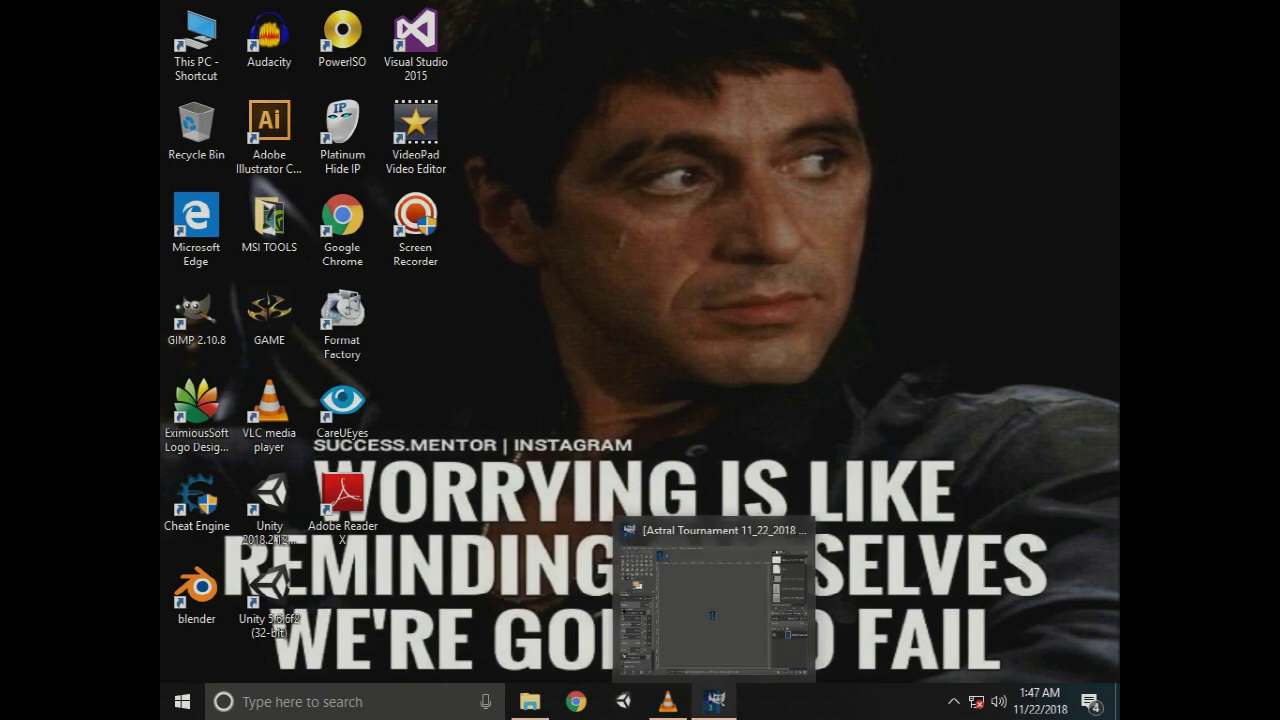
Restore the GIMP window and bring up the Open Image dialog.
click(714, 700)
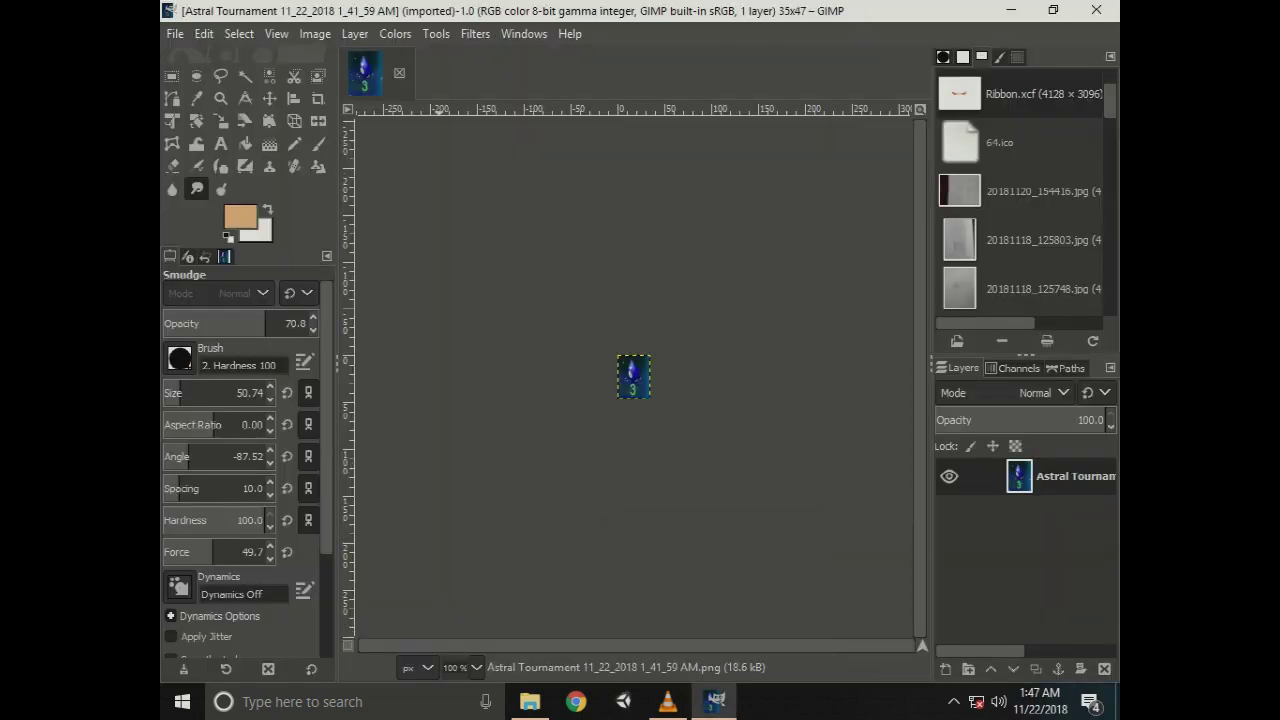
click(174, 33)
click(205, 101)
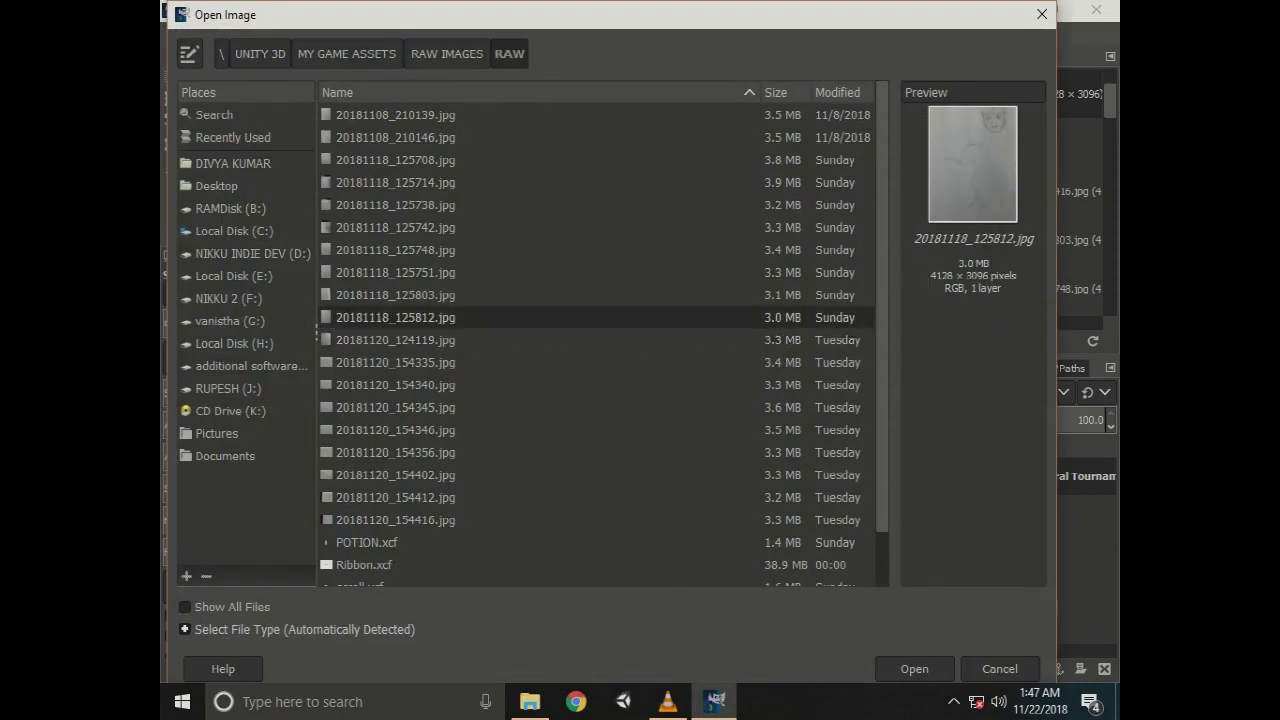
Open 20181120_124119.jpg, accepting the EXIF rotation so the sketch stands upright.
key(Return)
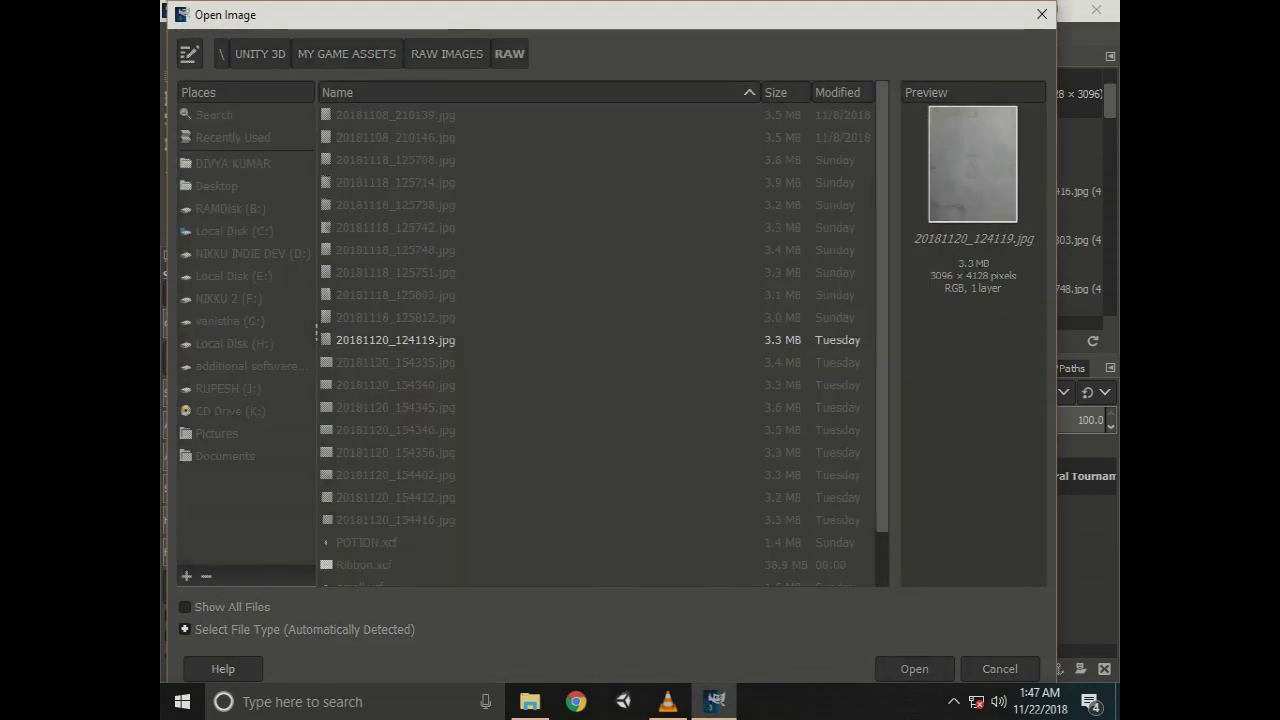
click(634, 514)
scroll(638, 450, up, 2)
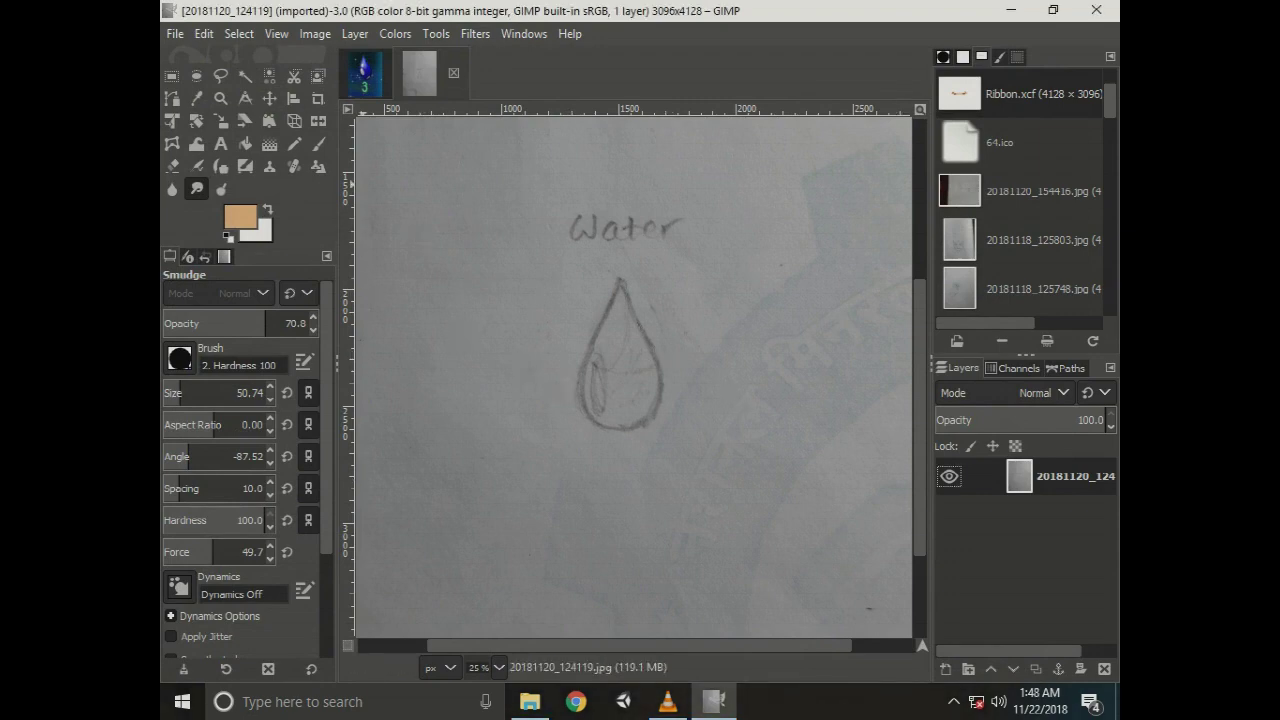
click(355, 33)
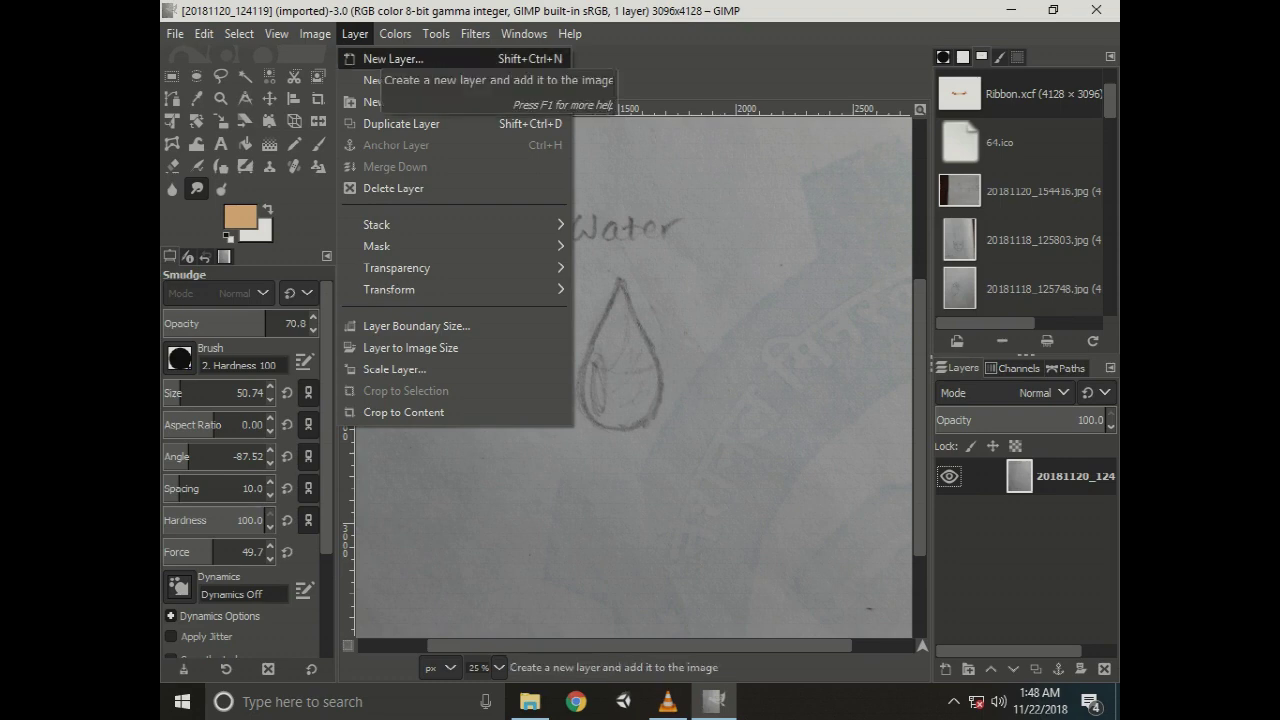
Add a layer named 'Transparent', filled with transparency, above the sketch photo.
click(602, 258)
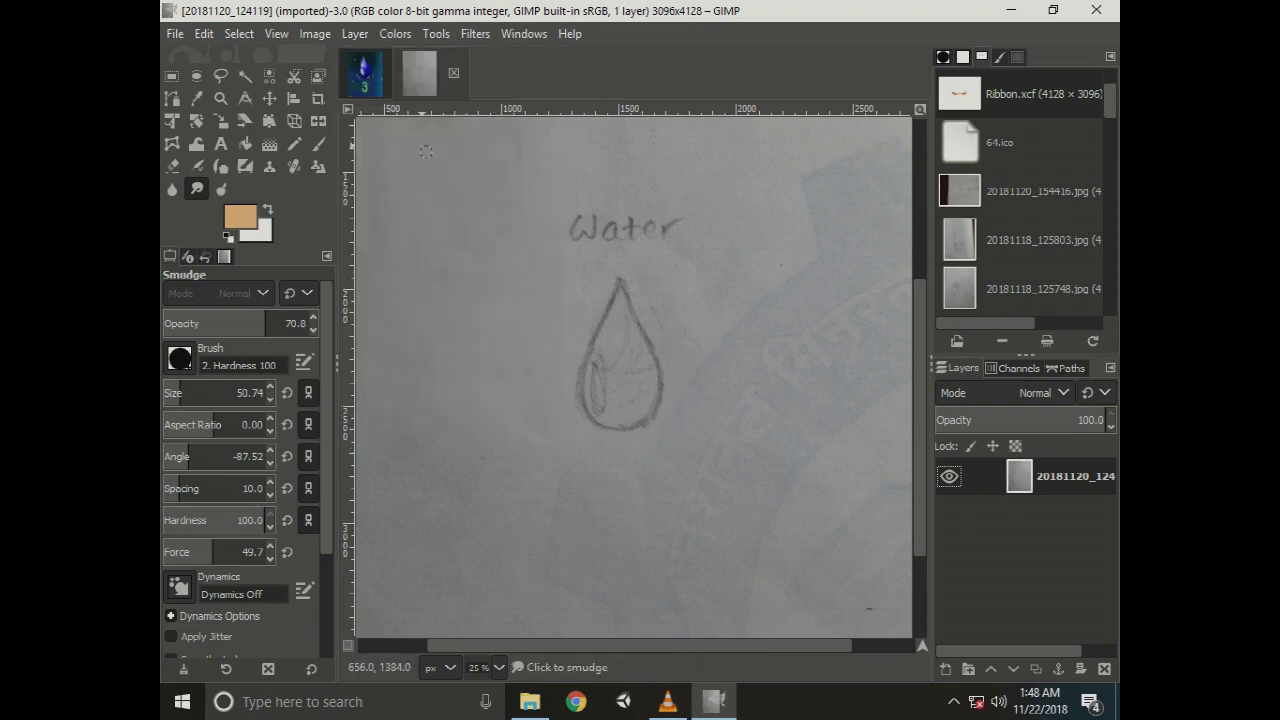
click(355, 33)
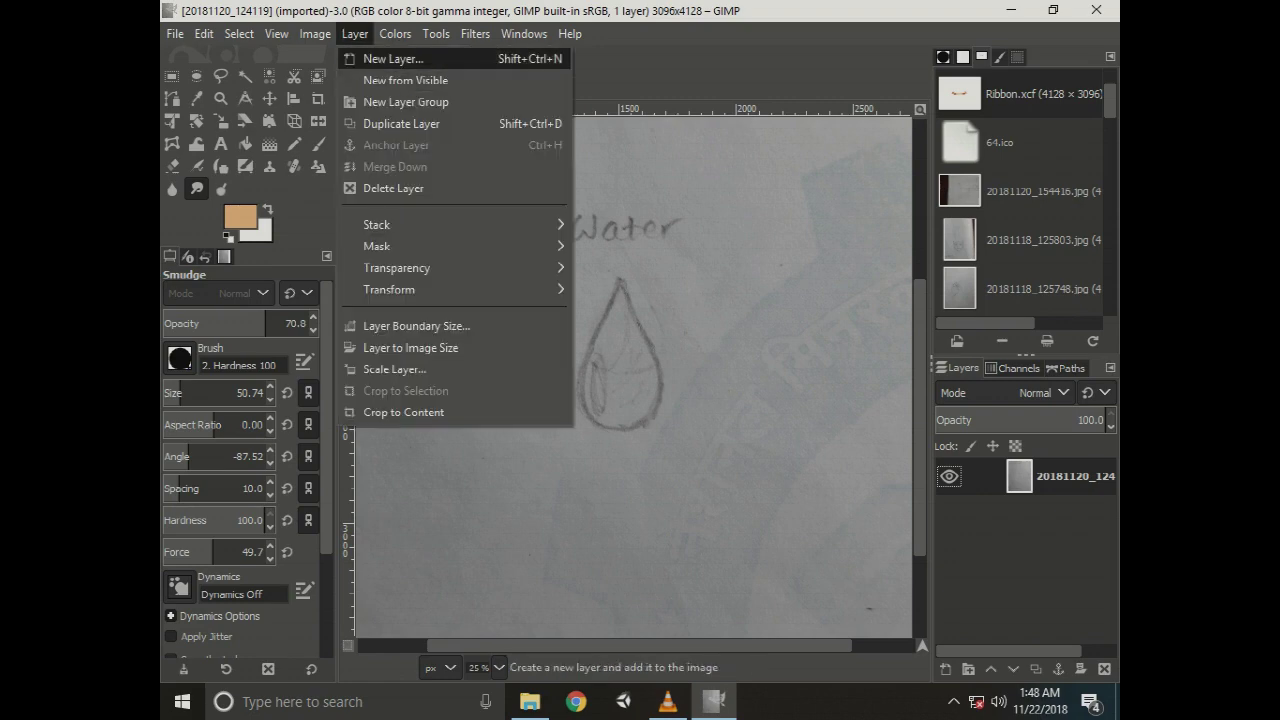
click(355, 33)
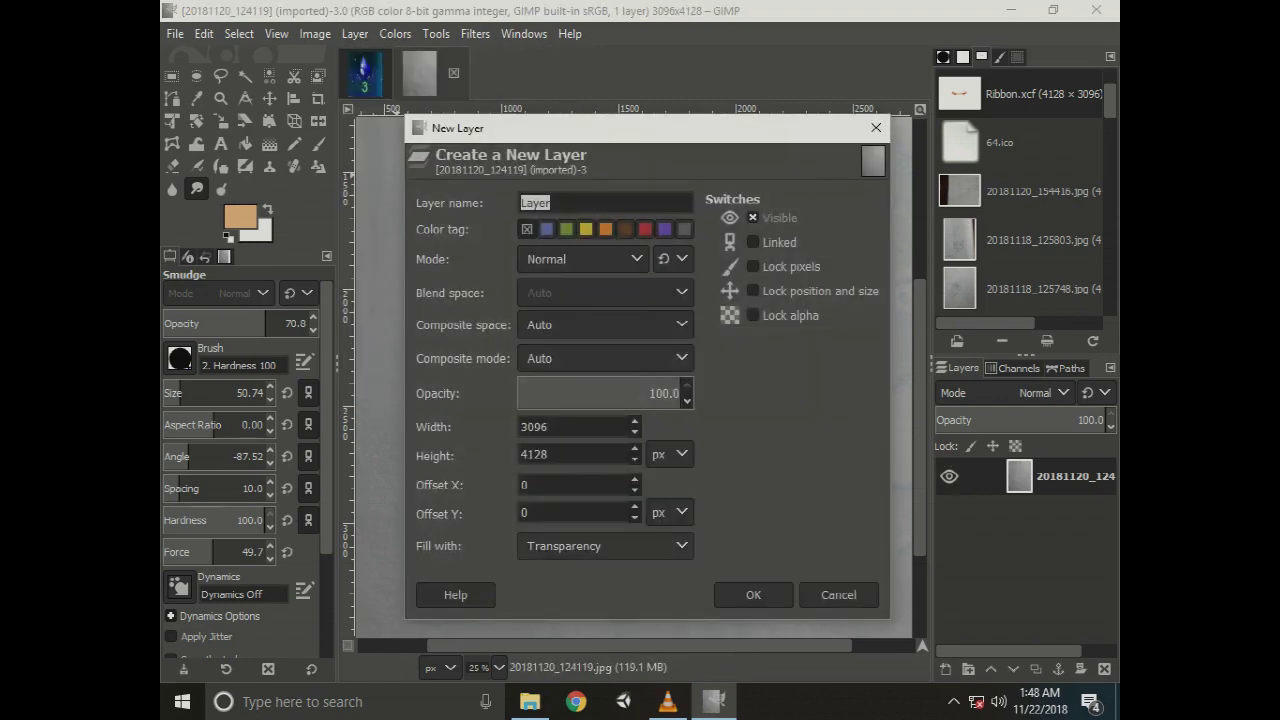
text(Transparent)
key(Return)
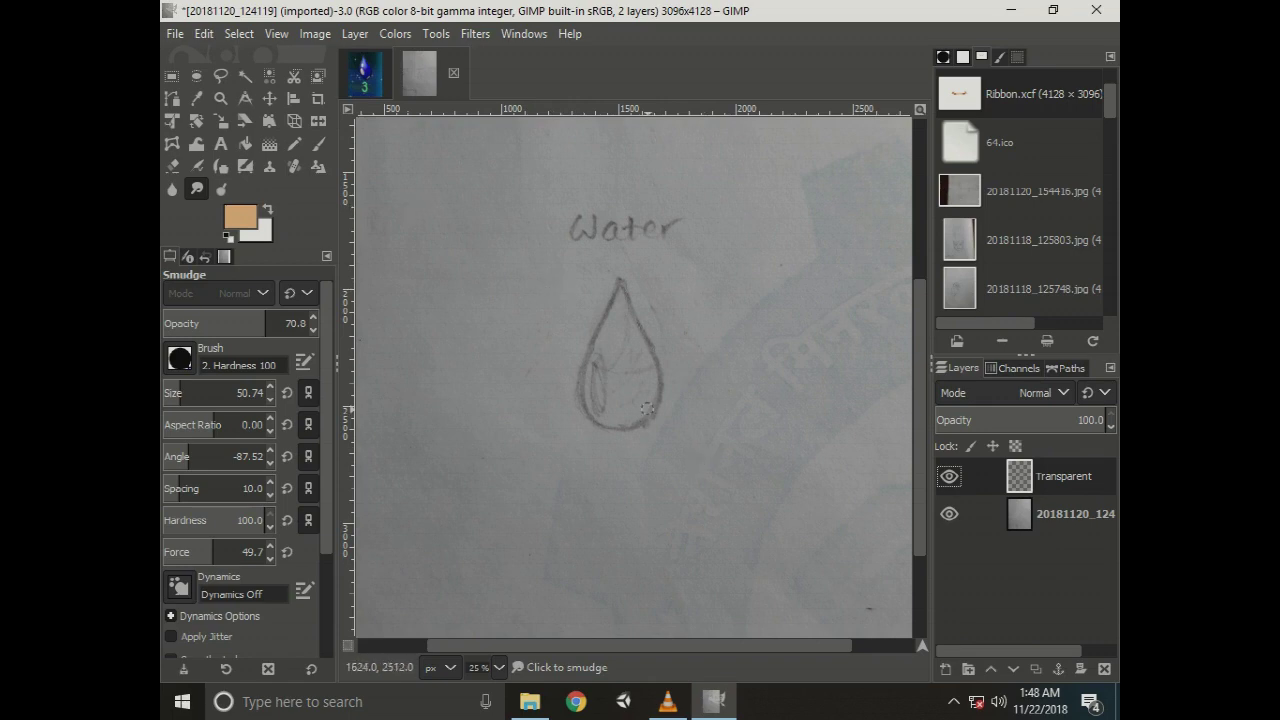
Make the Transparent layer active and set the Paintbrush size to 3.08.
click(1070, 513)
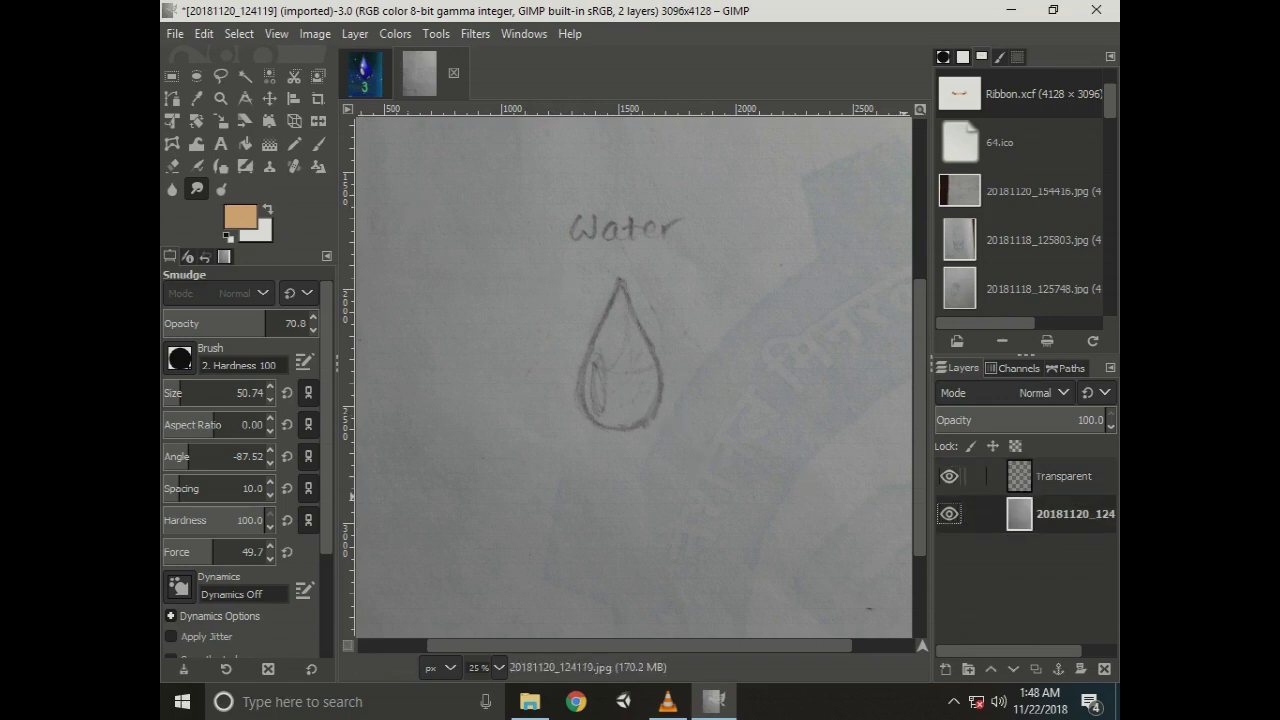
click(1063, 476)
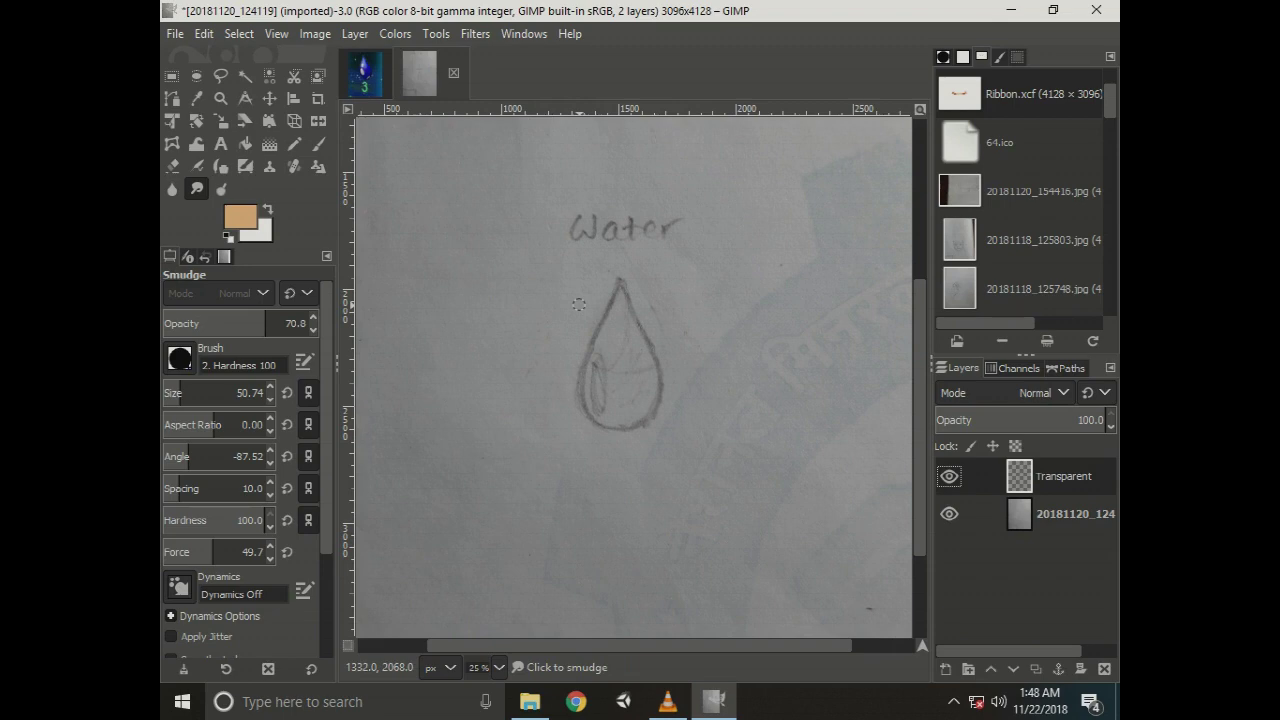
click(318, 144)
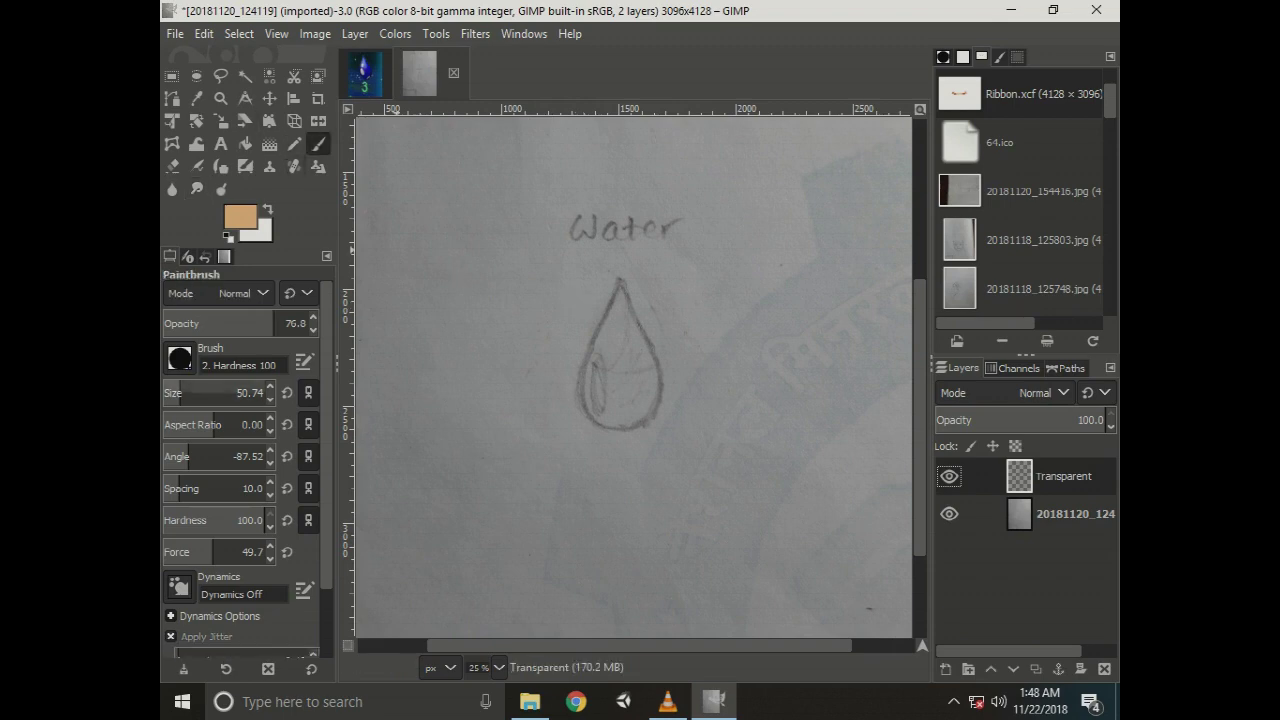
double_click(250, 393)
drag(250, 393, 172, 393)
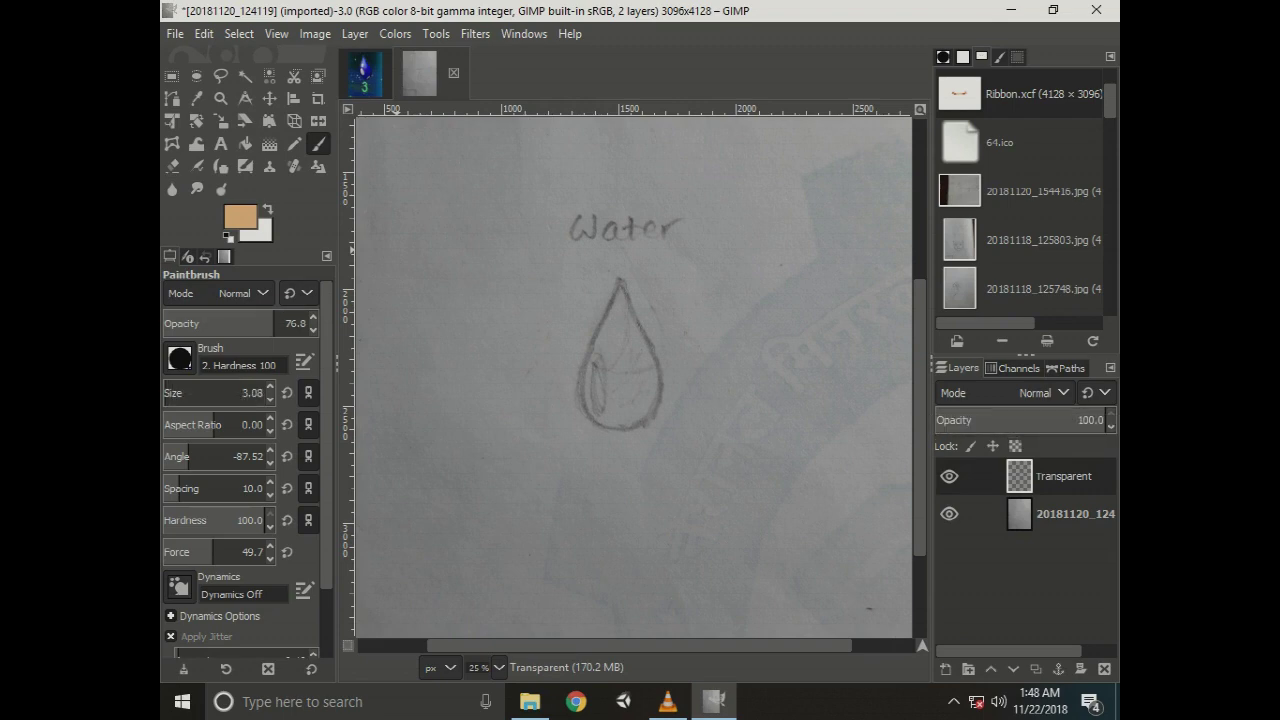
Set the foreground colour to near-black 090807 and place the first point at the drop's tip.
click(240, 217)
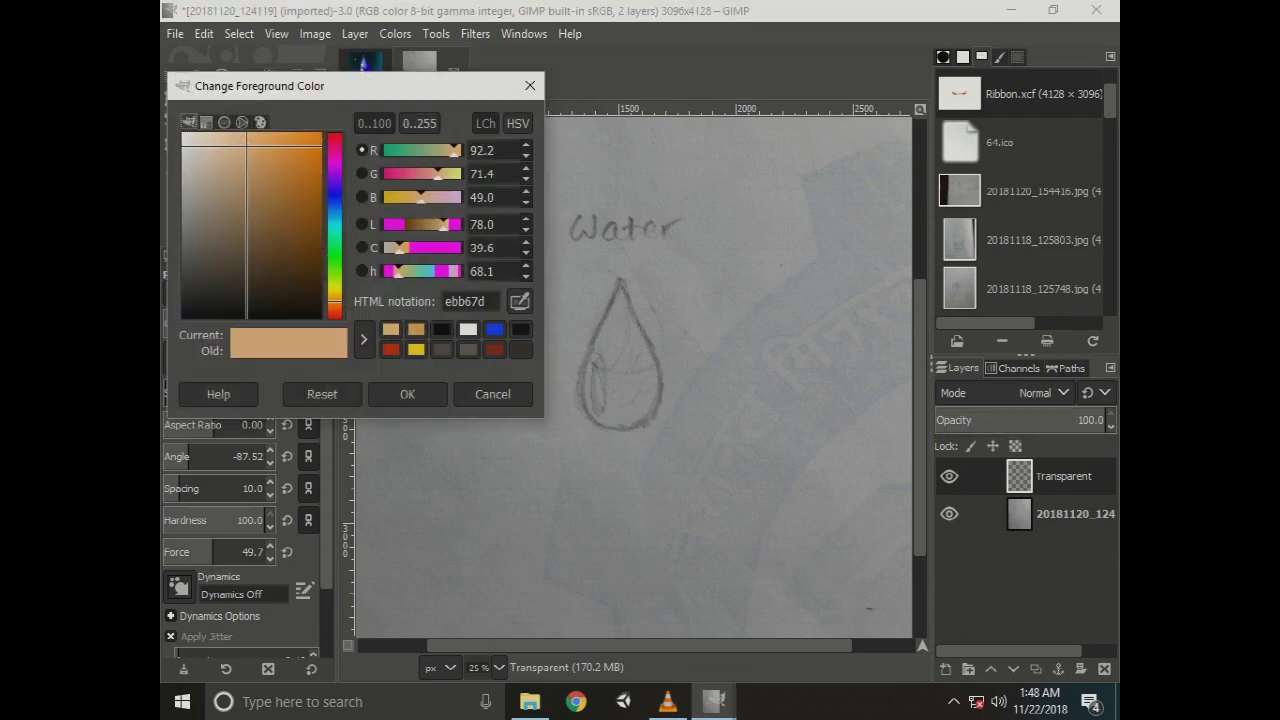
click(212, 313)
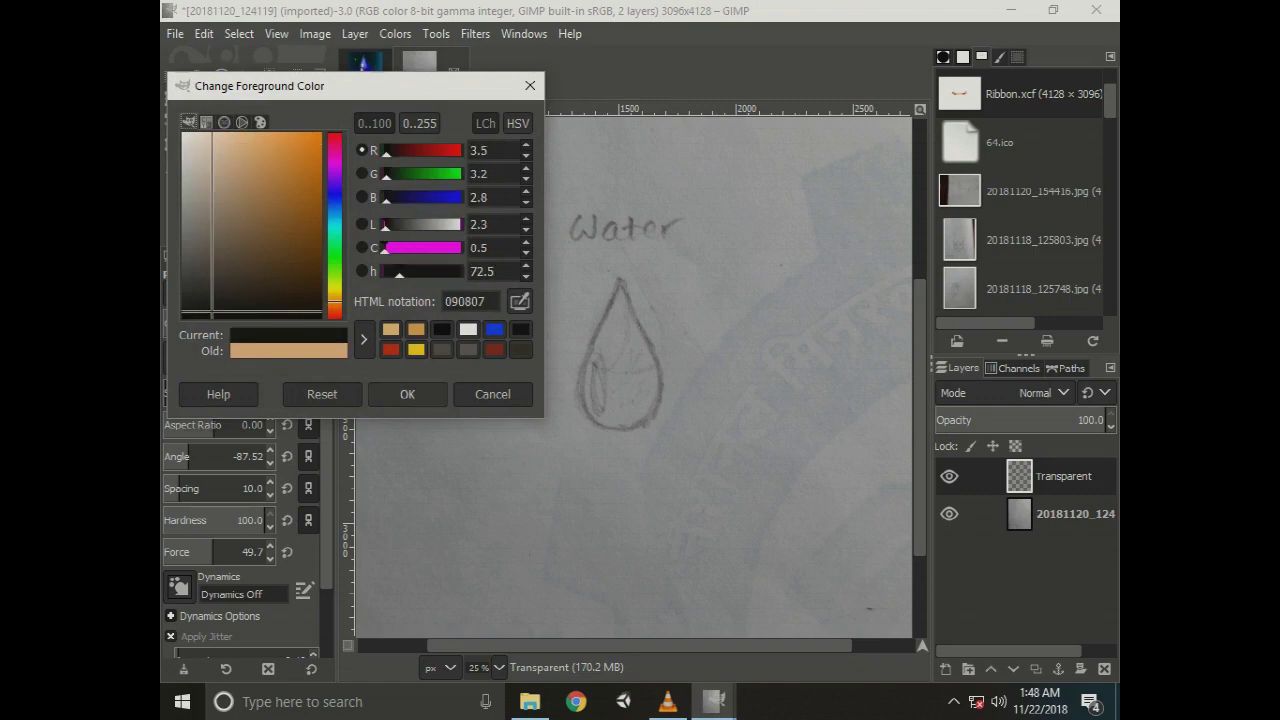
click(407, 394)
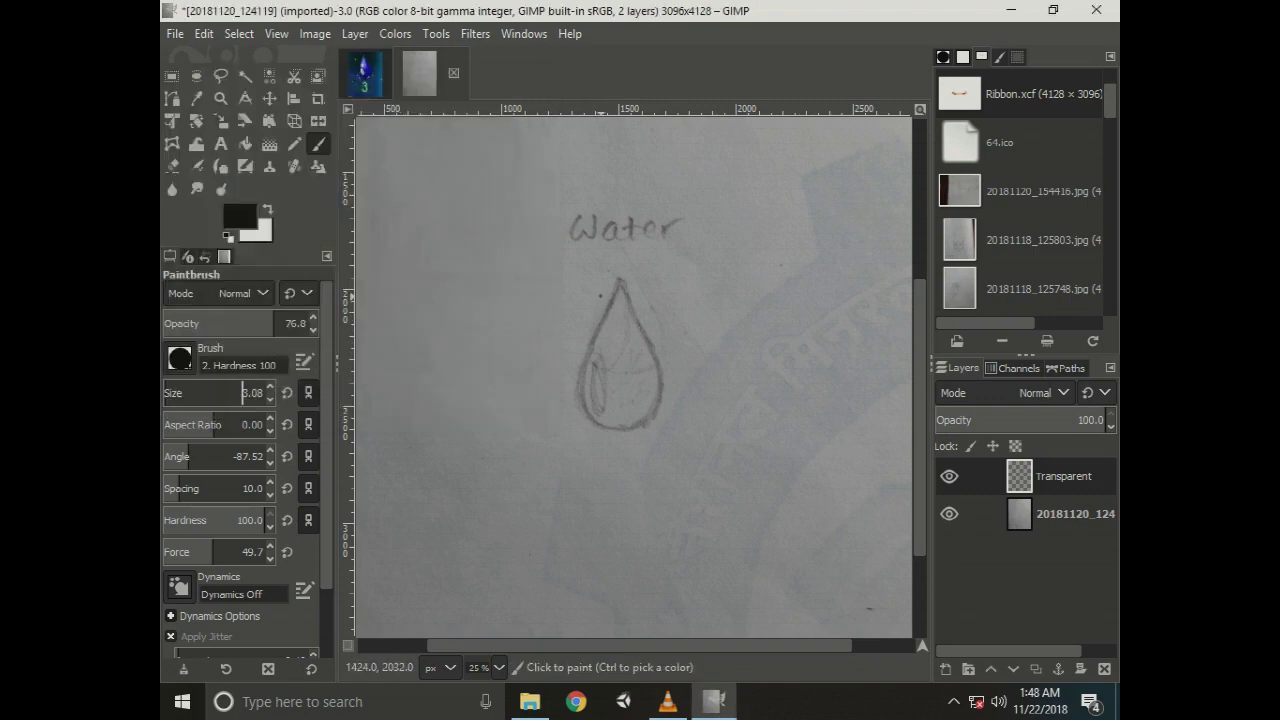
scroll(615, 291, up, 2)
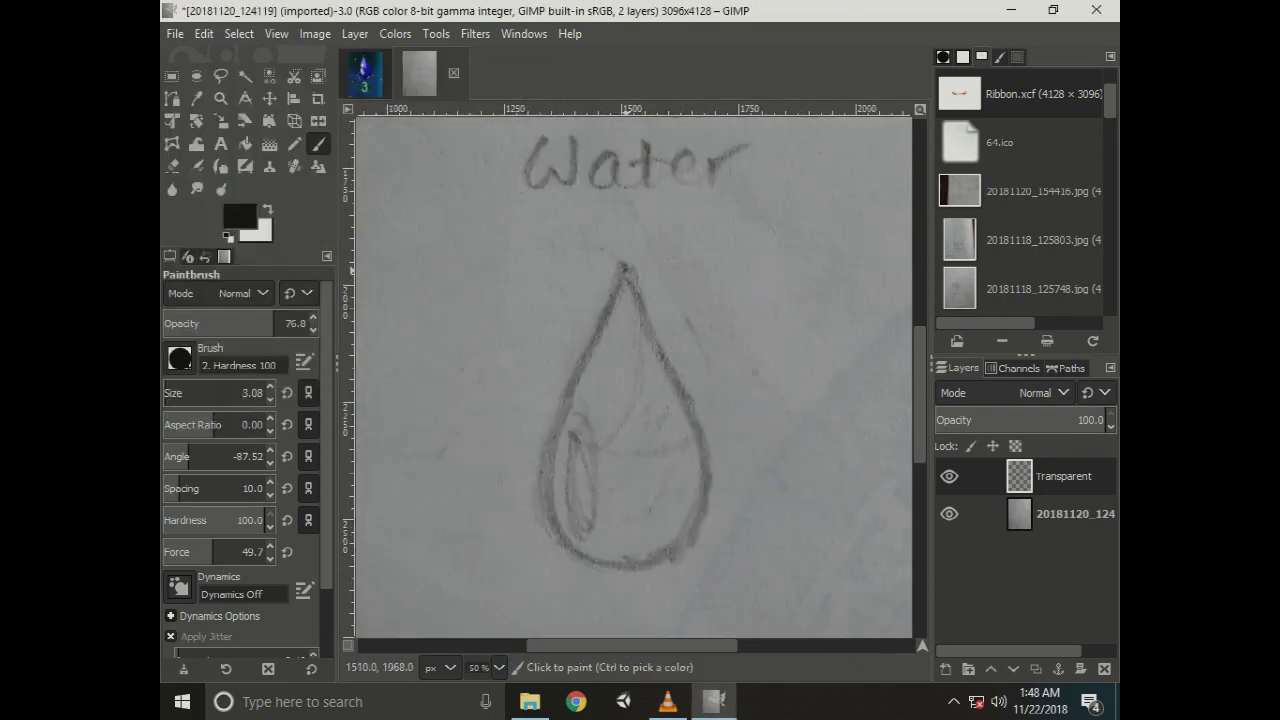
click(619, 288)
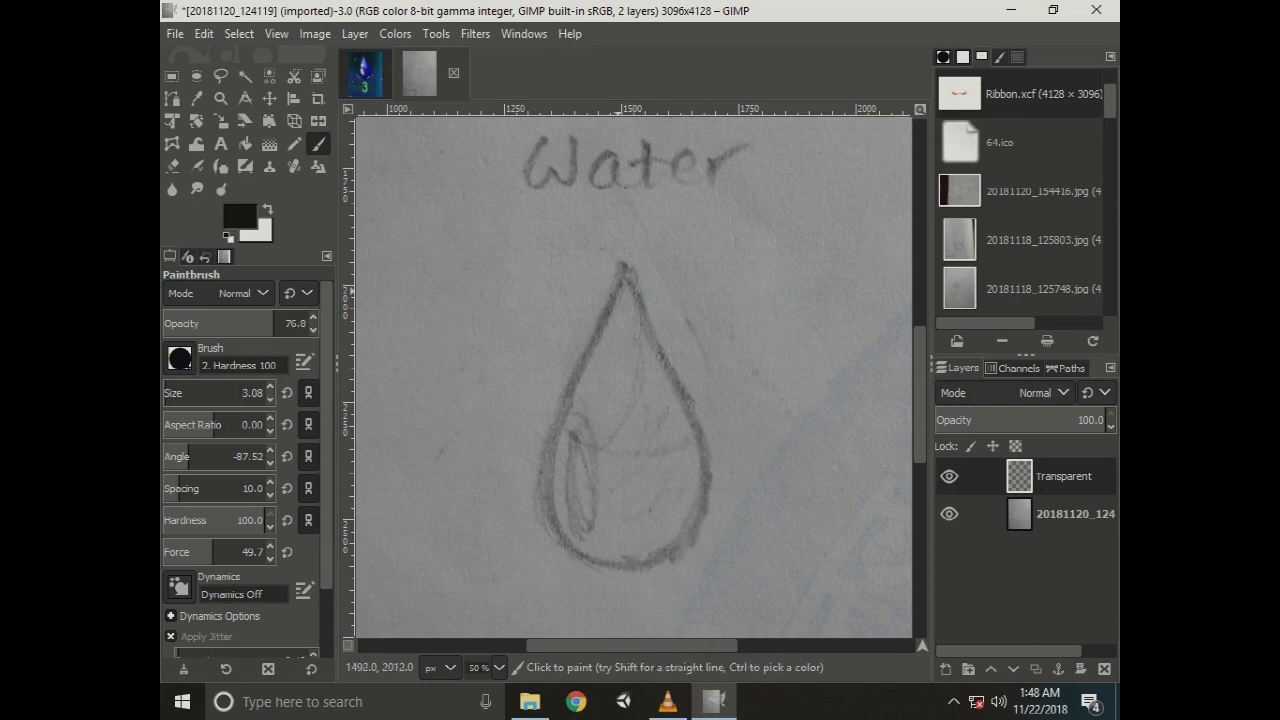
key(shift)
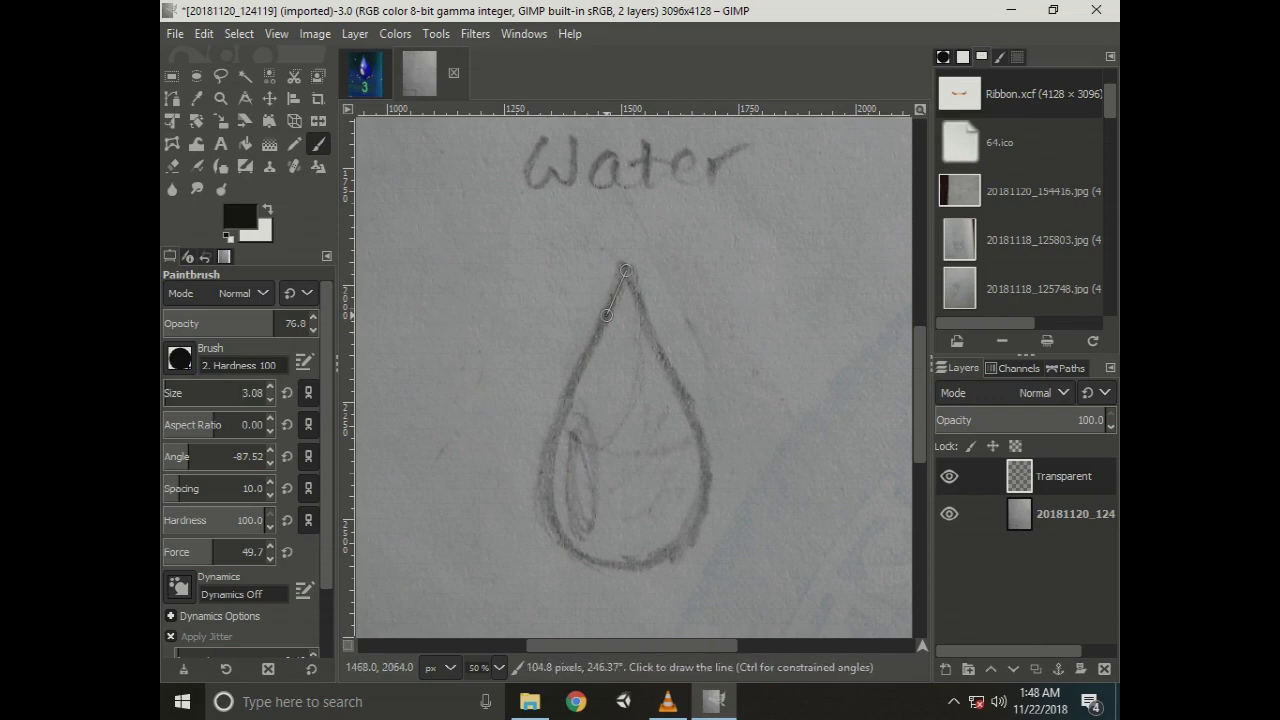
Trace the drop's left edge and bottom curve with straight dark lines.
shift+click(587, 352)
shift+click(557, 426)
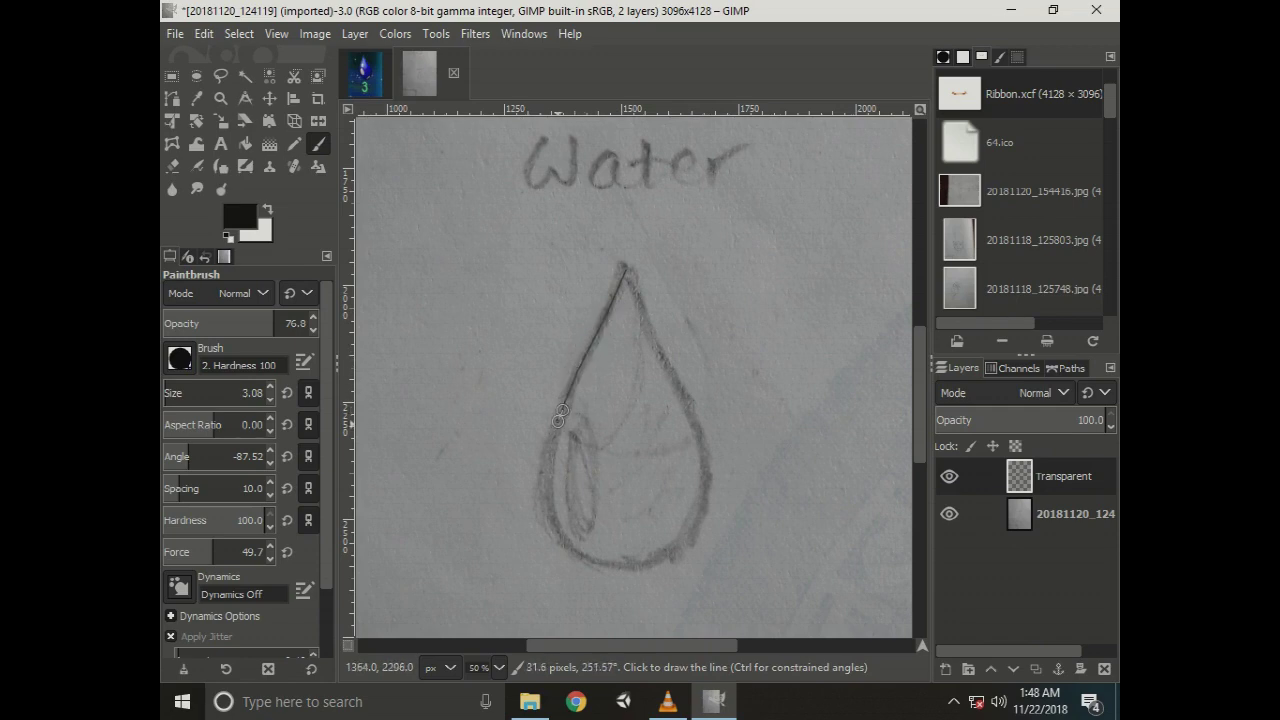
shift+click(549, 518)
shift+click(566, 550)
shift+click(596, 568)
shift+click(638, 572)
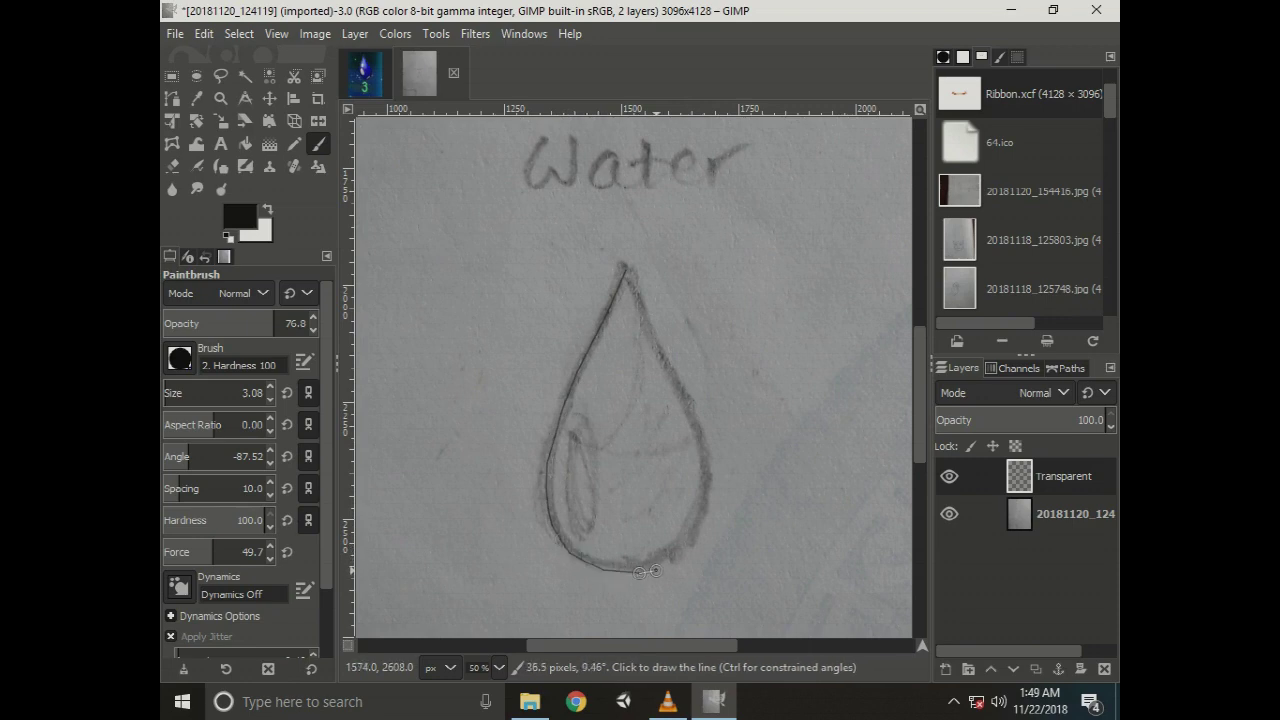
shift+click(672, 557)
shift+click(690, 537)
Trace the drop's right edge back up, closing the outline at the tip.
shift+click(701, 513)
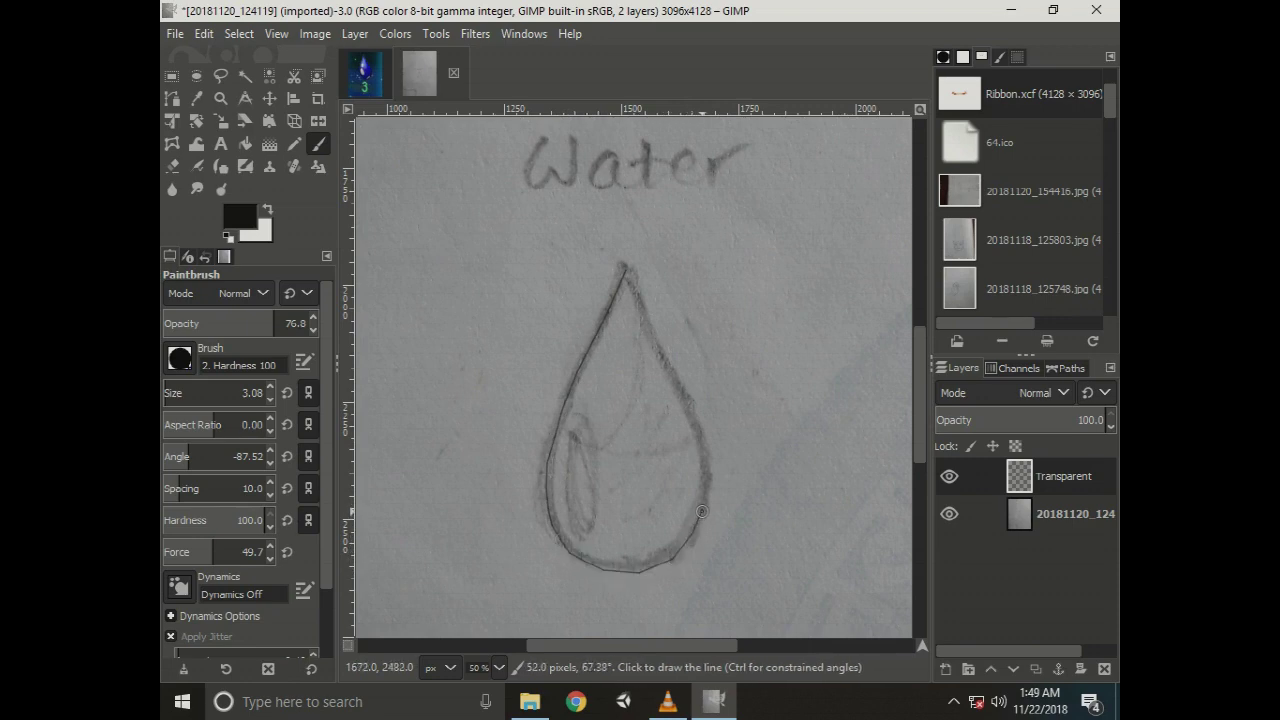
shift+click(705, 484)
shift+click(700, 450)
shift+click(690, 416)
shift+click(685, 407)
shift+click(652, 312)
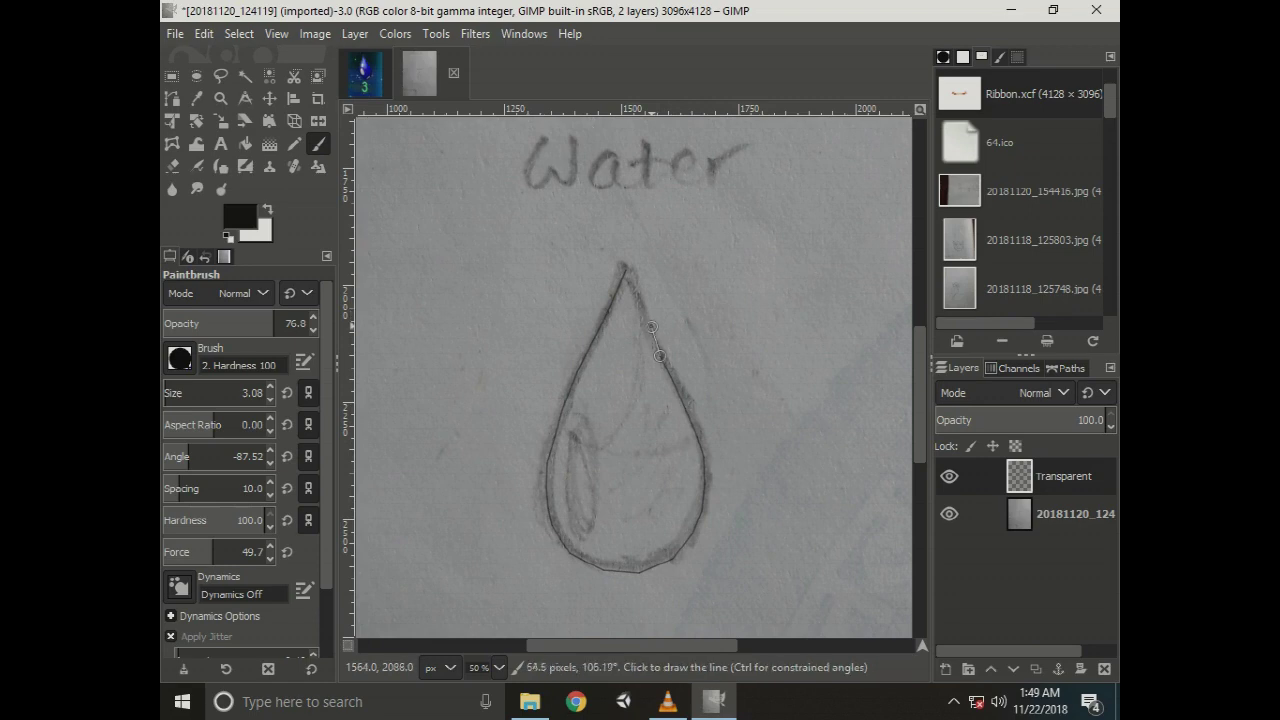
shift+click(635, 289)
shift+click(628, 276)
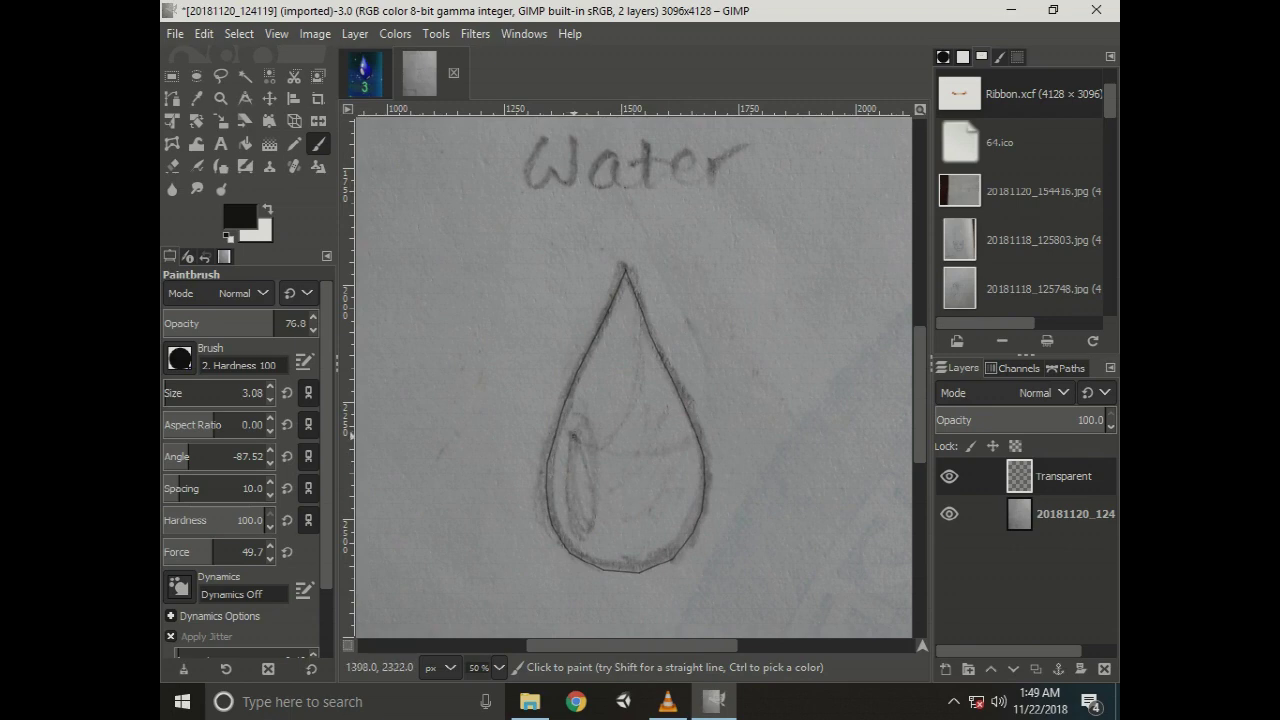
Trace the inner highlight oval with straight lines and zoom in.
shift+click(566, 456)
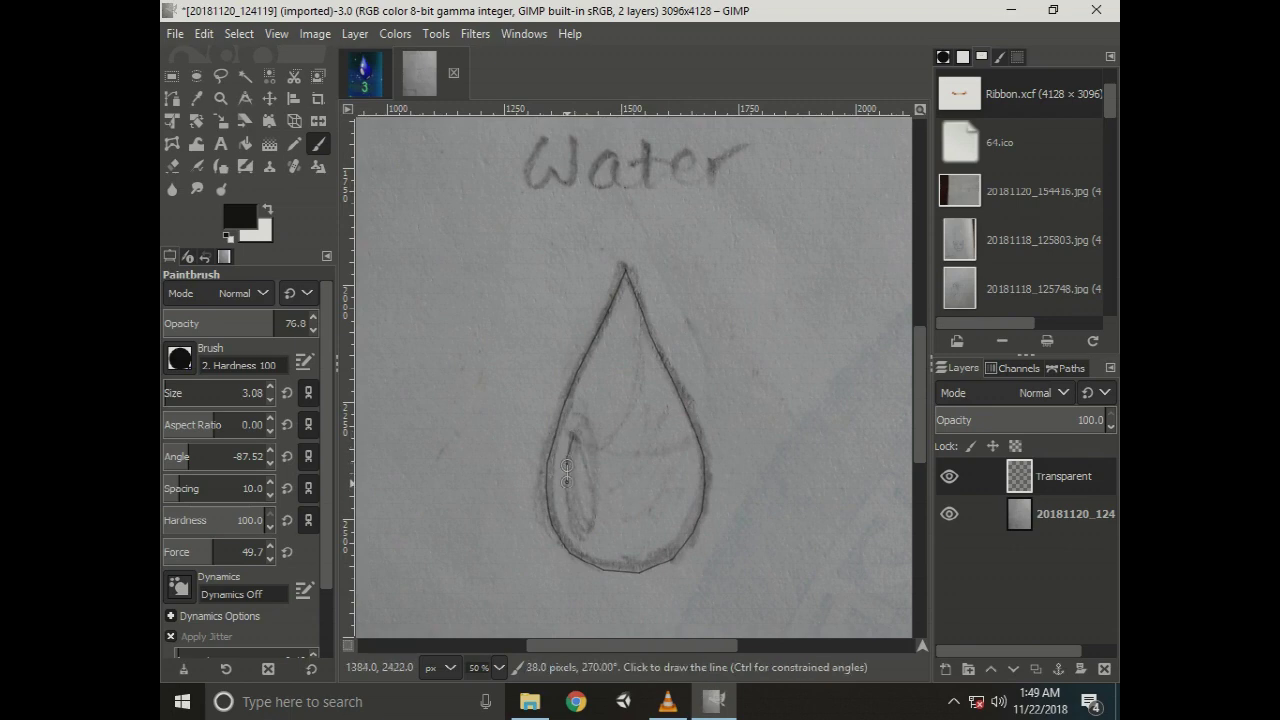
shift+click(580, 529)
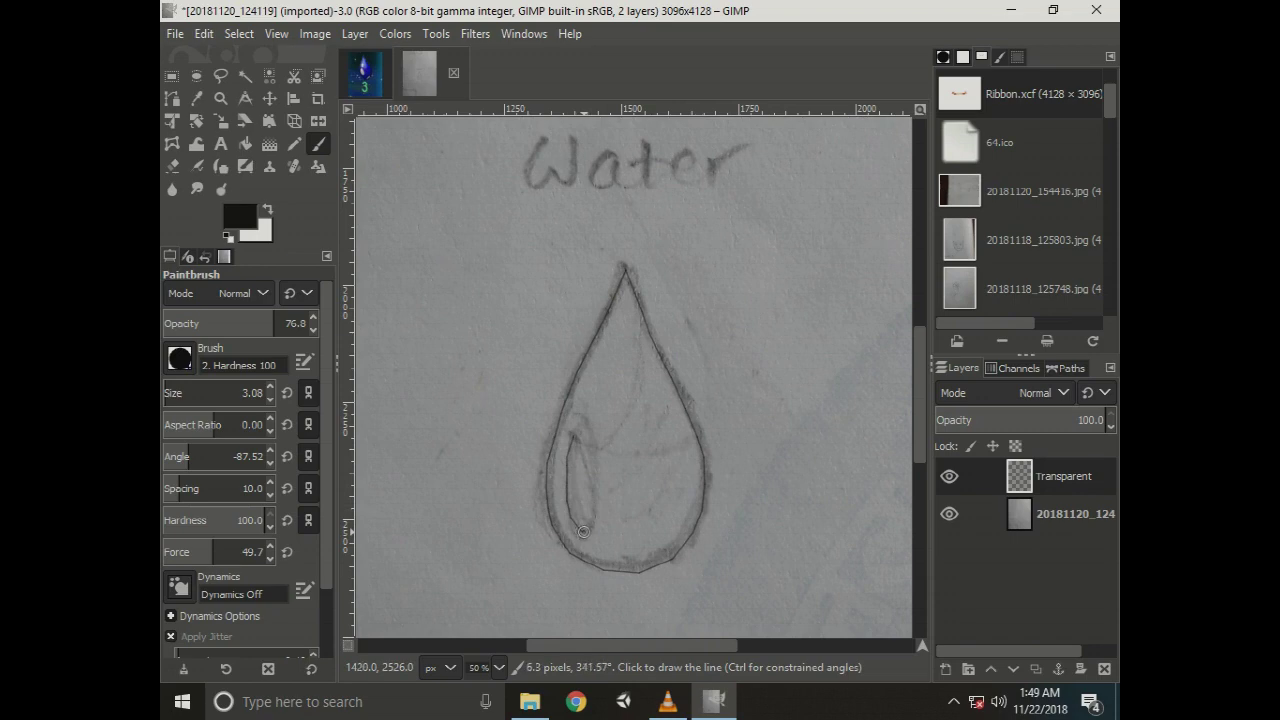
shift+click(594, 498)
shift+click(587, 460)
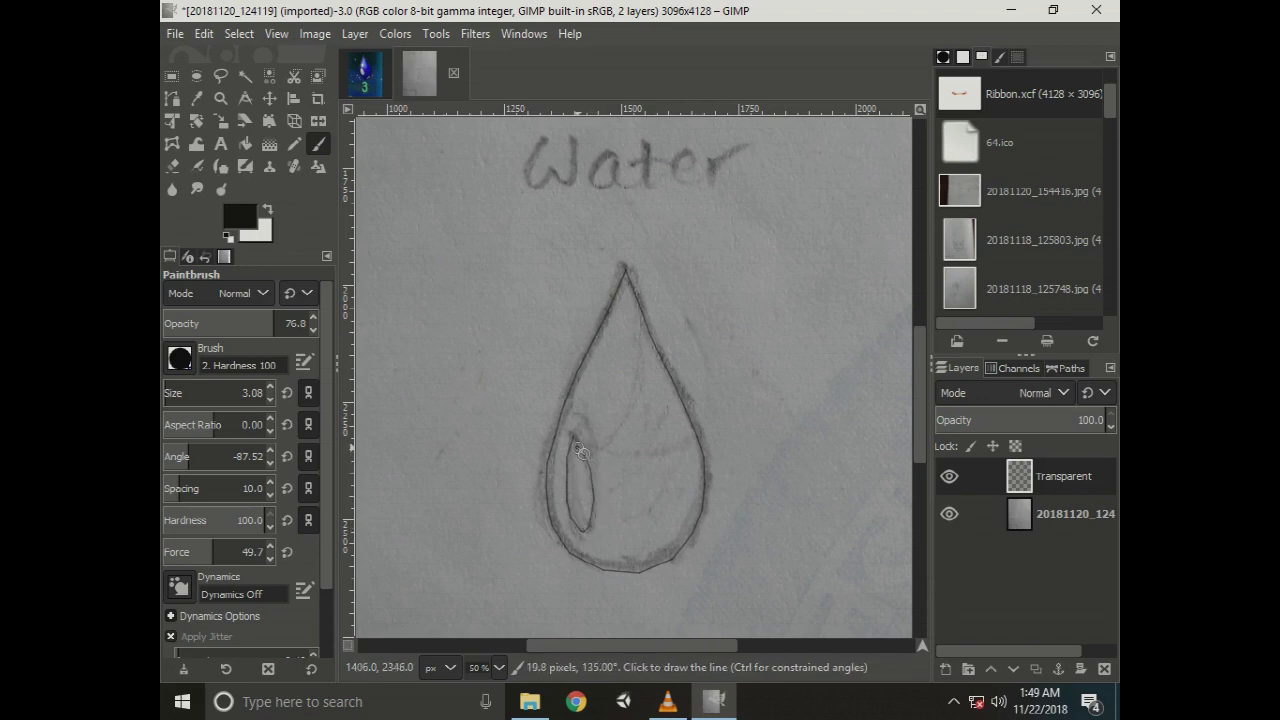
shift+click(575, 443)
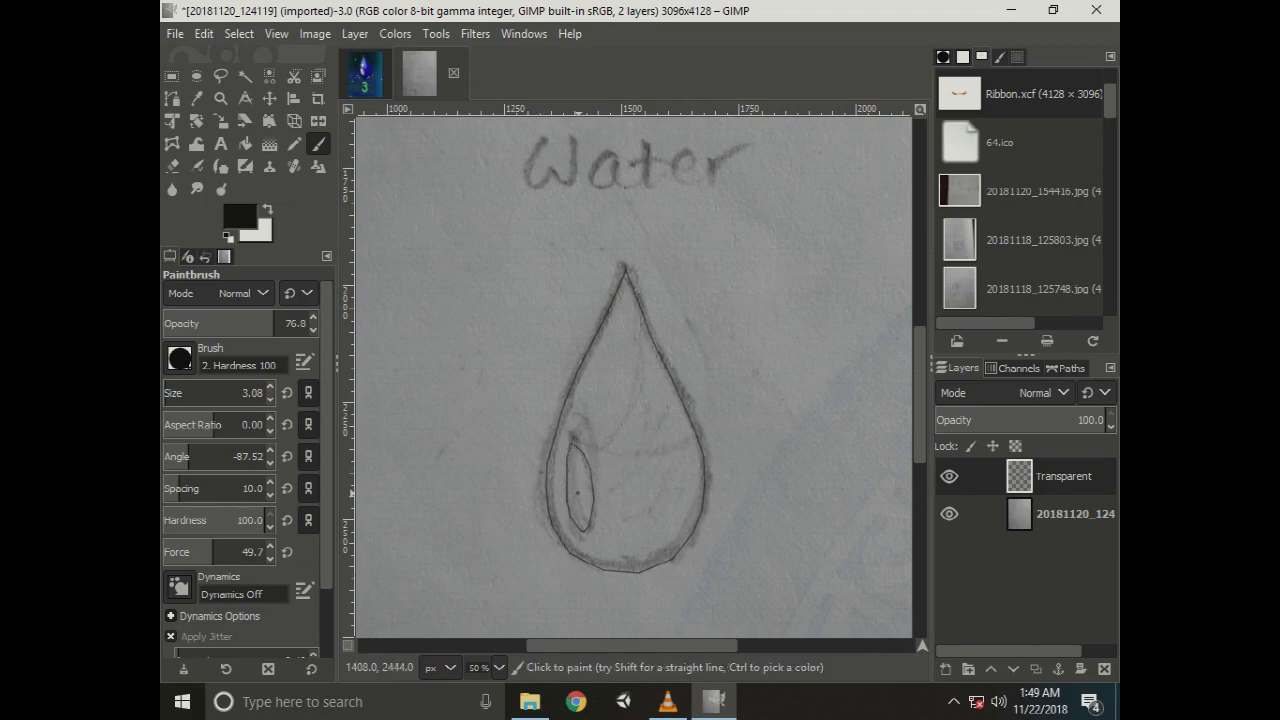
scroll(585, 490, up, 1)
scroll(585, 490, up, 1)
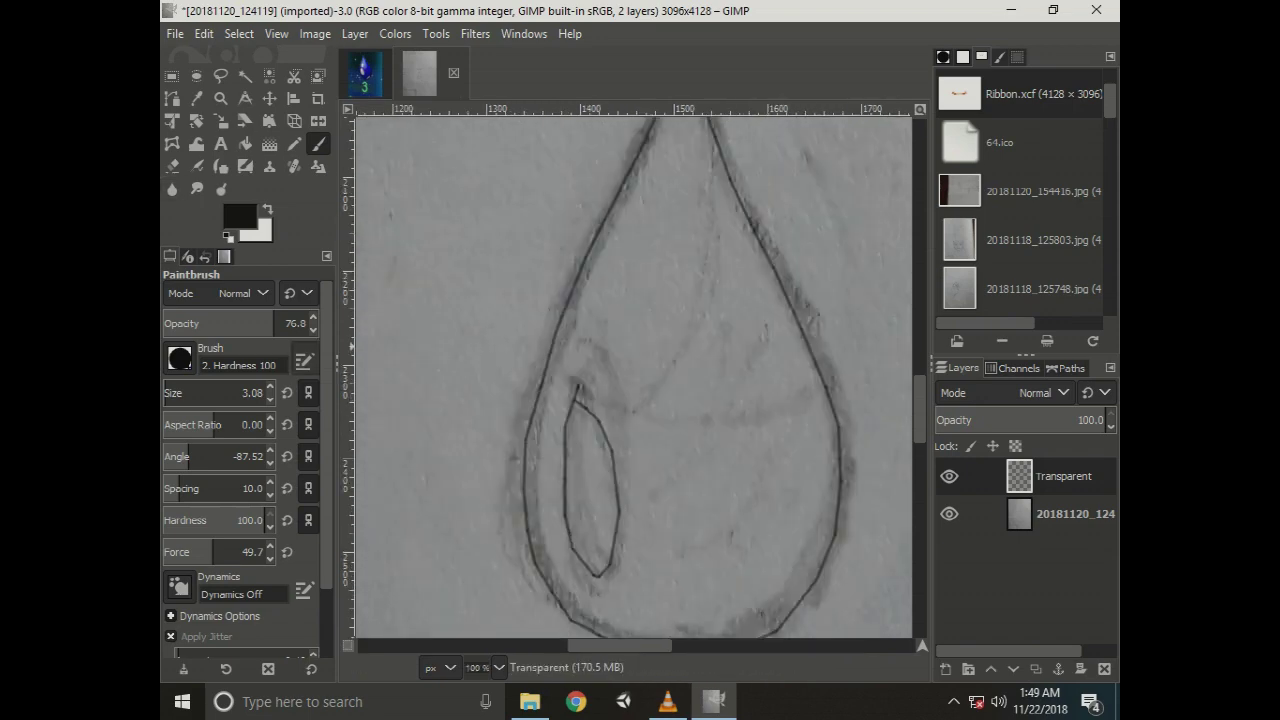
click(172, 166)
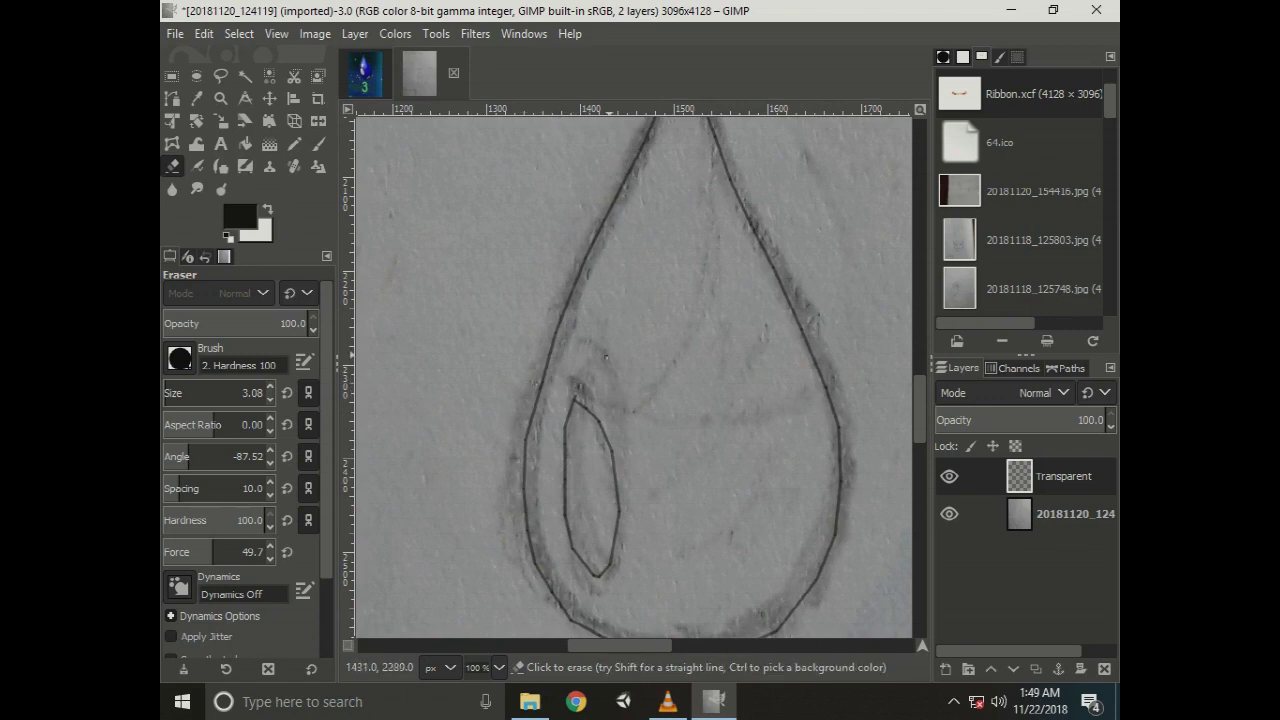
Set the Eraser to about 28 px and erase the stray line at the highlight's top.
click(237, 393)
drag(237, 393, 262, 393)
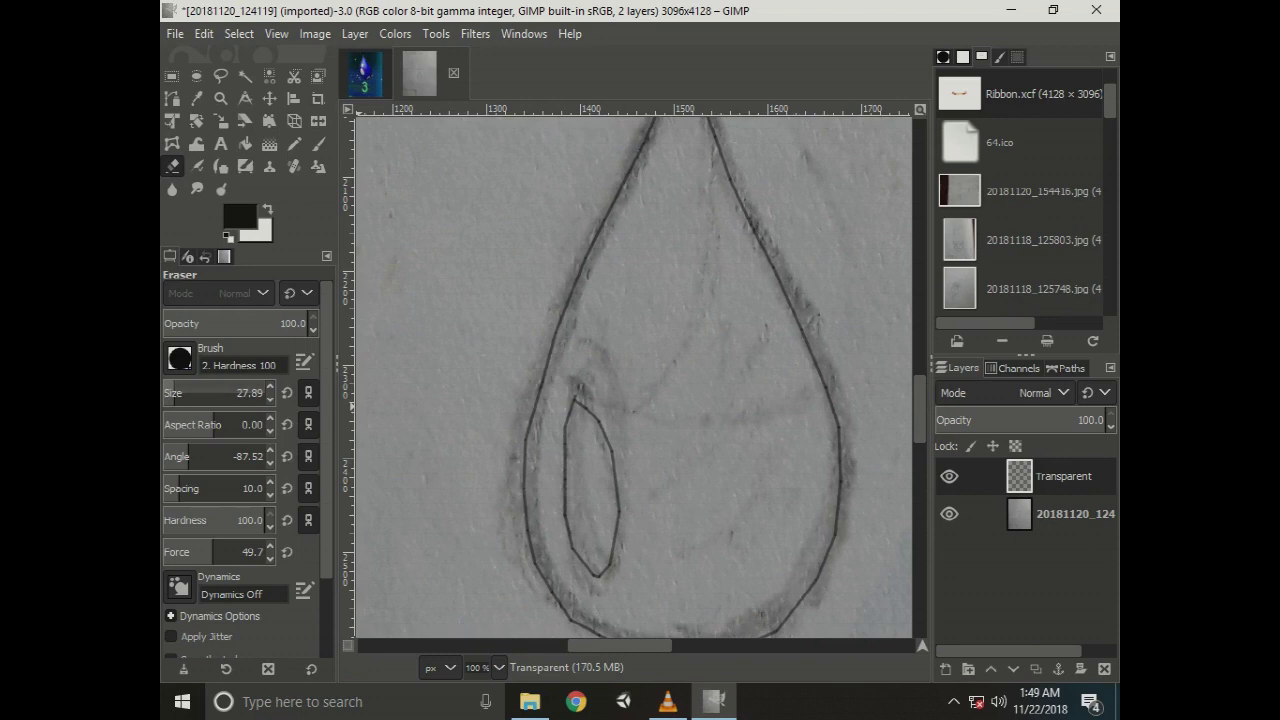
drag(583, 383, 577, 393)
key(ctrl)
scroll(576, 388, up, 2)
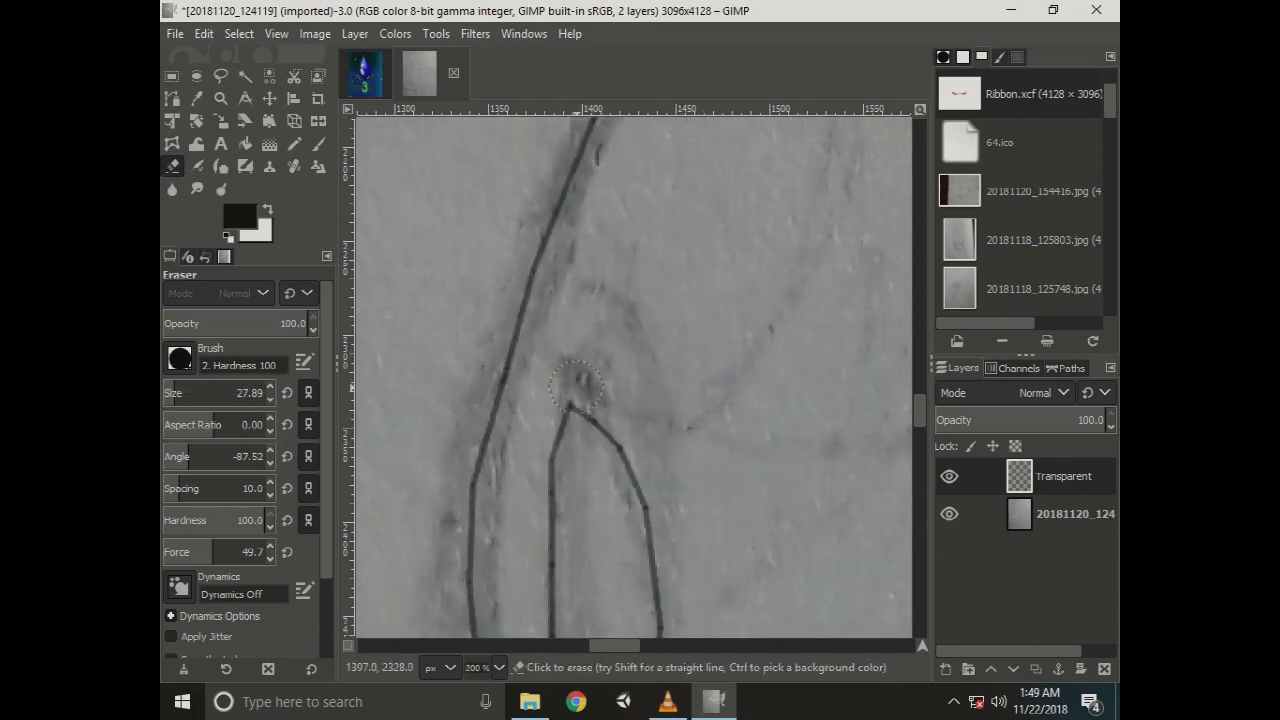
scroll(711, 360, down, 3)
scroll(745, 365, up, 1)
scroll(747, 362, down, 1)
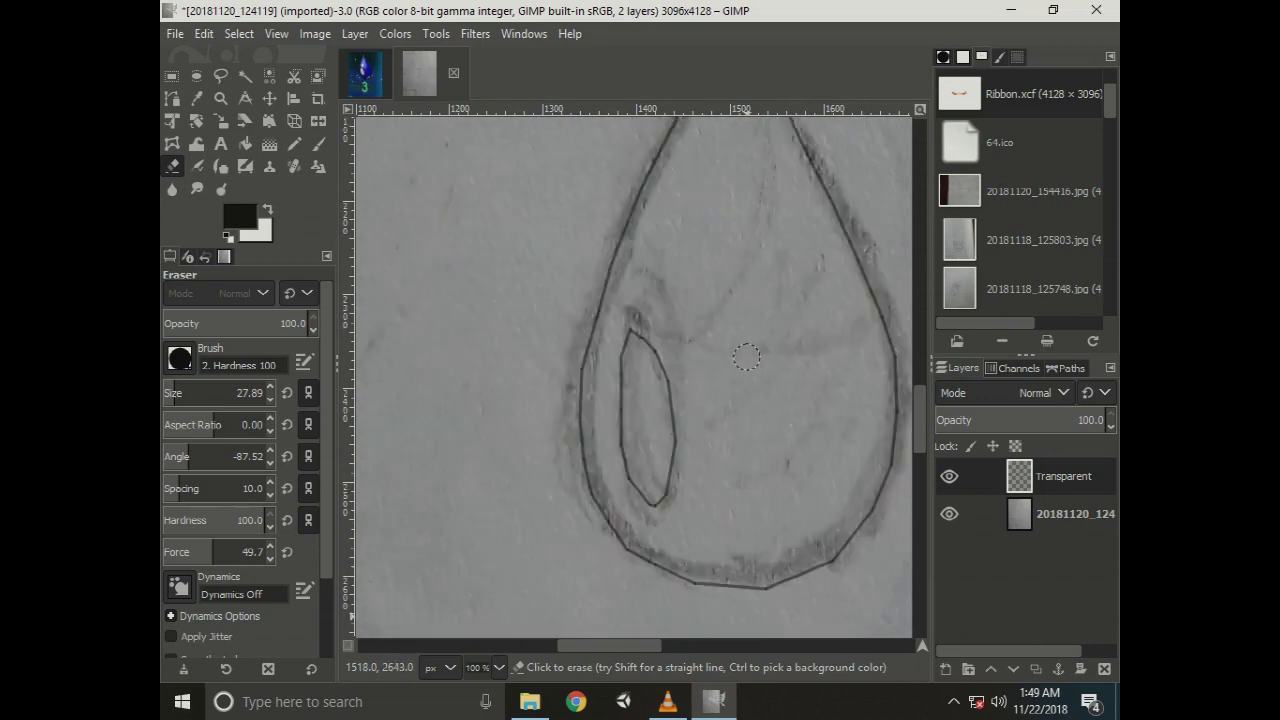
scroll(749, 361, down, 1)
scroll(749, 361, up, 2)
scroll(590, 322, up, 1)
scroll(590, 322, up, 1)
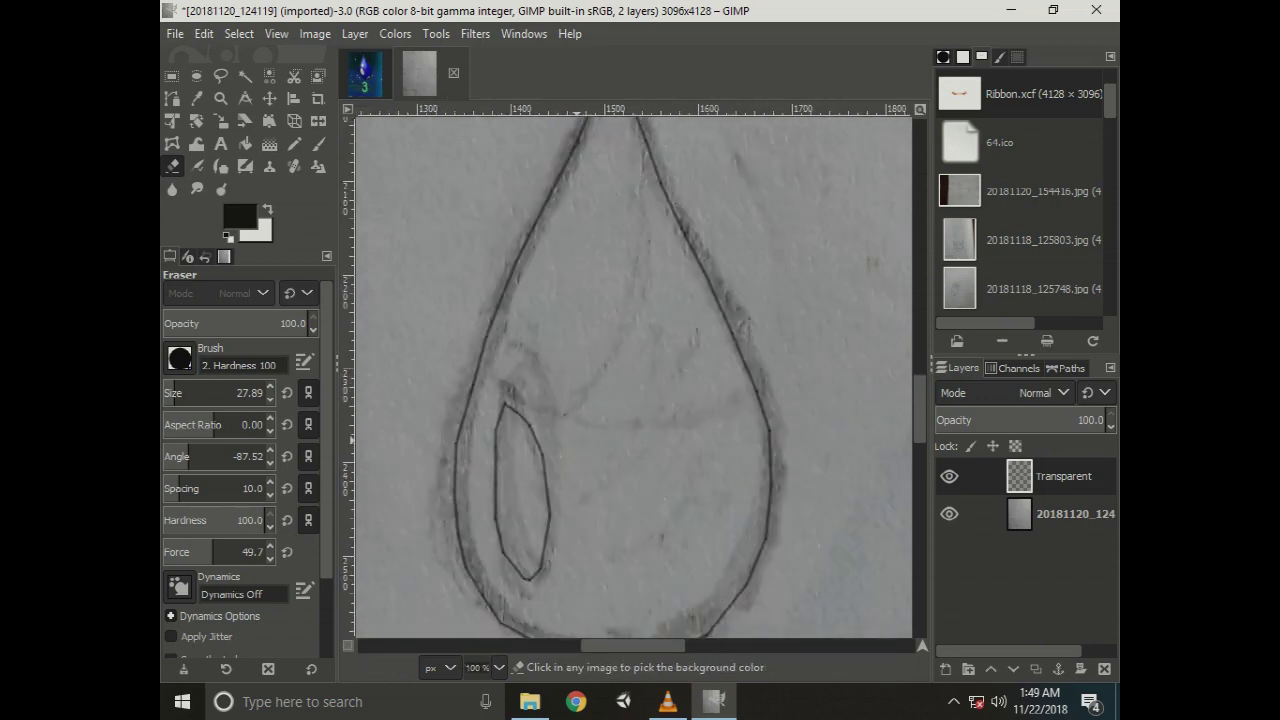
scroll(590, 322, down, 2)
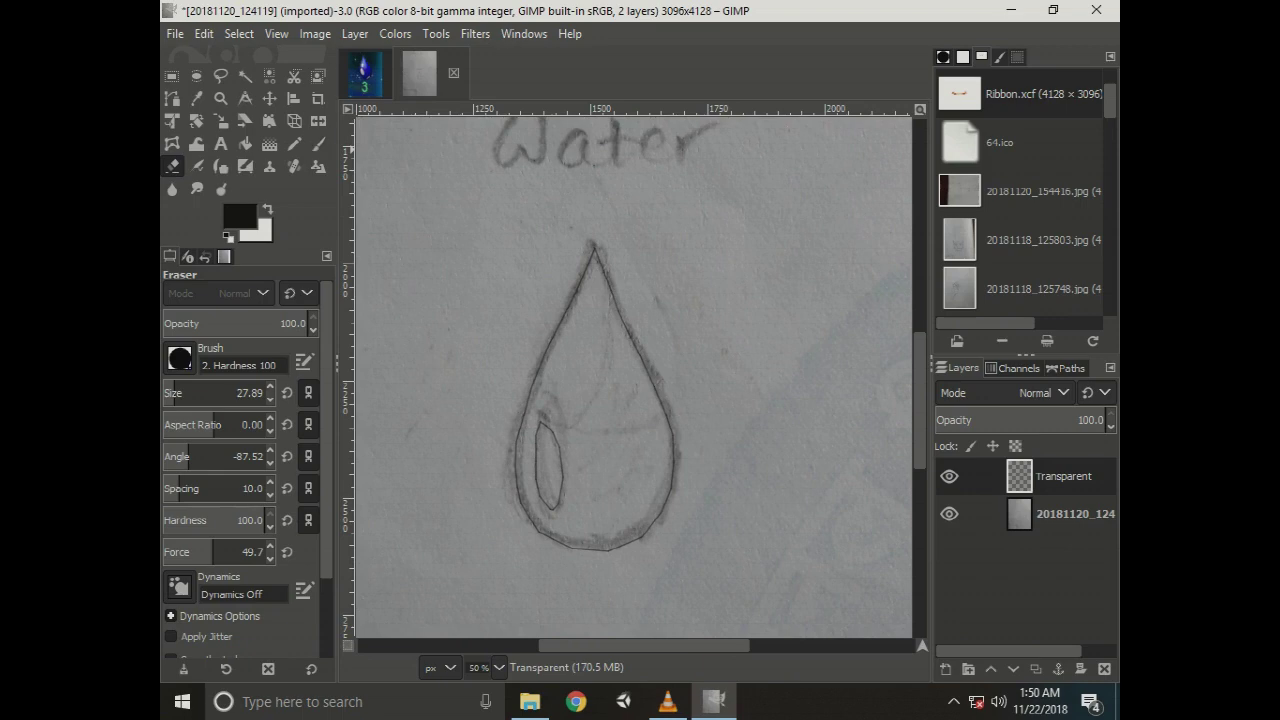
click(355, 33)
Add a white-filled layer named 'Colour' at the top of the layer stack.
click(400, 54)
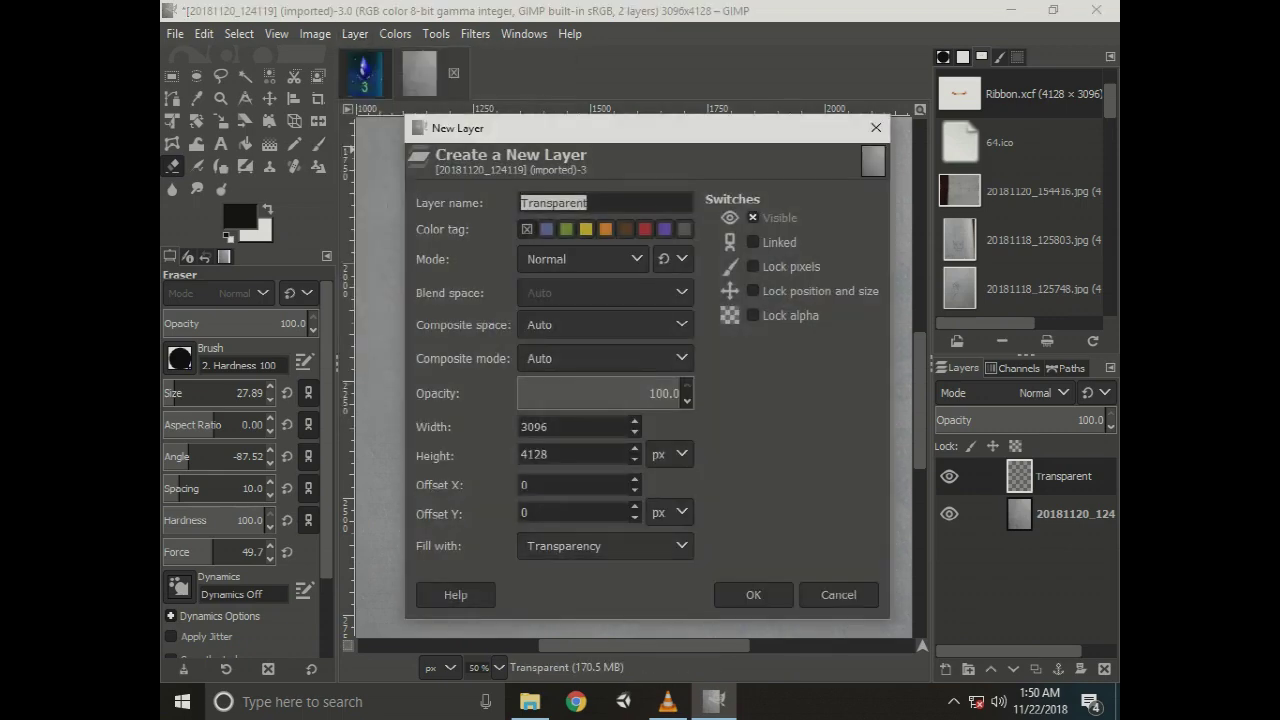
click(605, 546)
click(545, 521)
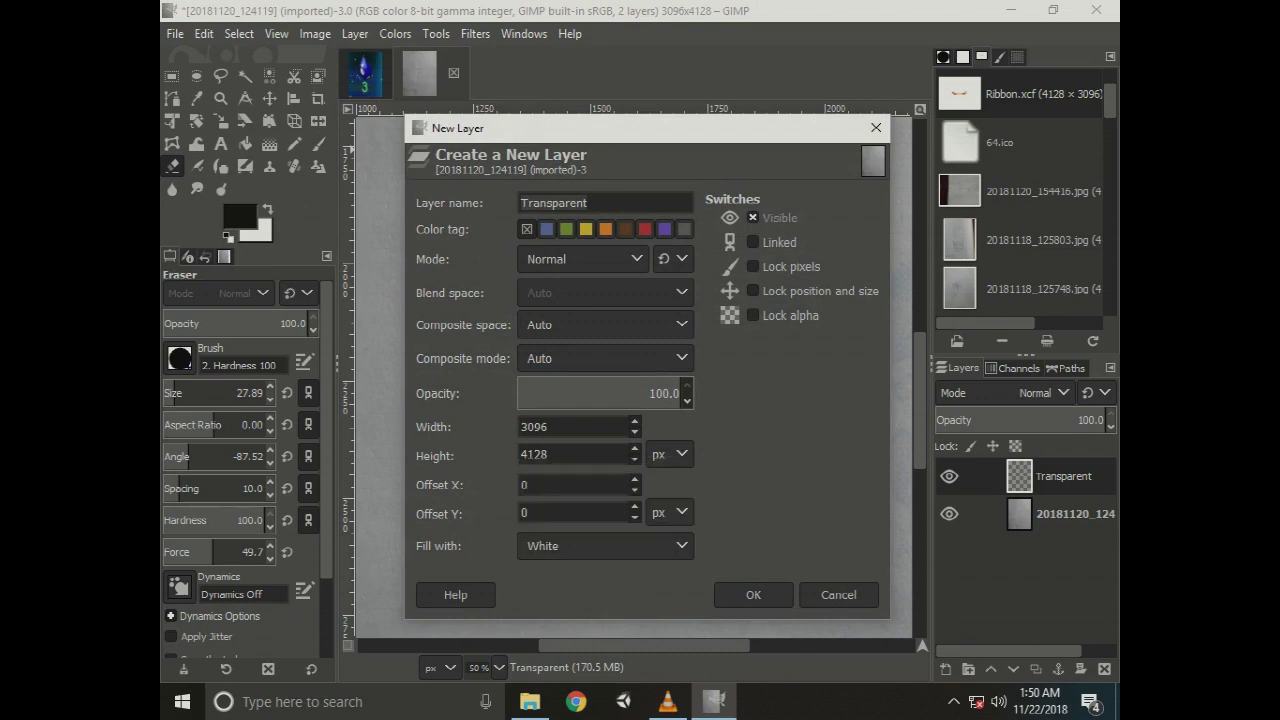
text(c)
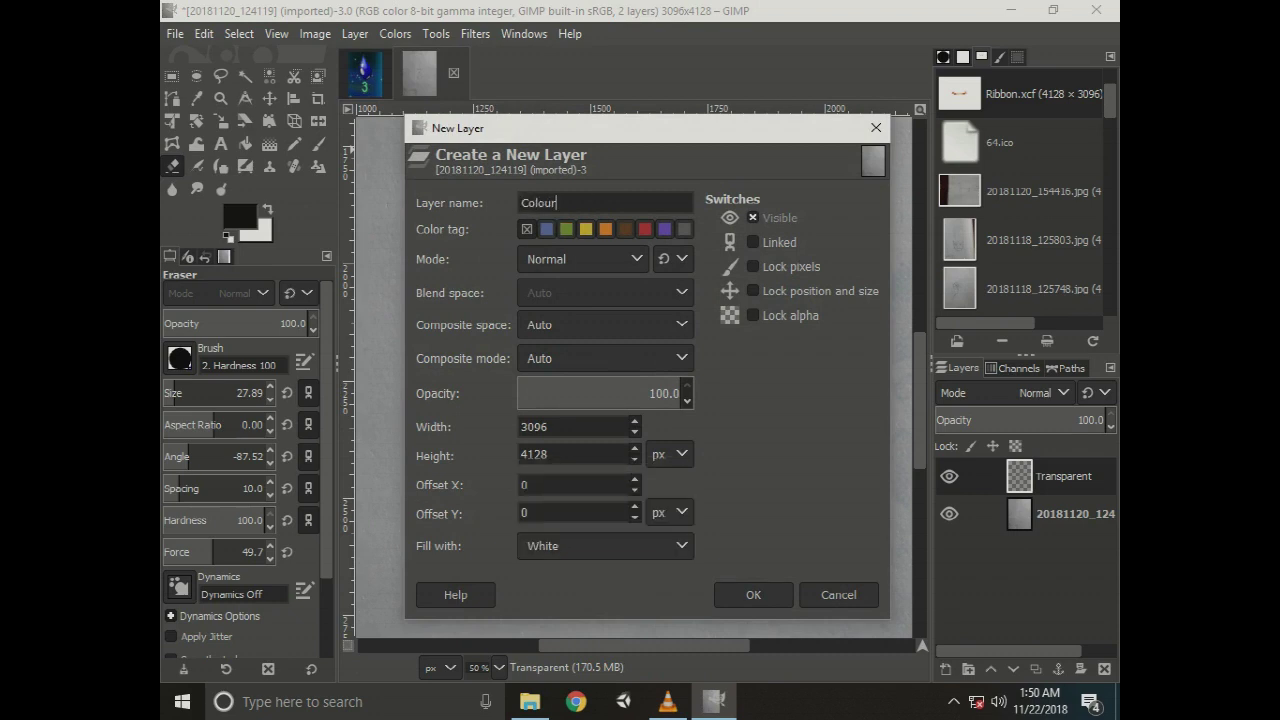
click(753, 594)
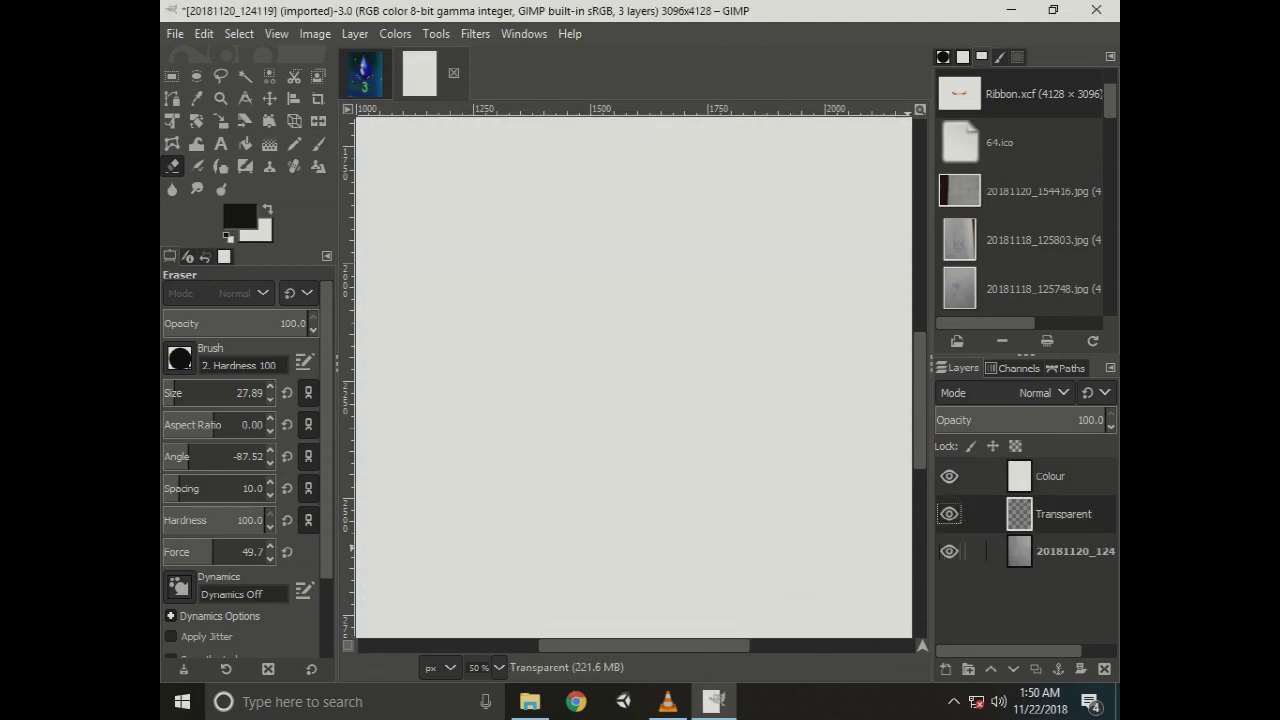
key(Up)
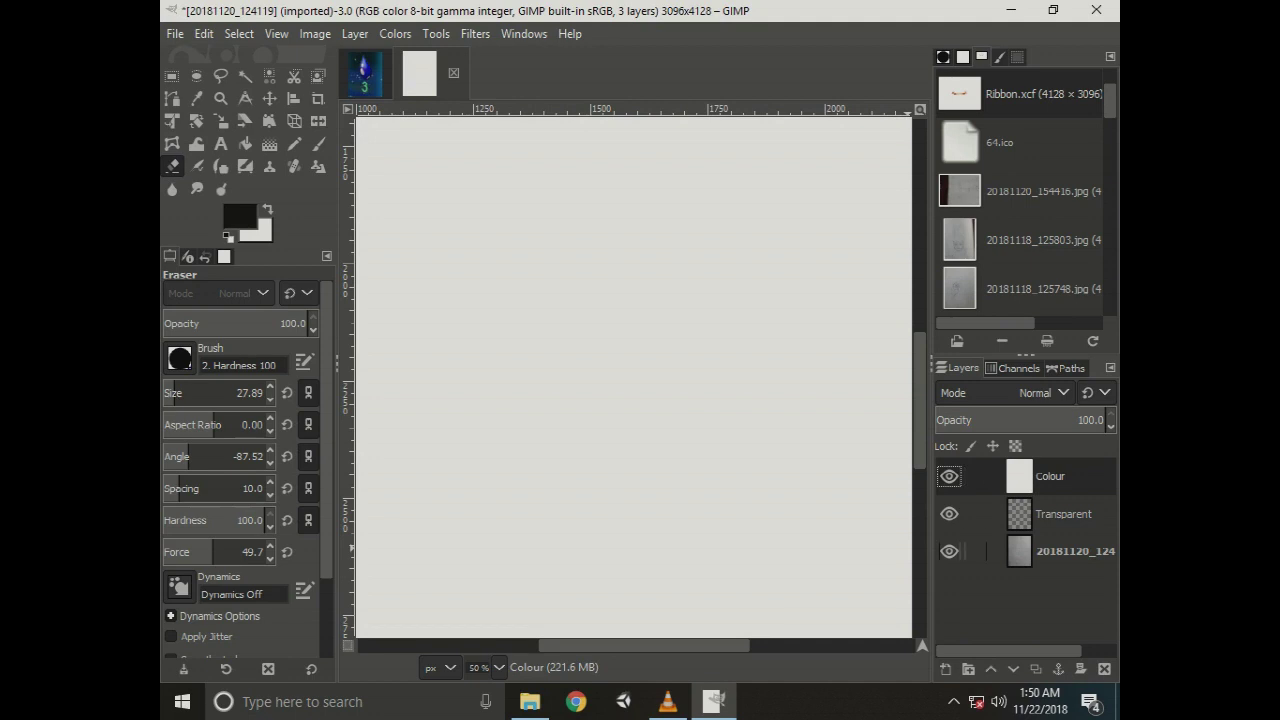
Drag the Transparent layer above Colour so the drop outline shows on white.
key(Down)
key(Down)
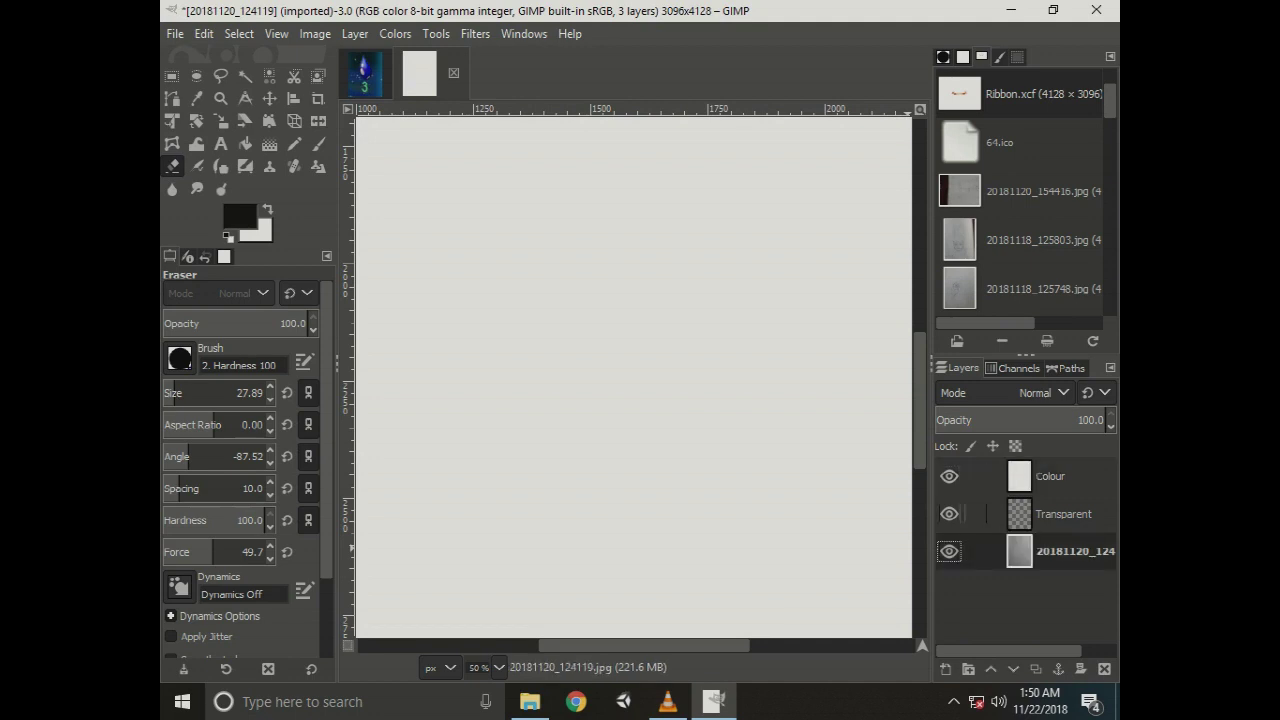
click(1040, 518)
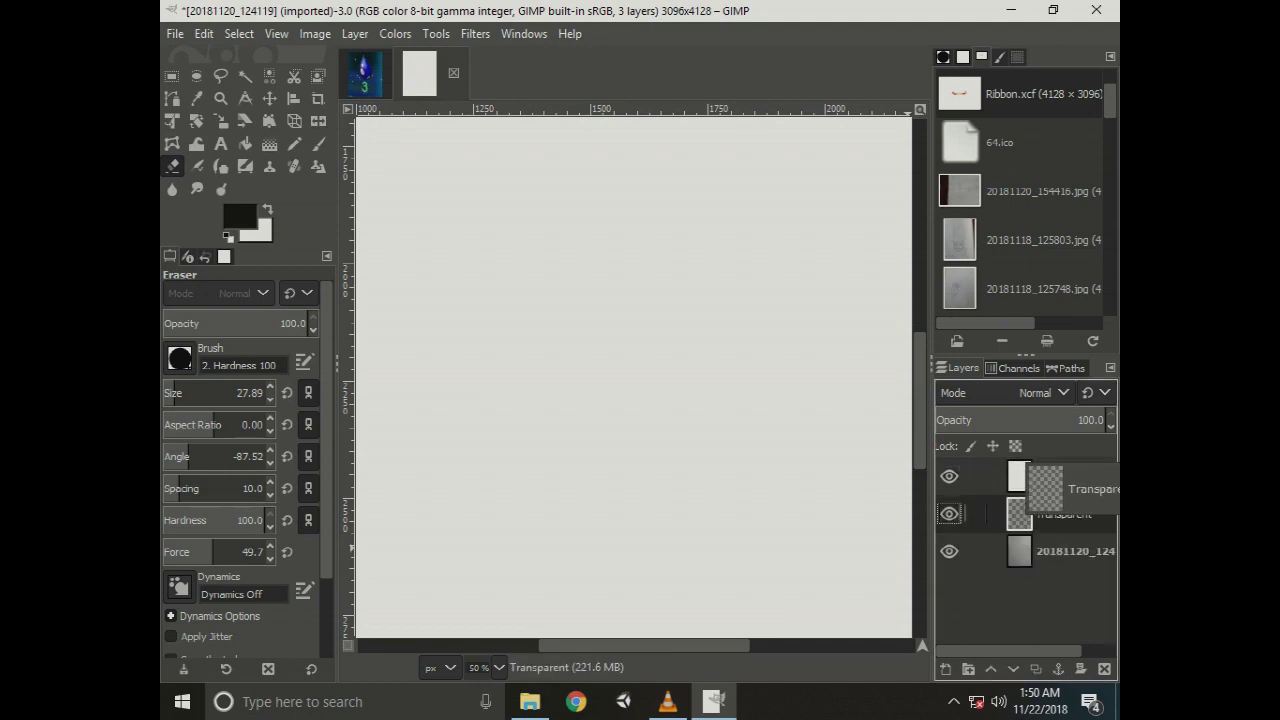
drag(1040, 518, 1040, 470)
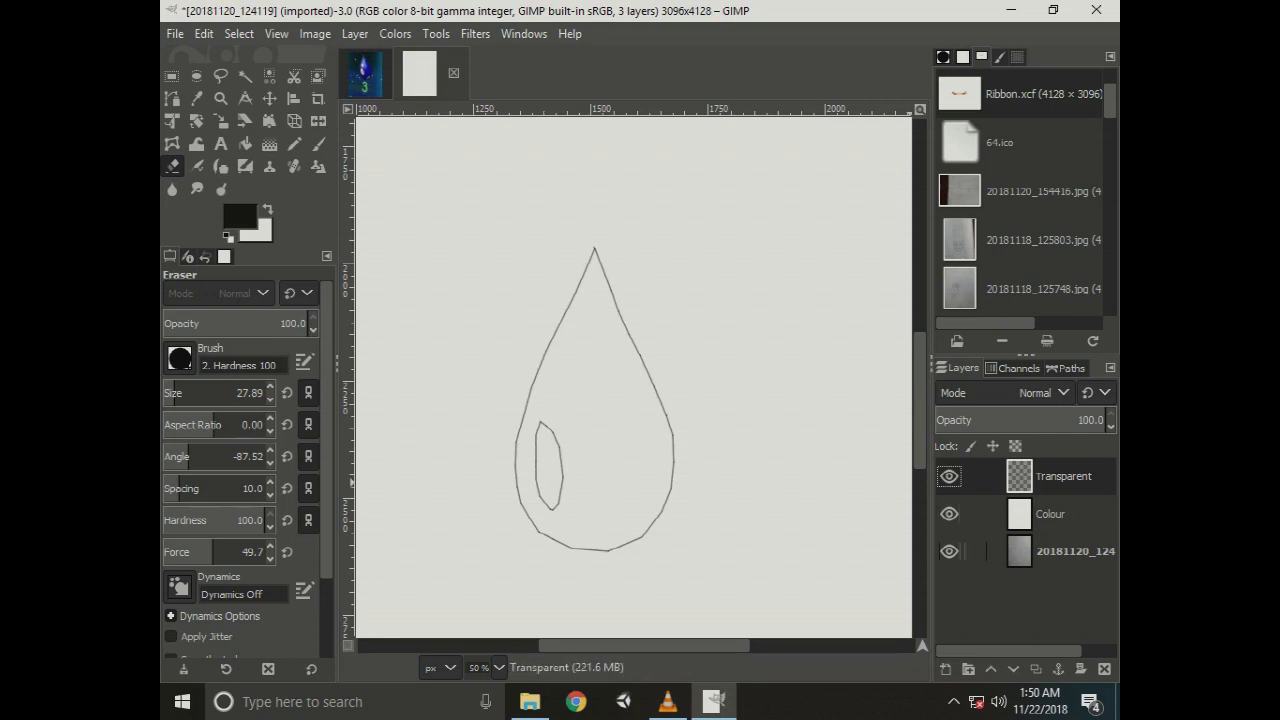
click(1070, 551)
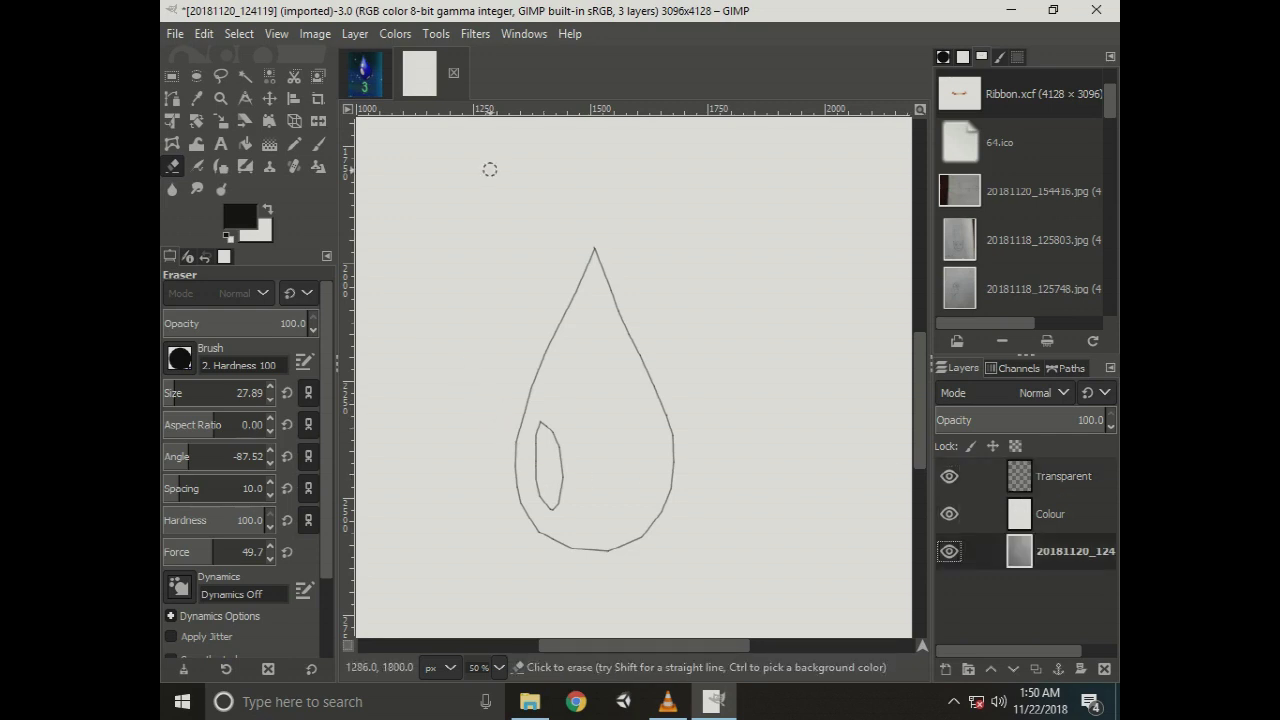
key(alt+1)
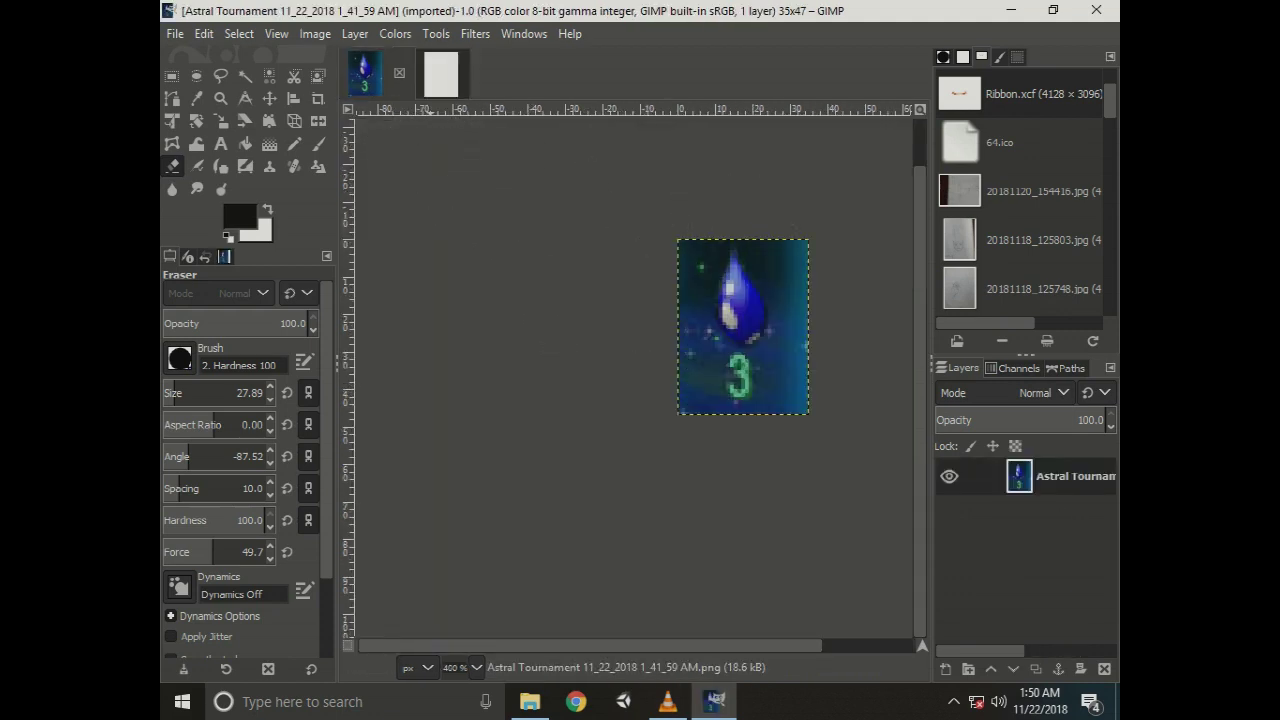
click(441, 73)
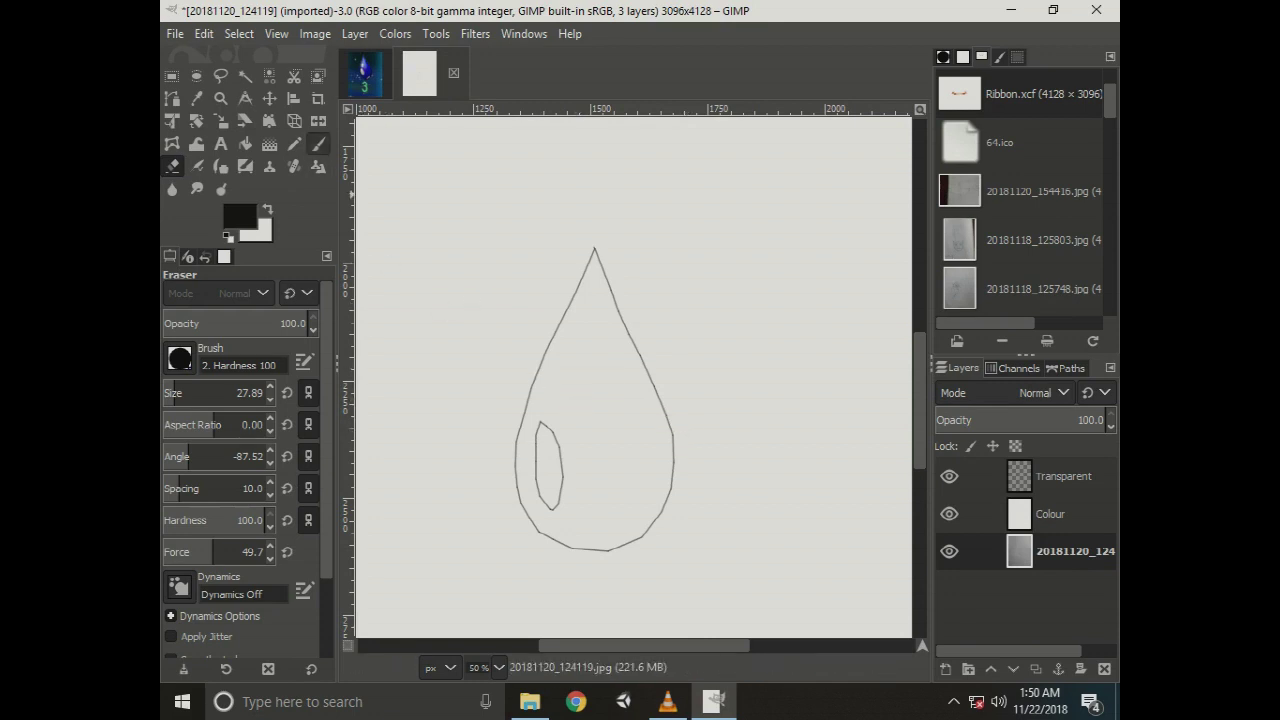
click(318, 144)
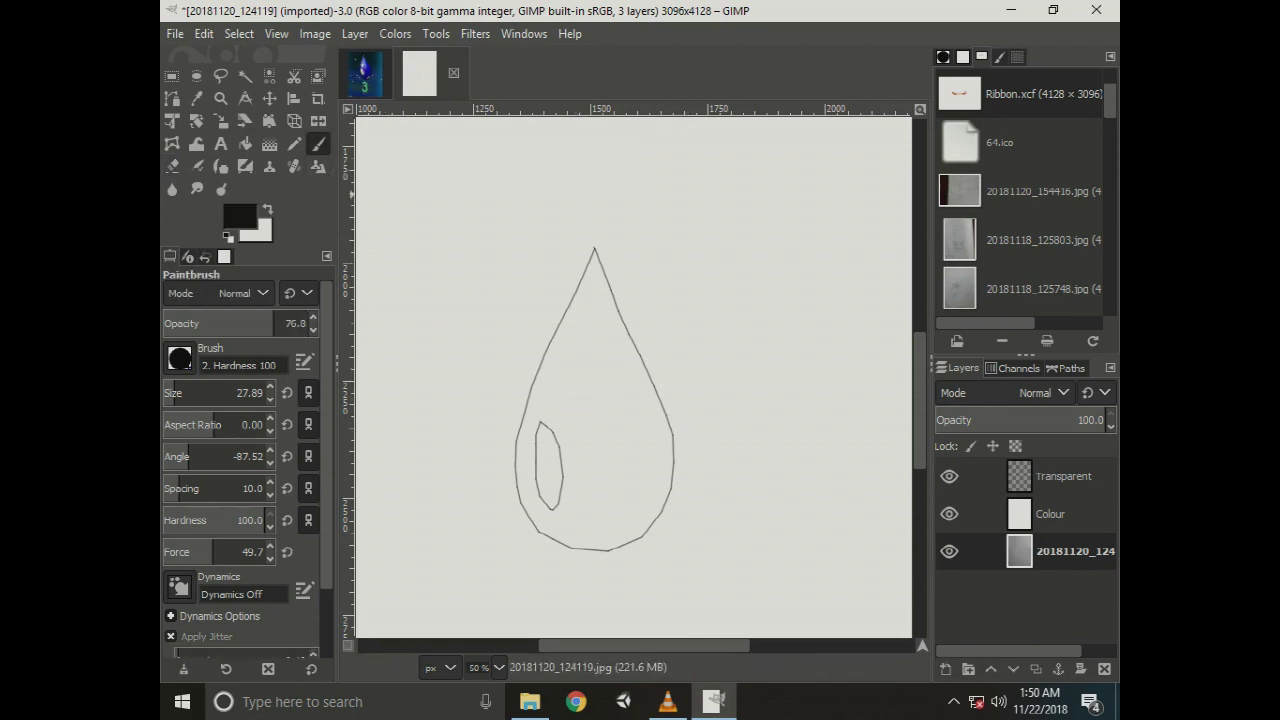
click(243, 220)
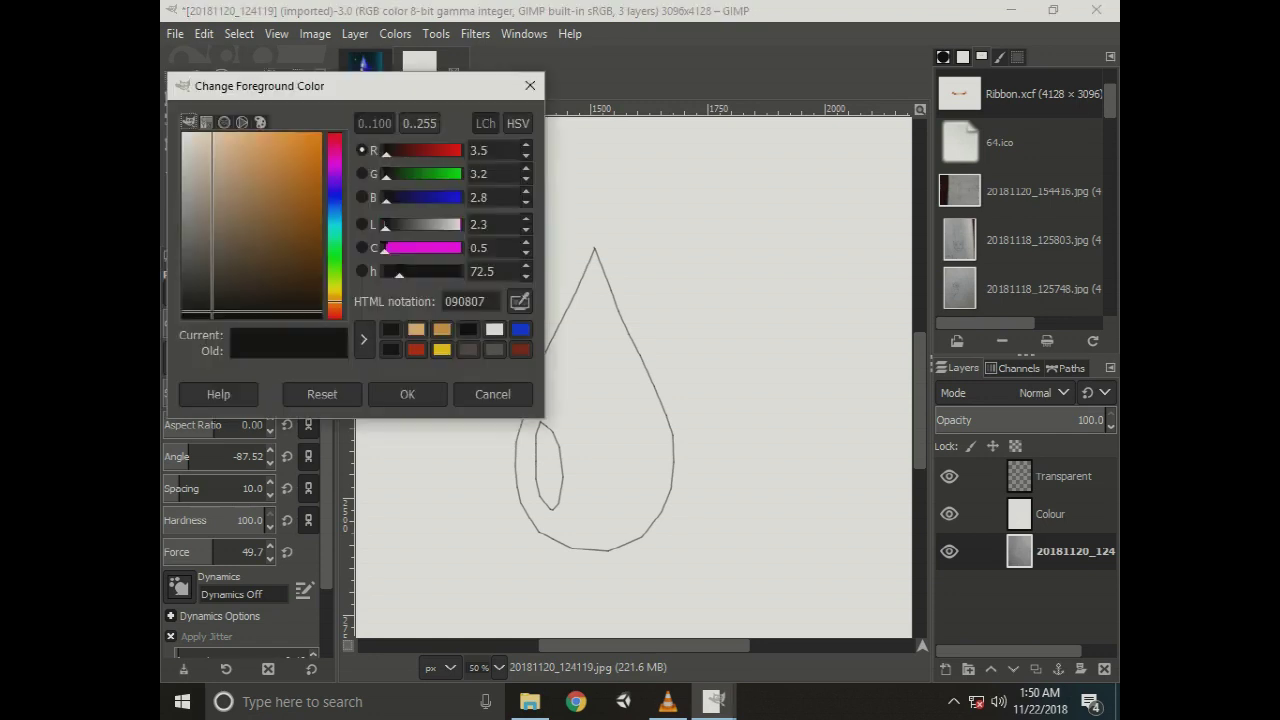
Set the foreground to blue 0833f5, opacity about 77, and brush size 106.20.
click(520, 329)
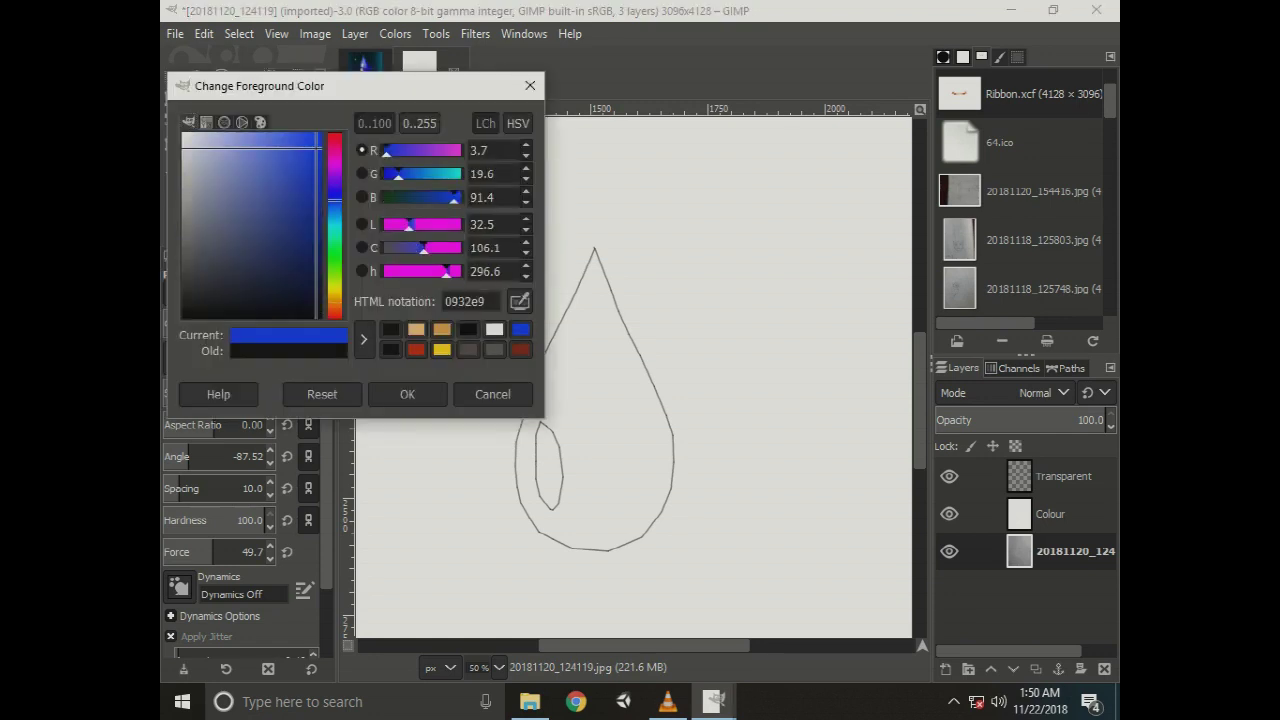
drag(318, 148, 318, 139)
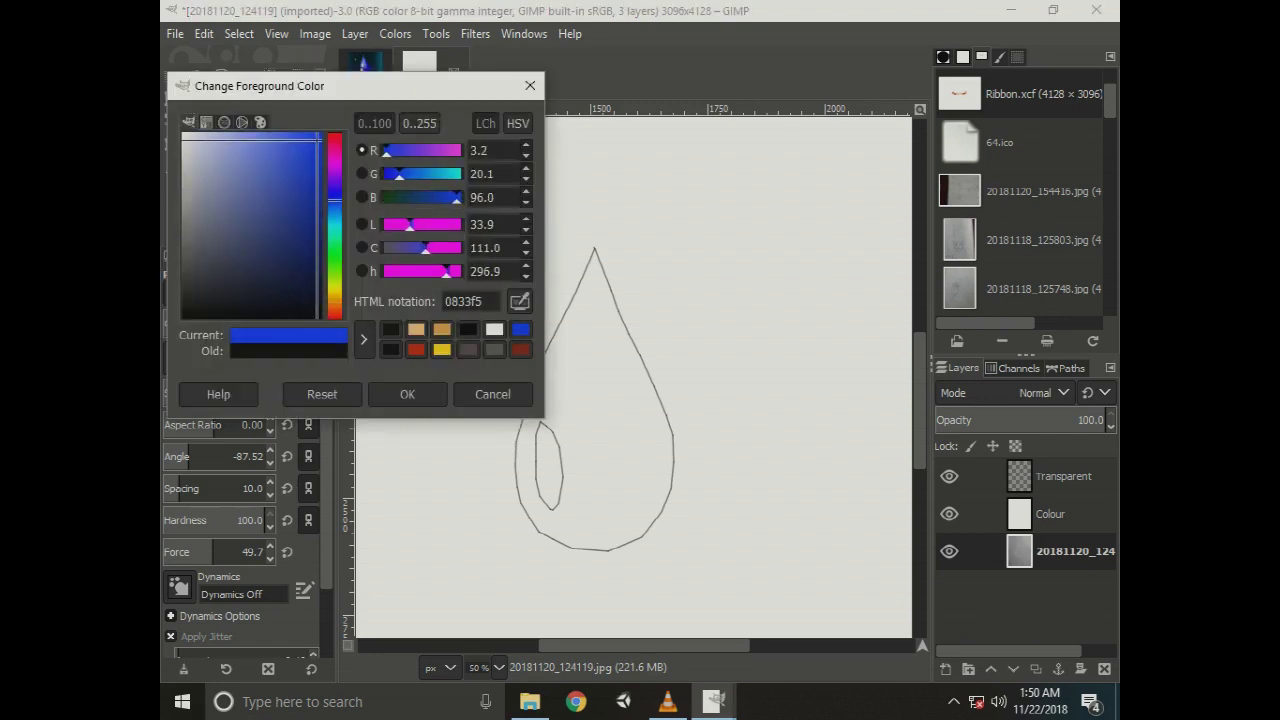
click(407, 394)
drag(280, 324, 285, 324)
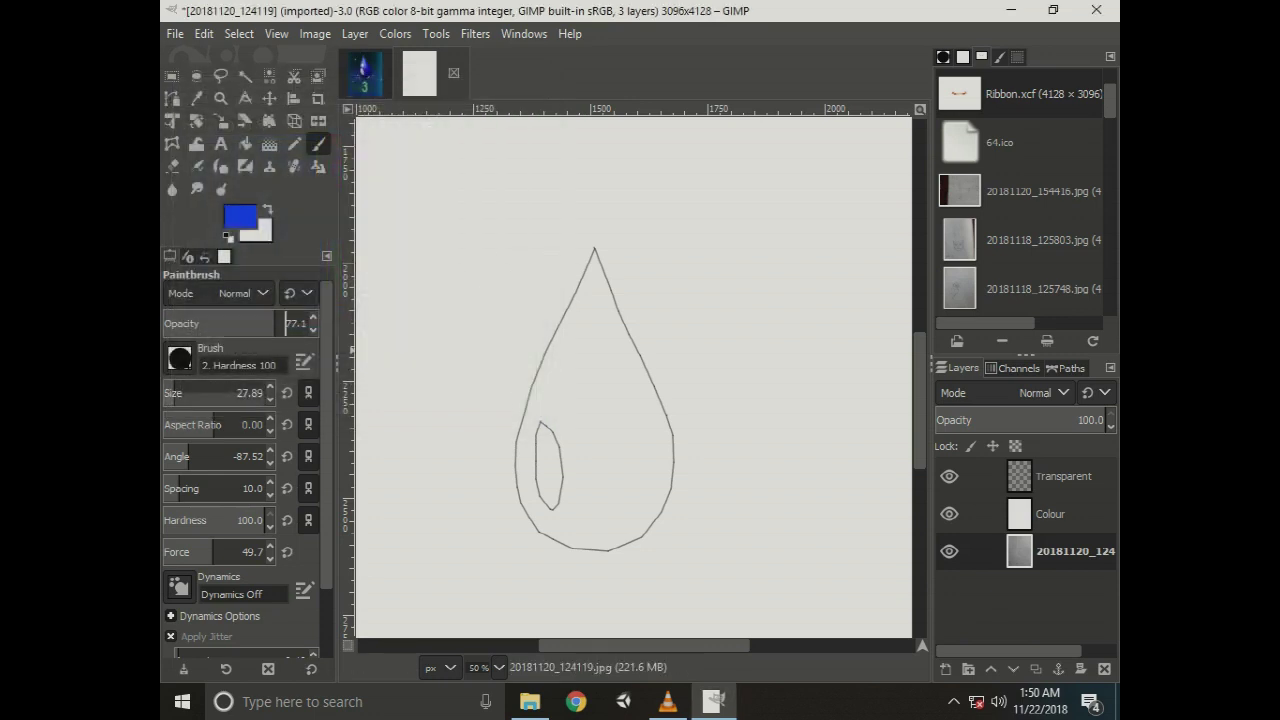
drag(175, 393, 190, 393)
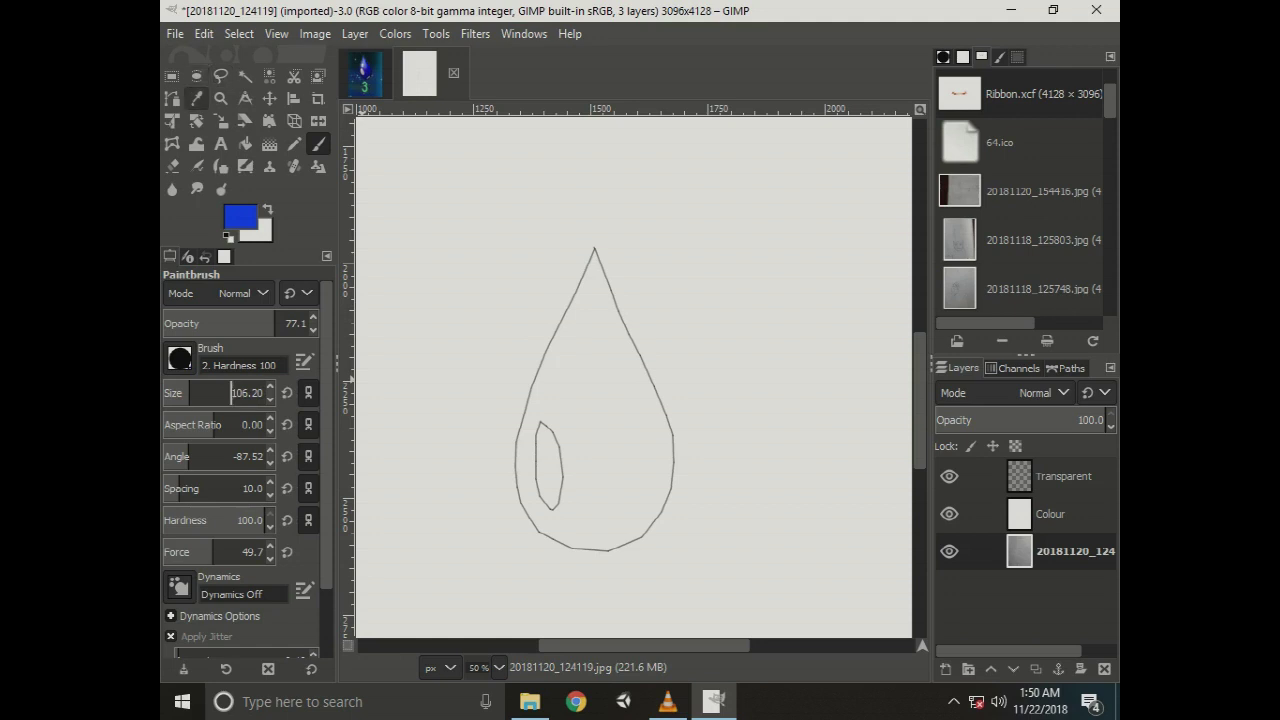
click(172, 76)
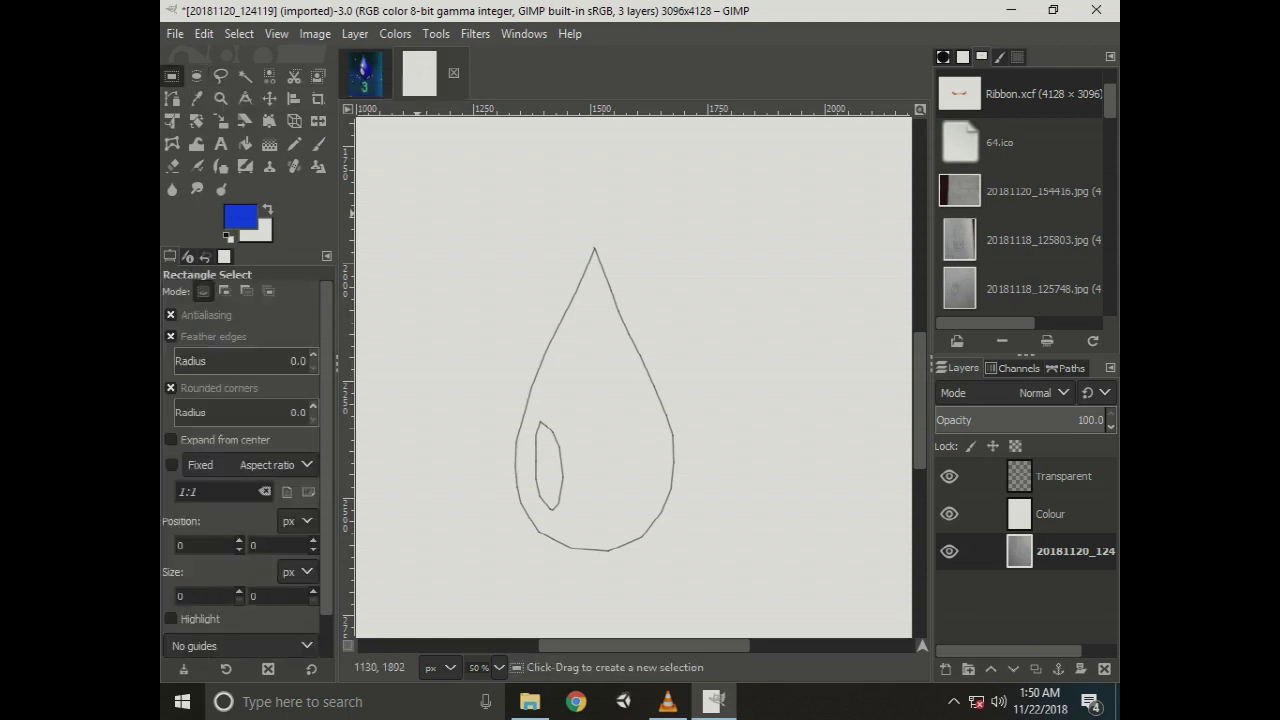
Start a Free Select outline around the drop, then abandon it.
key(f)
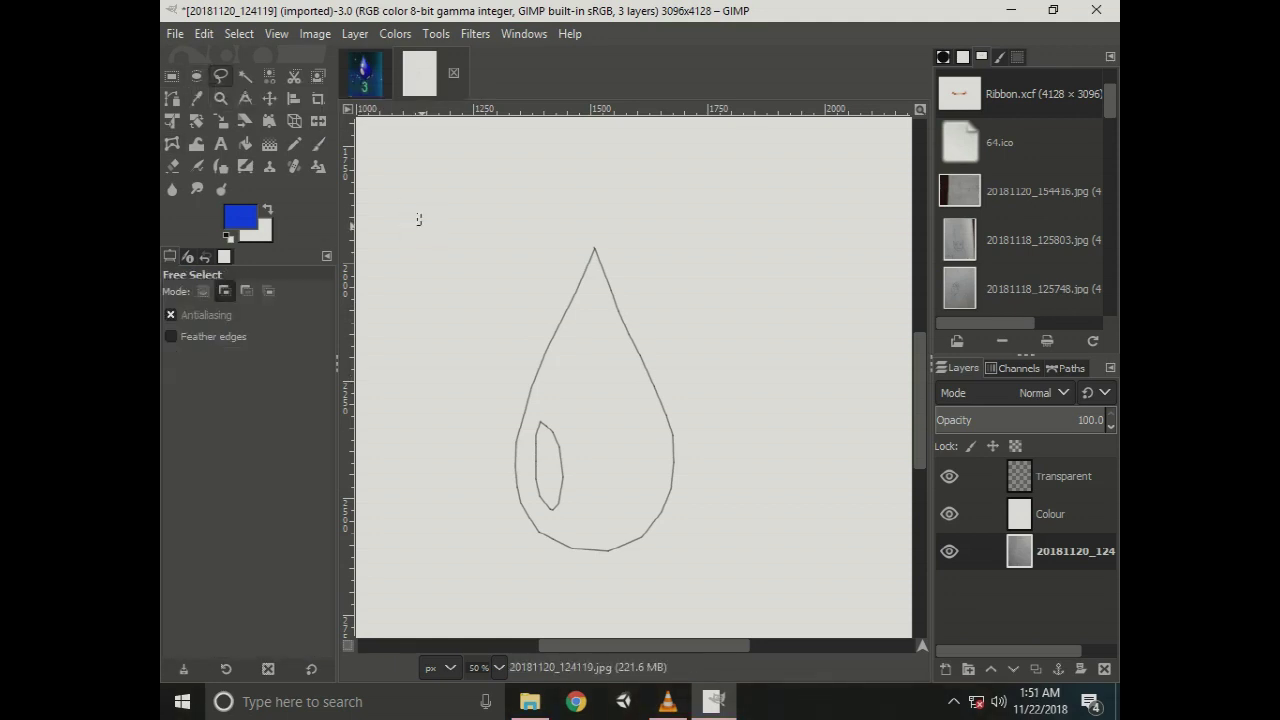
scroll(364, 198, up, 1)
key(shift)
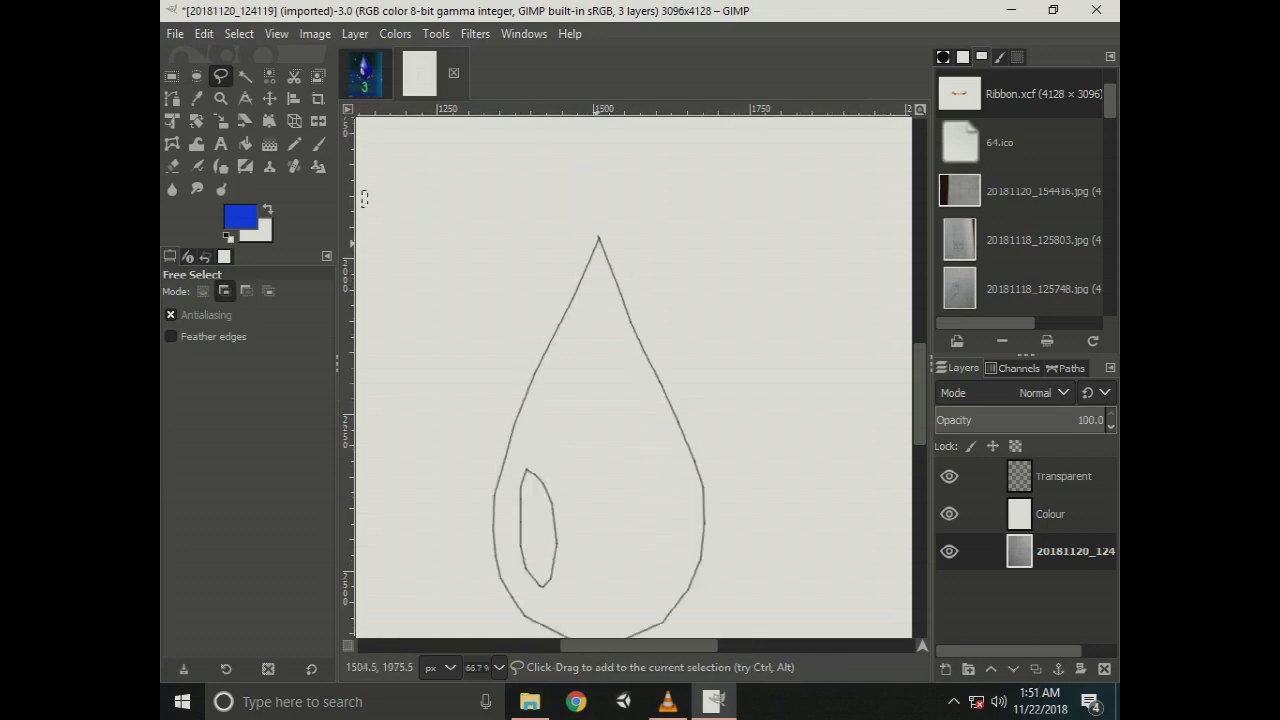
click(598, 237)
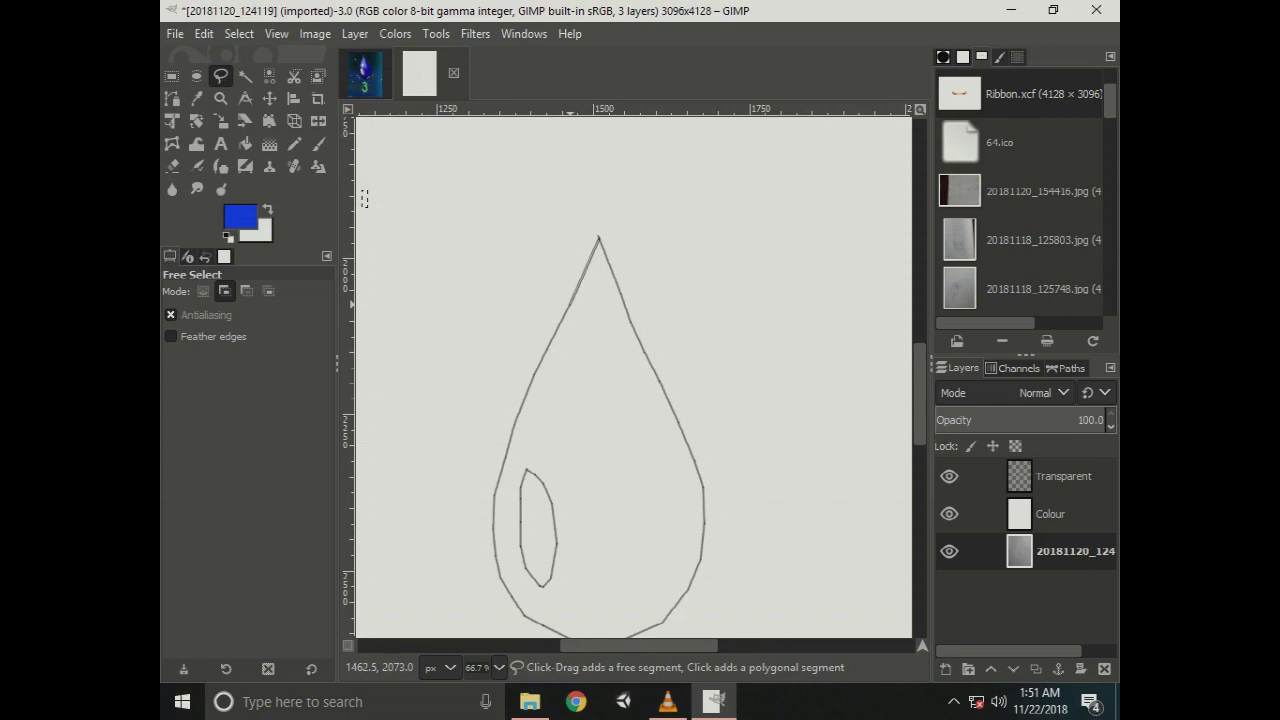
click(538, 368)
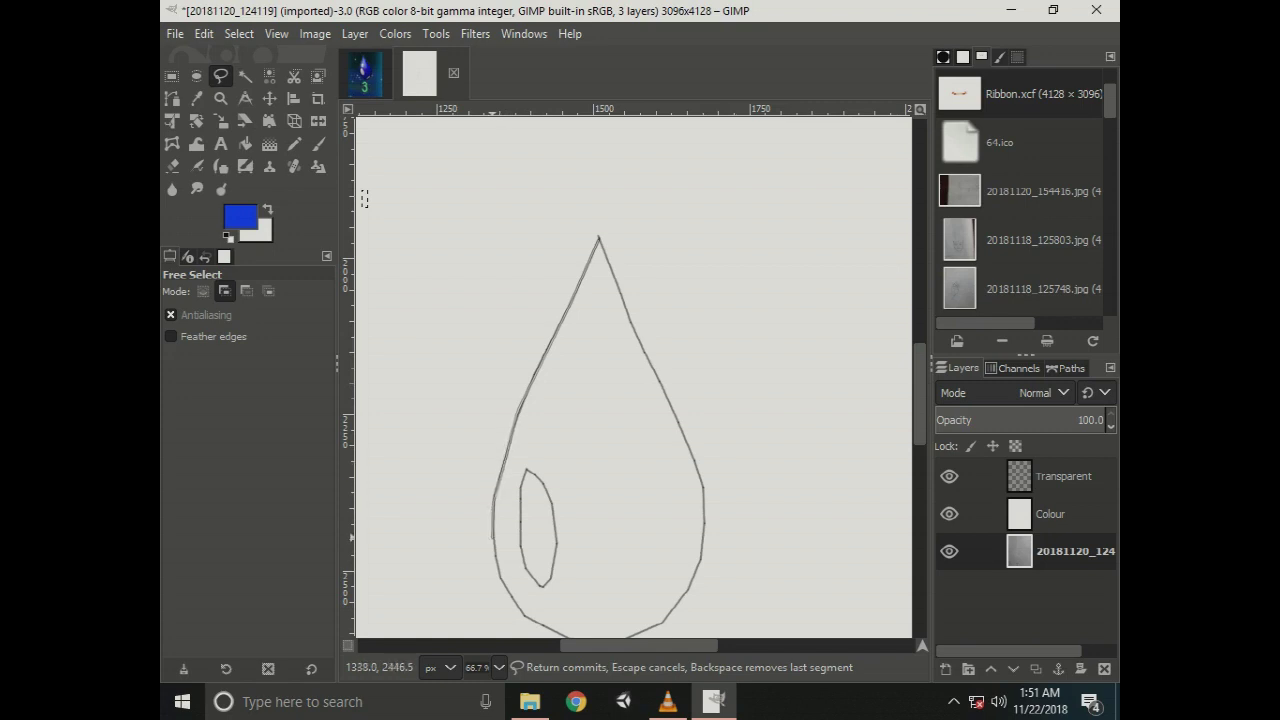
scroll(495, 545, down, 3)
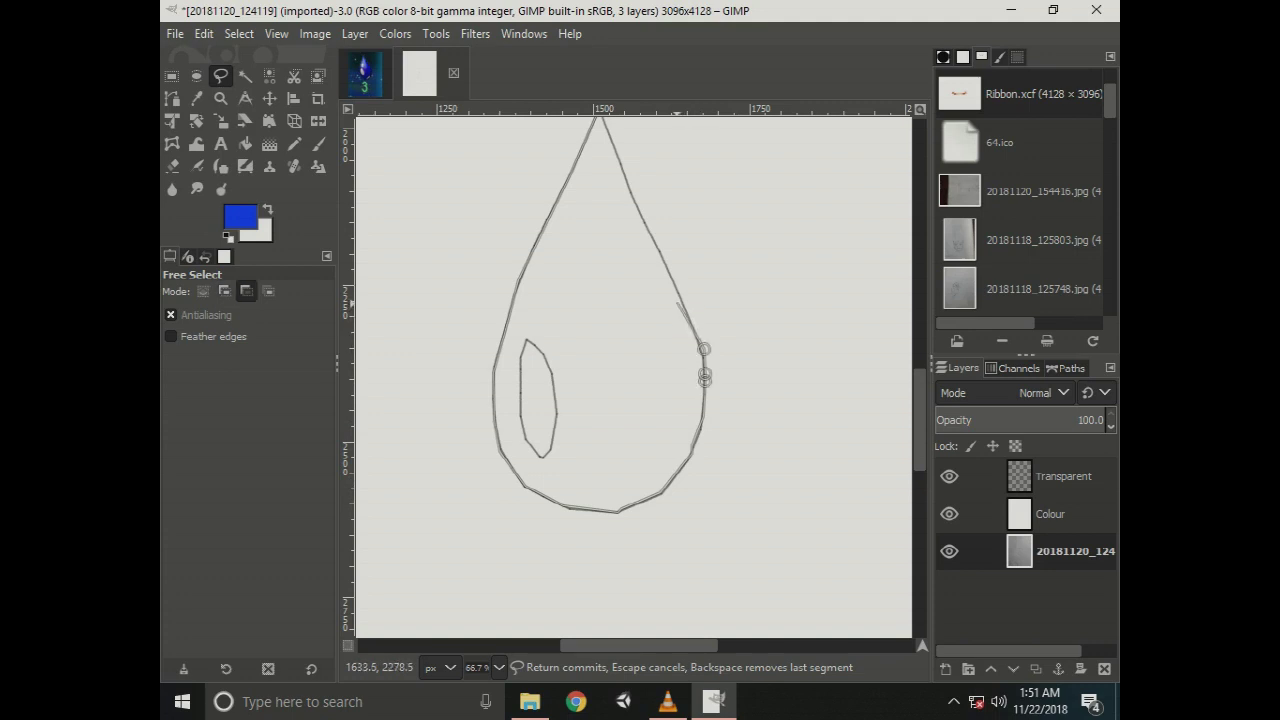
key(z)
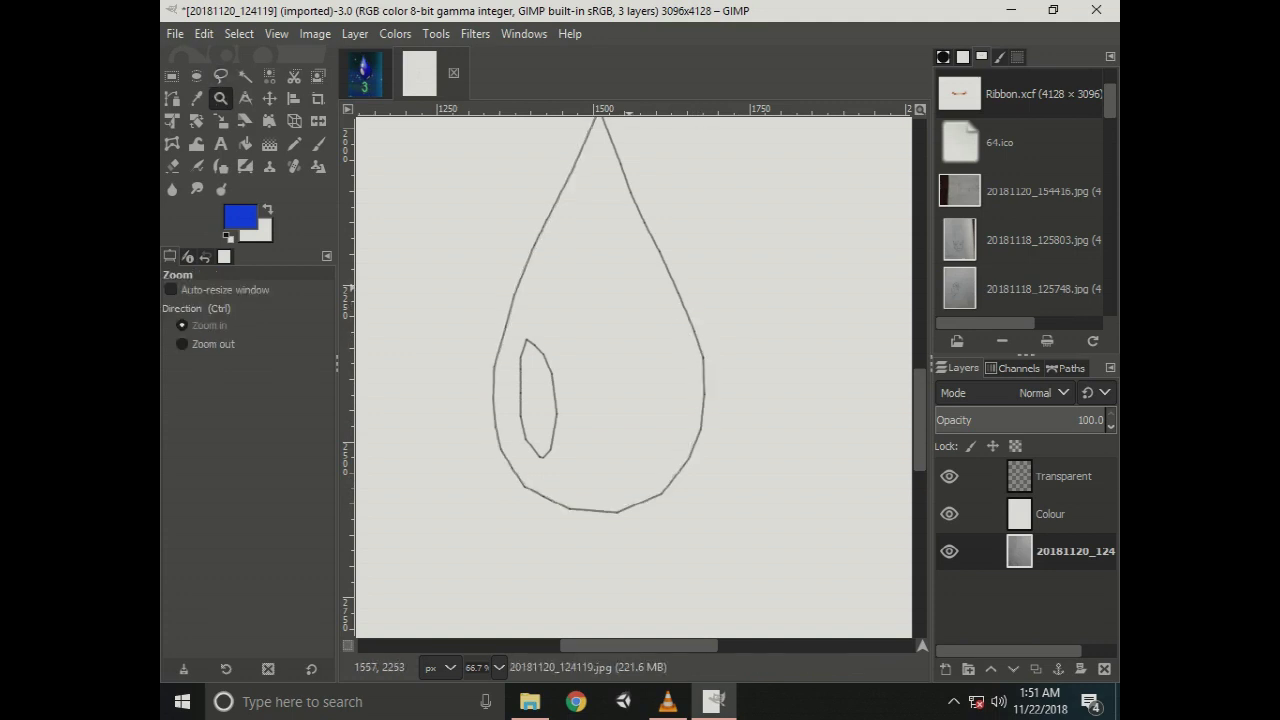
Zoom in and back out on the drop, then paint-target the Colour layer with the Paintbrush.
scroll(575, 351, up, 2)
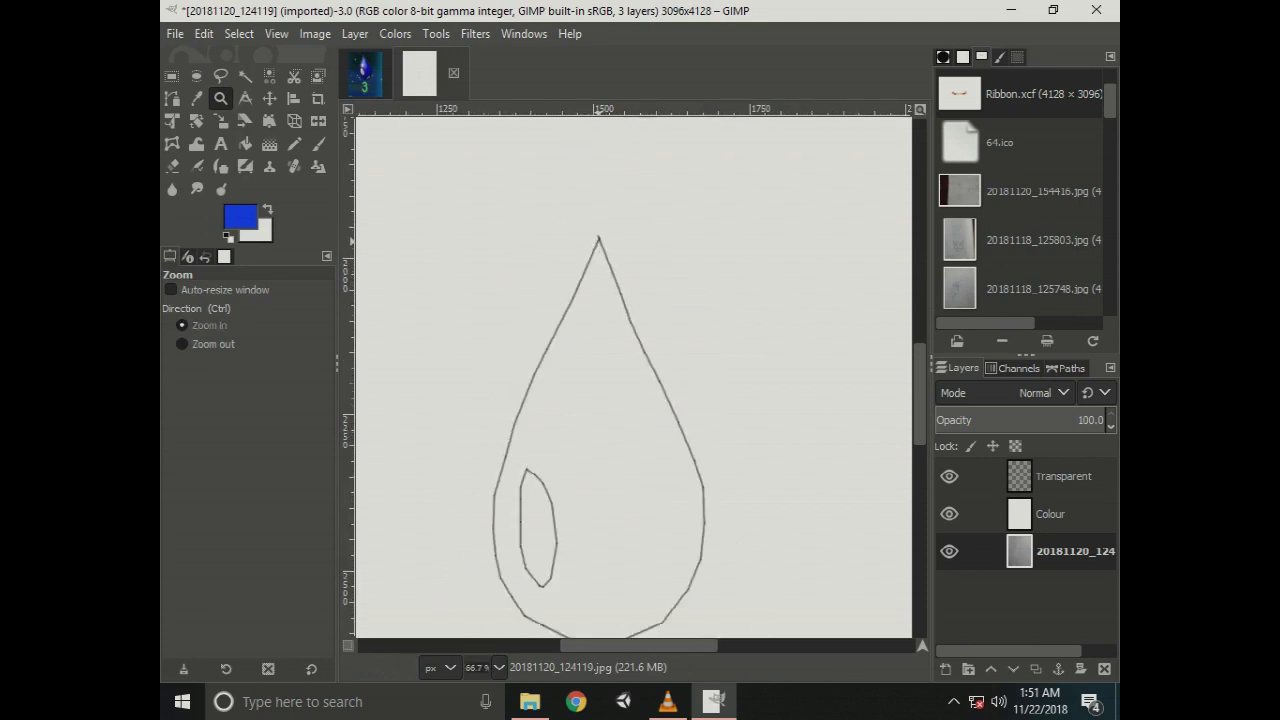
click(603, 242)
ctrl+click(603, 248)
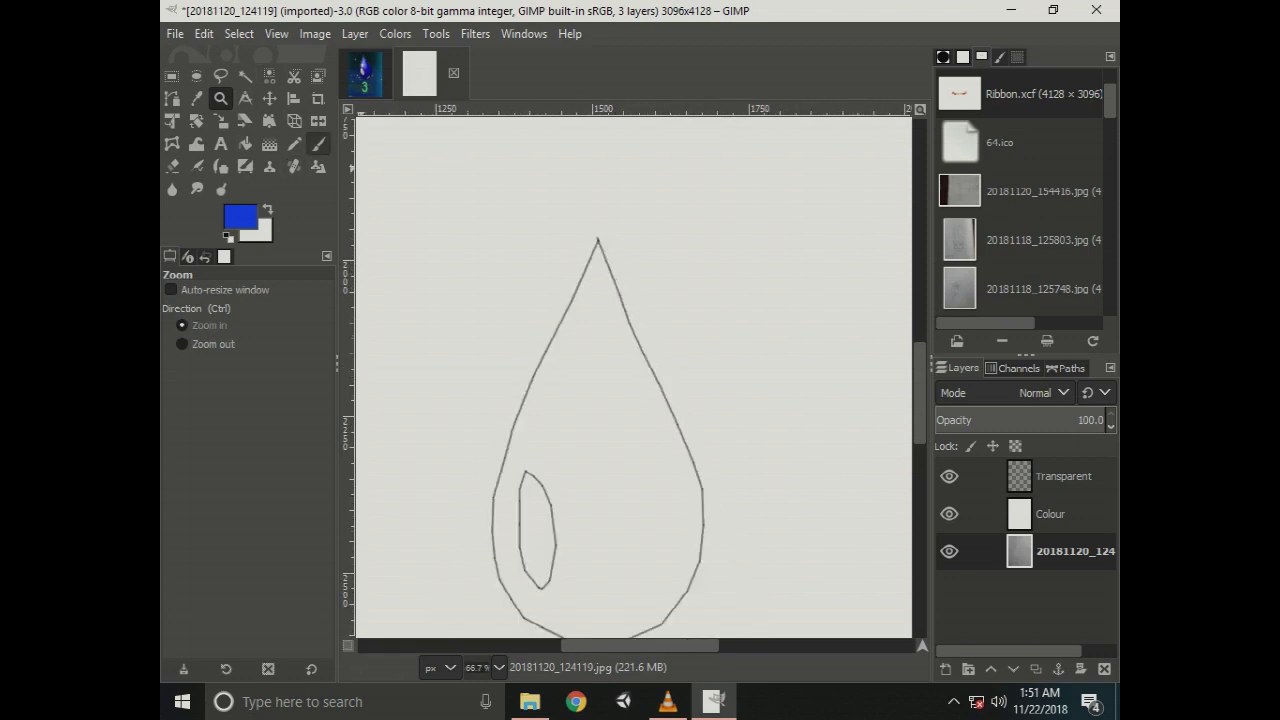
click(319, 144)
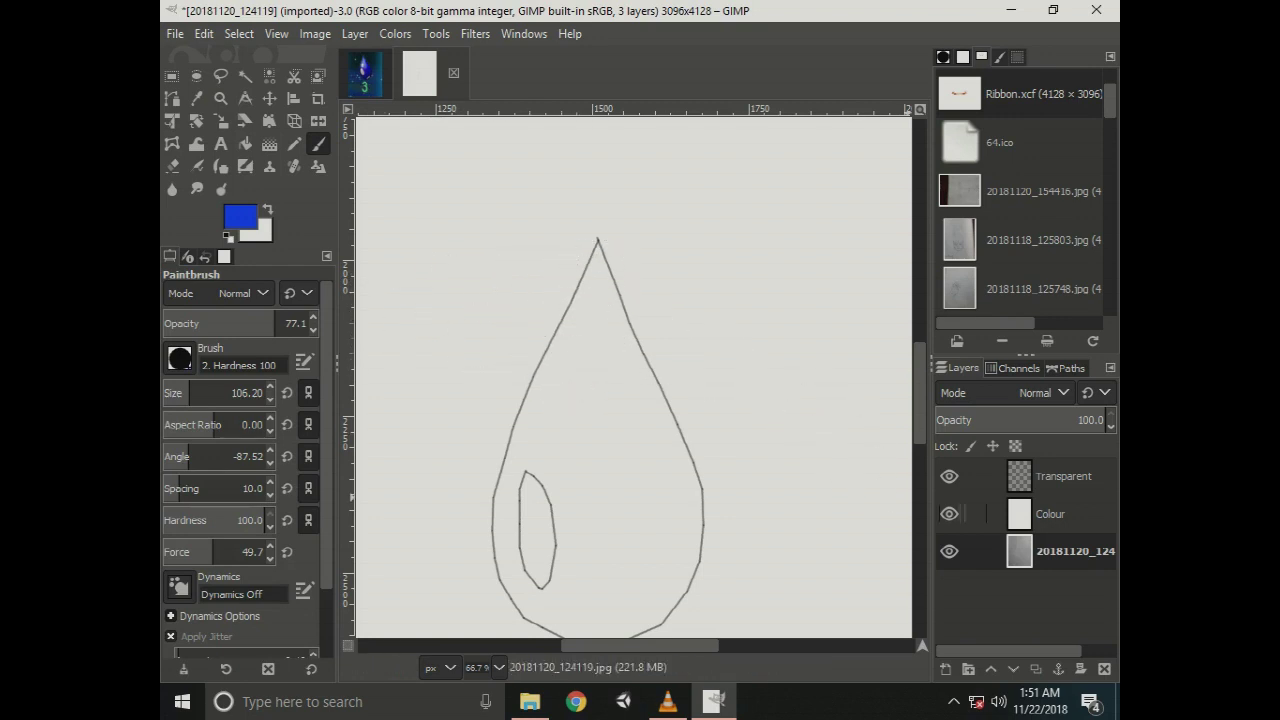
click(1050, 513)
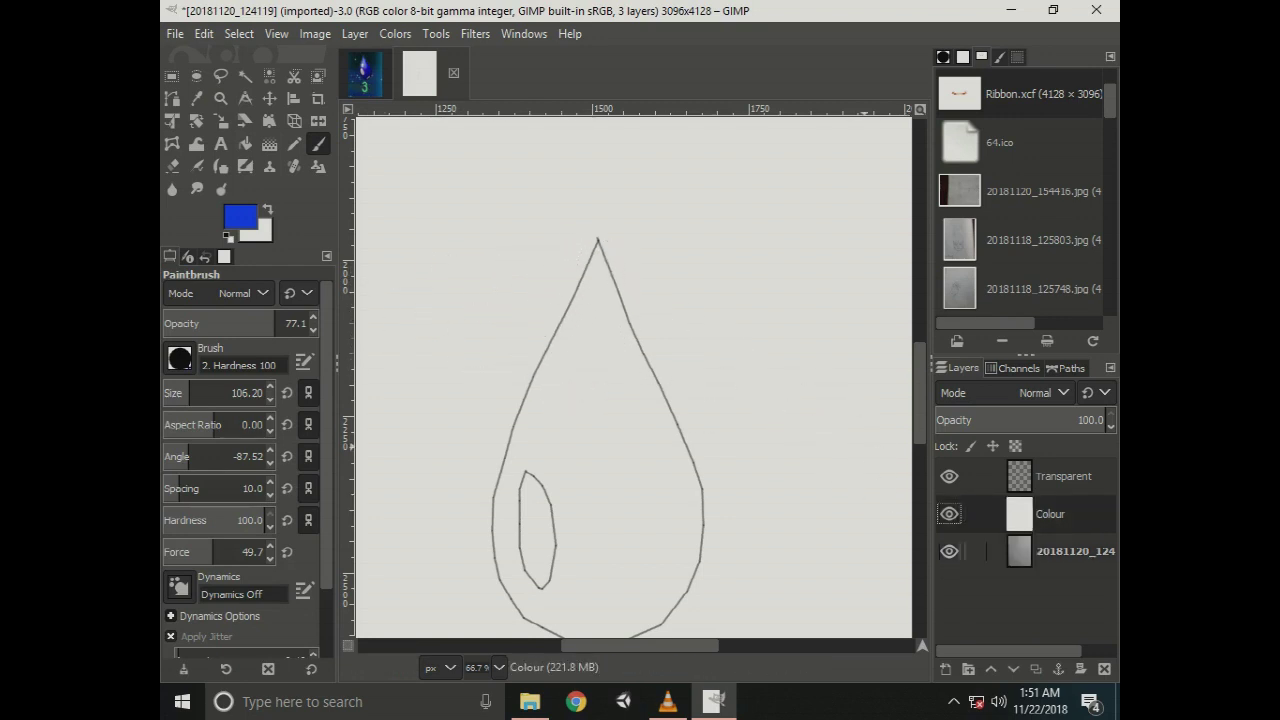
Undo a trial blue stroke on the Colour layer, then select a small narrow rectangle above-left of the drop.
click(1050, 476)
click(1050, 513)
mouse_move(602, 264)
mouse_down()
mouse_move(593, 610)
mouse_move(572, 458)
mouse_move(597, 332)
mouse_up()
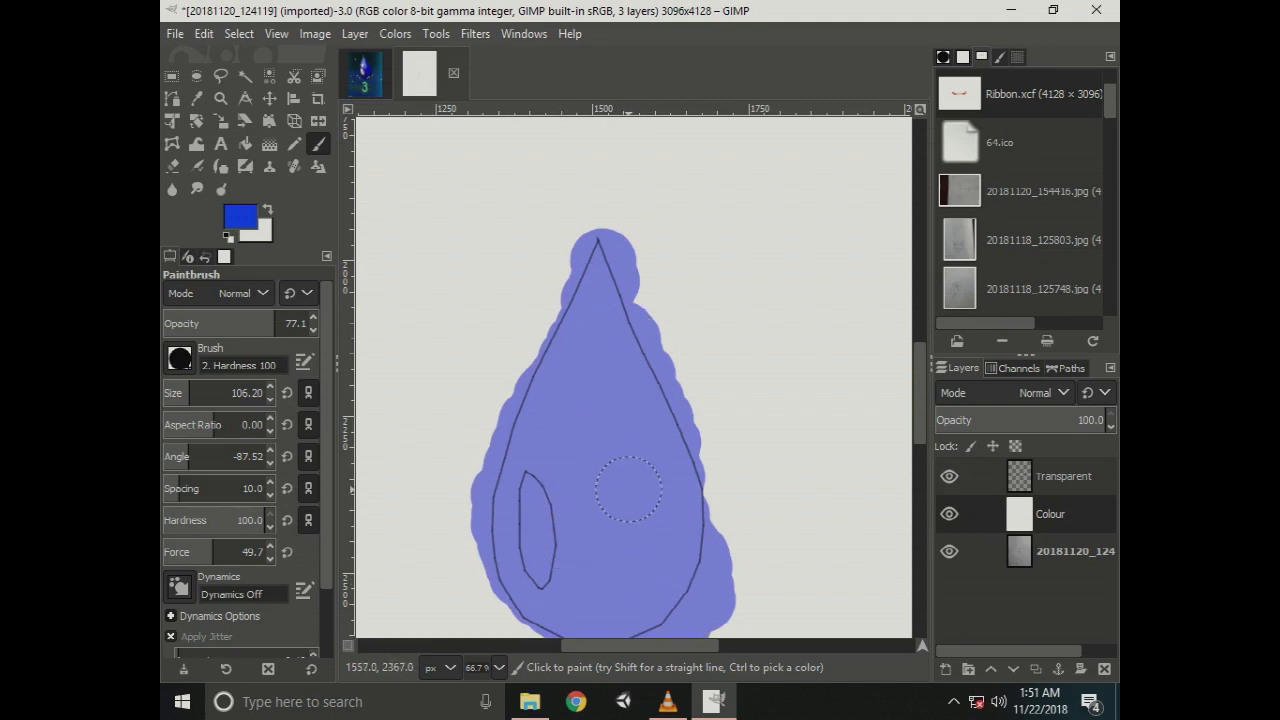
key(ctrl+z)
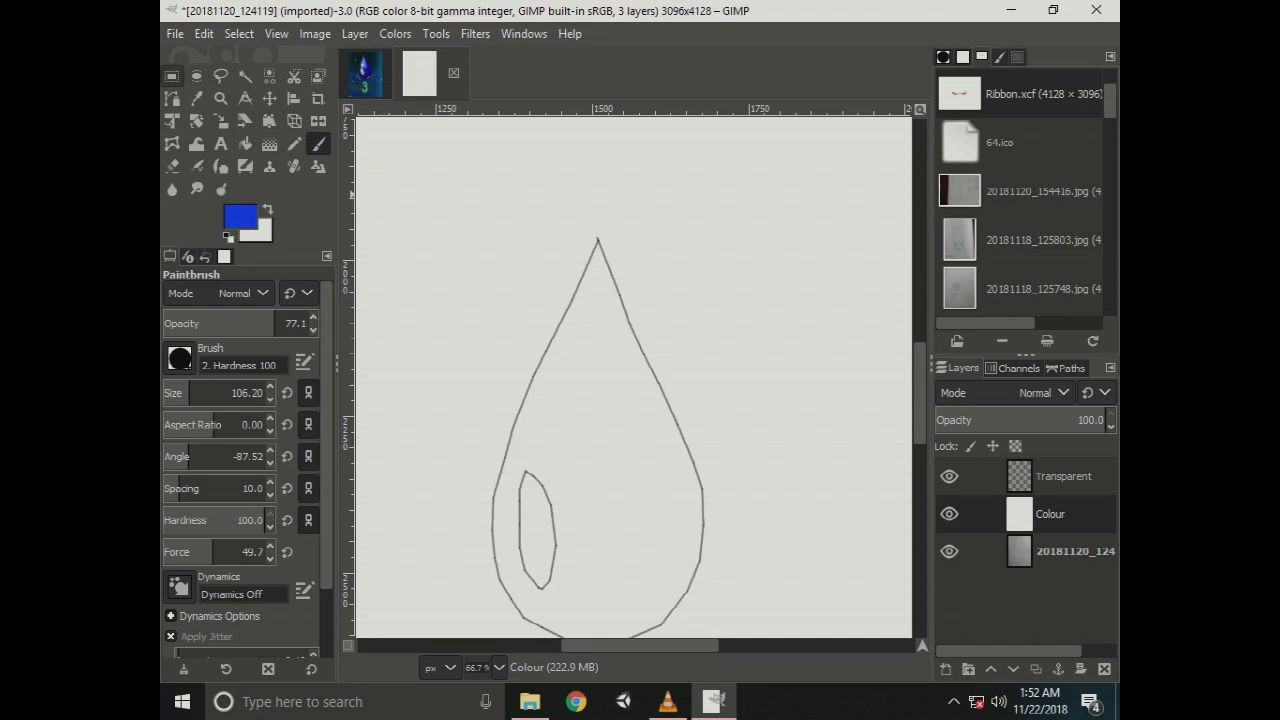
click(171, 76)
drag(425, 180, 451, 226)
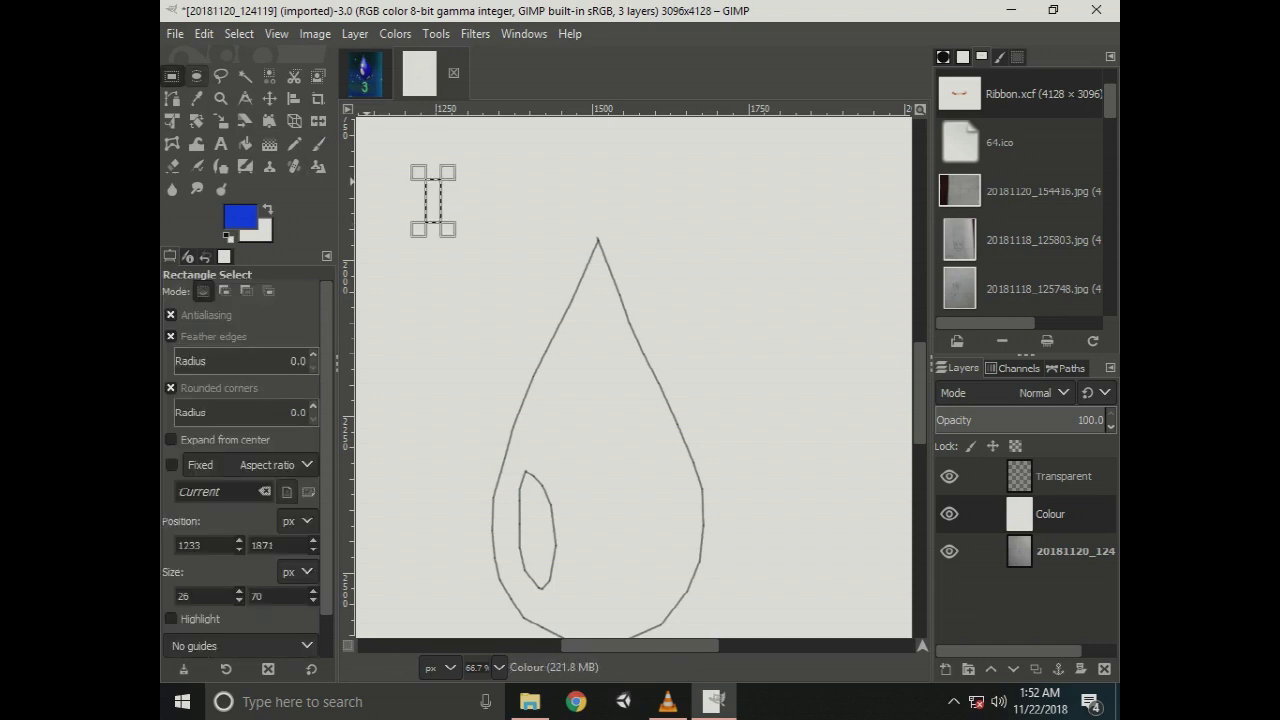
Set Free Select to Add mode and trace the drop's left edge down from its tip.
click(221, 76)
key(ctrl)
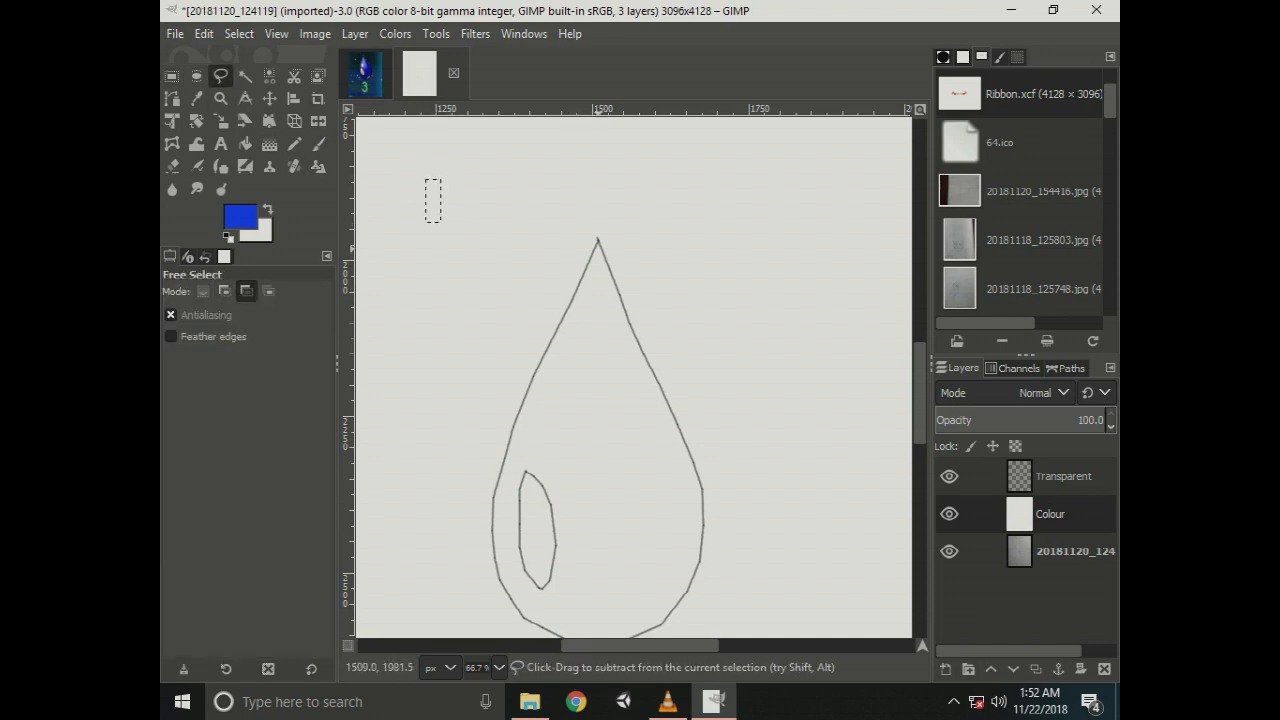
key(shift)
click(597, 240)
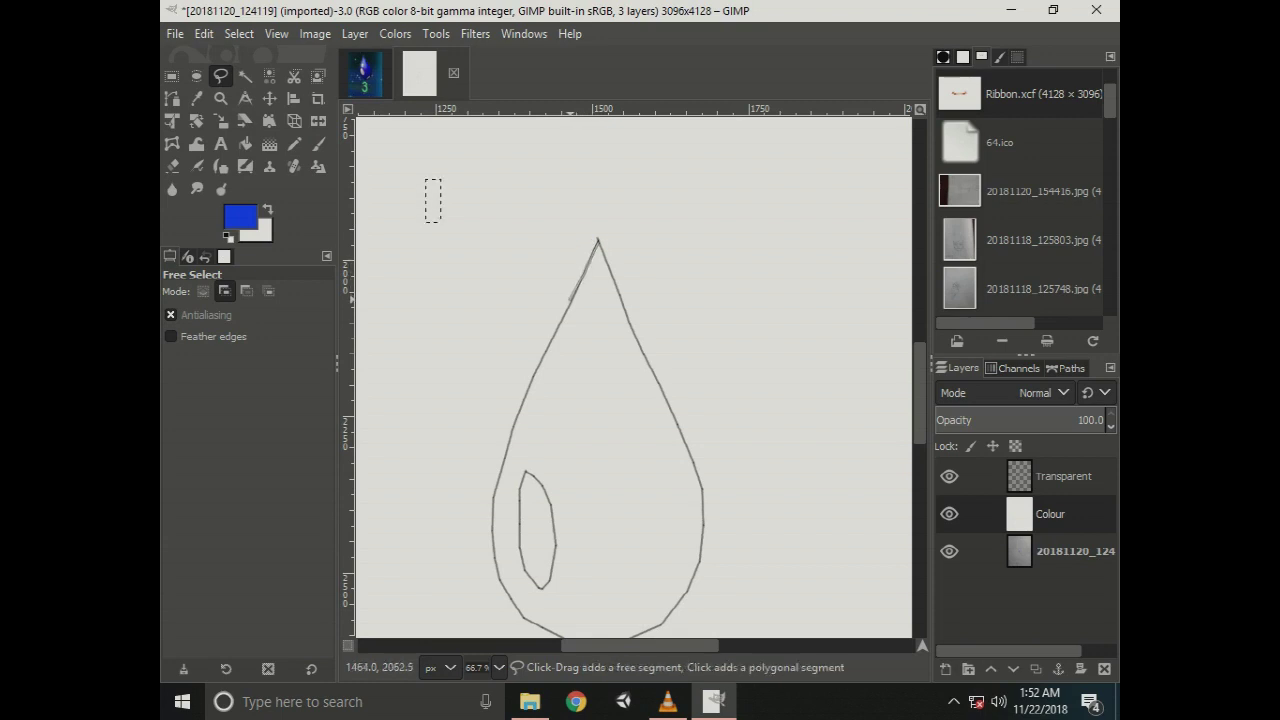
drag(570, 302, 553, 334)
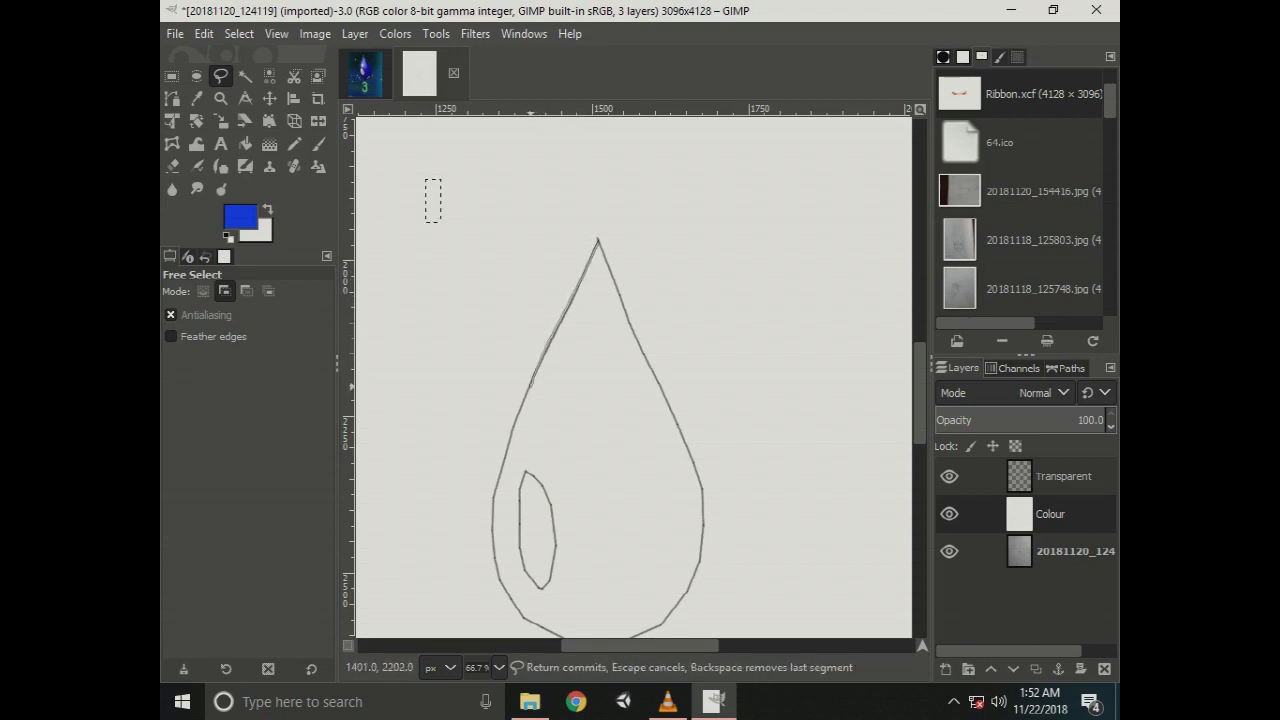
drag(497, 468, 495, 492)
drag(500, 572, 496, 579)
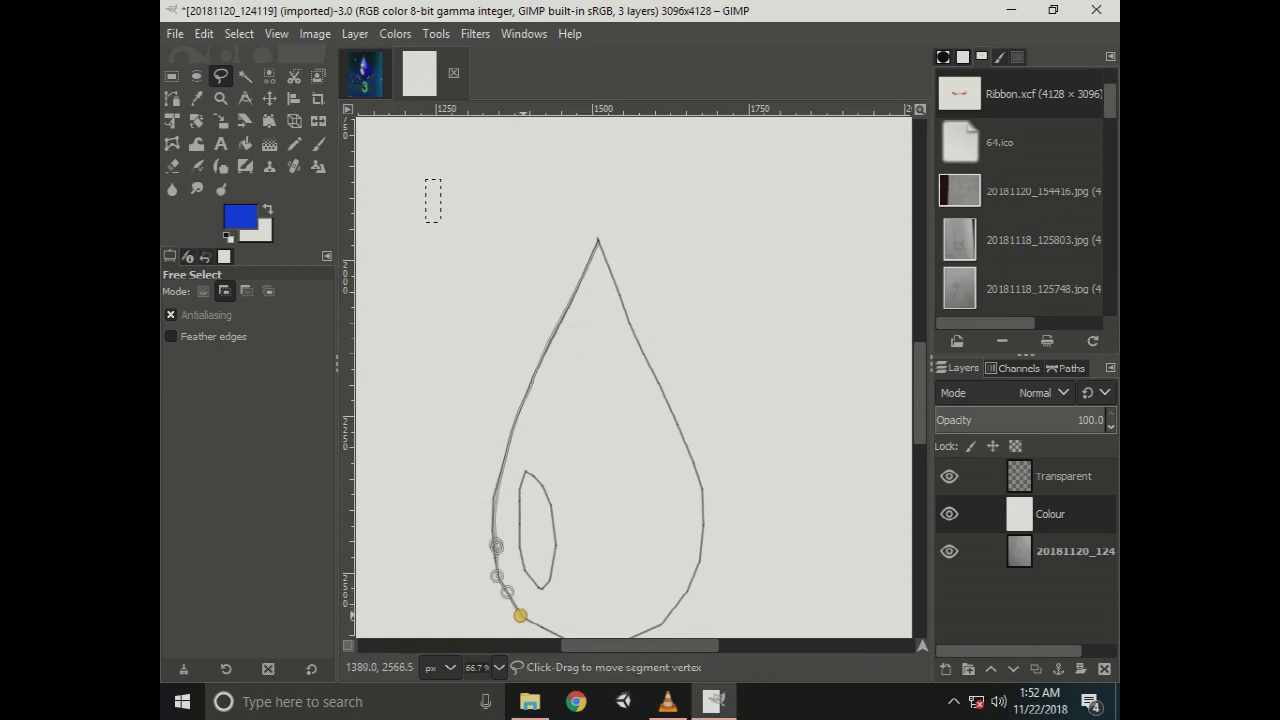
Continue the outline across the drop's bottom and around its lower-right curve.
scroll(540, 625, down, 3)
click(537, 506)
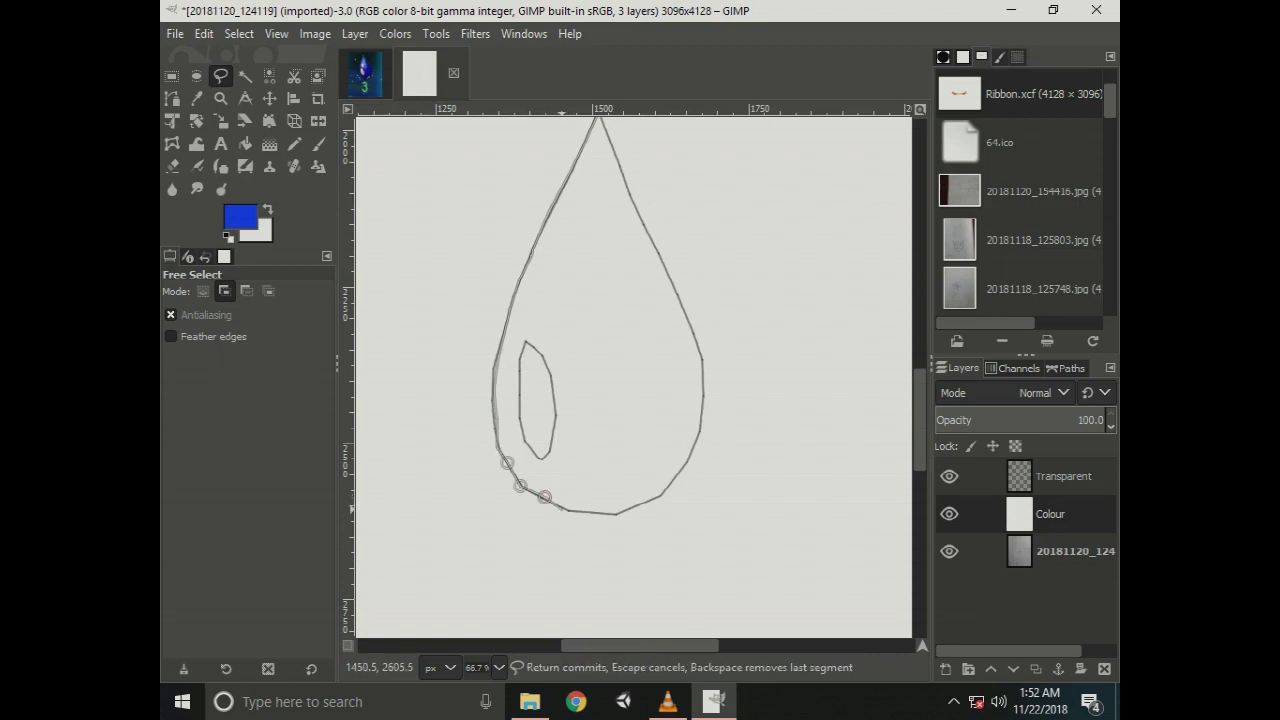
click(570, 510)
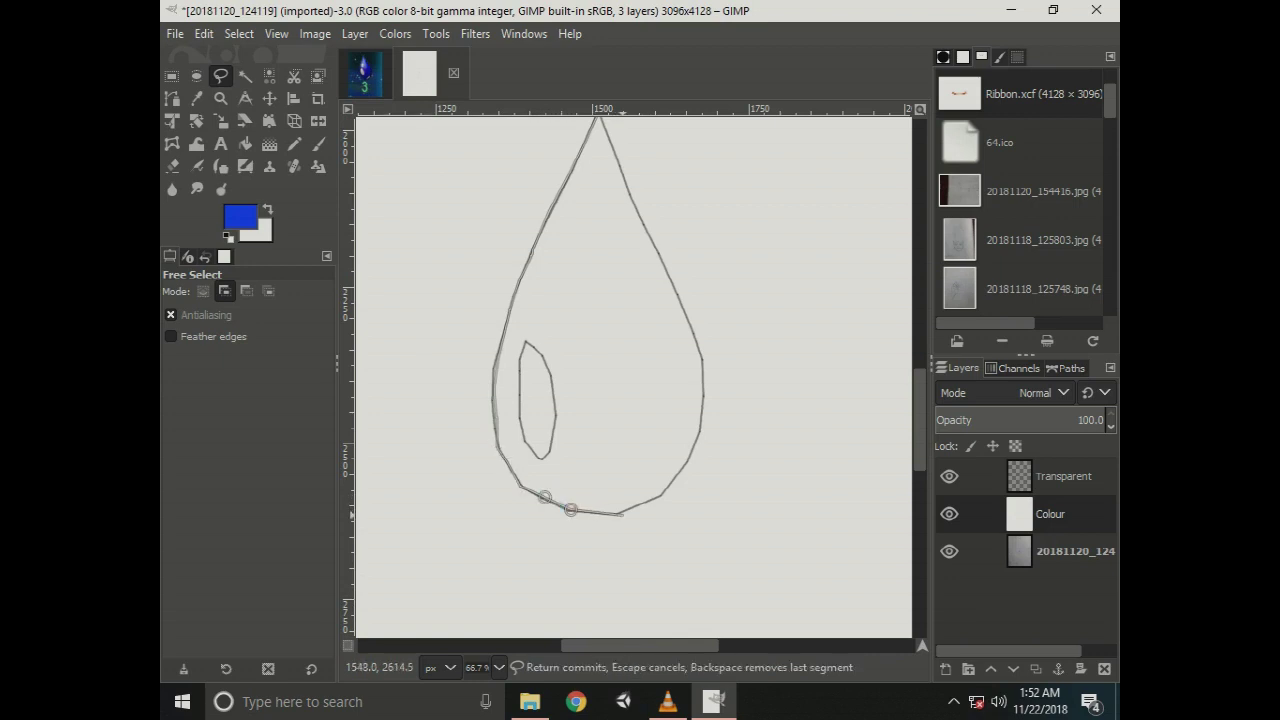
click(621, 512)
click(662, 492)
click(688, 458)
click(698, 428)
click(704, 388)
Trace up the right edge, close the outline at the tip and commit the selection.
click(701, 359)
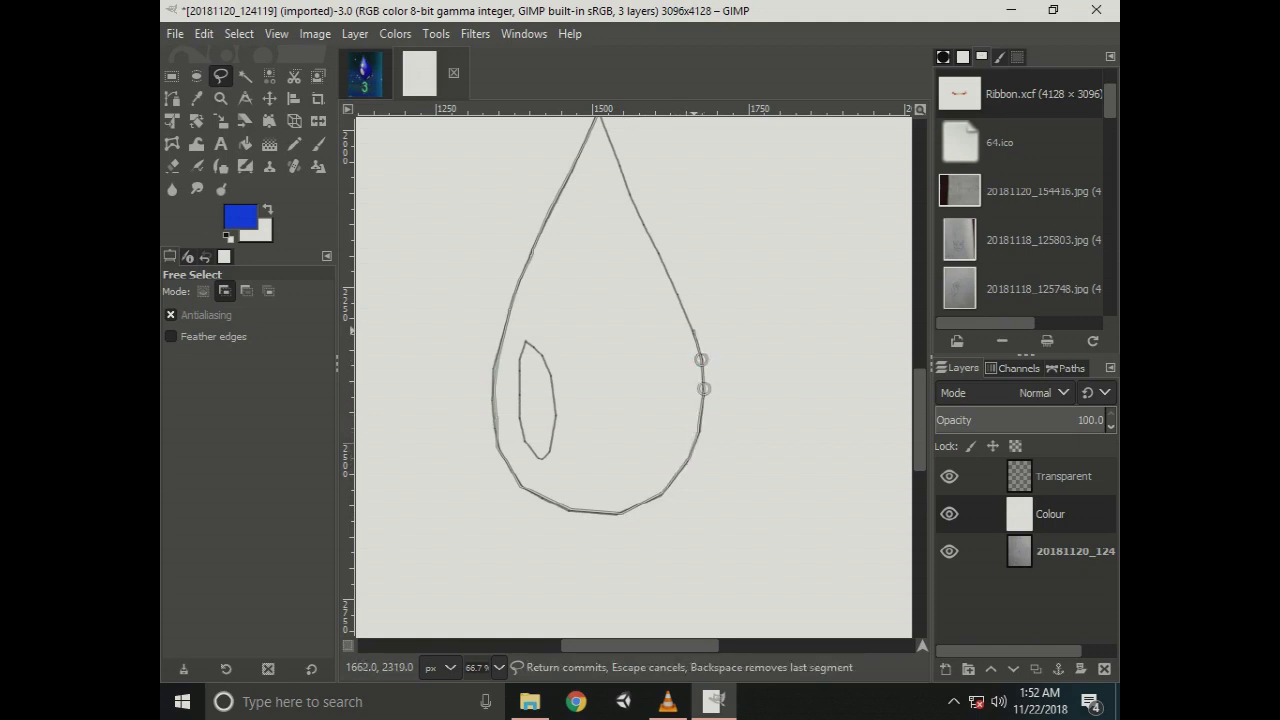
click(692, 330)
click(675, 289)
click(656, 252)
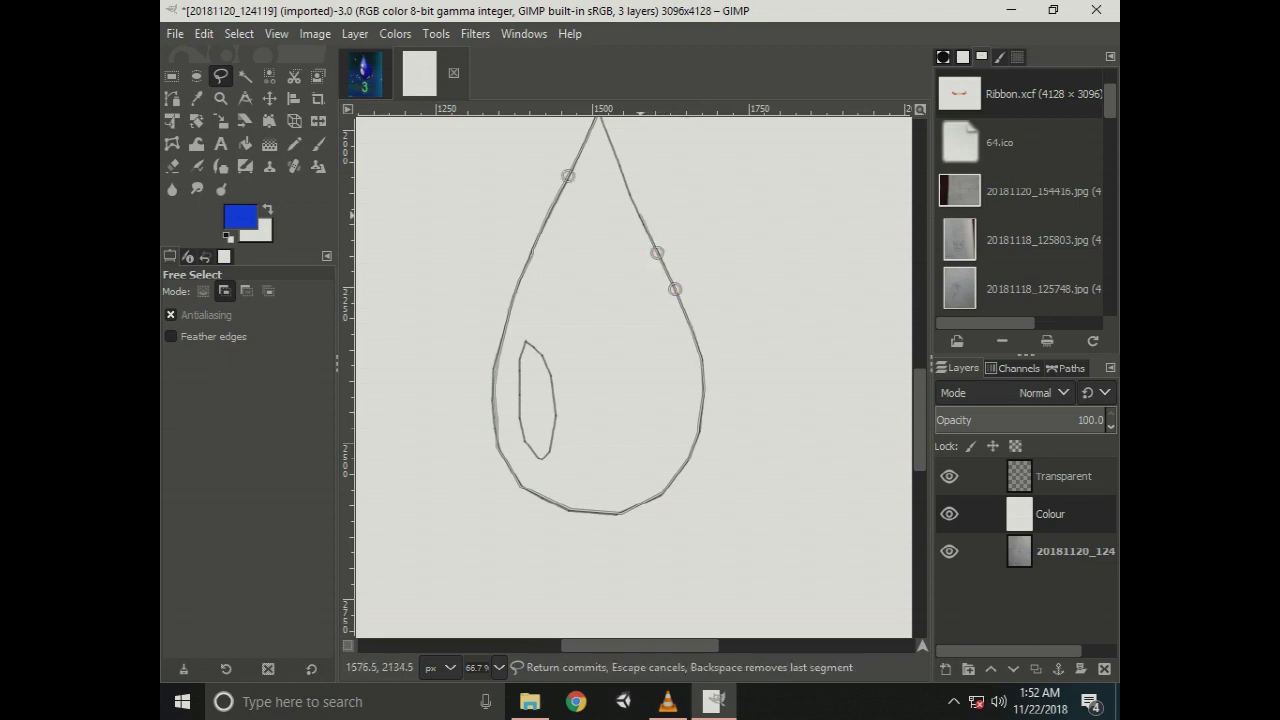
click(634, 206)
scroll(634, 206, up, 3)
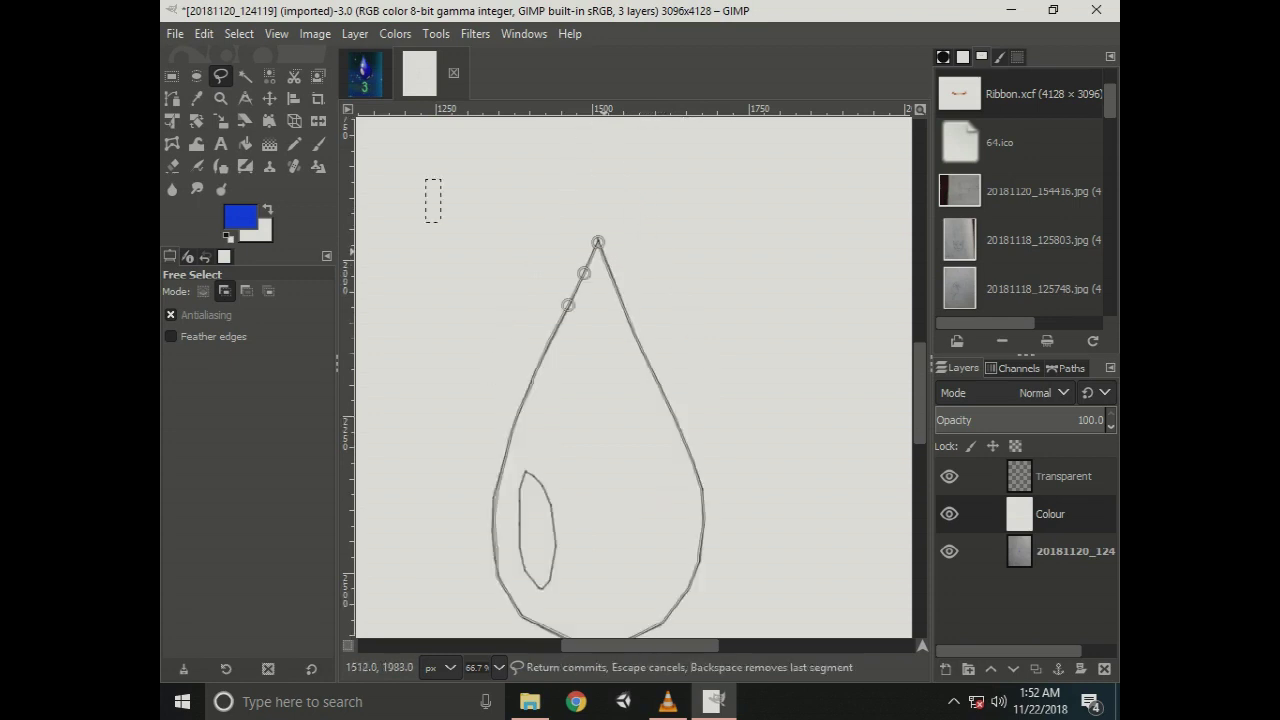
click(597, 242)
key(Return)
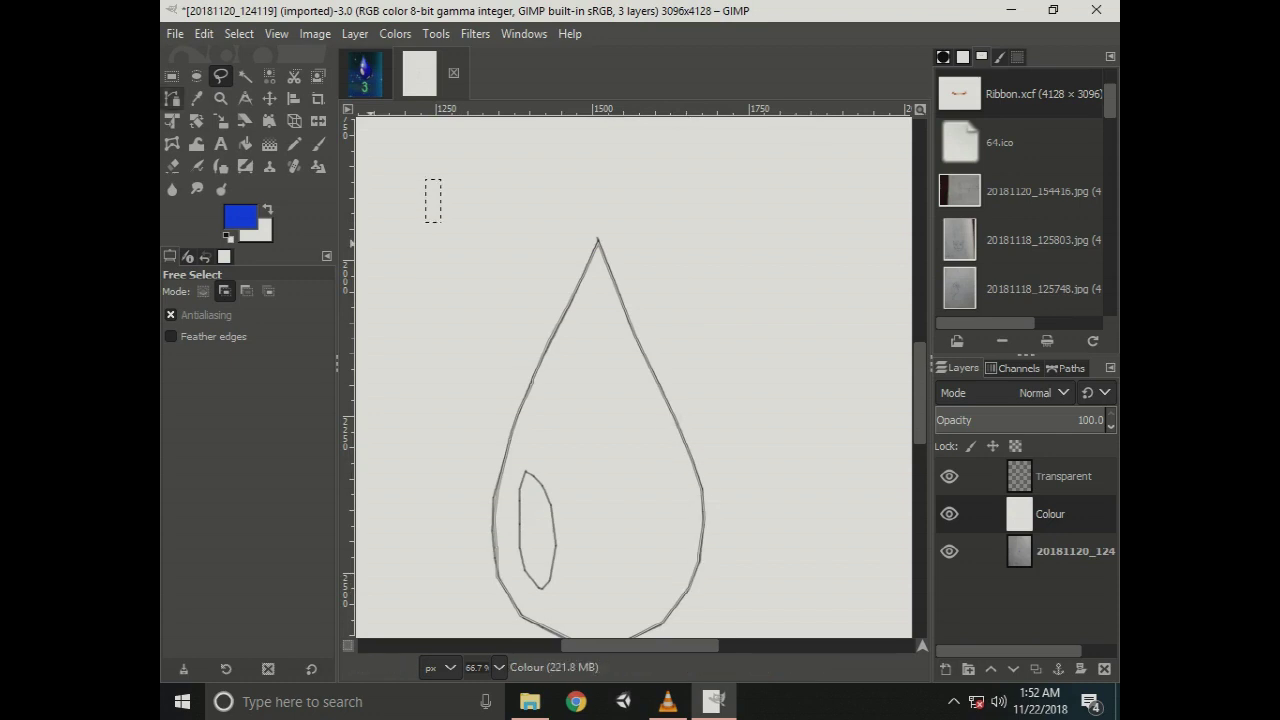
Bucket-fill the selected teardrop and small rectangle with the blue foreground colour, then zoom to inspect.
click(245, 143)
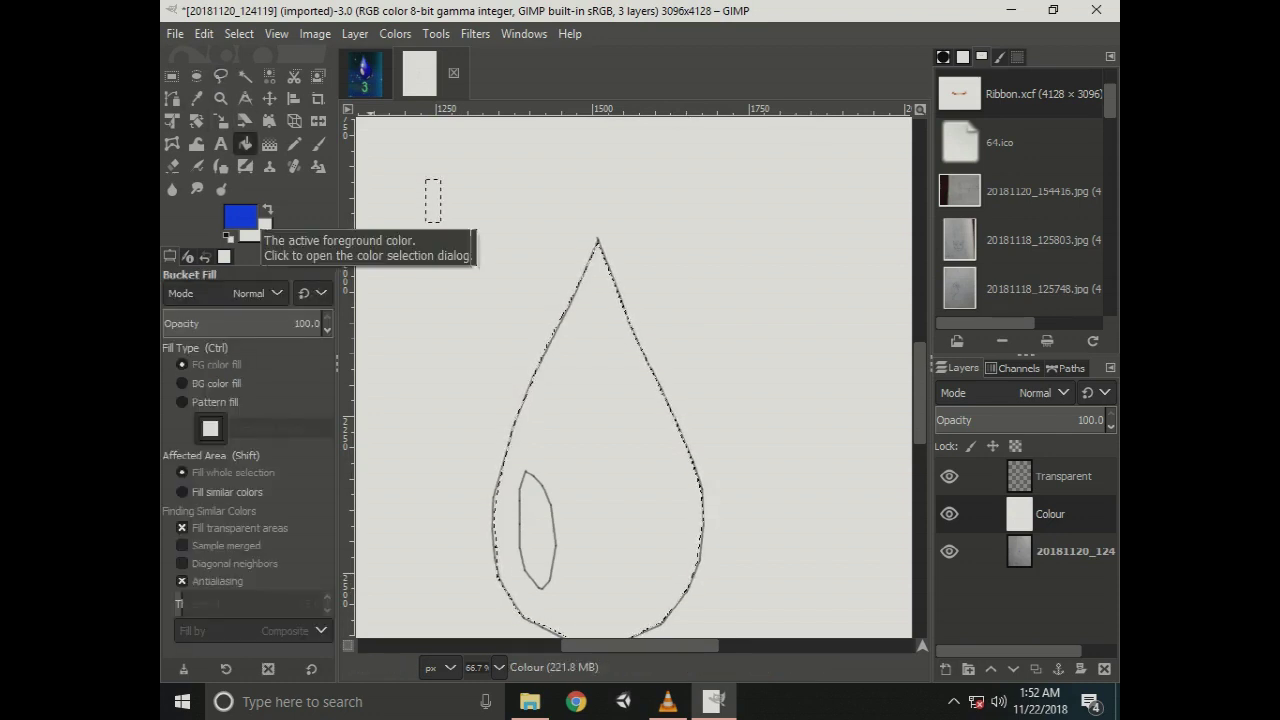
click(245, 218)
key(Return)
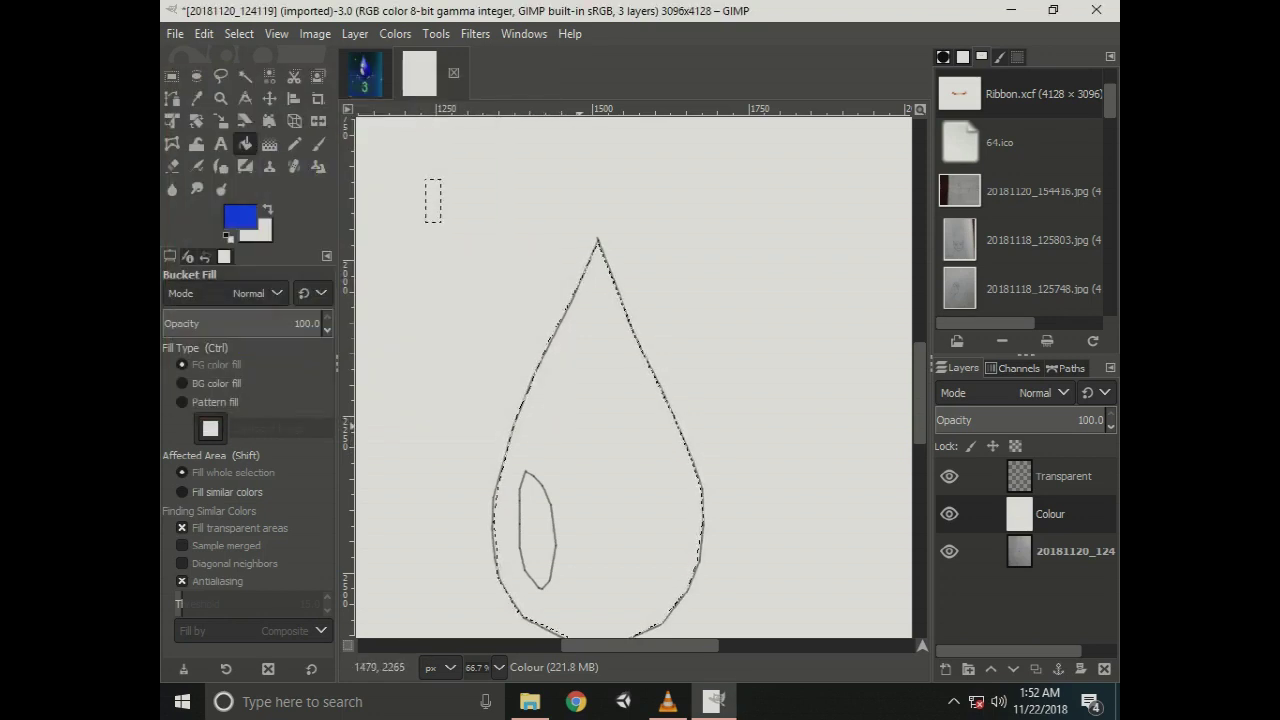
click(590, 445)
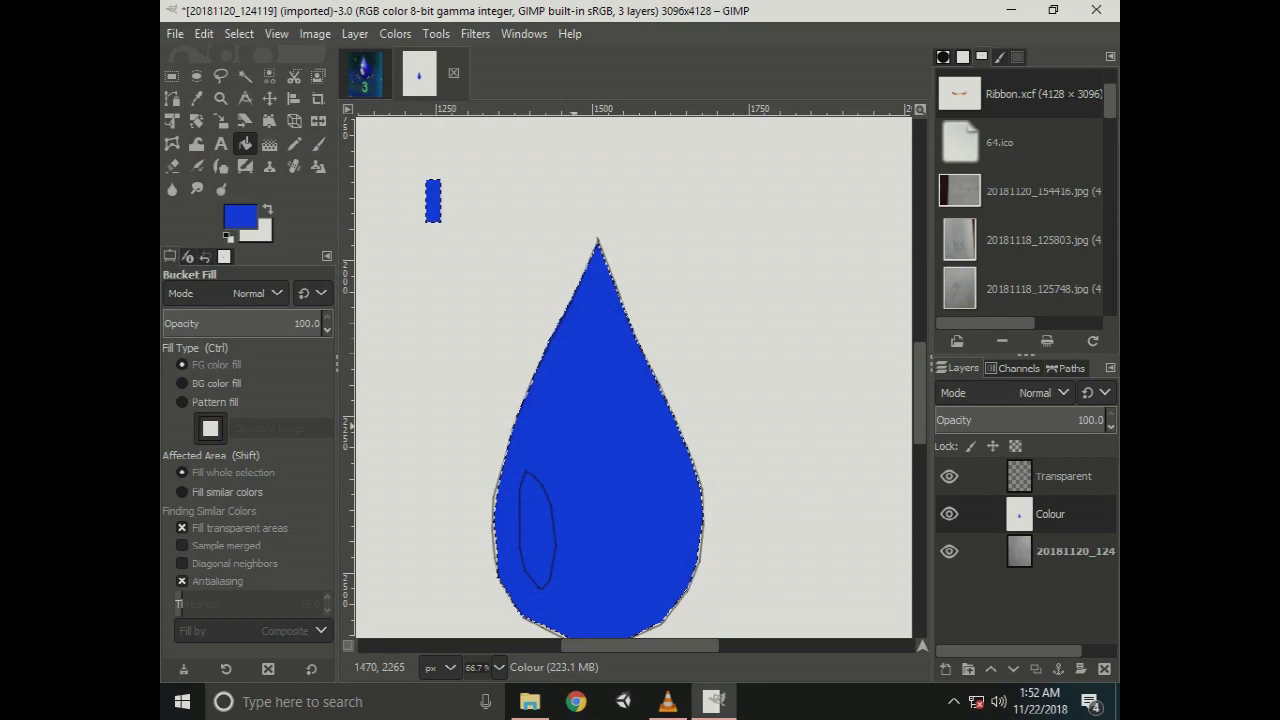
scroll(567, 426, down, 3)
key(ctrl)
ctrl+scroll(530, 440, up, 2)
ctrl+scroll(530, 440, down, 1)
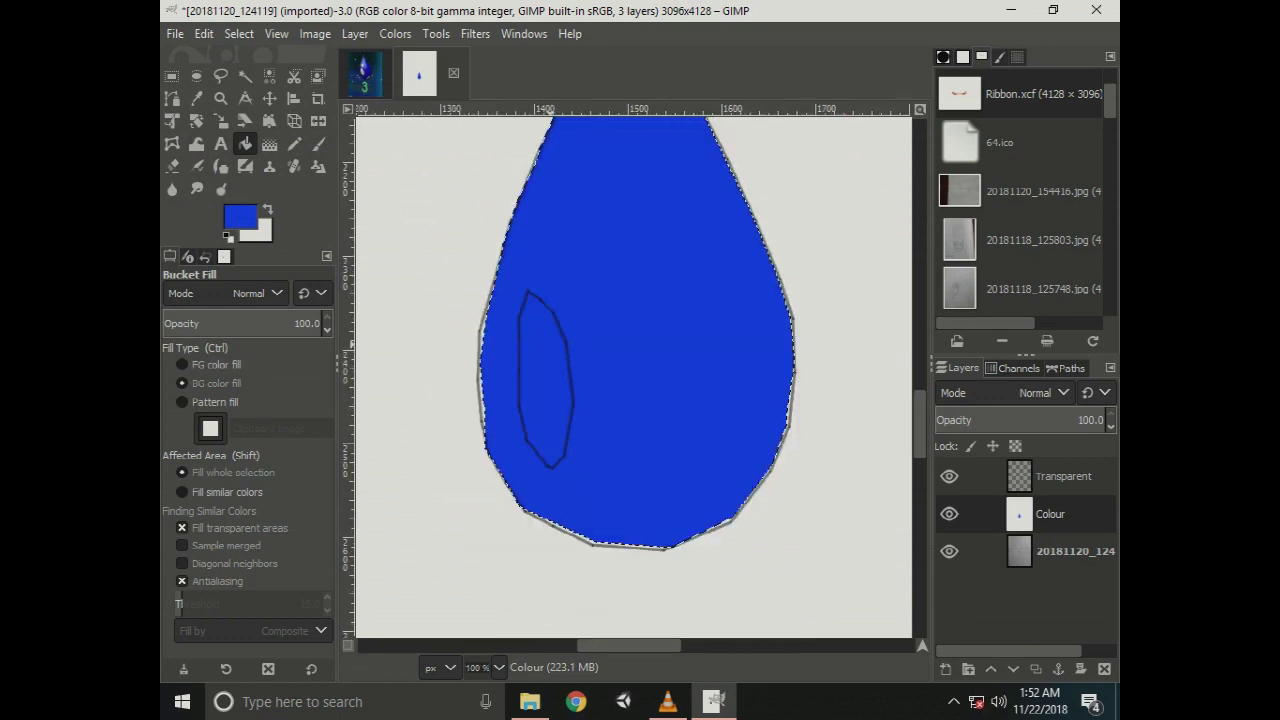
ctrl+scroll(595, 595, down, 1)
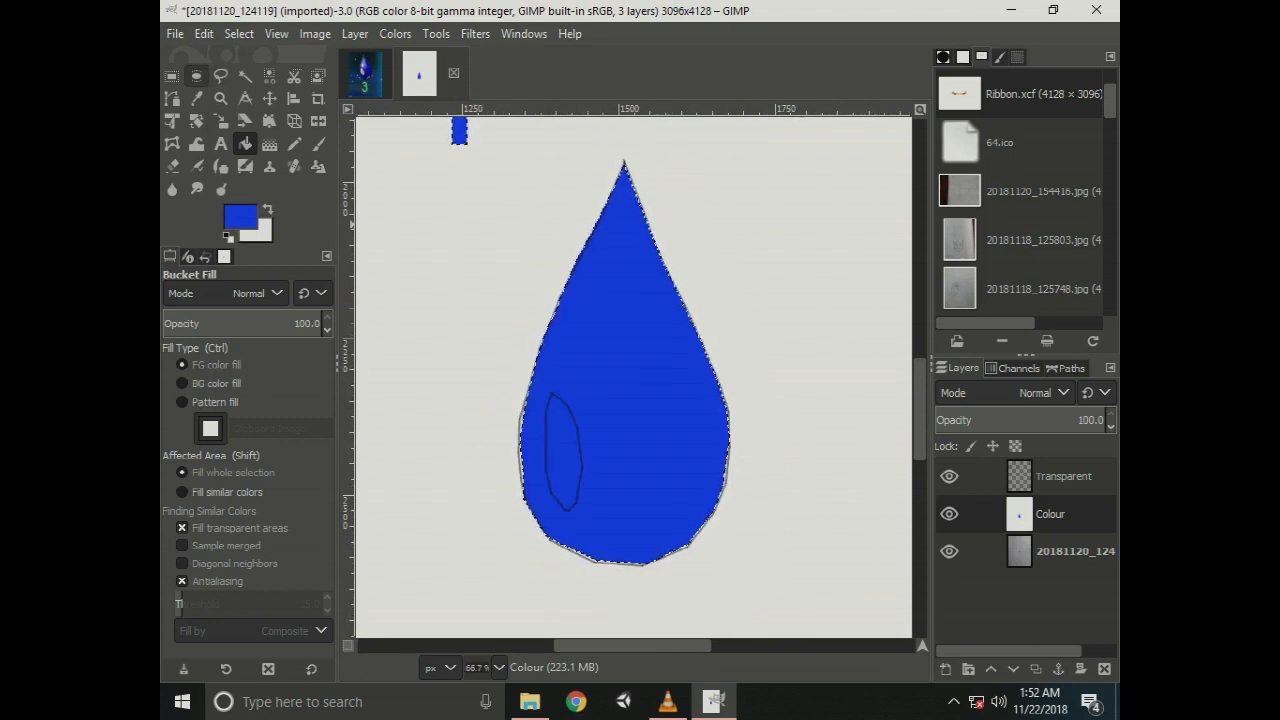
scroll(630, 380, up, 2)
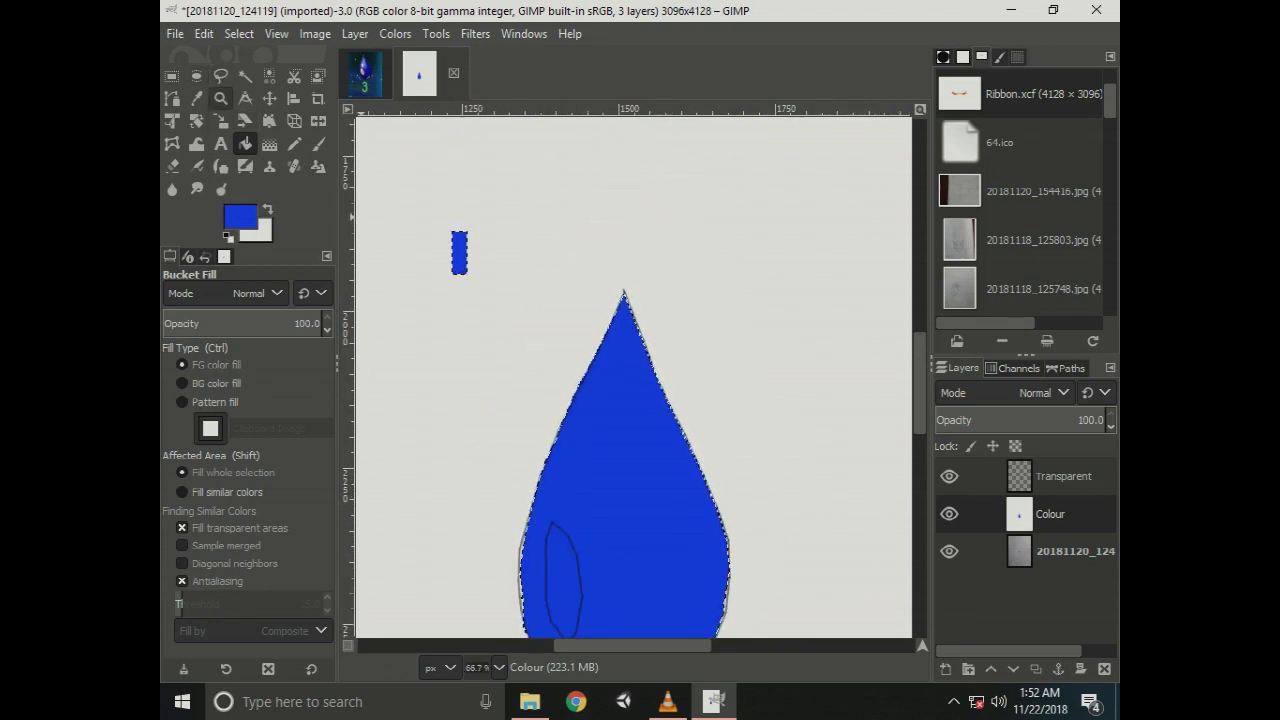
click(220, 75)
Outline the stray blue rectangle and try filling it white, then undo that fill.
drag(432, 195, 432, 196)
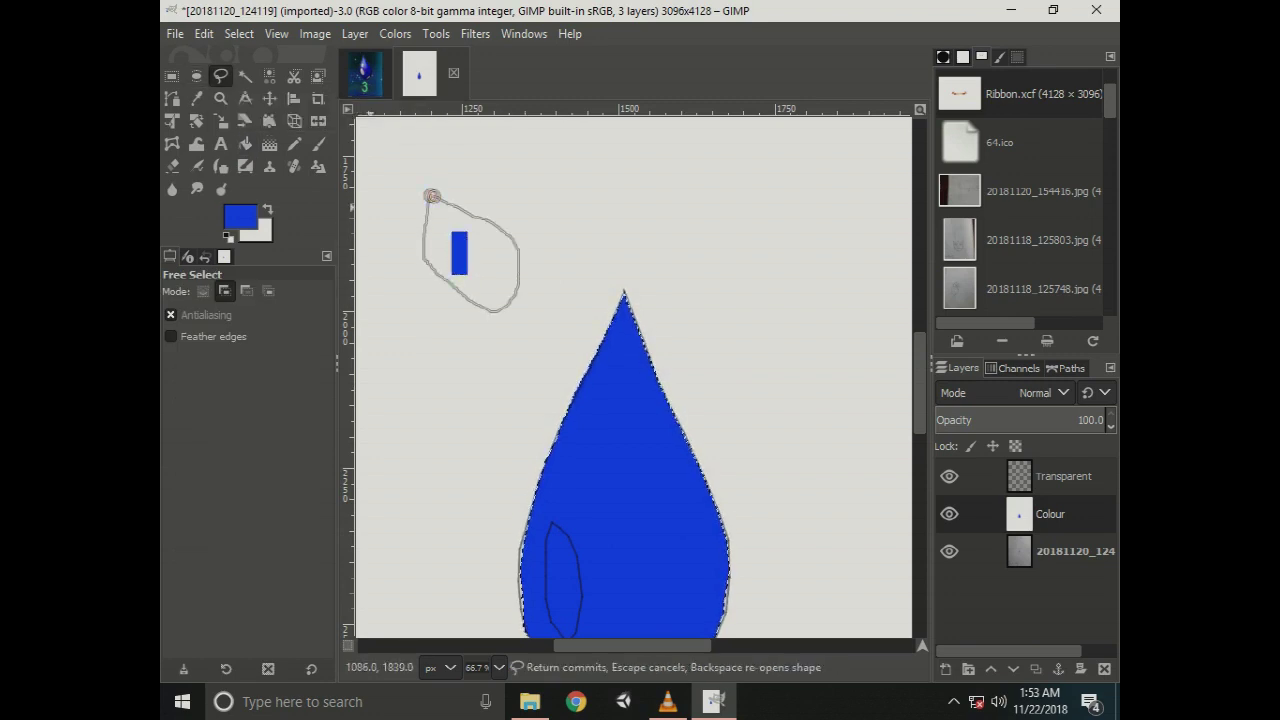
click(266, 208)
click(245, 143)
click(496, 260)
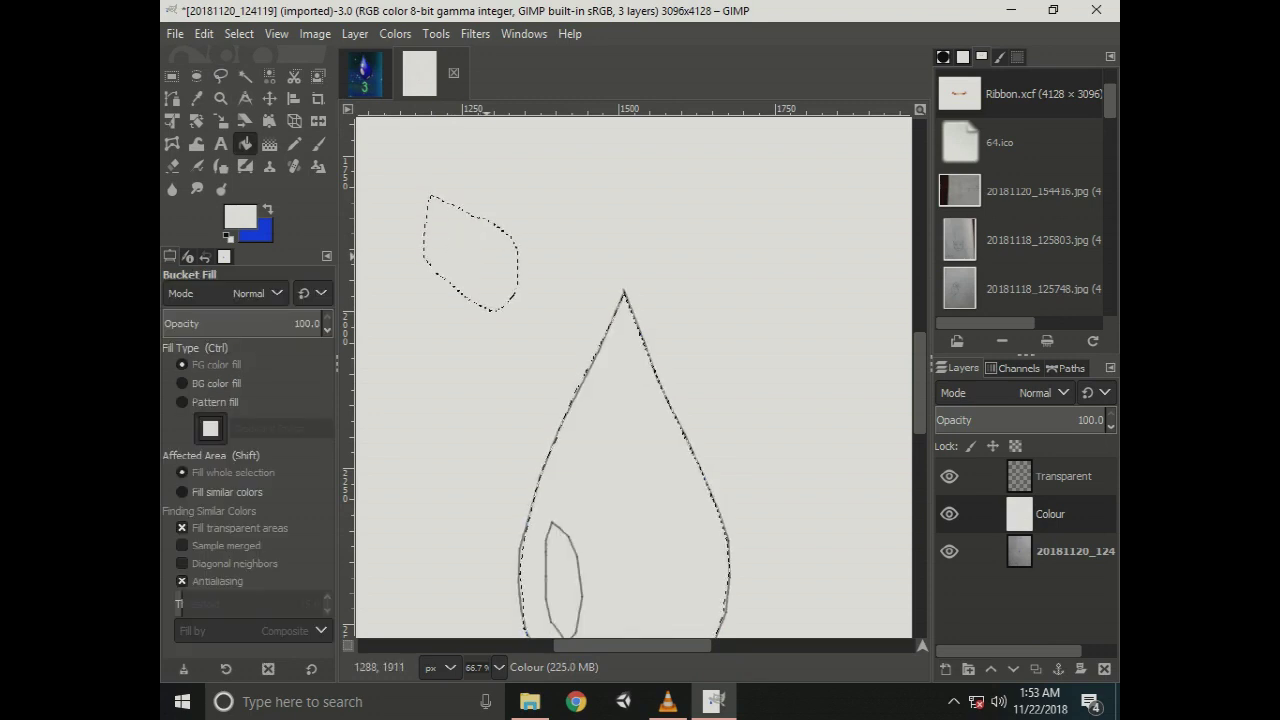
key(ctrl+z)
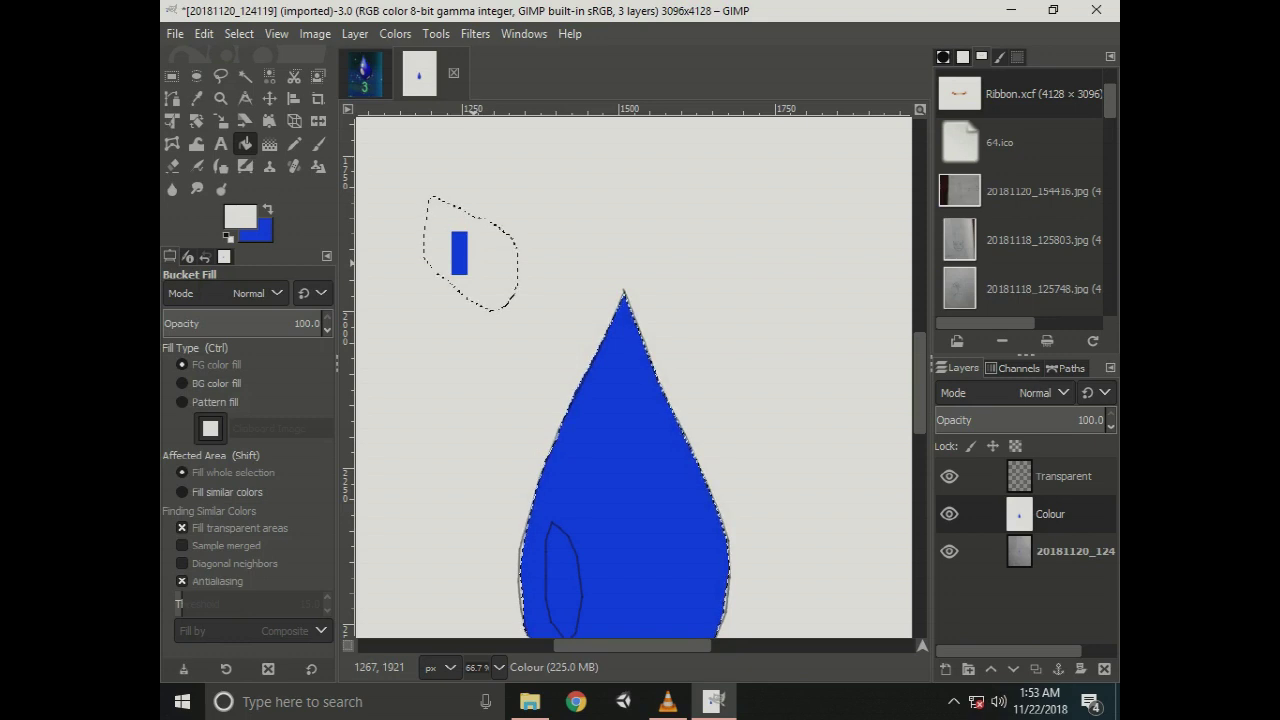
Cover the rectangle with Bucket Fill set to Pattern fill and Fill similar colors.
click(210, 402)
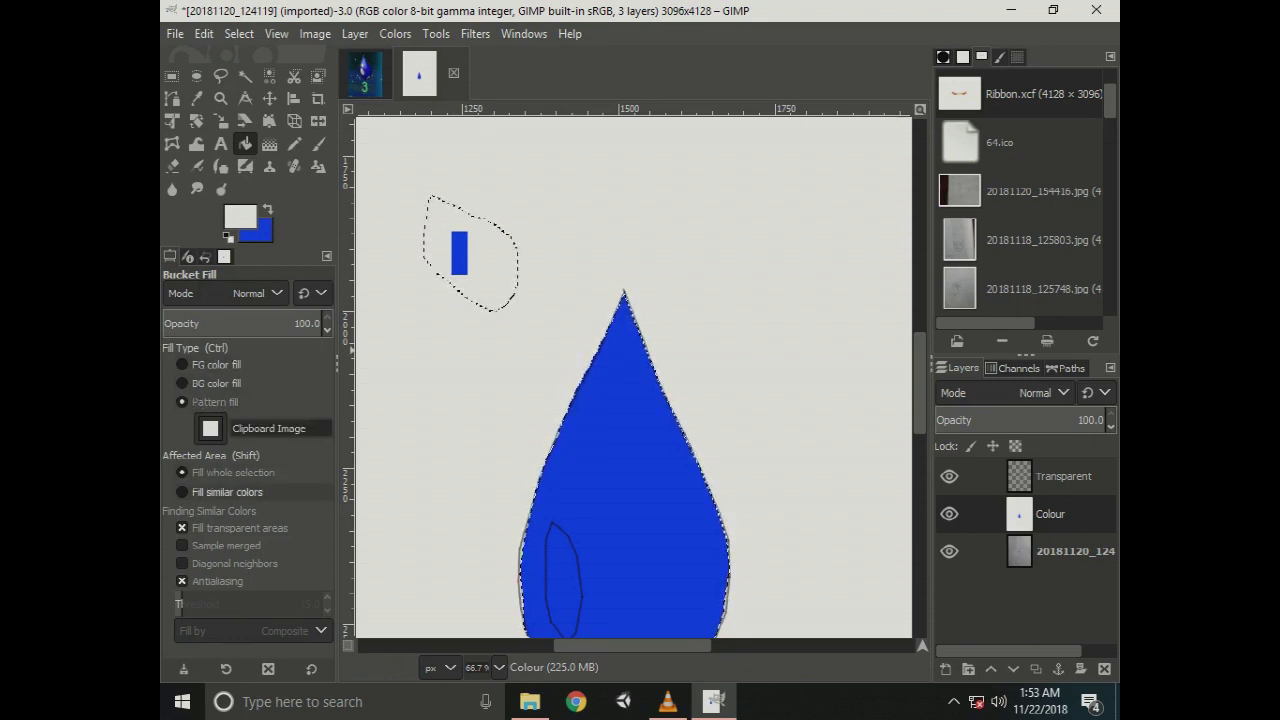
click(227, 492)
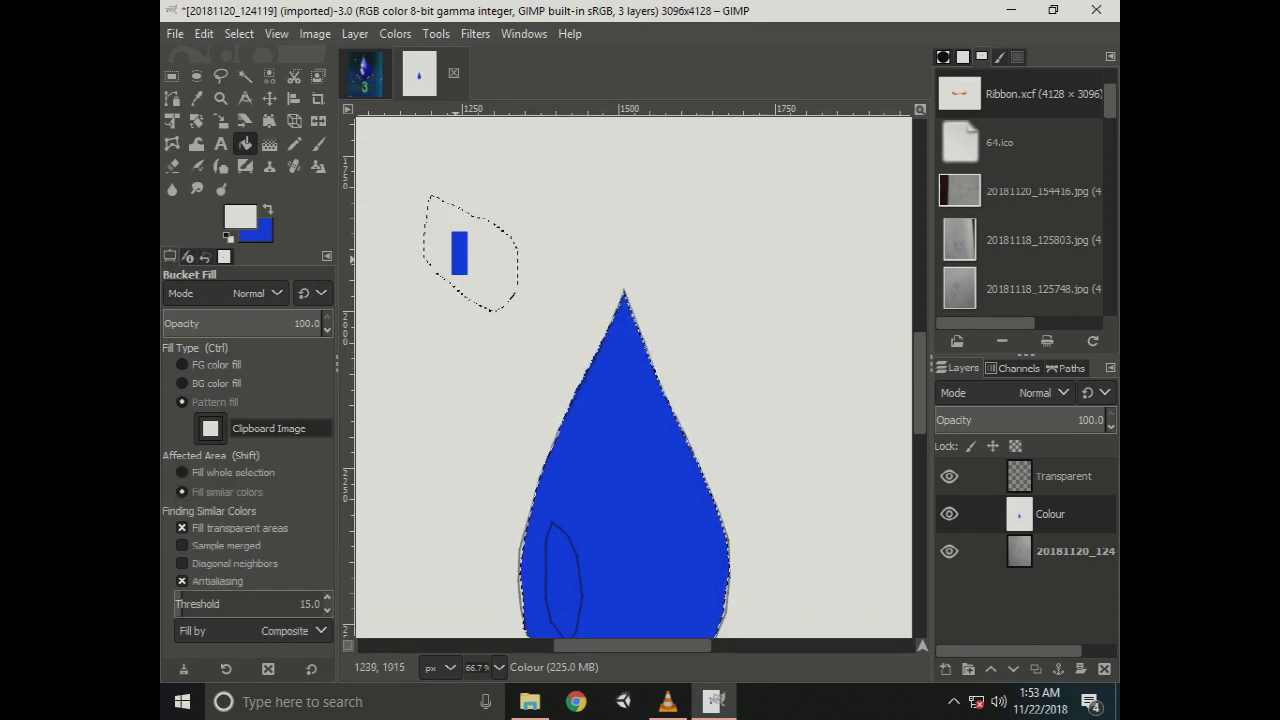
click(459, 252)
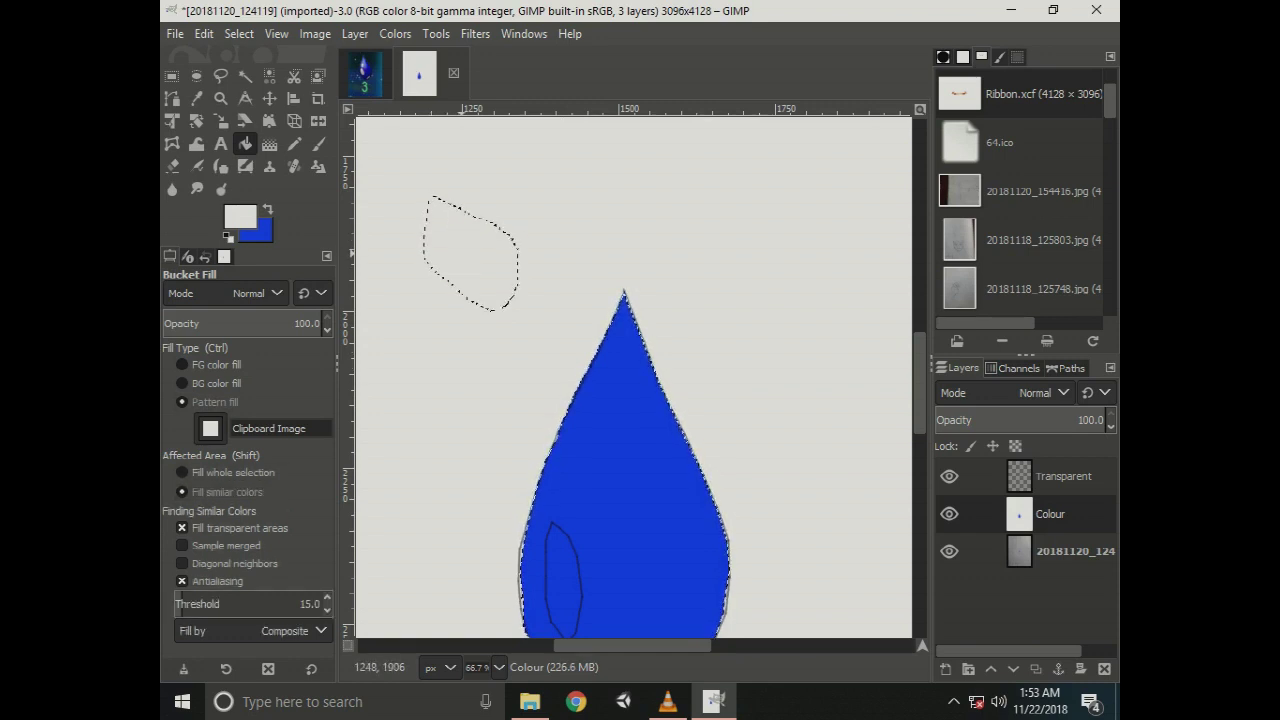
scroll(462, 298, down, 1)
scroll(585, 230, up, 1)
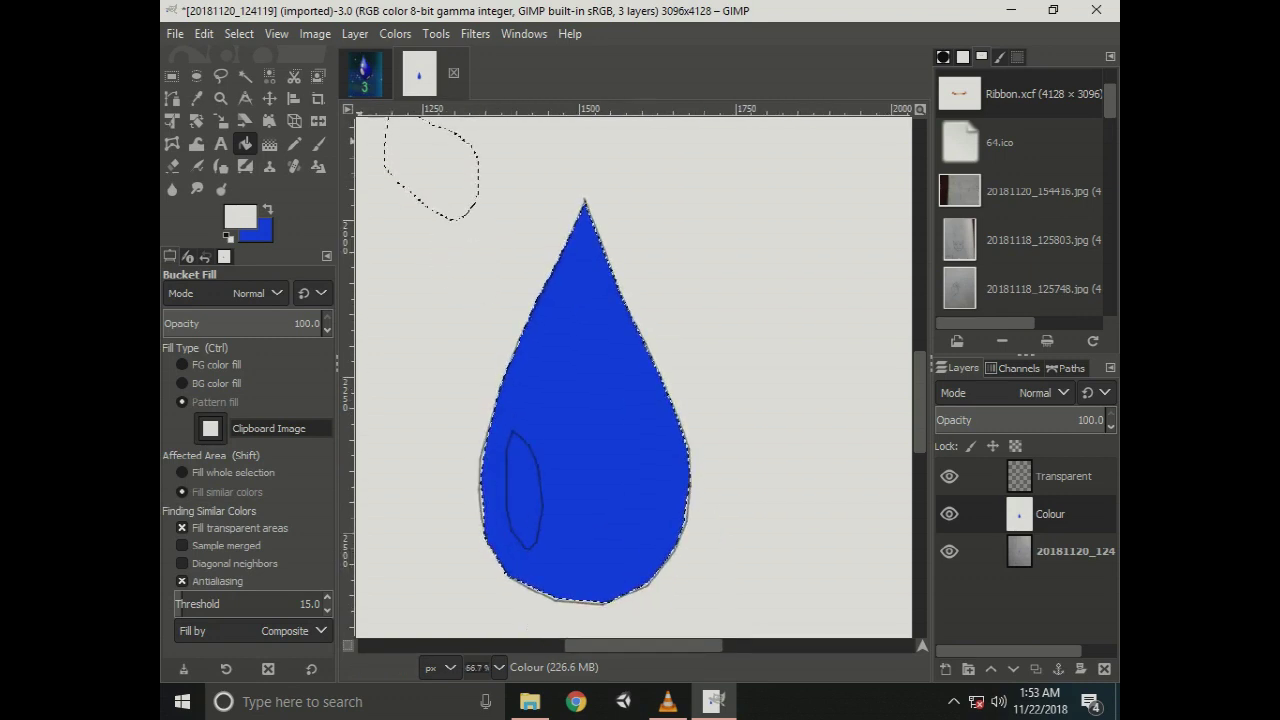
Choose the Dodge/Burn tool with brush size 32.47 in burn mode.
key(z)
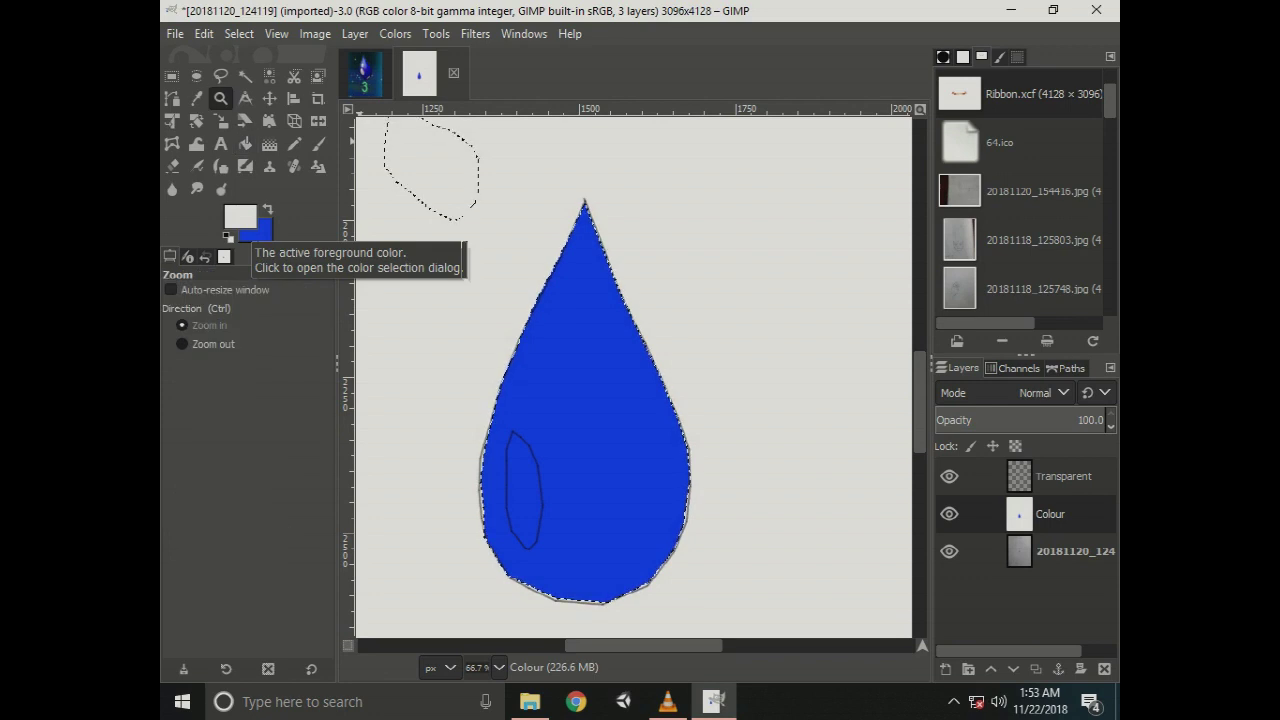
key(x)
click(318, 143)
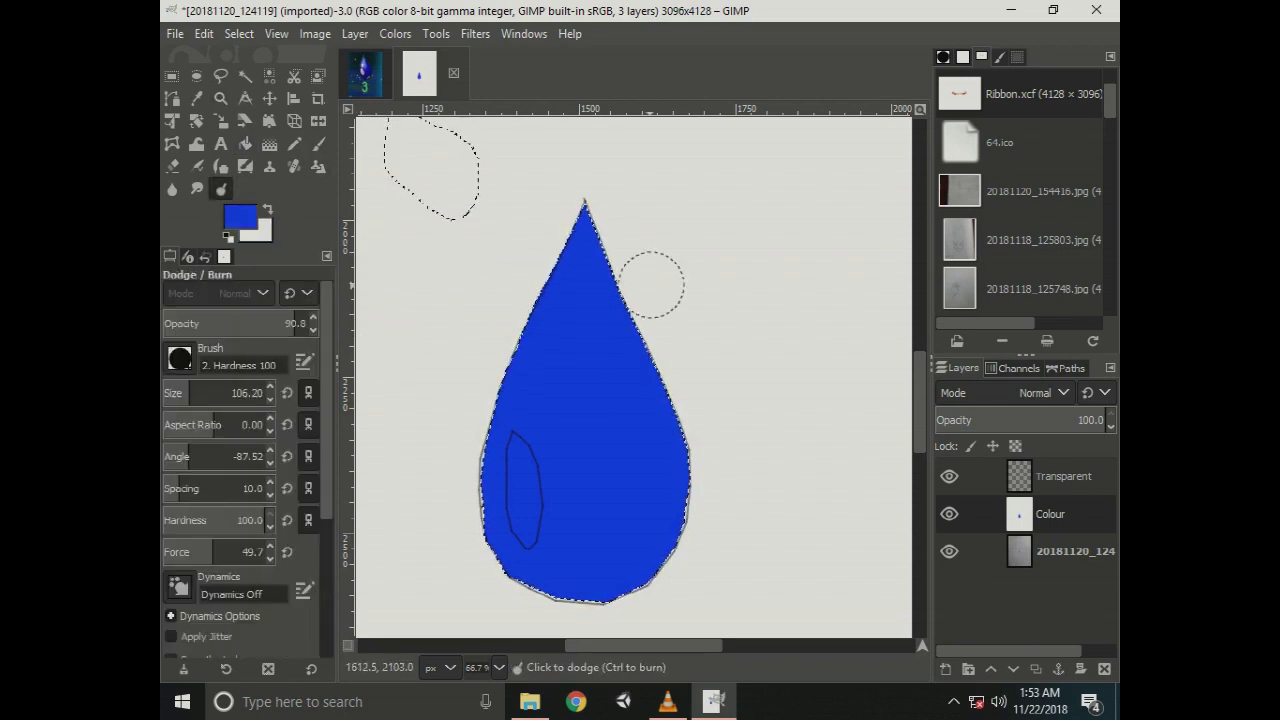
click(221, 189)
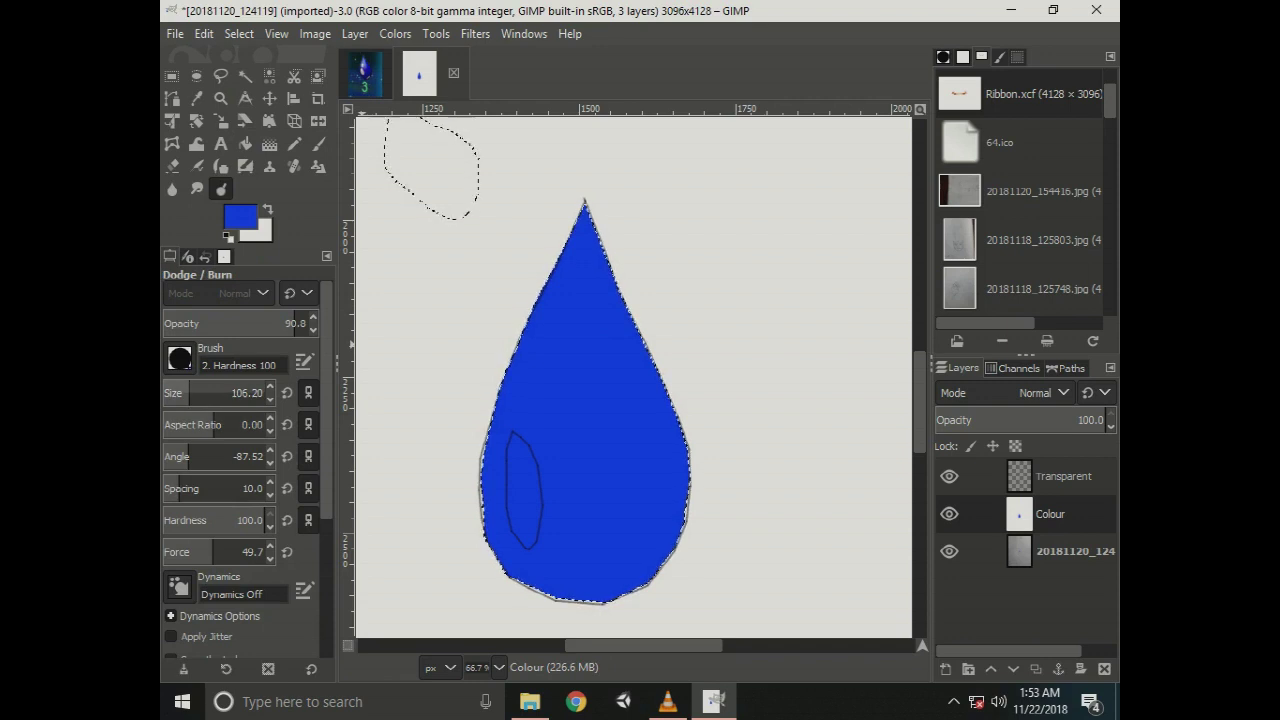
drag(190, 393, 238, 393)
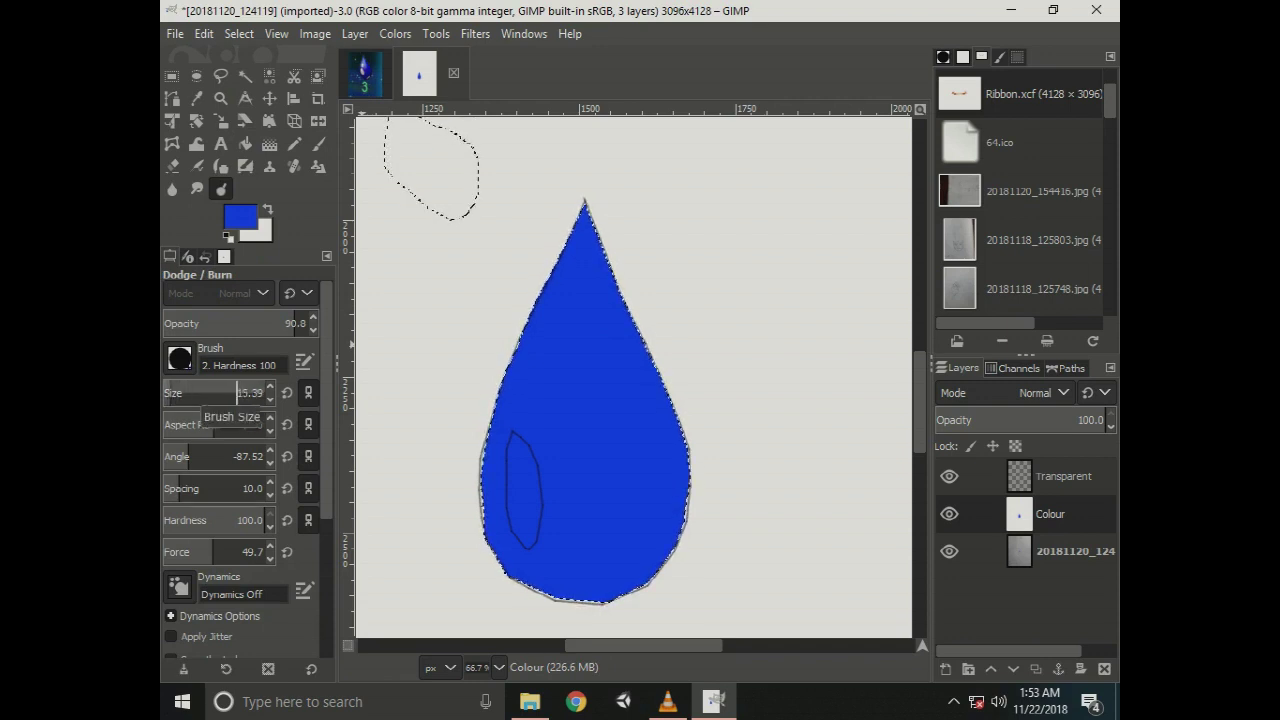
drag(238, 393, 246, 393)
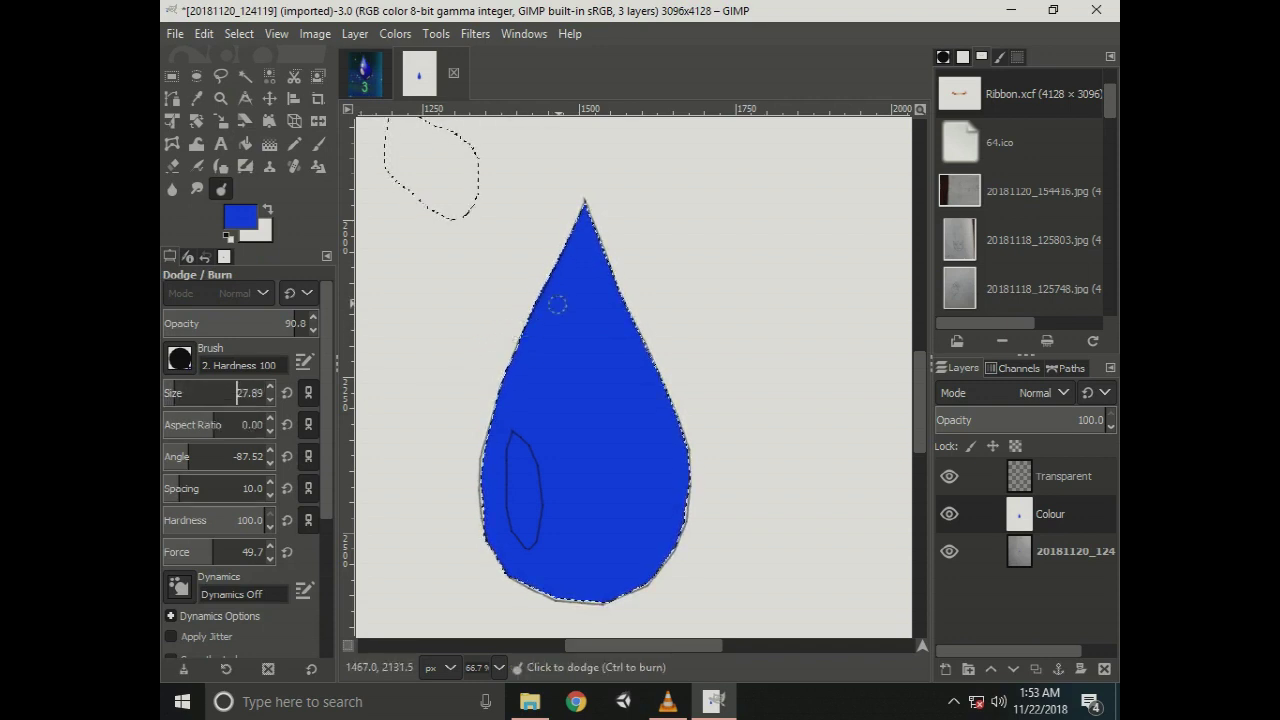
click(237, 393)
click(238, 393)
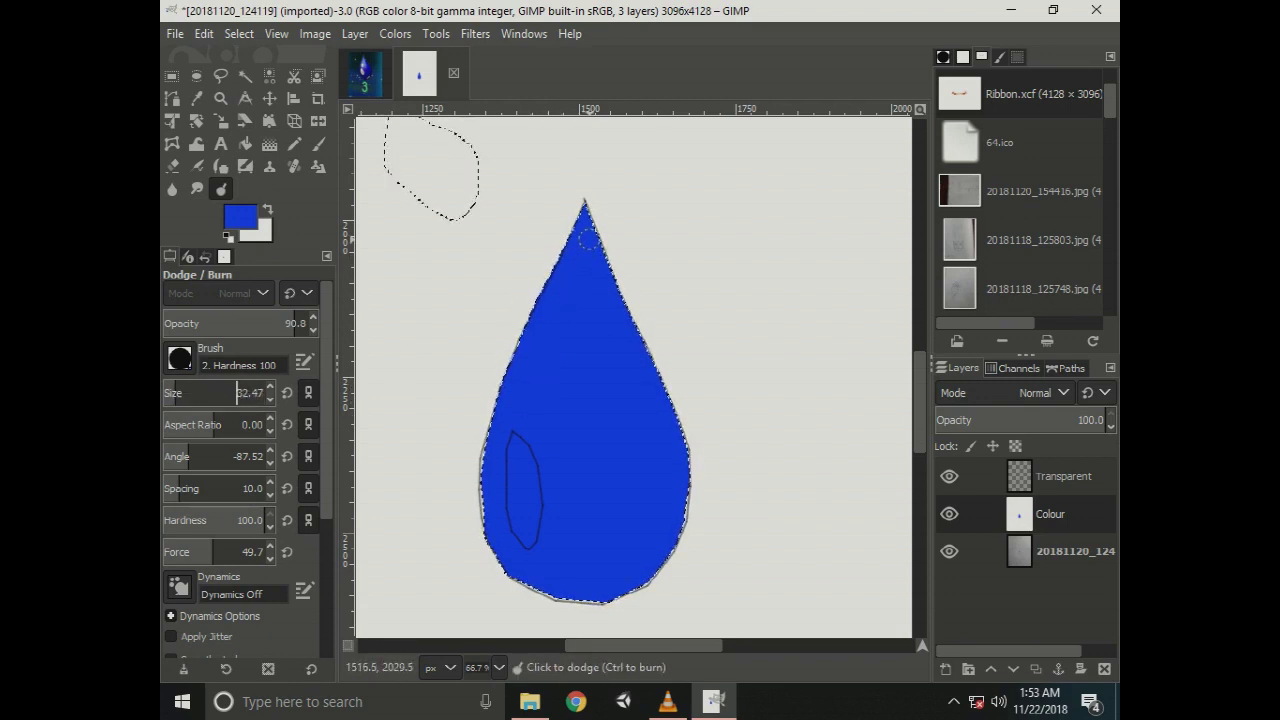
key(ctrl)
Burn darker blue shading along the drop's right side and lower-right edge.
drag(590, 254, 638, 374)
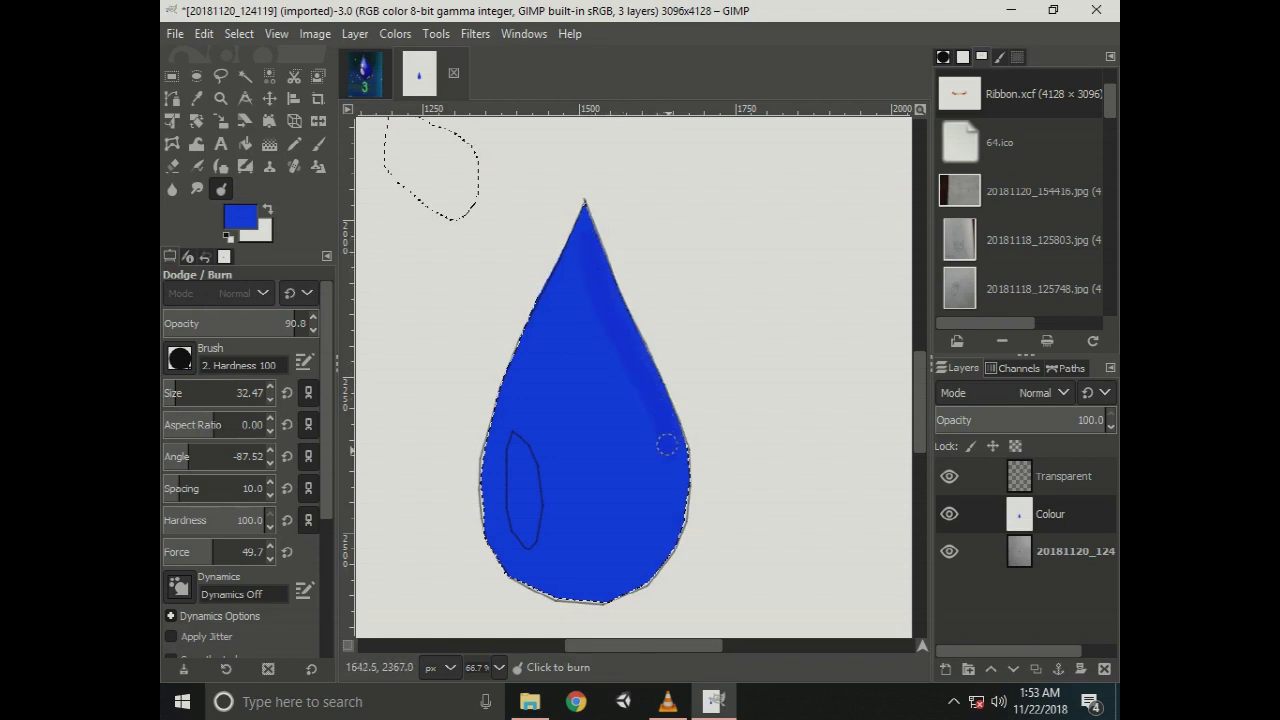
drag(663, 511, 597, 591)
drag(676, 481, 660, 433)
drag(608, 306, 633, 510)
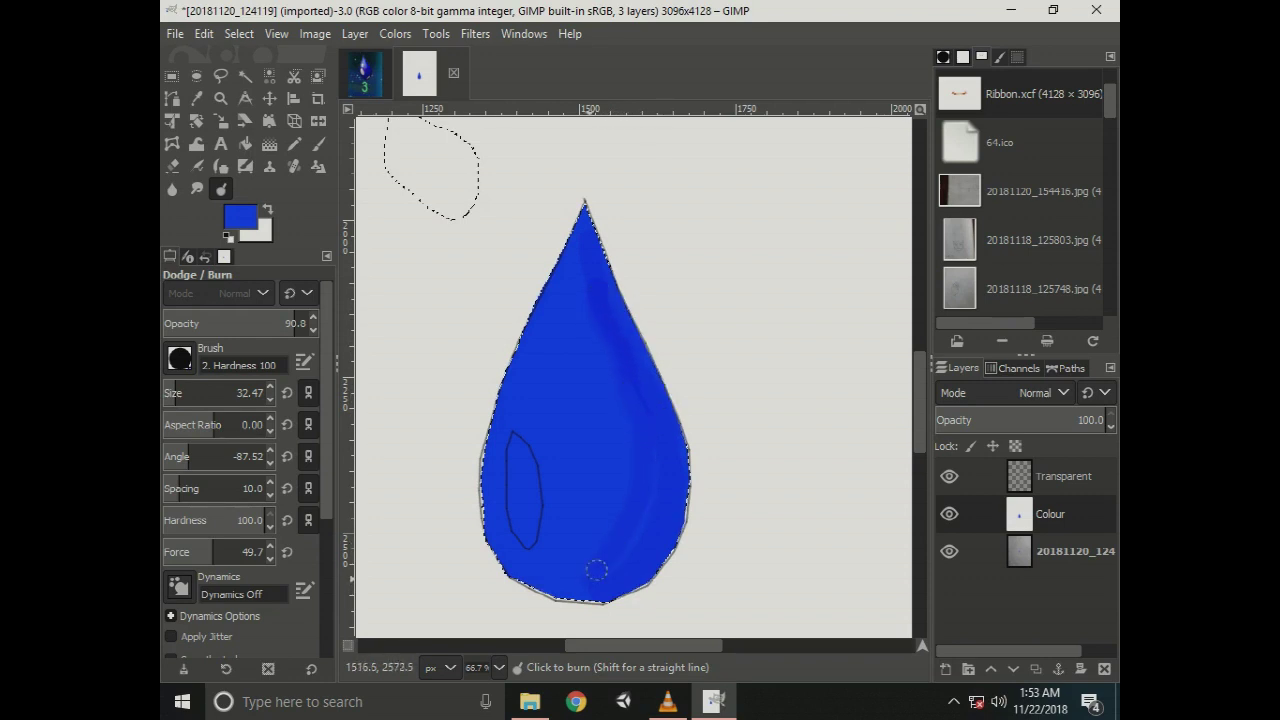
drag(657, 485, 592, 579)
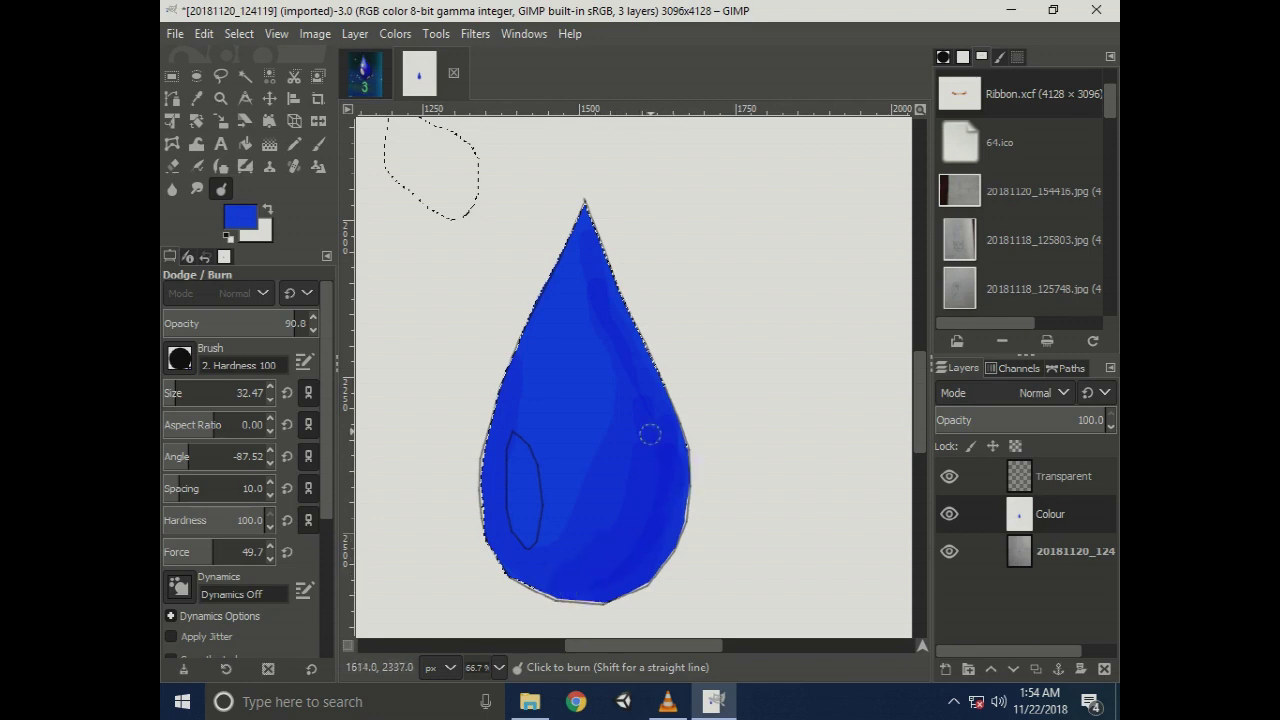
mouse_move(636, 355)
mouse_down()
mouse_move(599, 271)
mouse_move(608, 295)
mouse_up()
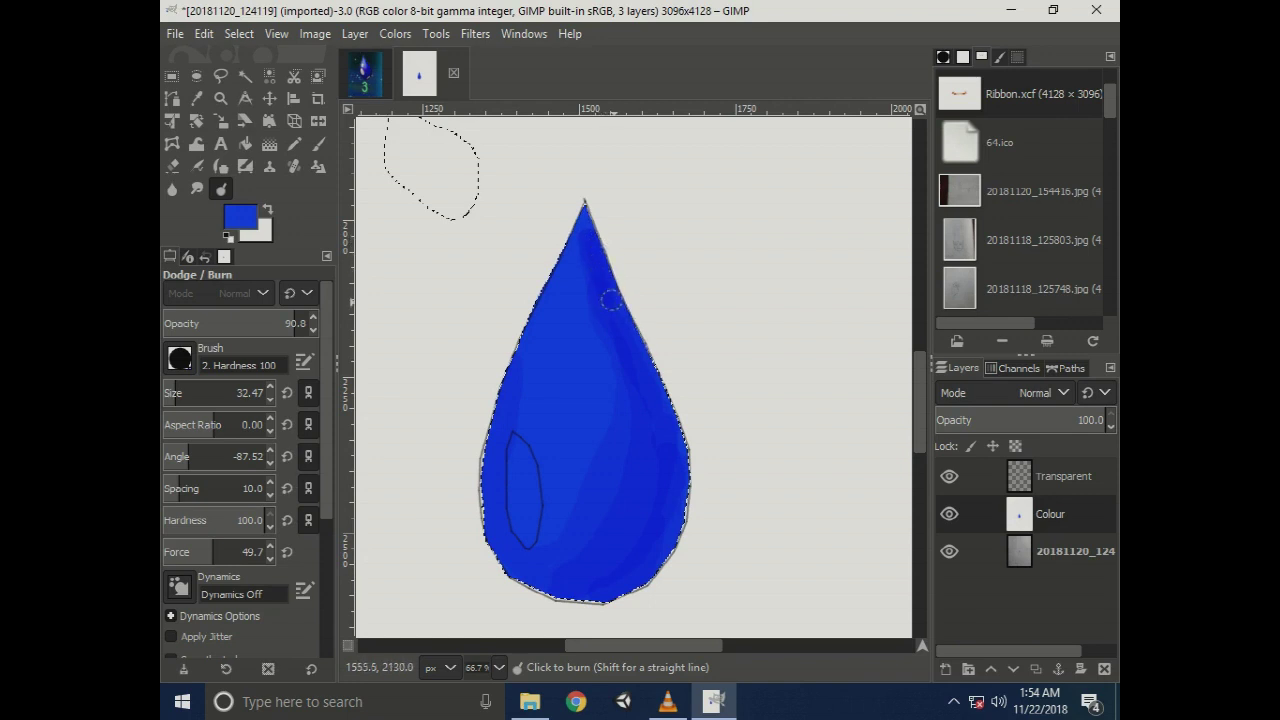
mouse_move(615, 576)
mouse_down()
mouse_move(671, 509)
mouse_move(666, 414)
mouse_move(608, 560)
mouse_move(600, 551)
mouse_move(676, 415)
mouse_move(610, 575)
mouse_move(634, 560)
mouse_move(646, 376)
mouse_up()
mouse_move(638, 439)
mouse_down()
mouse_move(657, 457)
mouse_move(649, 443)
mouse_move(657, 486)
mouse_move(644, 407)
mouse_move(666, 520)
mouse_move(626, 580)
mouse_move(580, 586)
mouse_move(587, 567)
mouse_move(609, 586)
mouse_move(673, 489)
mouse_move(600, 262)
mouse_move(631, 357)
mouse_move(679, 439)
mouse_move(670, 525)
mouse_move(598, 588)
mouse_move(548, 586)
mouse_move(620, 563)
mouse_up()
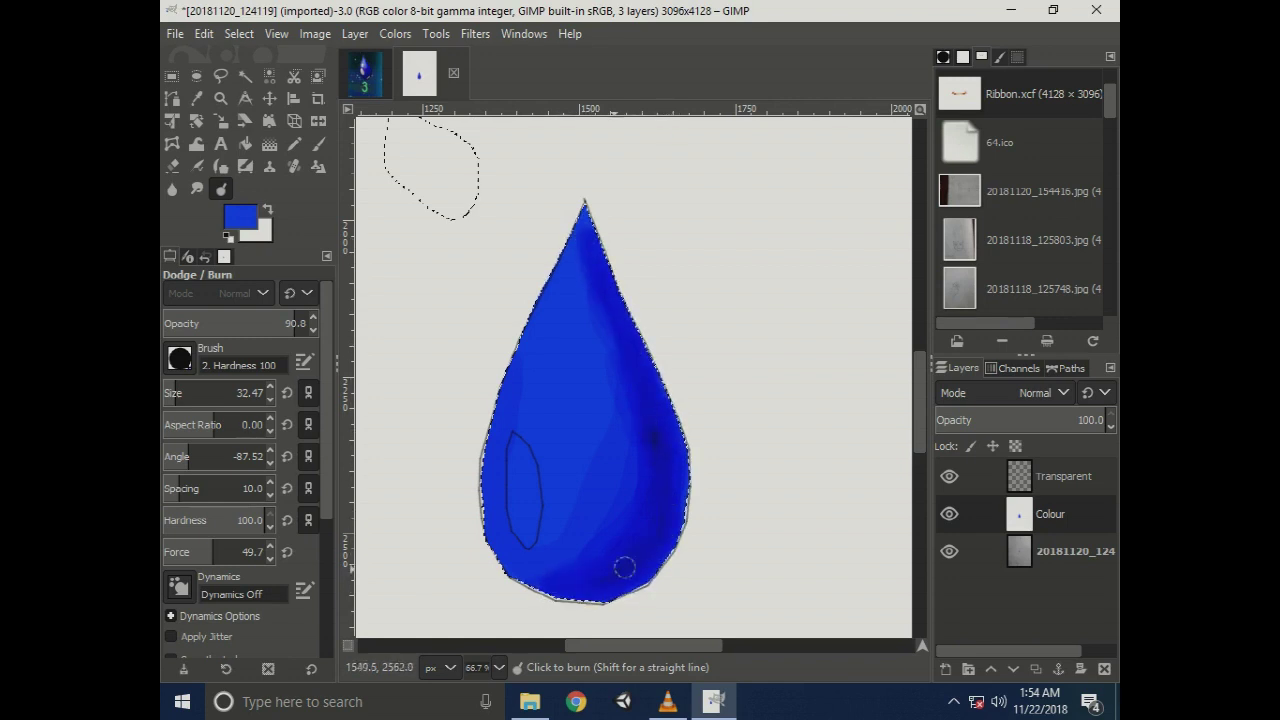
key(ctrl)
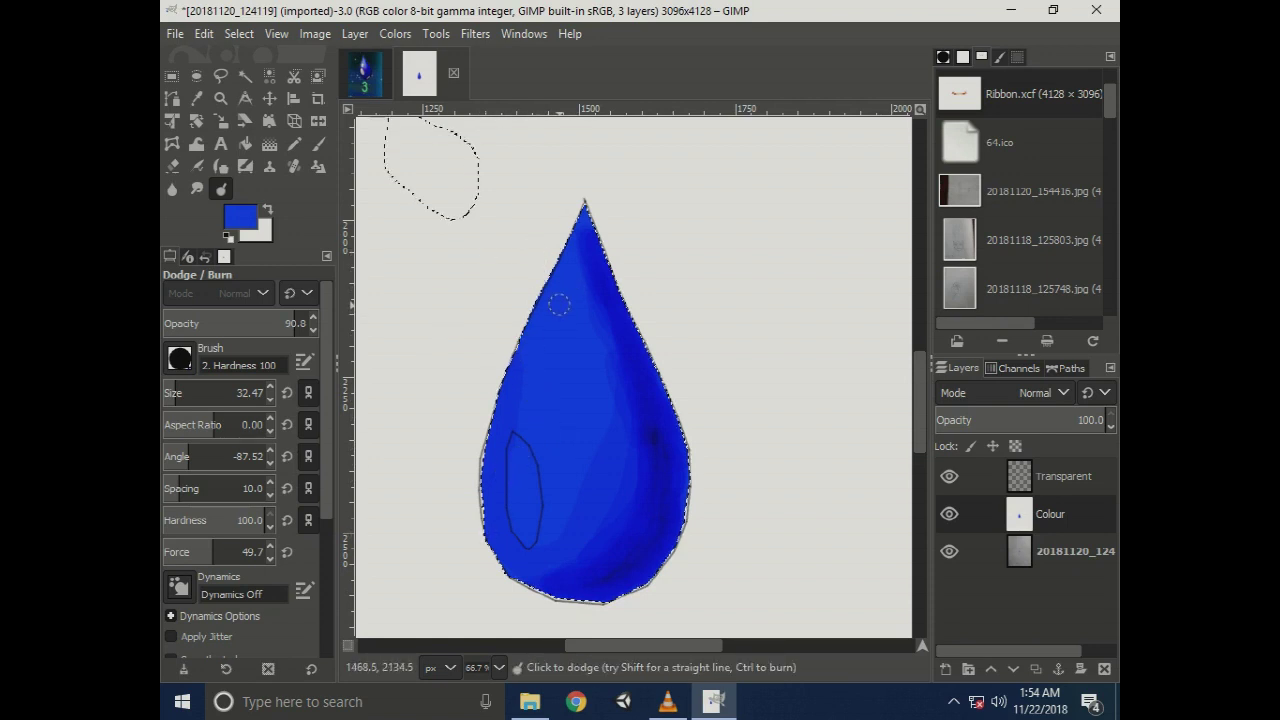
Dodge the drop's upper left, the outlined oval highlight, and a curved light streak across the top.
drag(566, 248, 586, 326)
mouse_move(590, 349)
mouse_down()
mouse_move(576, 360)
mouse_move(554, 338)
mouse_move(552, 286)
mouse_move(567, 342)
mouse_up()
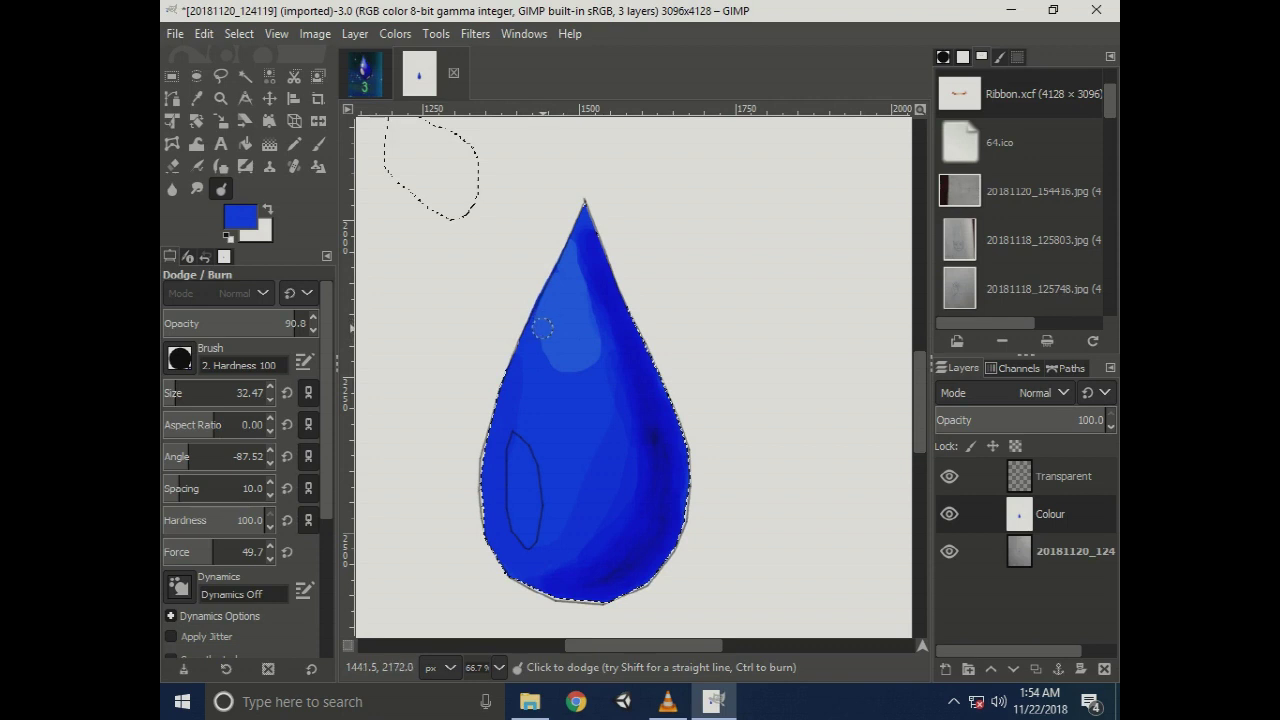
drag(555, 364, 566, 328)
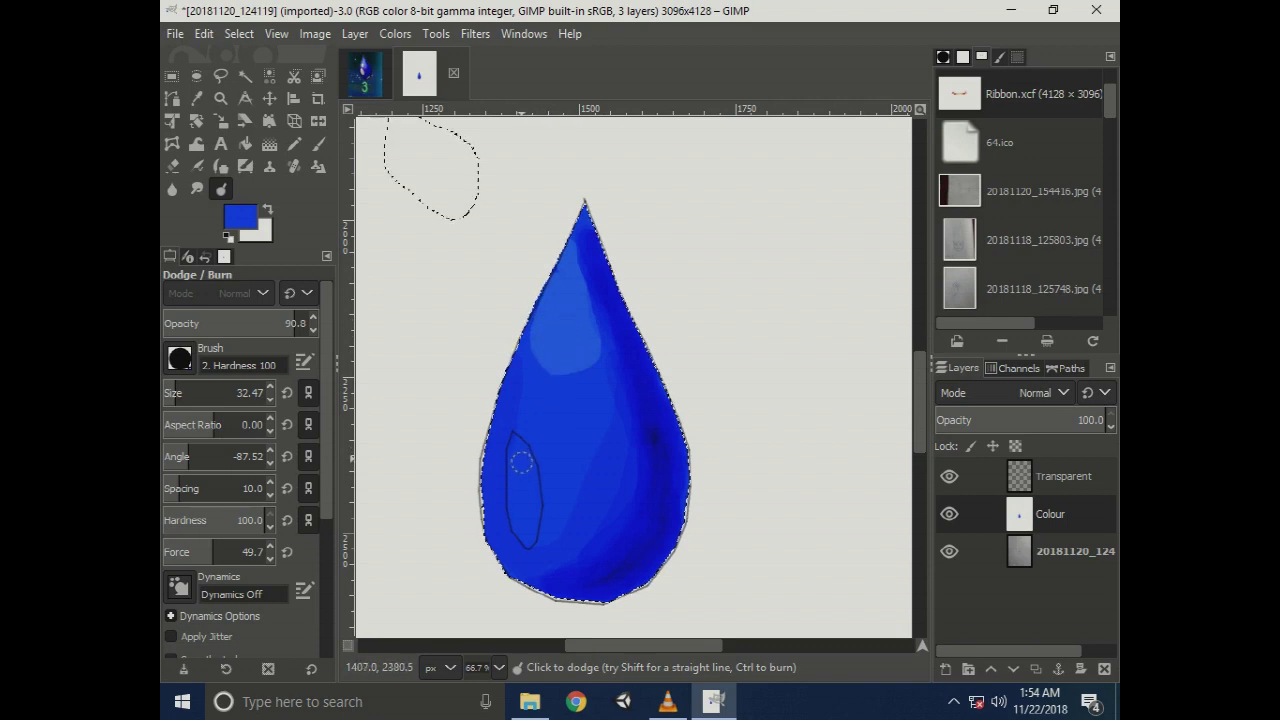
mouse_move(516, 449)
mouse_down()
mouse_move(527, 538)
mouse_move(526, 456)
mouse_move(519, 514)
mouse_move(534, 495)
mouse_move(520, 453)
mouse_up()
mouse_move(527, 505)
mouse_down()
mouse_move(526, 532)
mouse_move(516, 461)
mouse_move(525, 534)
mouse_move(518, 455)
mouse_move(532, 535)
mouse_move(518, 453)
mouse_up()
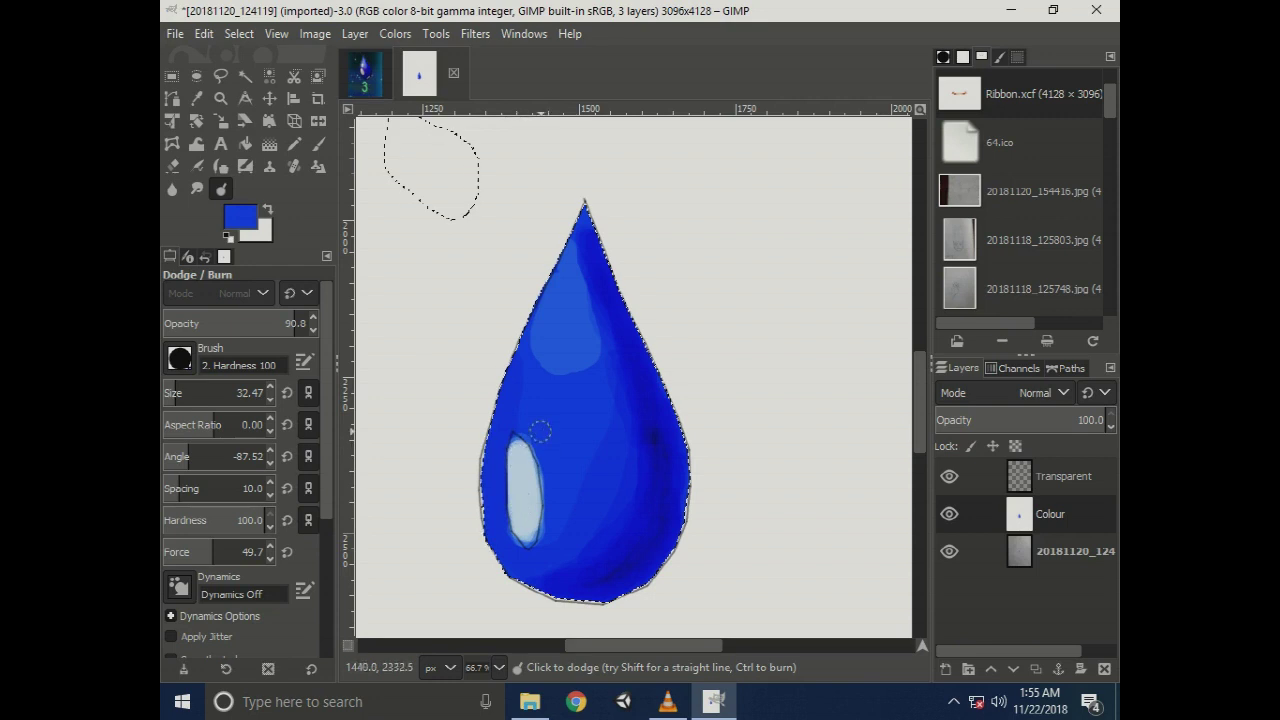
mouse_move(601, 359)
mouse_down()
mouse_move(545, 385)
mouse_move(525, 340)
mouse_up()
mouse_move(558, 387)
mouse_down()
mouse_move(600, 392)
mouse_move(531, 376)
mouse_up()
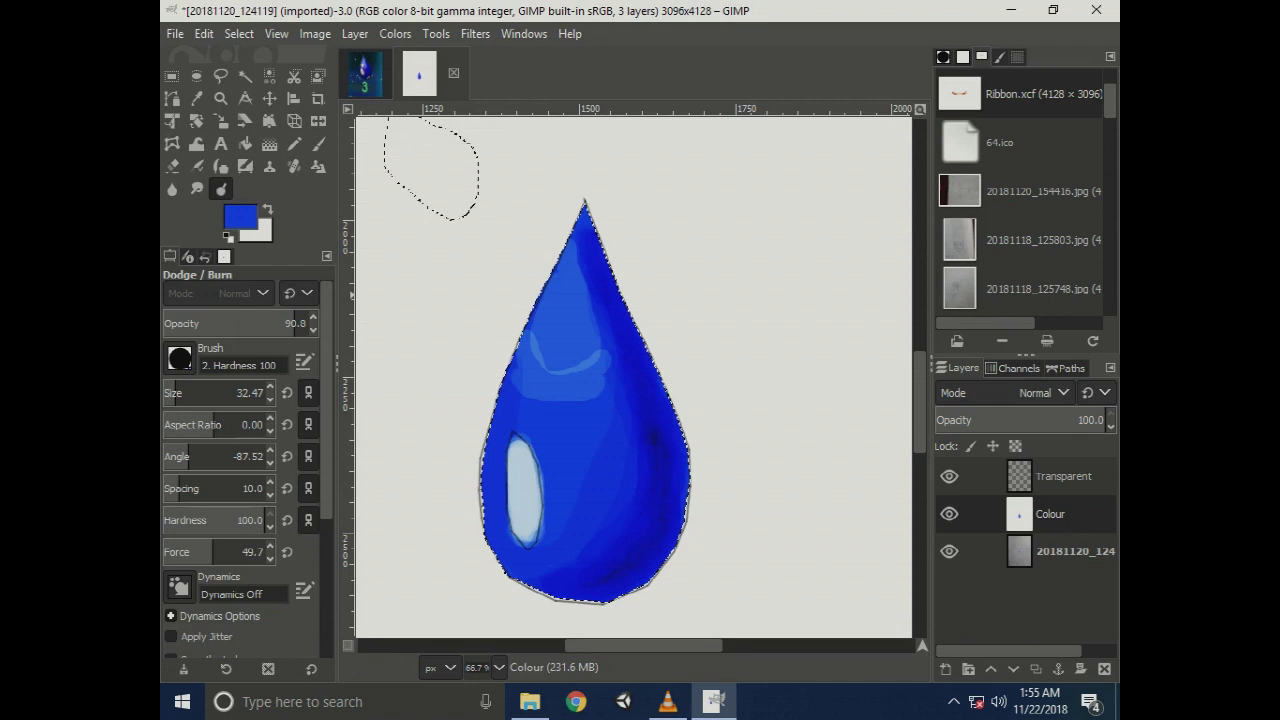
click(240, 216)
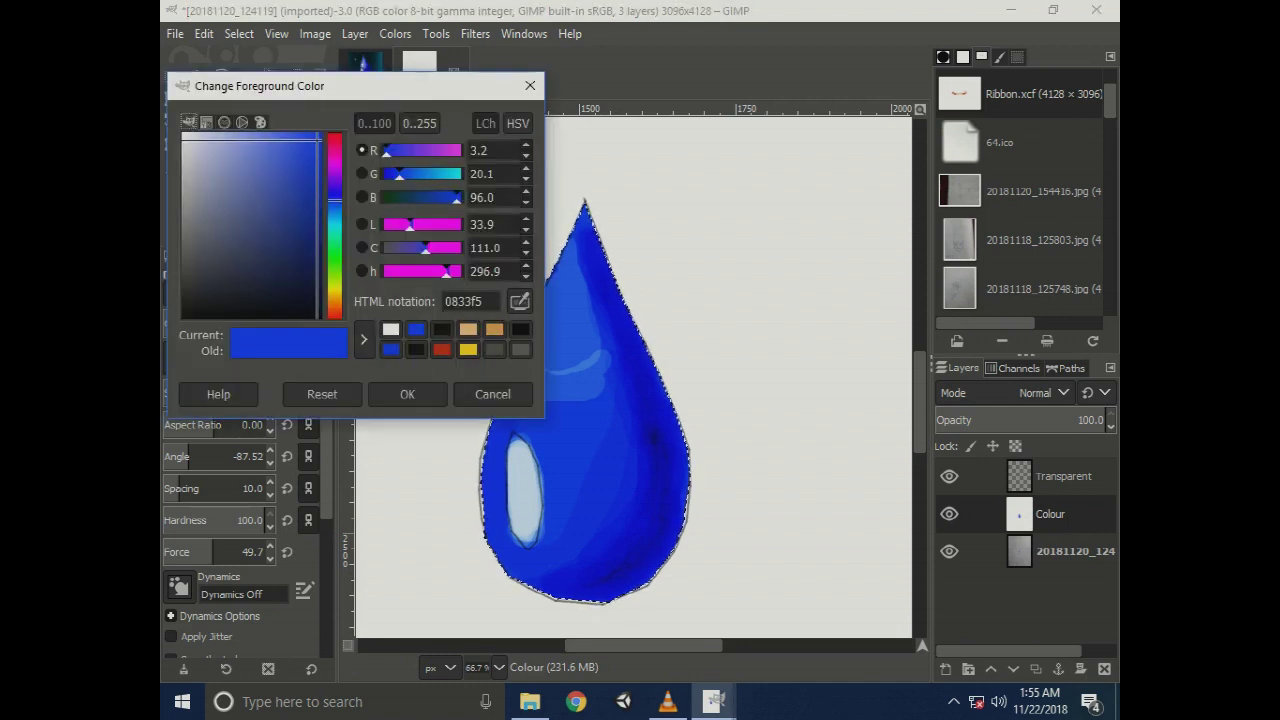
Set the foreground to darker blue 031f9d and burn near the drop's tip.
drag(320, 138, 320, 205)
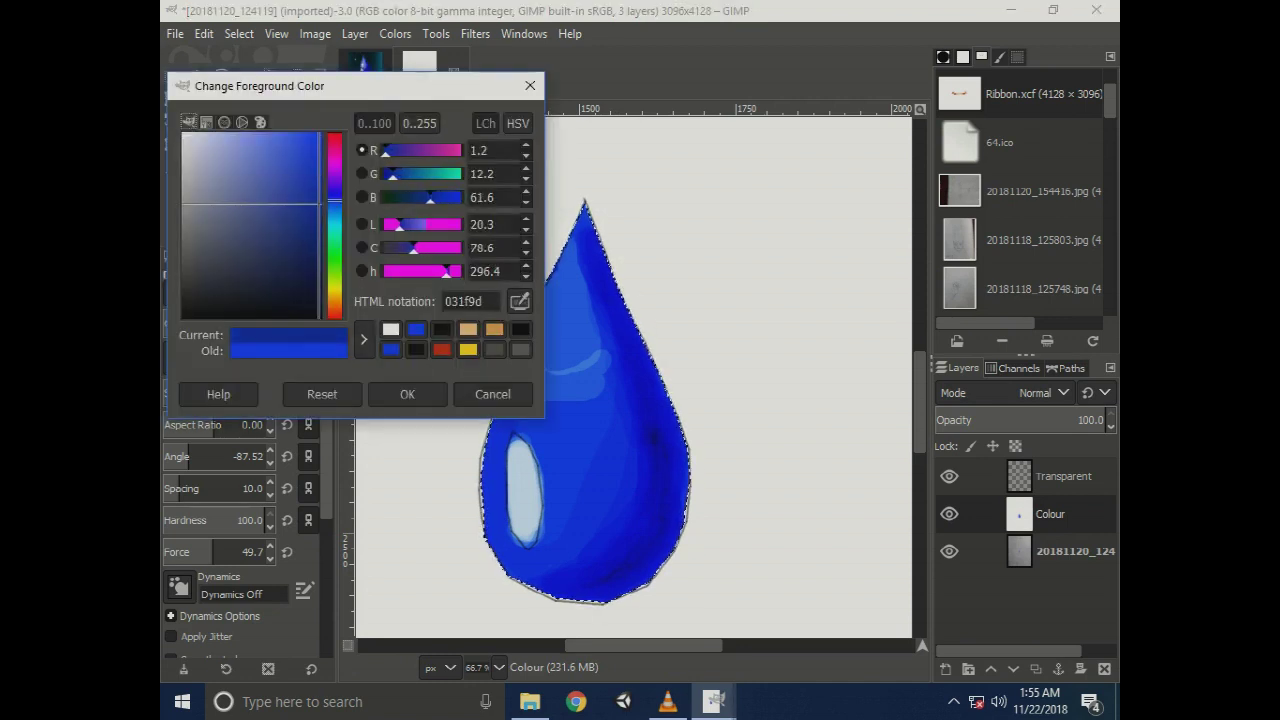
click(407, 394)
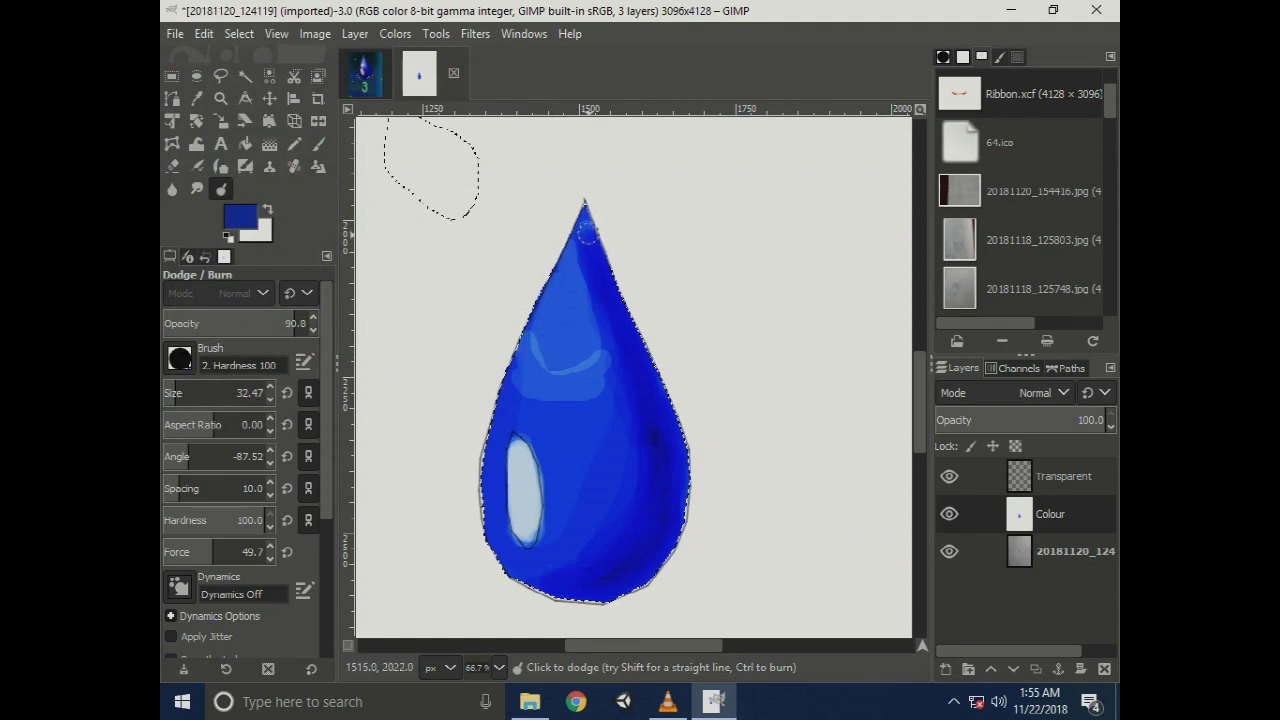
mouse_move(604, 281)
mouse_down()
mouse_move(598, 264)
mouse_move(640, 349)
mouse_move(666, 510)
mouse_move(667, 560)
mouse_move(629, 575)
mouse_move(646, 488)
mouse_move(637, 513)
mouse_up()
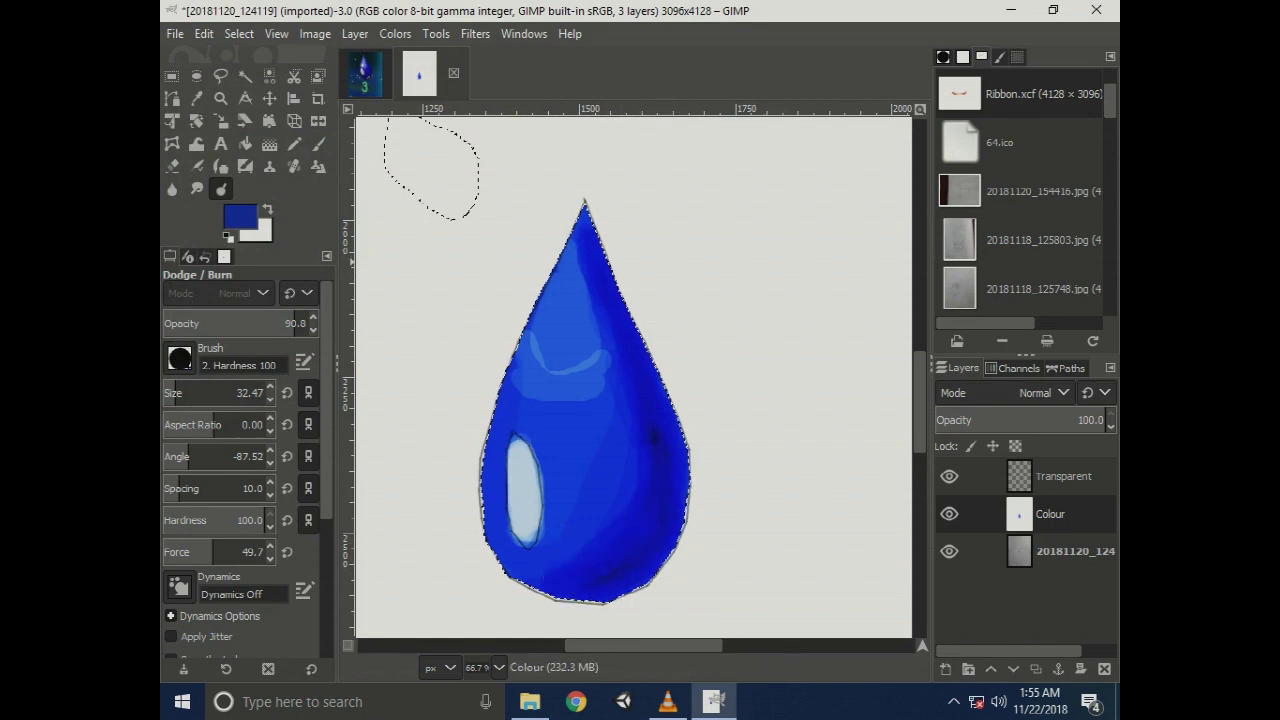
Darken the foreground further to navy 02156a and burn the drop's lower-right bottom edge.
click(240, 216)
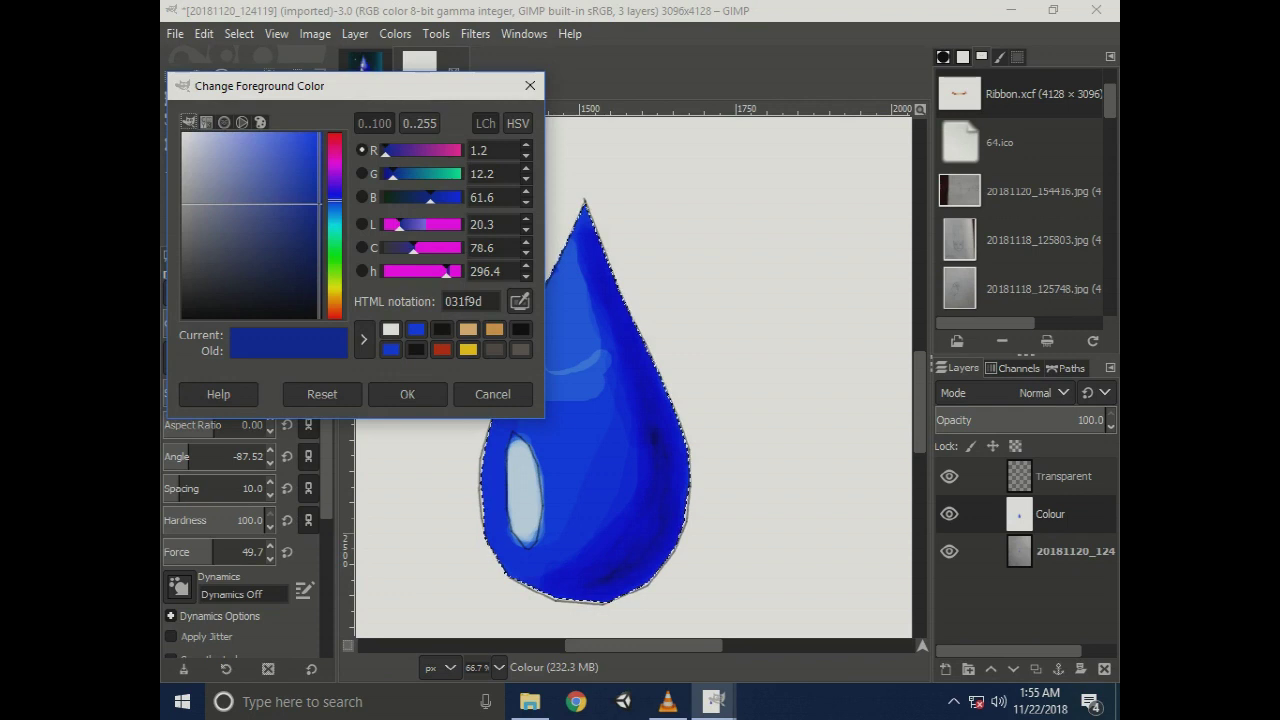
drag(318, 204, 318, 232)
click(407, 394)
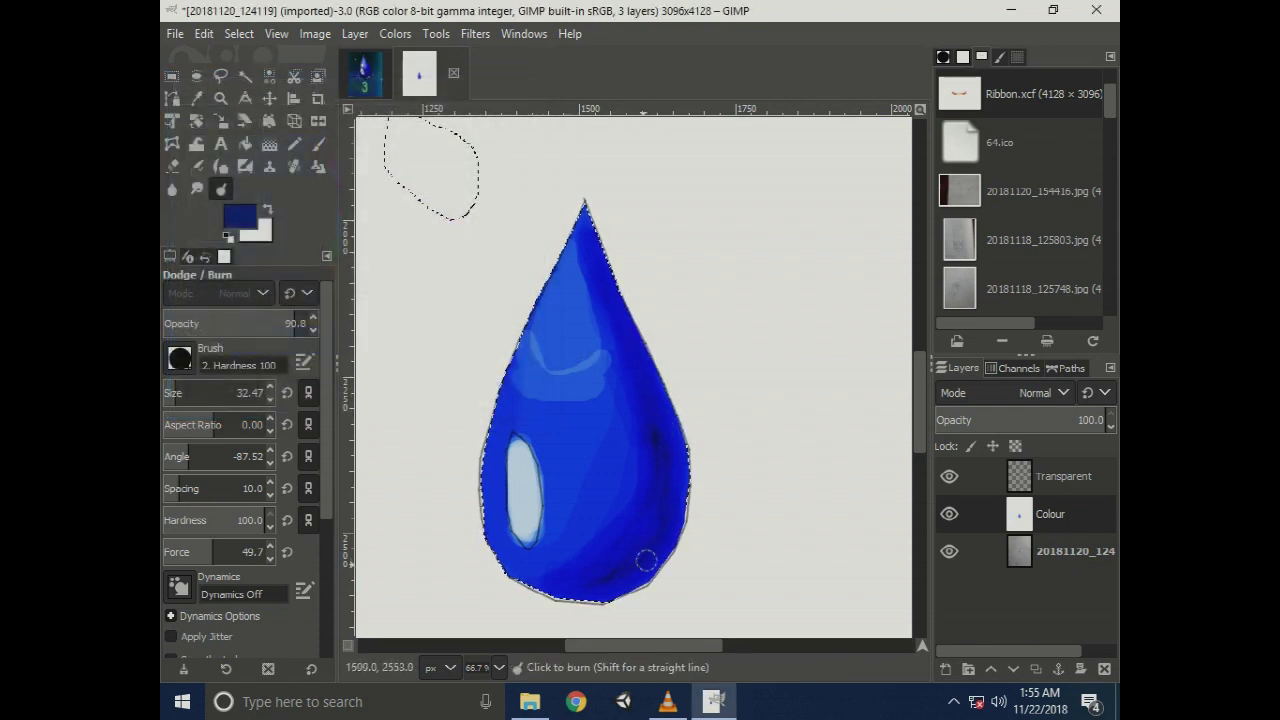
mouse_move(593, 582)
mouse_down()
mouse_move(648, 566)
mouse_move(558, 583)
mouse_up()
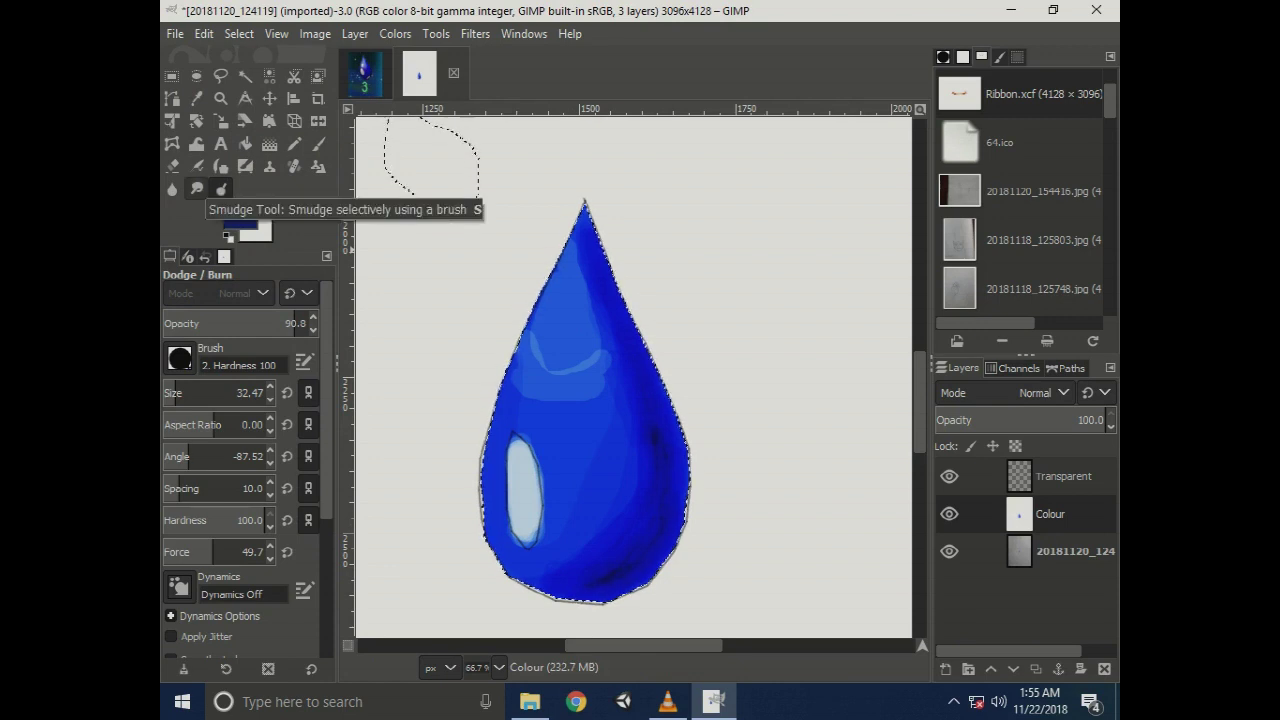
scroll(449, 293, down, 3)
Select the Smudge tool at brush size about 57 and smear both ends of the upper light band.
scroll(380, 305, up, 2)
scroll(487, 300, up, 1)
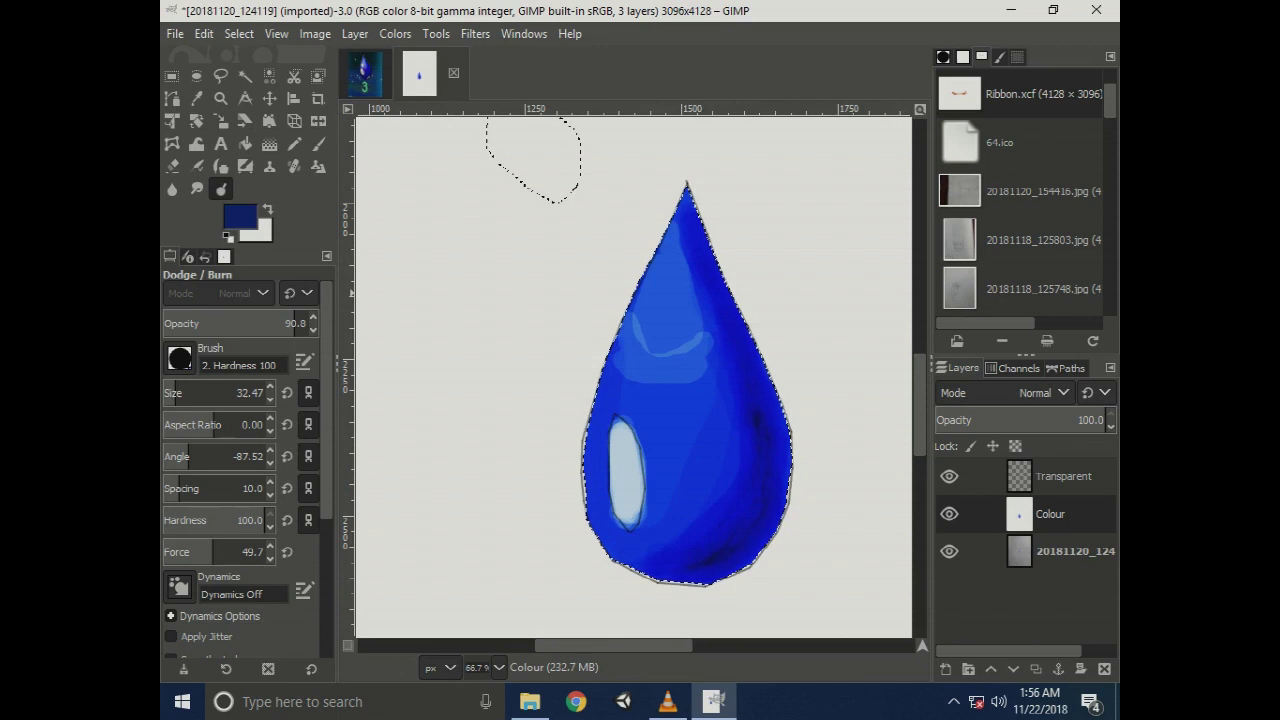
click(196, 188)
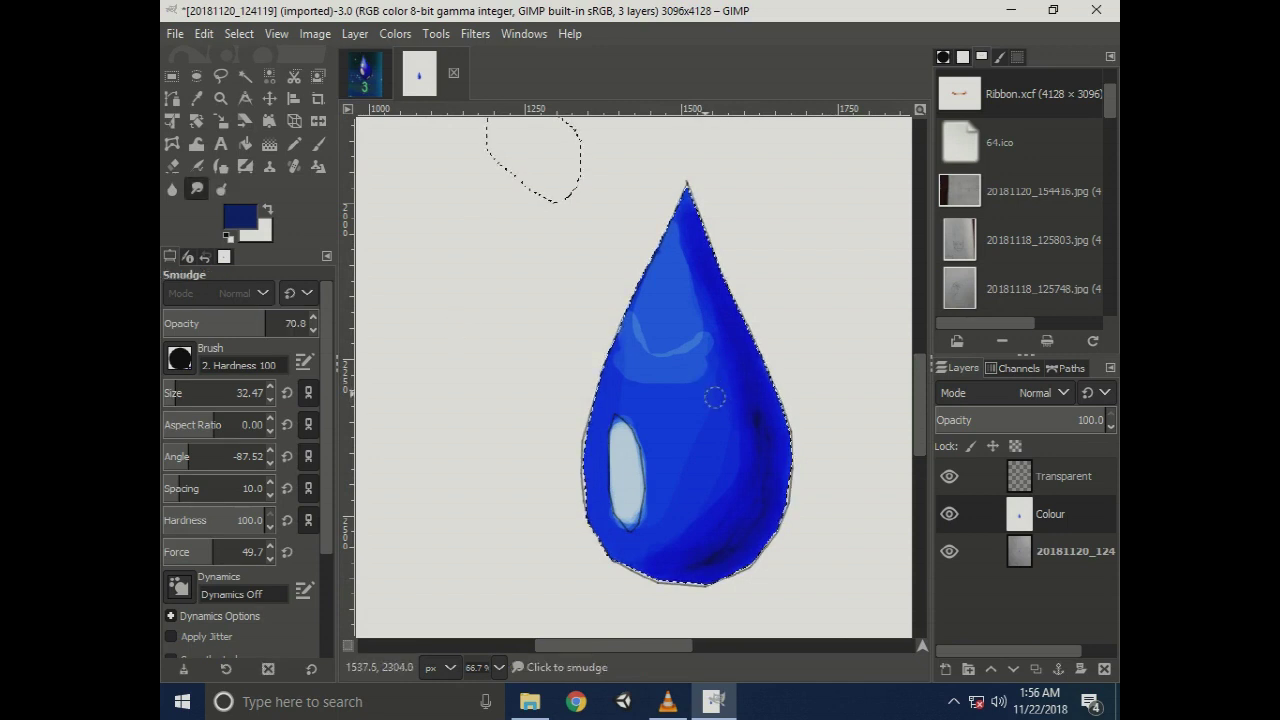
key(bracketright)
key(bracketright)
key(bracketright)
drag(692, 296, 706, 356)
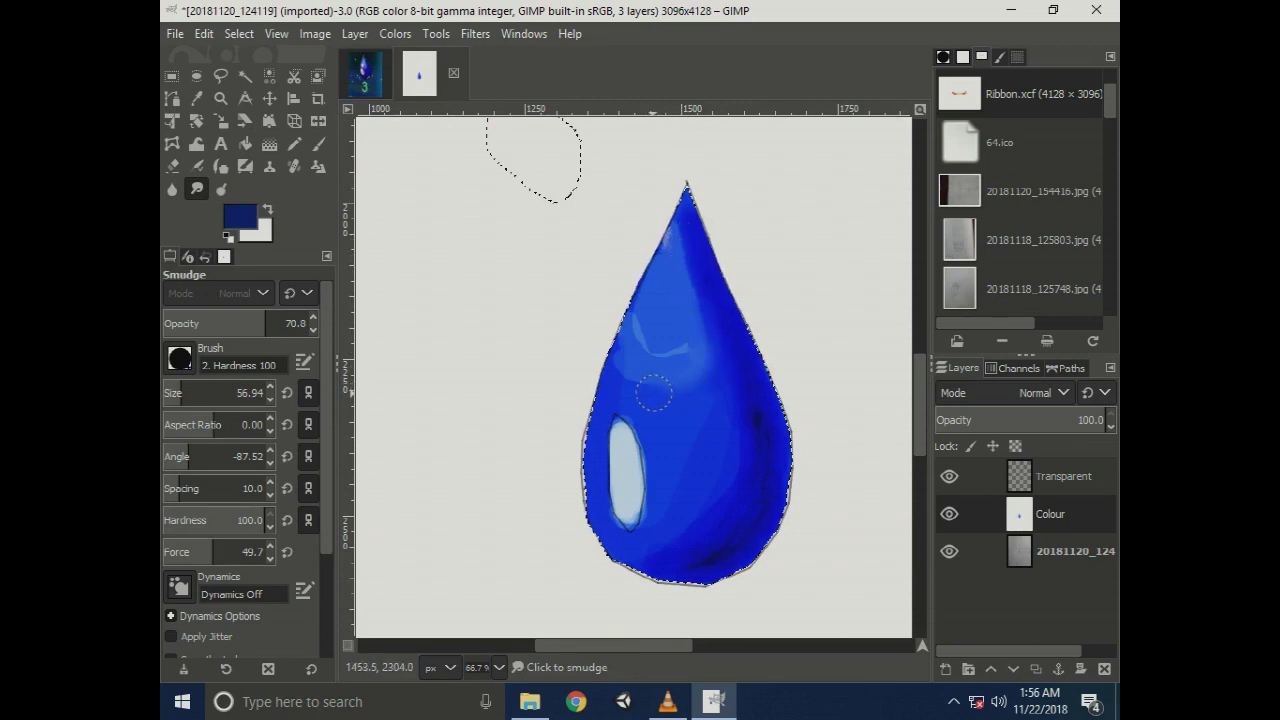
mouse_move(610, 364)
mouse_down()
mouse_move(656, 347)
mouse_move(649, 318)
mouse_move(669, 359)
mouse_up()
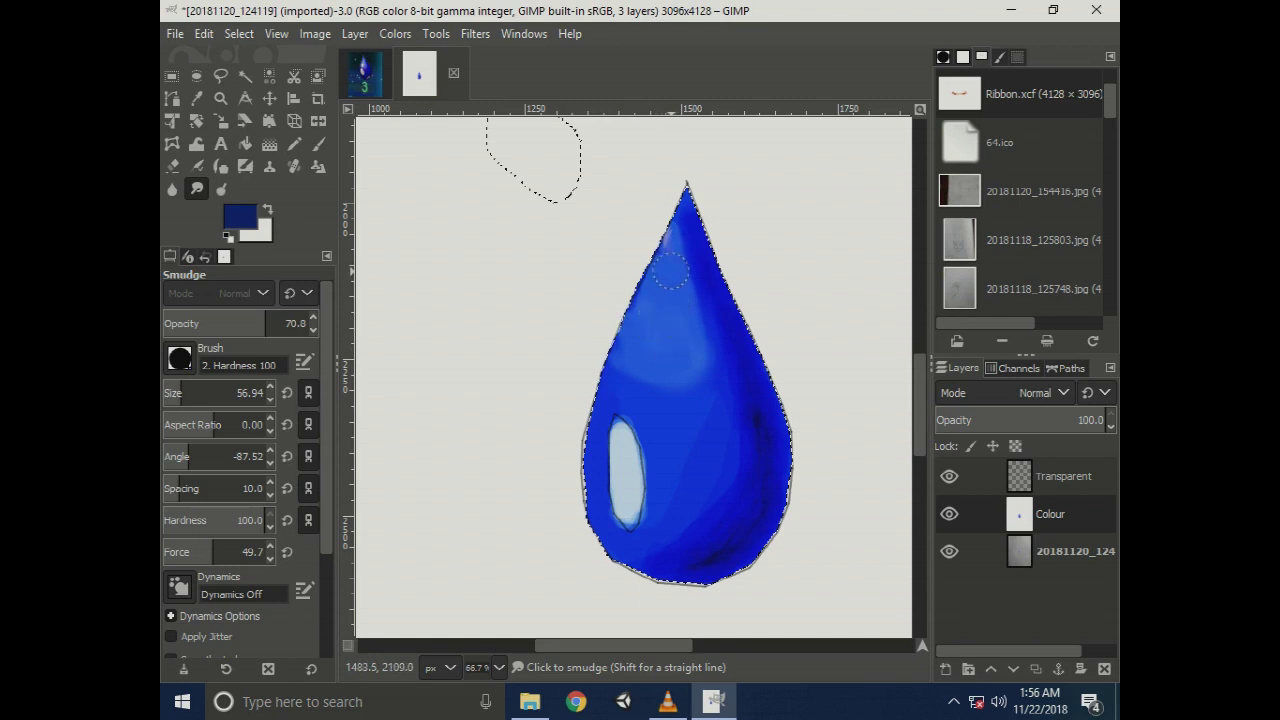
Smudge the blue along the drop's left, right and lower-right edges to soften the shading.
ctrl+scroll(678, 230, up, 1)
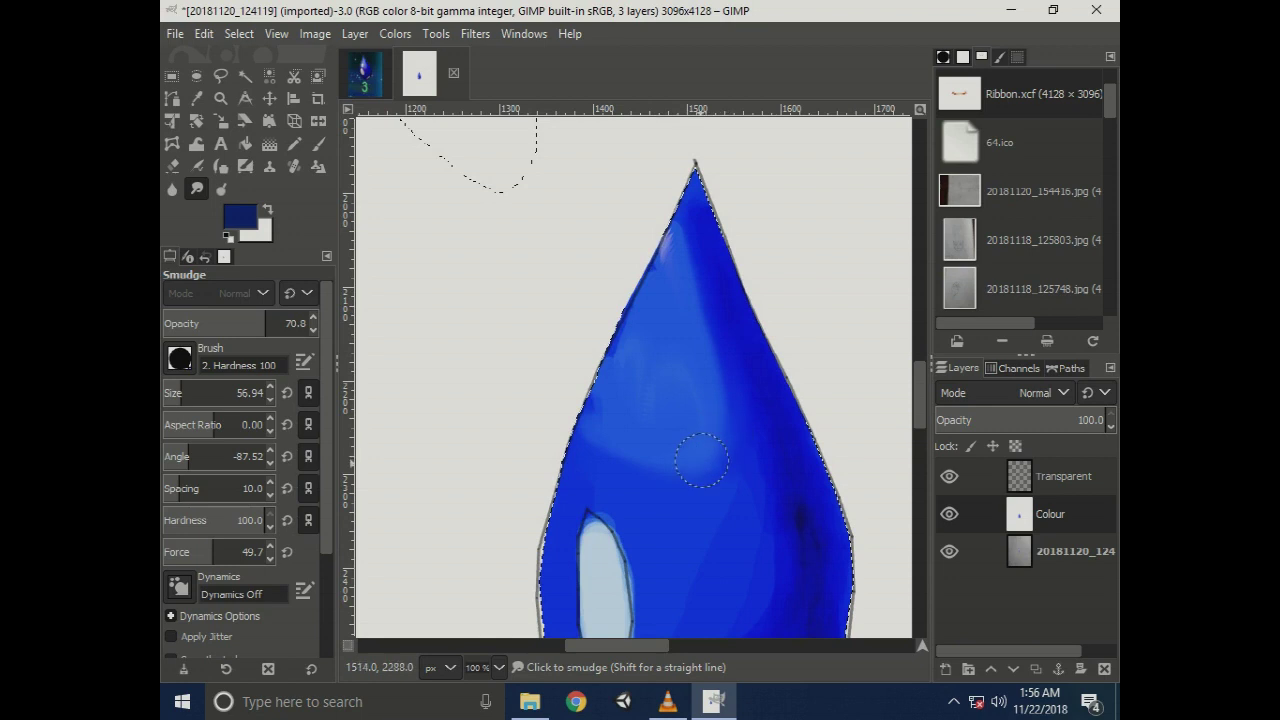
mouse_move(593, 455)
mouse_down()
mouse_move(627, 344)
mouse_move(669, 284)
mouse_up()
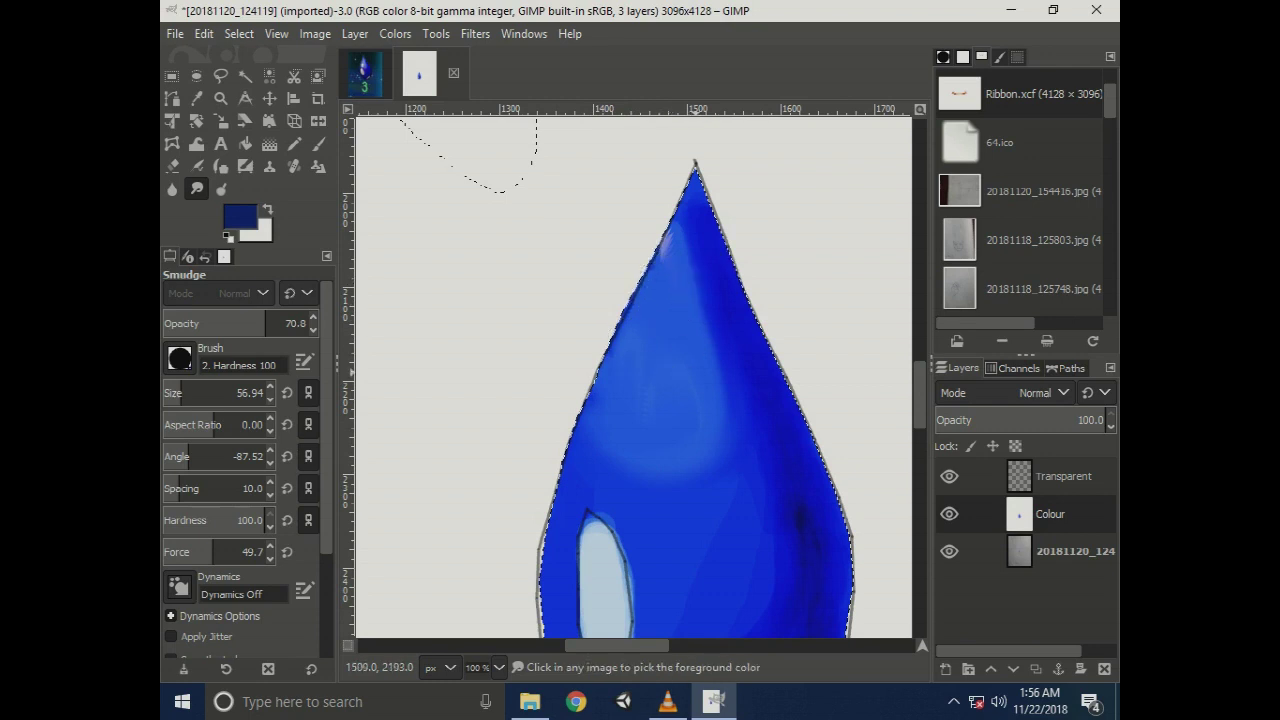
ctrl+scroll(732, 492, down, 1)
ctrl+scroll(740, 440, up, 1)
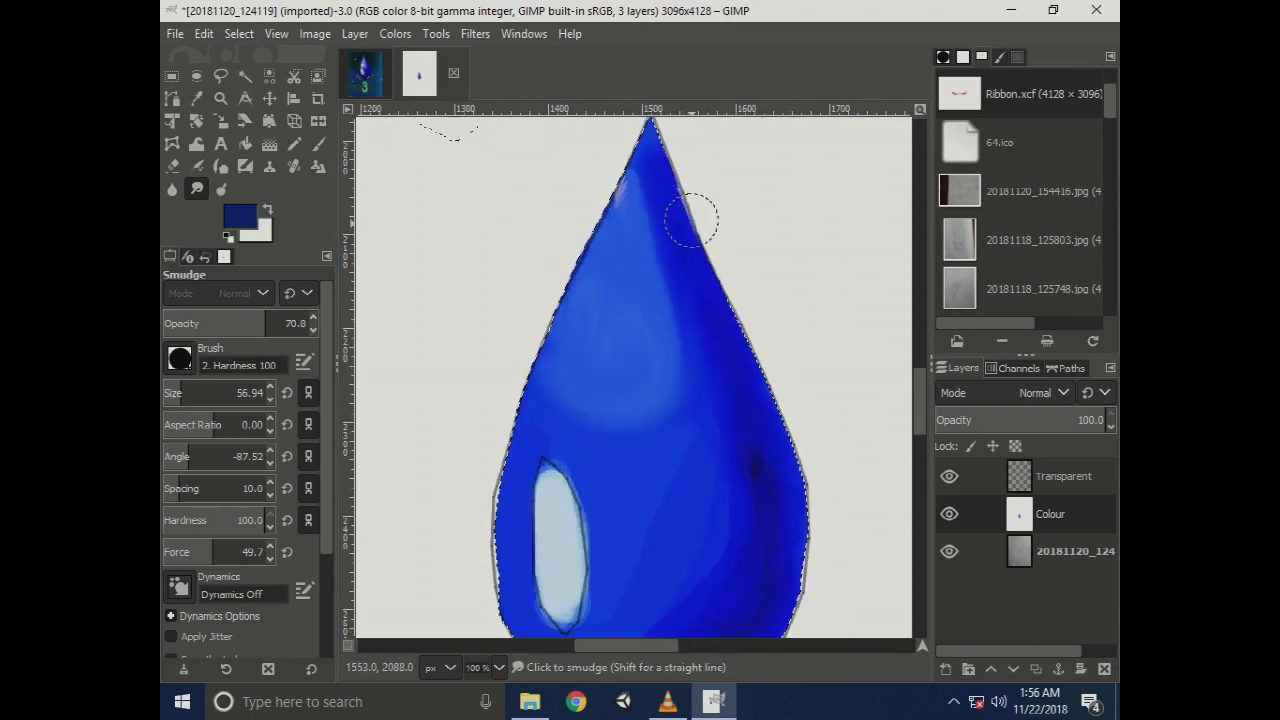
mouse_move(694, 234)
mouse_down()
mouse_move(735, 305)
mouse_move(714, 286)
mouse_move(718, 336)
mouse_move(735, 323)
mouse_move(757, 343)
mouse_move(737, 346)
mouse_move(734, 370)
mouse_move(766, 463)
mouse_move(763, 451)
mouse_up()
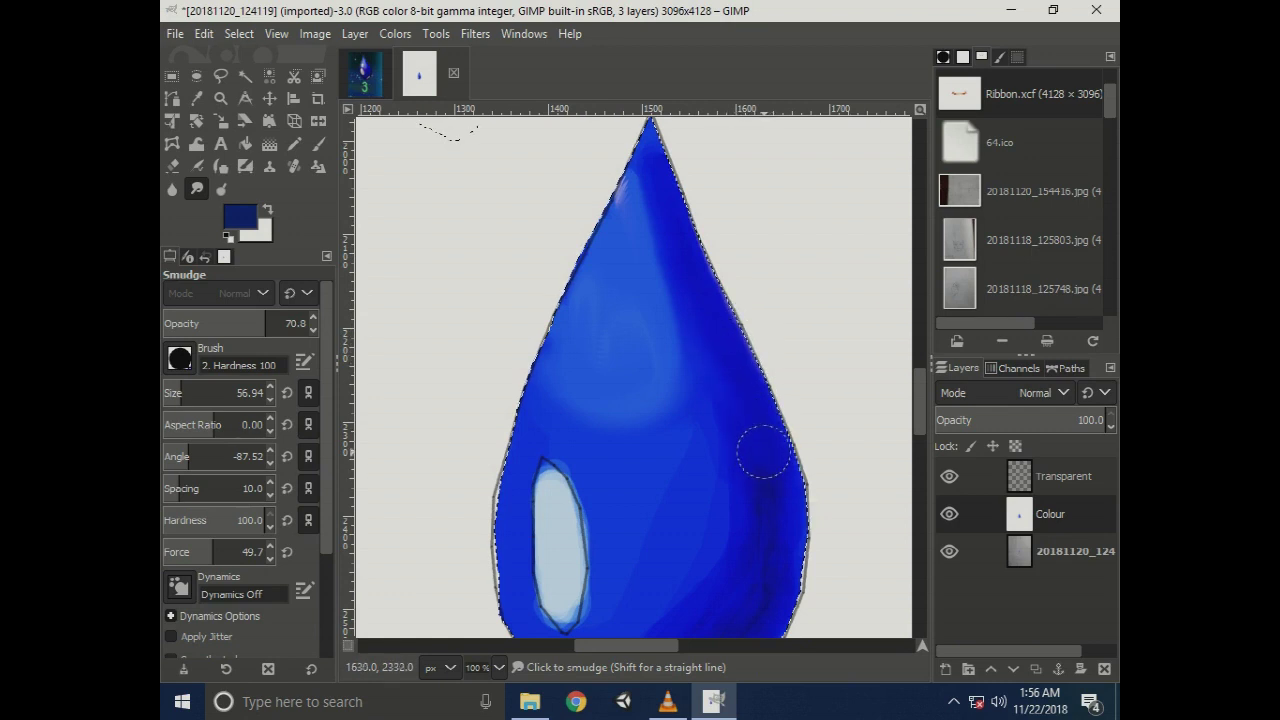
scroll(763, 451, down, 3)
mouse_move(760, 320)
mouse_down()
mouse_move(757, 309)
mouse_move(791, 437)
mouse_move(771, 354)
mouse_move(743, 323)
mouse_up()
mouse_move(721, 496)
mouse_down()
mouse_move(760, 480)
mouse_move(734, 523)
mouse_move(777, 491)
mouse_move(751, 491)
mouse_move(674, 549)
mouse_move(749, 480)
mouse_move(685, 537)
mouse_move(609, 546)
mouse_move(720, 509)
mouse_move(604, 548)
mouse_move(733, 405)
mouse_up()
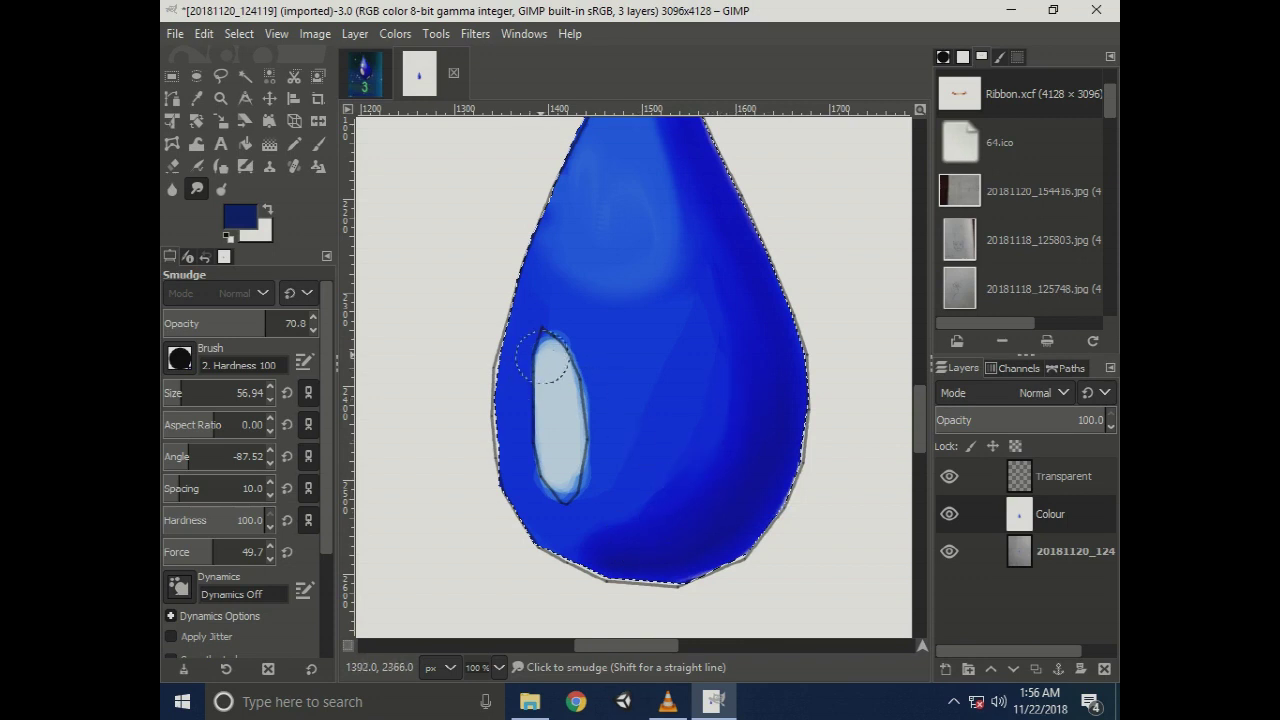
Smudge the pale highlight's upper, right and lower edges into the surrounding blue.
scroll(530, 357, up, 1)
scroll(530, 357, up, 1)
mouse_move(571, 343)
mouse_down()
mouse_move(623, 386)
mouse_move(643, 443)
mouse_move(643, 528)
mouse_move(614, 586)
mouse_move(640, 434)
mouse_up()
mouse_move(586, 294)
mouse_down()
mouse_move(643, 414)
mouse_move(623, 486)
mouse_move(643, 491)
mouse_move(627, 477)
mouse_up()
scroll(627, 477, down, 3)
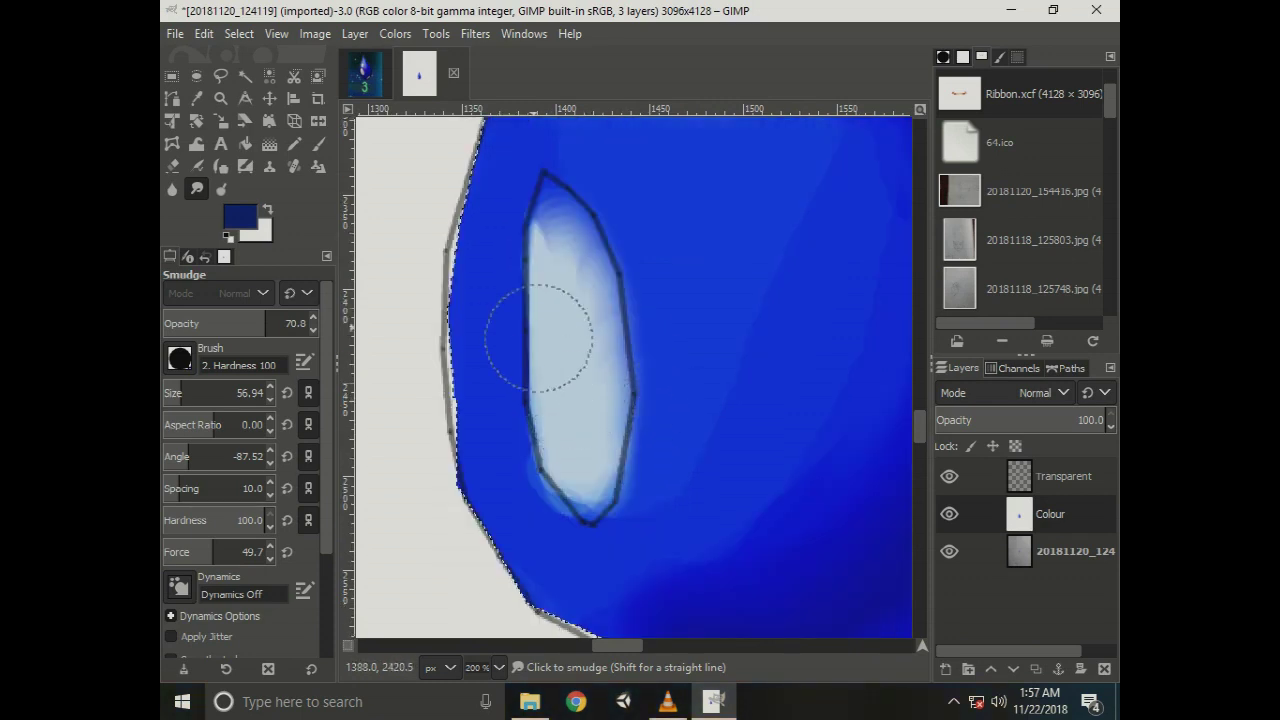
mouse_move(557, 286)
mouse_down()
mouse_move(543, 229)
mouse_move(549, 240)
mouse_up()
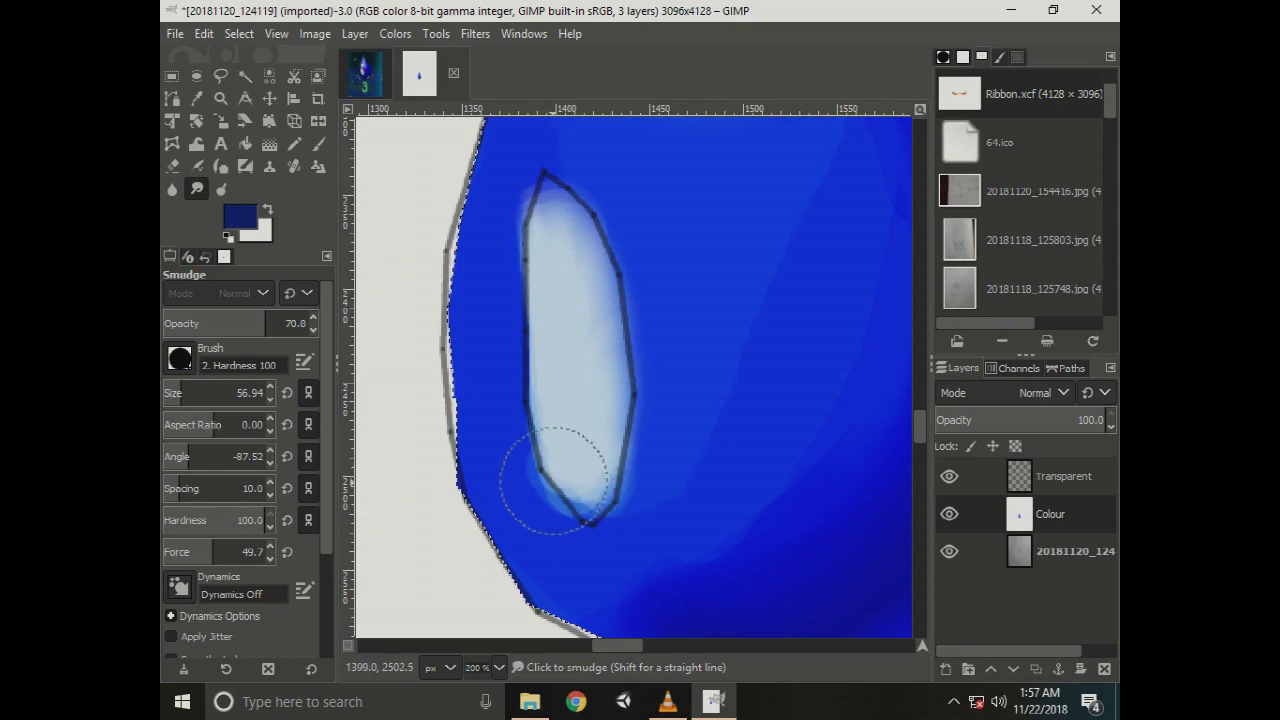
drag(545, 530, 571, 443)
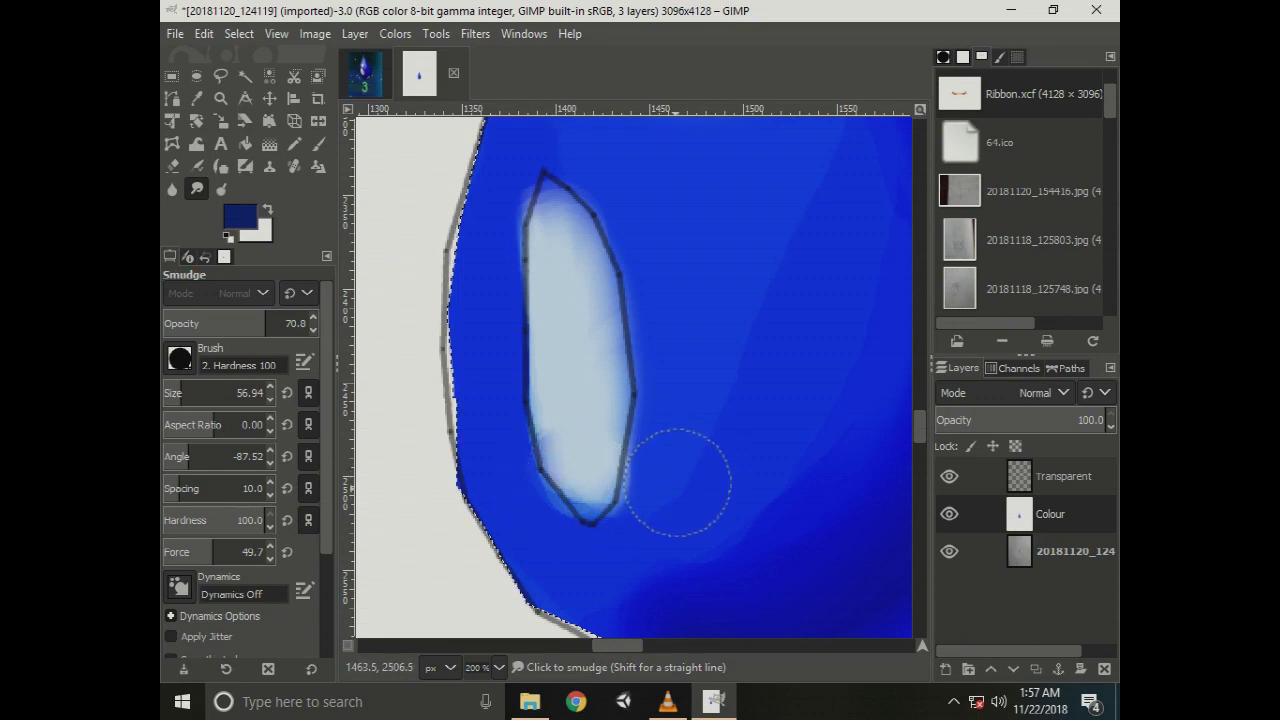
Reduce the smudge brush to 27.89 and soften the pale streak near the drop's tip.
scroll(679, 474, down, 4)
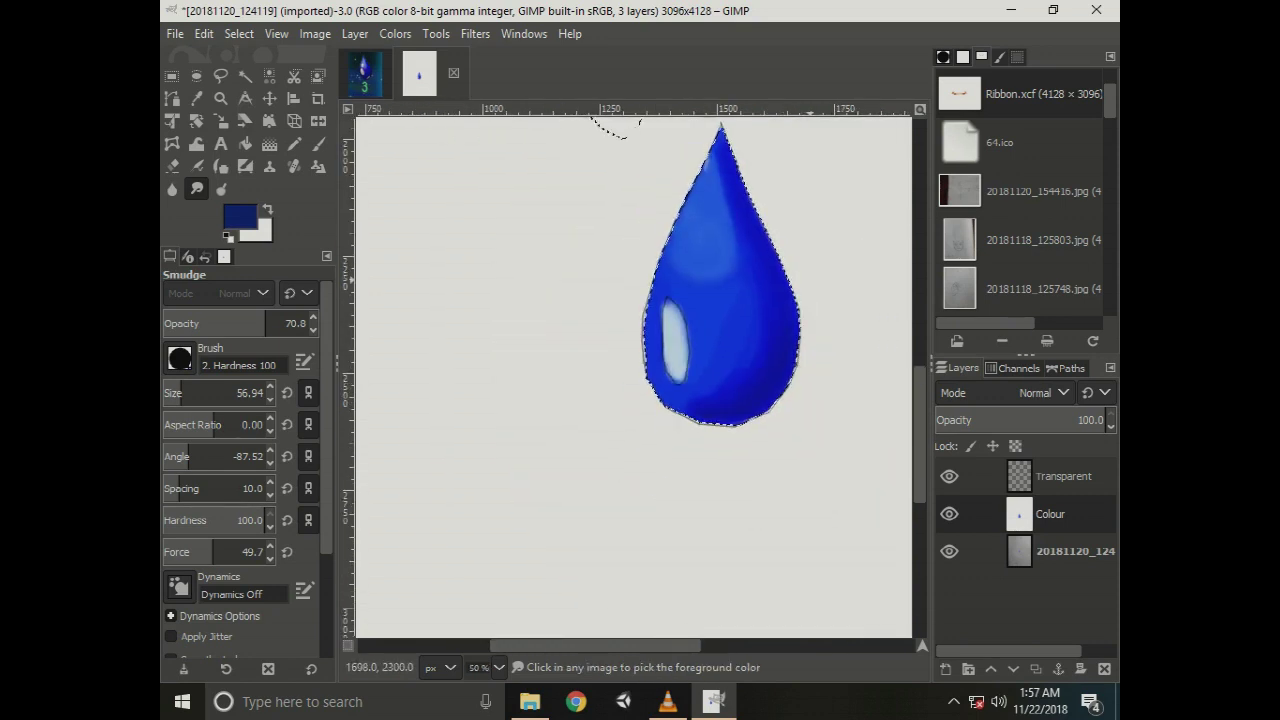
scroll(809, 277, down, 1)
scroll(677, 390, up, 2)
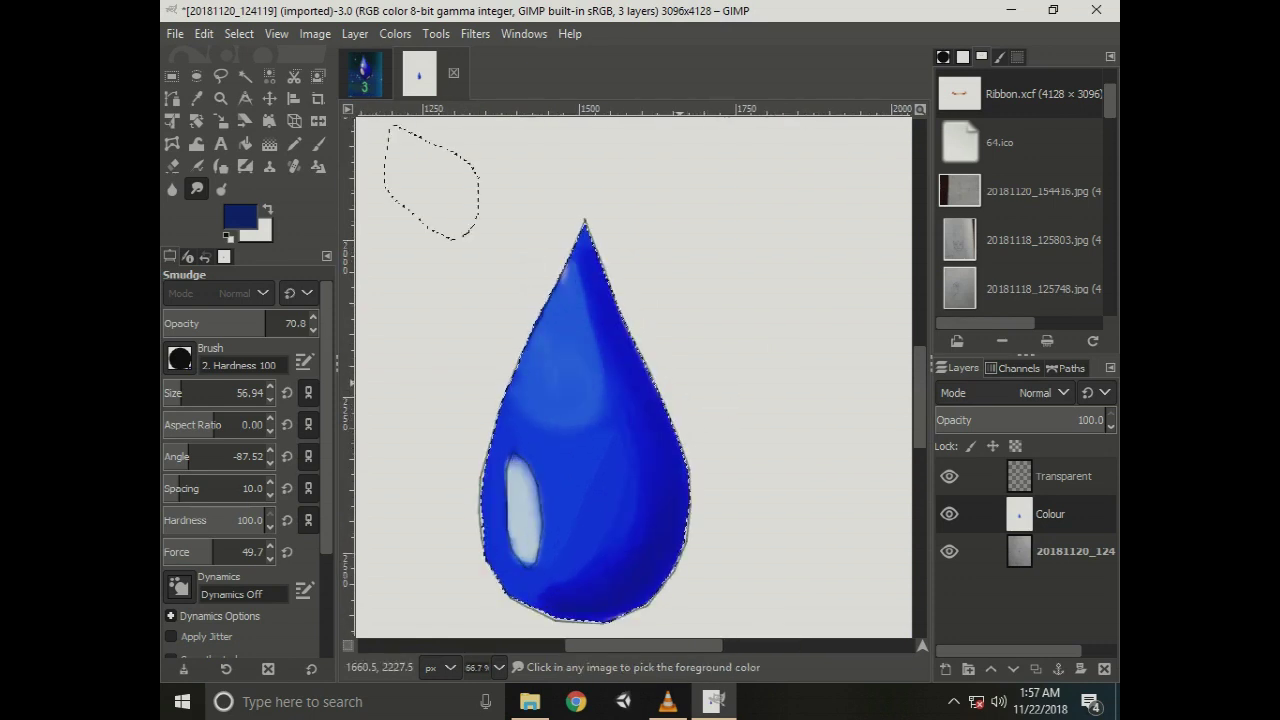
scroll(582, 333, up, 2)
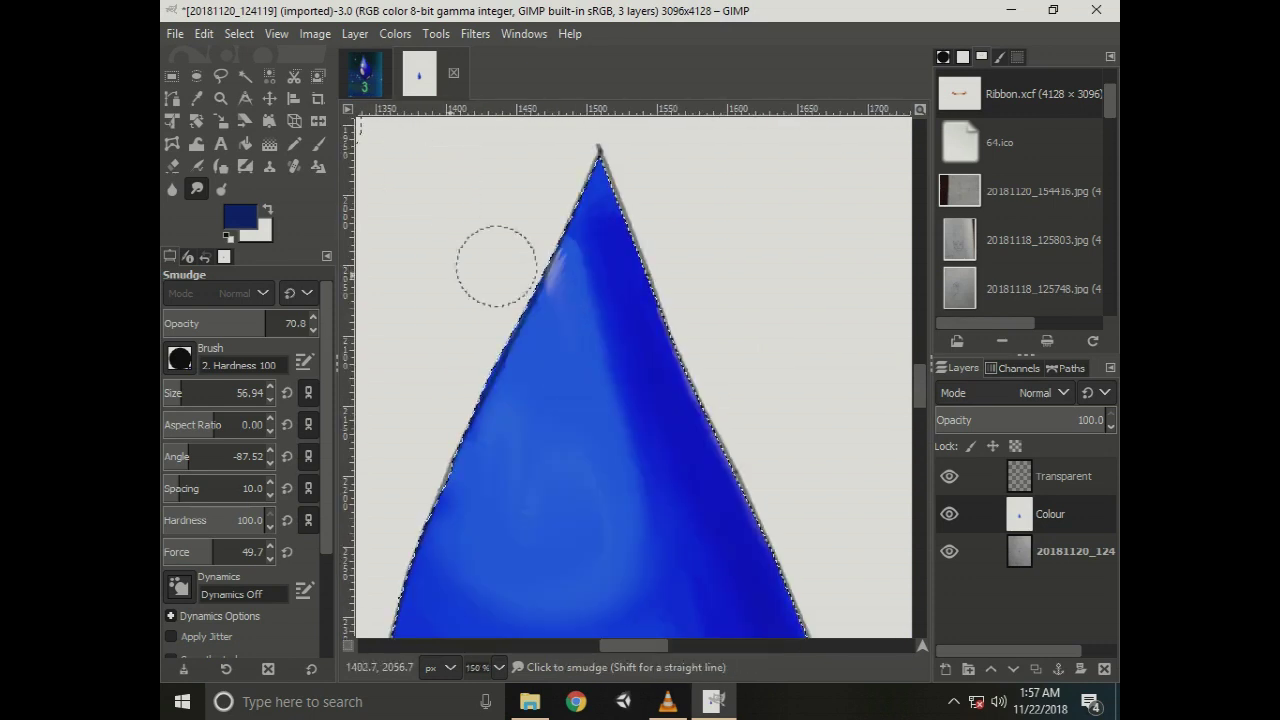
mouse_move(250, 393)
mouse_down()
mouse_move(215, 393)
mouse_move(244, 393)
mouse_up()
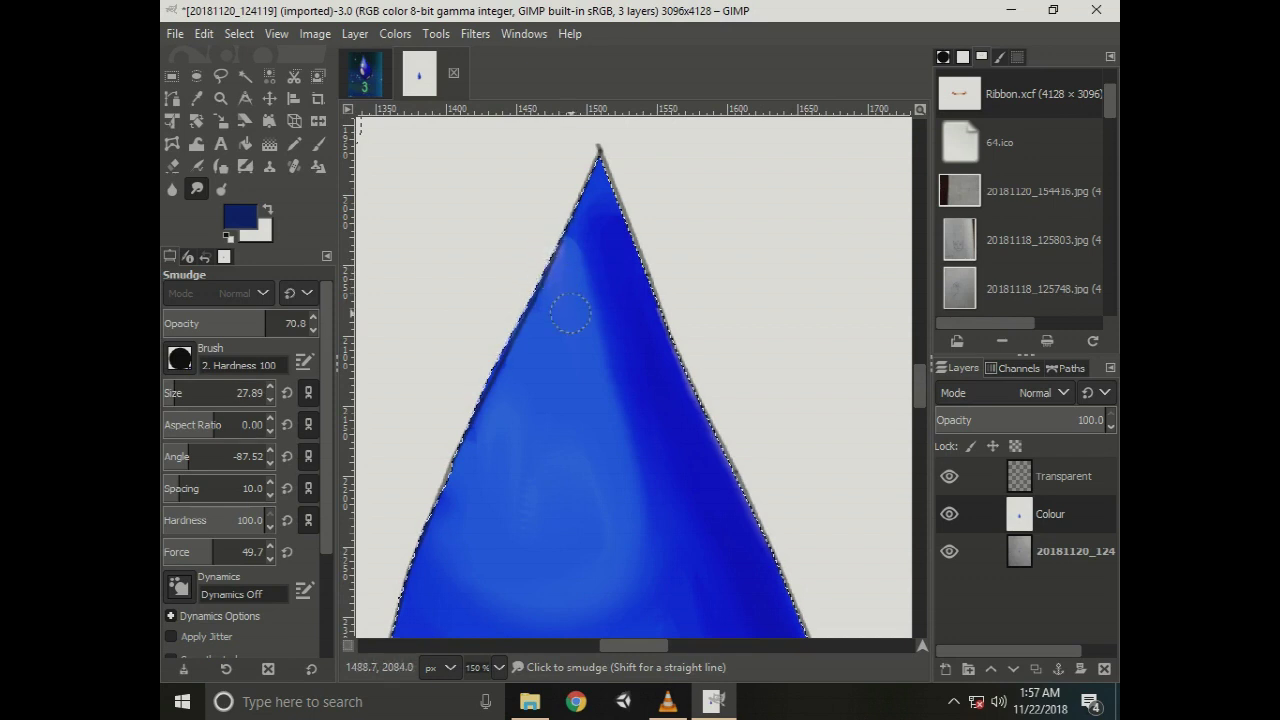
ctrl+scroll(571, 266, down, 1)
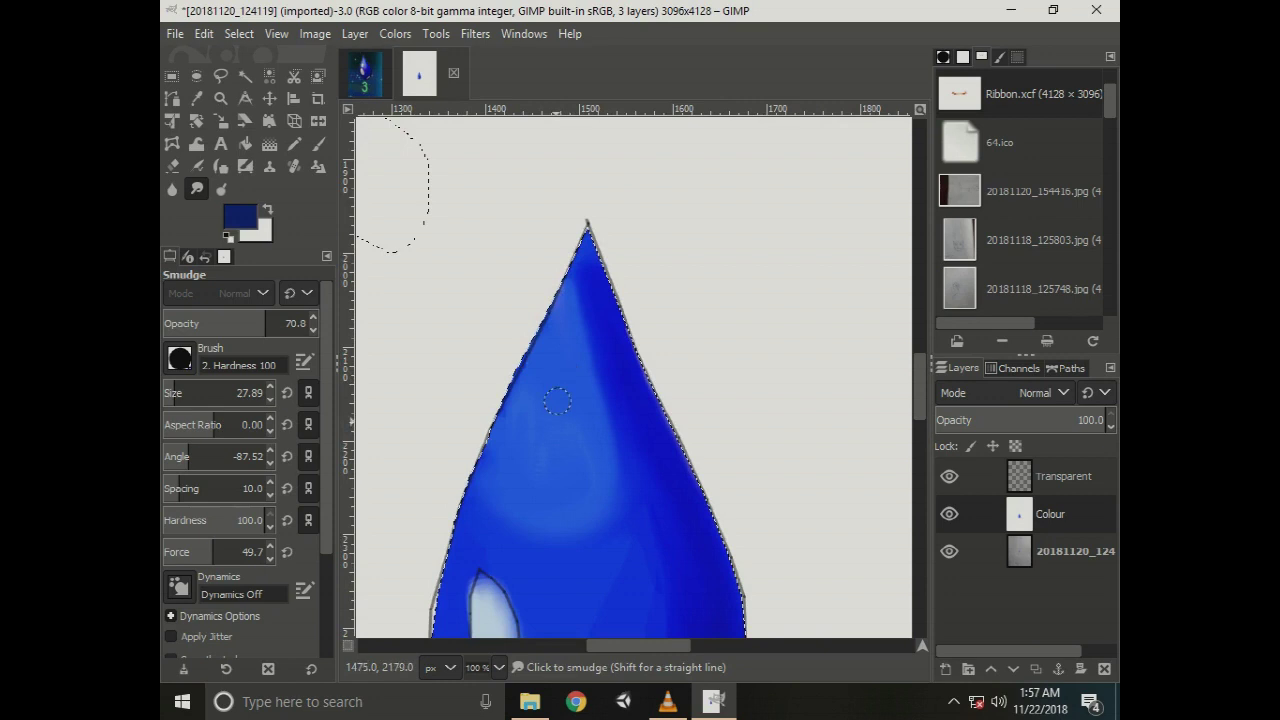
scroll(555, 438, down, 3)
ctrl+scroll(506, 397, down, 1)
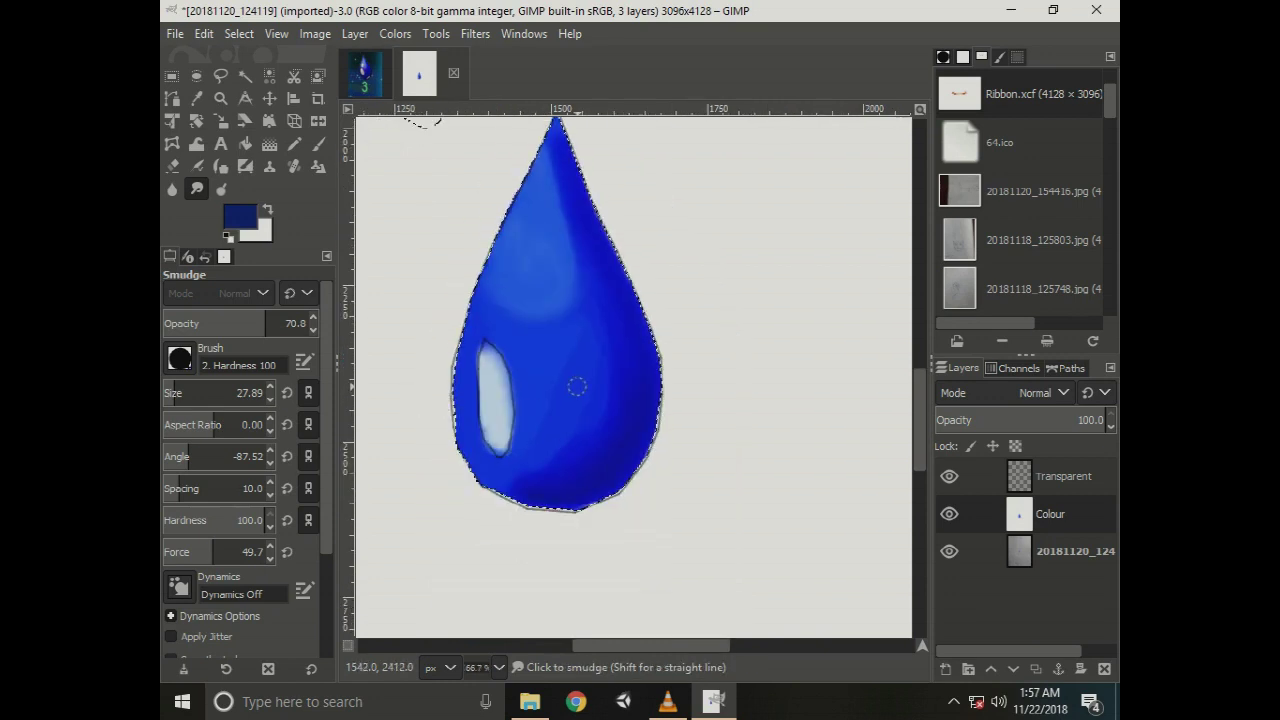
scroll(577, 386, left, 2)
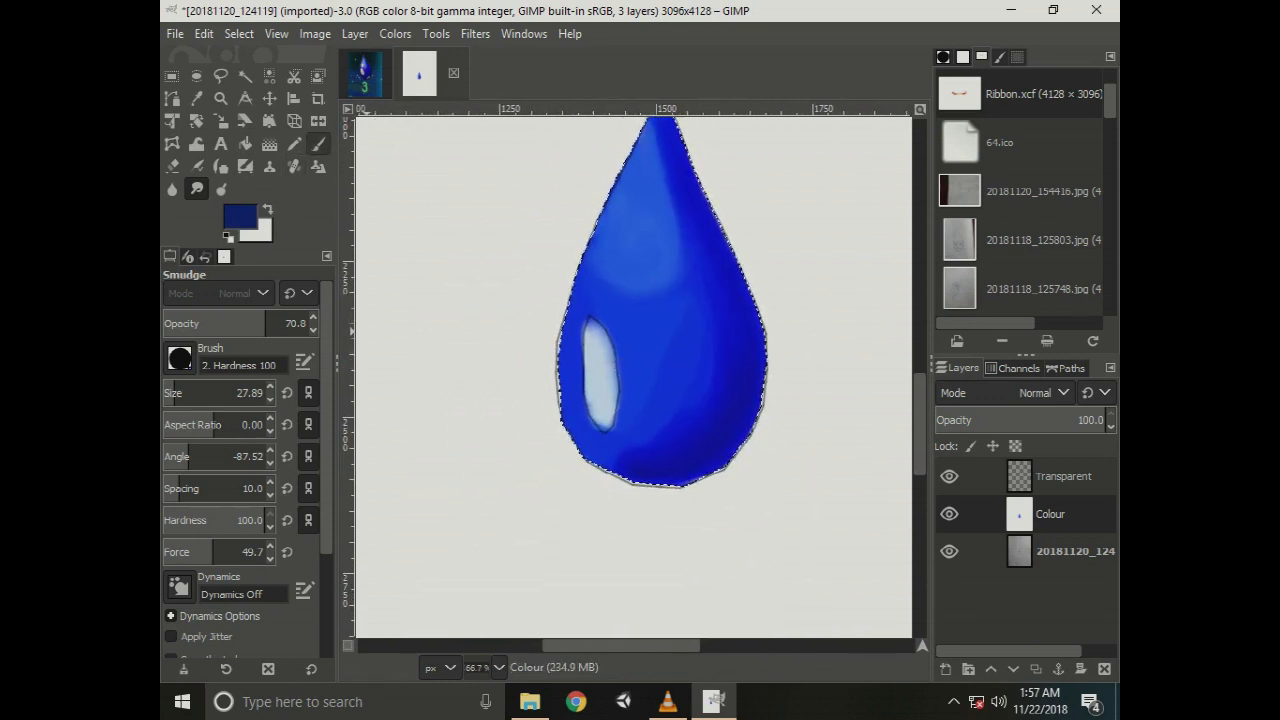
Paint a trial dark blue stroke beside the highlight, then undo it.
click(318, 143)
ctrl+scroll(566, 362, up, 2)
drag(568, 302, 565, 385)
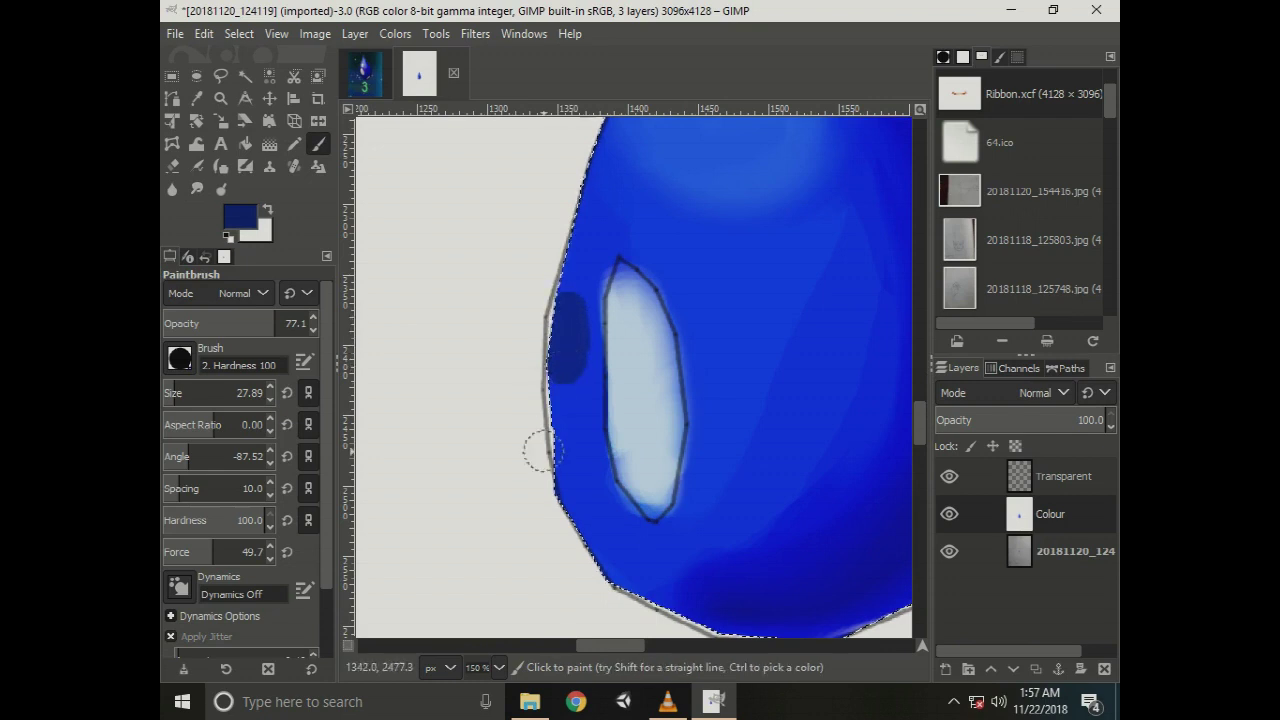
ctrl+scroll(537, 449, down, 1)
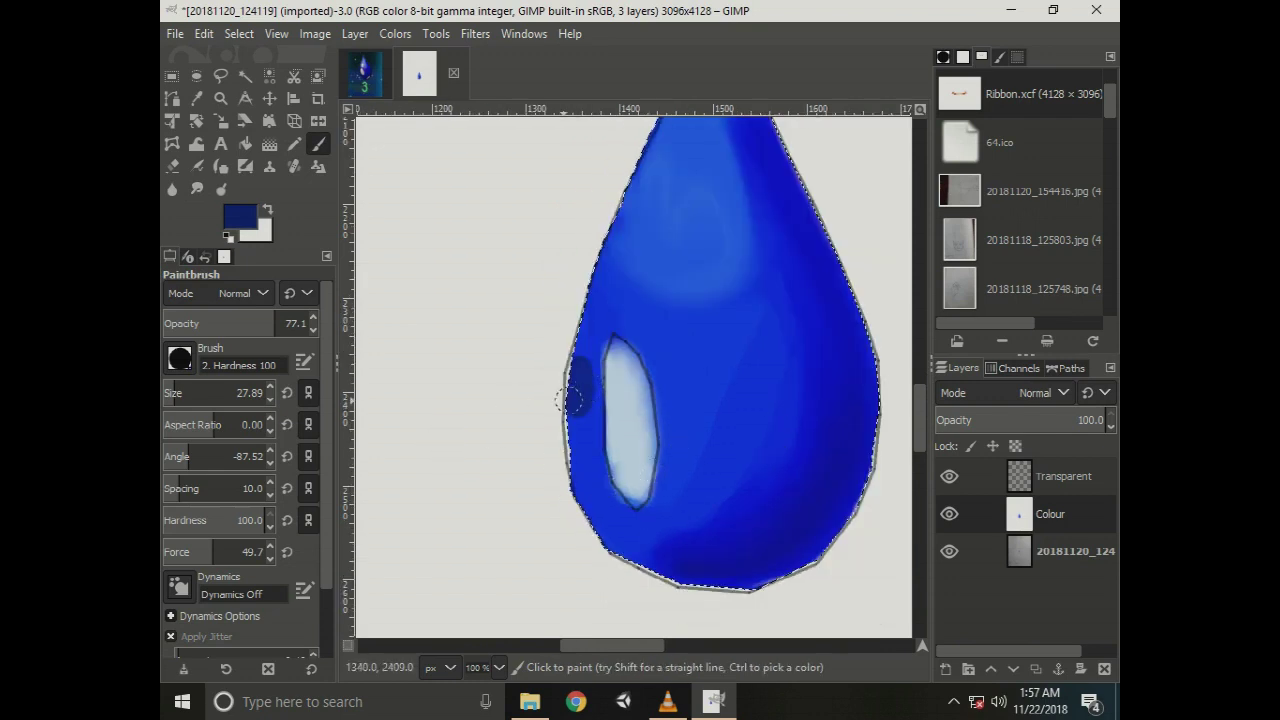
key(ctrl+z)
Paint dark blue at the drop's tip and down its right edge.
scroll(709, 236, right, 2)
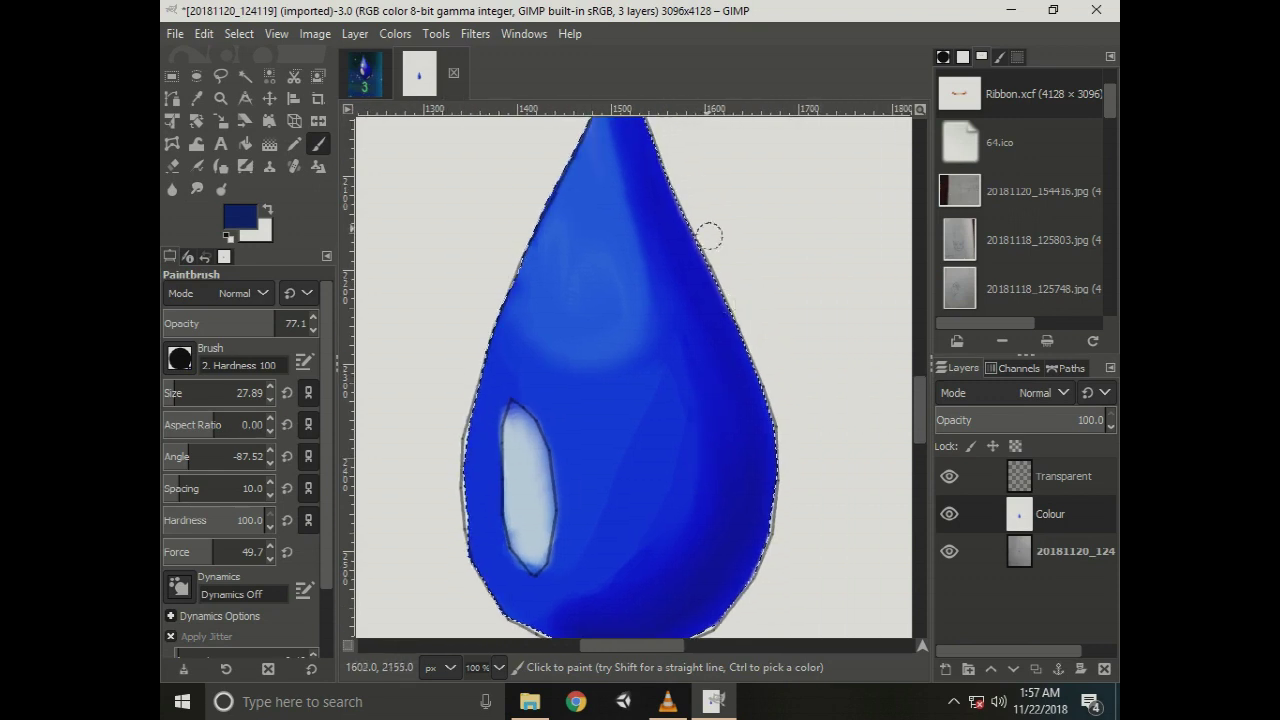
scroll(652, 168, up, 2)
click(622, 217)
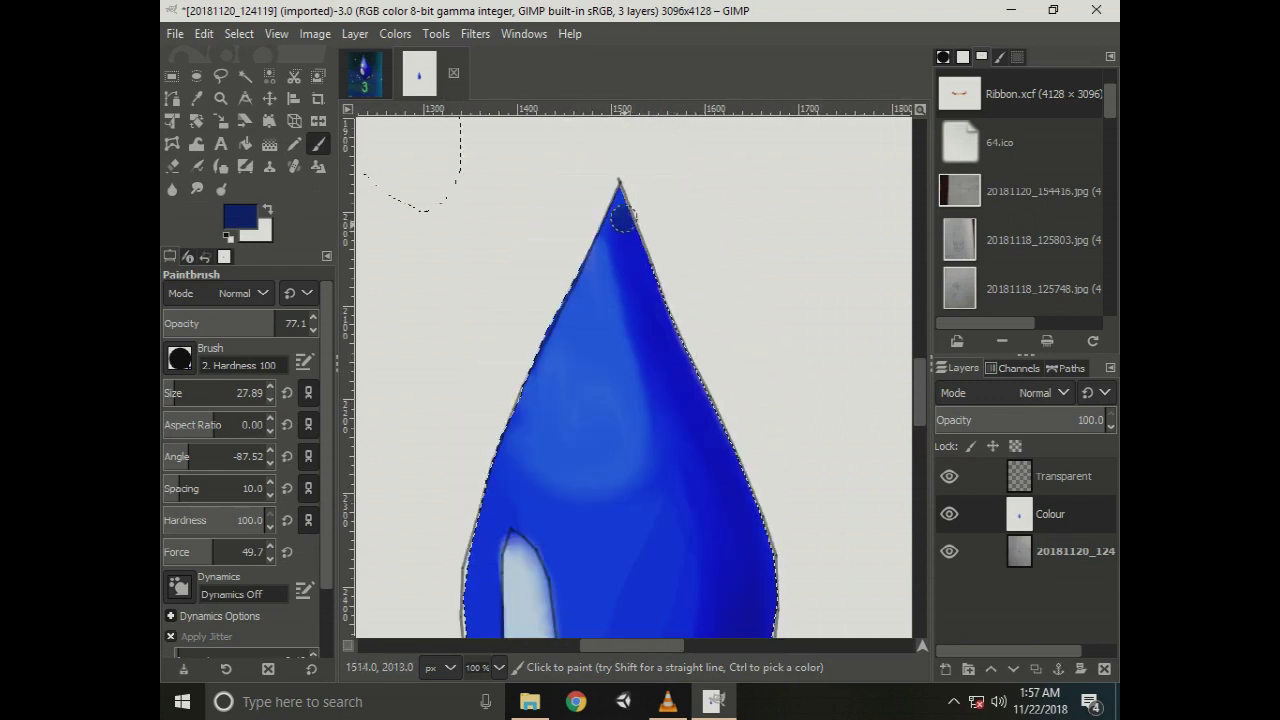
drag(659, 324, 676, 365)
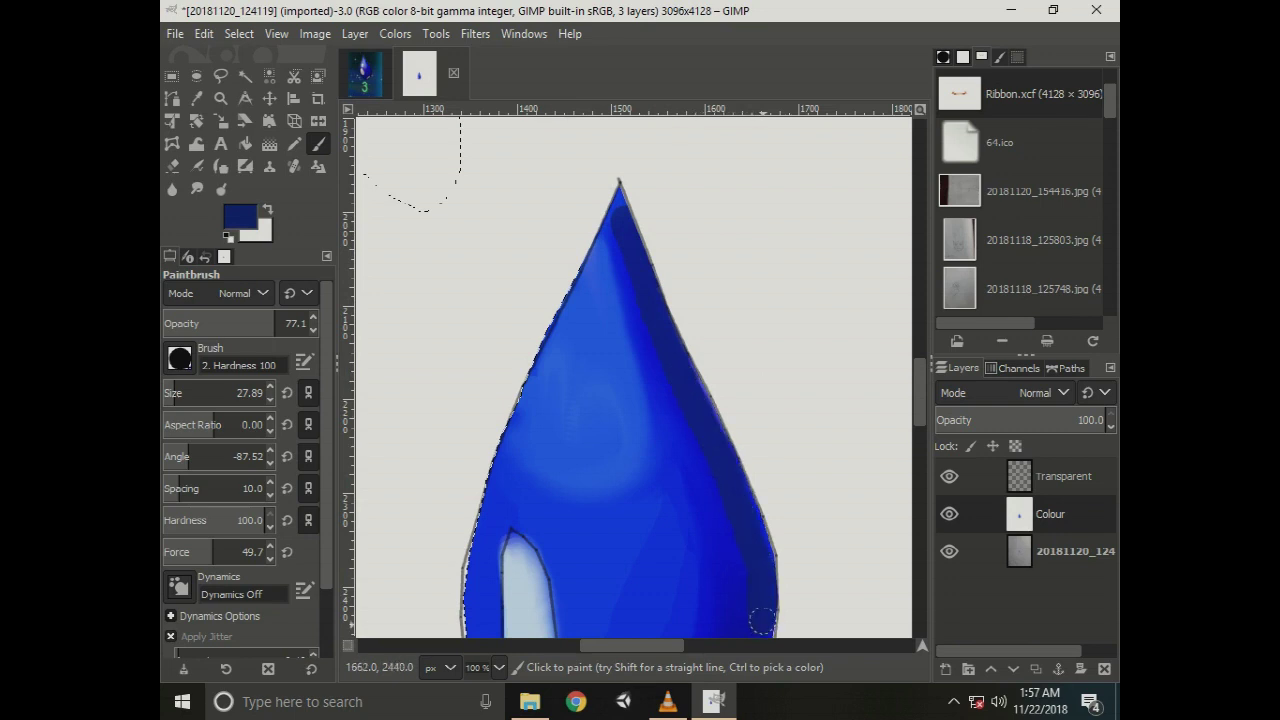
scroll(755, 534, down, 2)
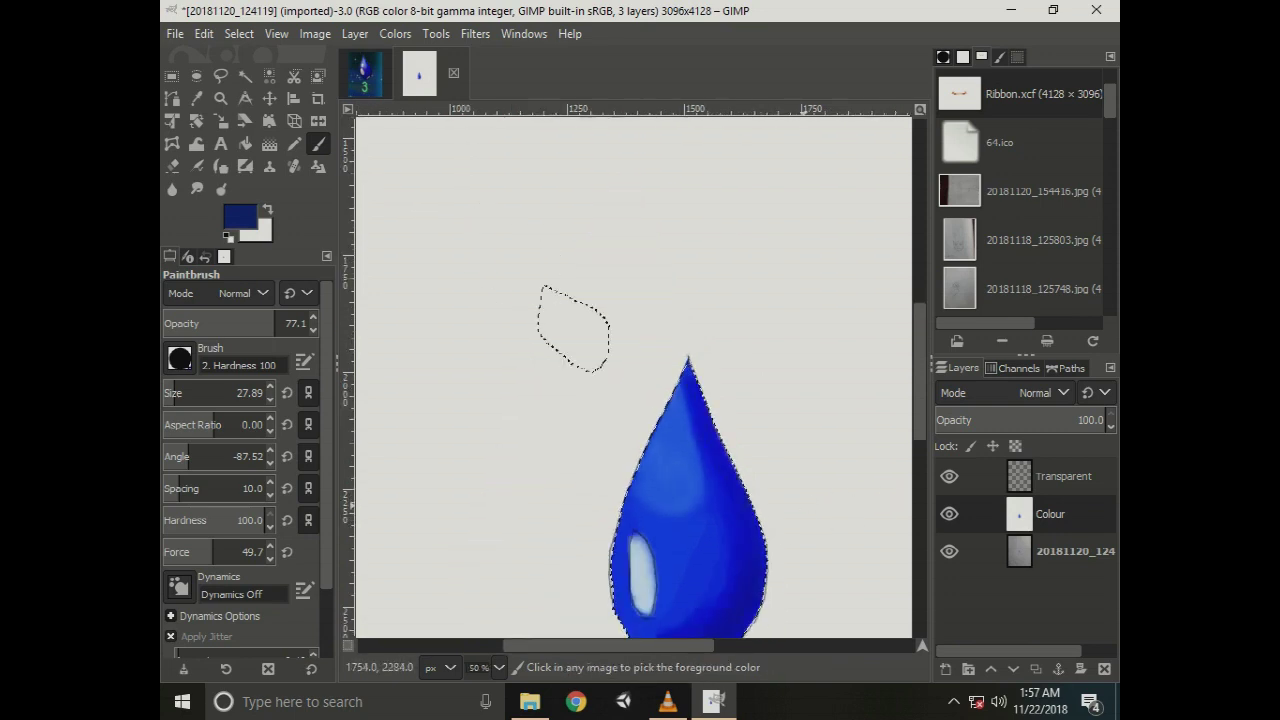
scroll(743, 534, down, 2)
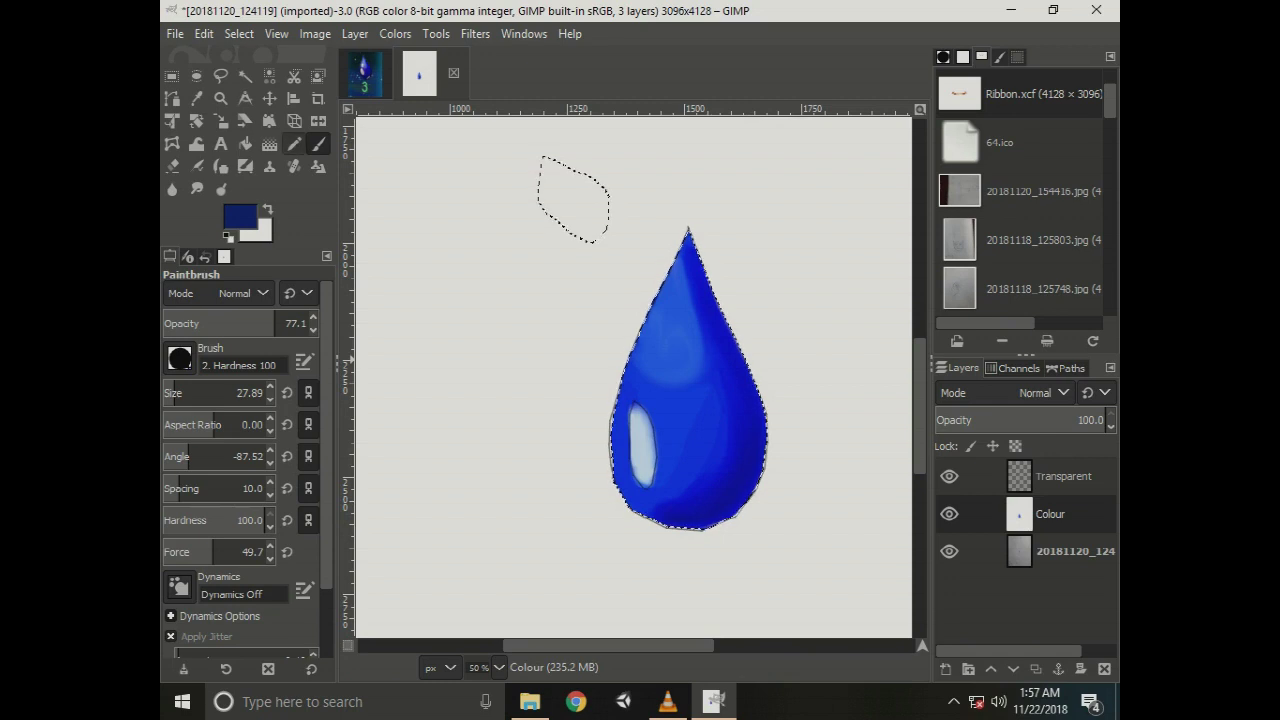
click(221, 188)
Burn along the drop's left and lower-left edges to darken them.
scroll(685, 480, up, 1)
scroll(685, 480, up, 1)
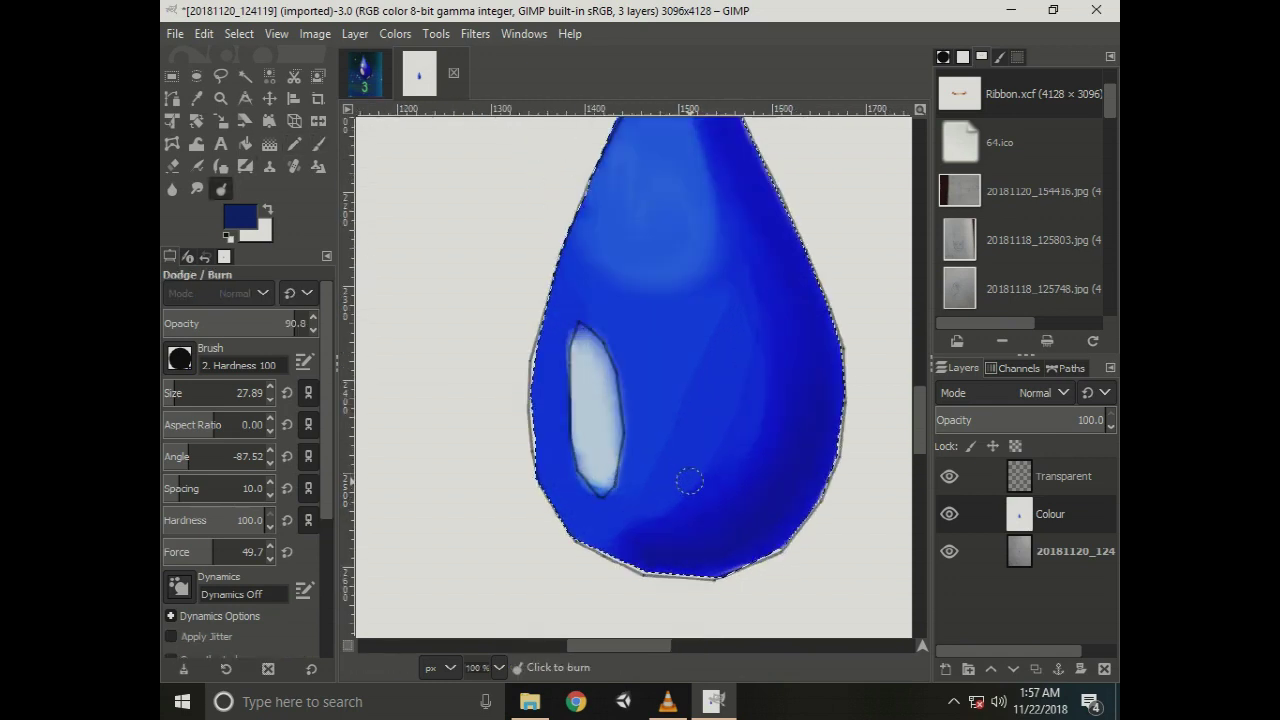
drag(550, 354, 548, 377)
drag(628, 553, 617, 548)
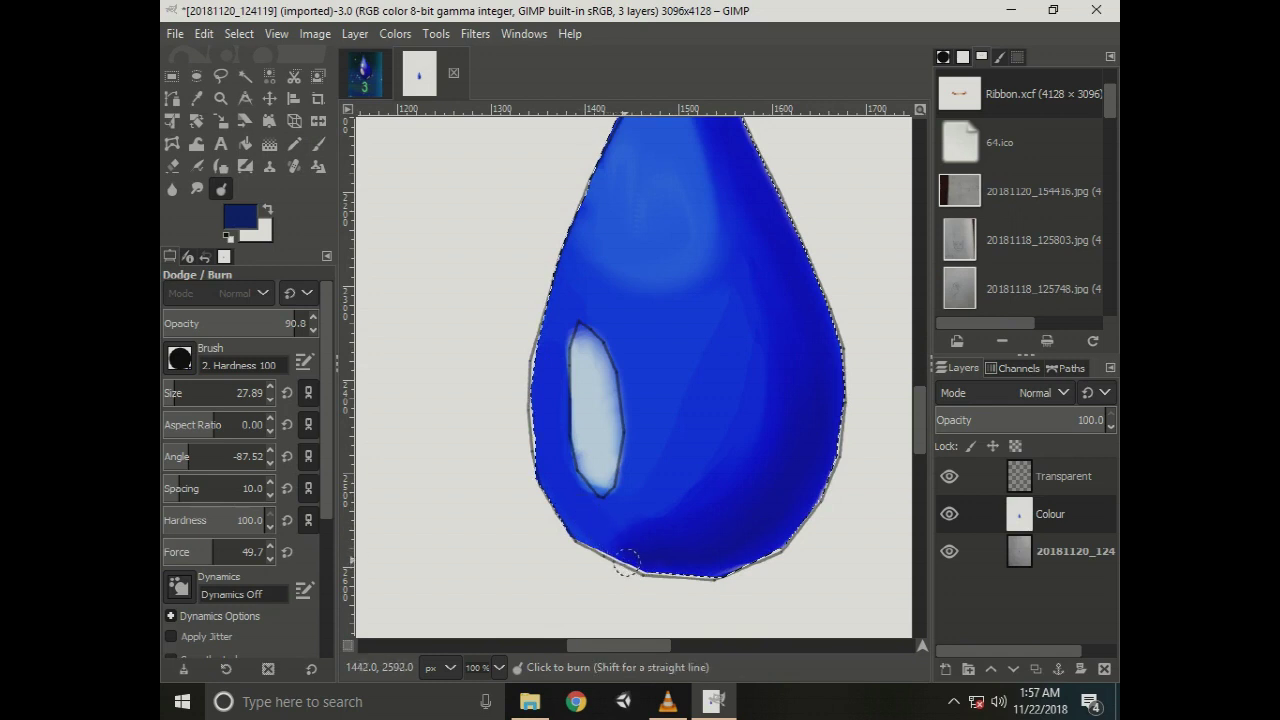
drag(551, 375, 557, 336)
drag(559, 321, 537, 440)
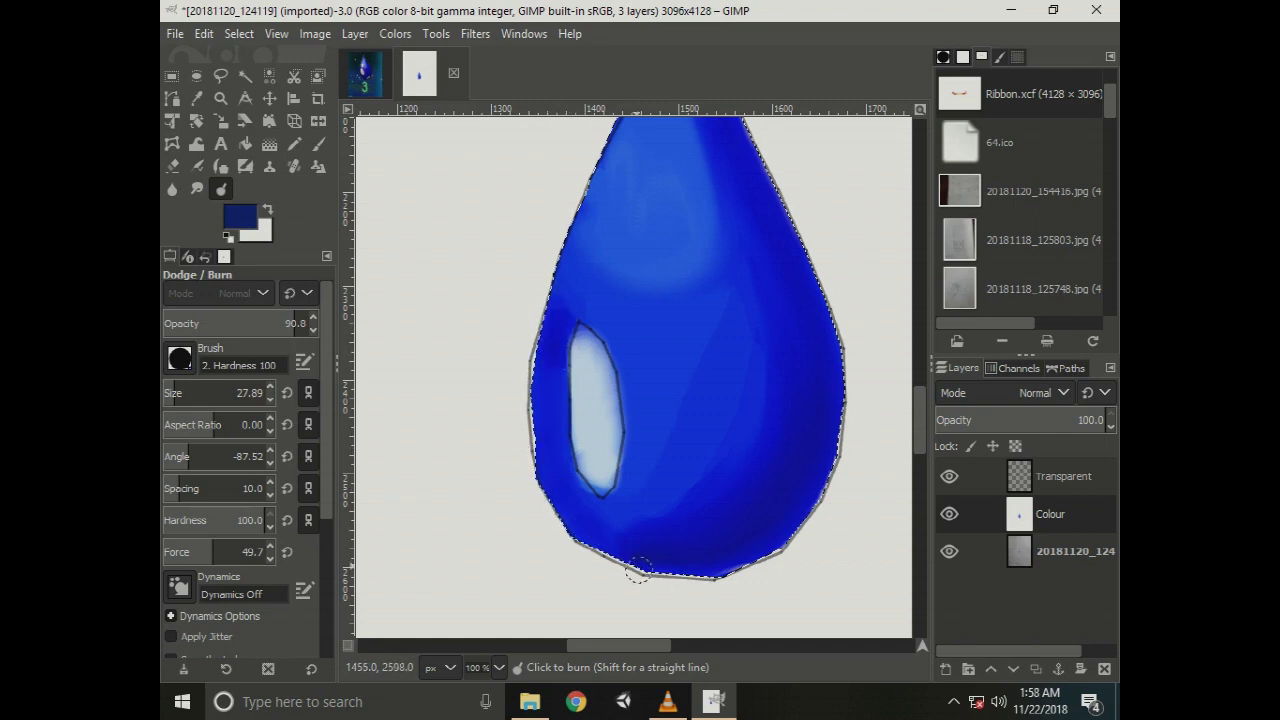
drag(547, 418, 561, 475)
Burn the drop's right, lower-right and upper-right edges up to the tip.
mouse_move(849, 457)
mouse_down()
mouse_move(825, 378)
mouse_move(825, 434)
mouse_up()
drag(780, 518, 766, 537)
mouse_move(809, 289)
mouse_down()
mouse_move(794, 278)
mouse_move(816, 320)
mouse_move(780, 238)
mouse_up()
scroll(704, 220, up, 3)
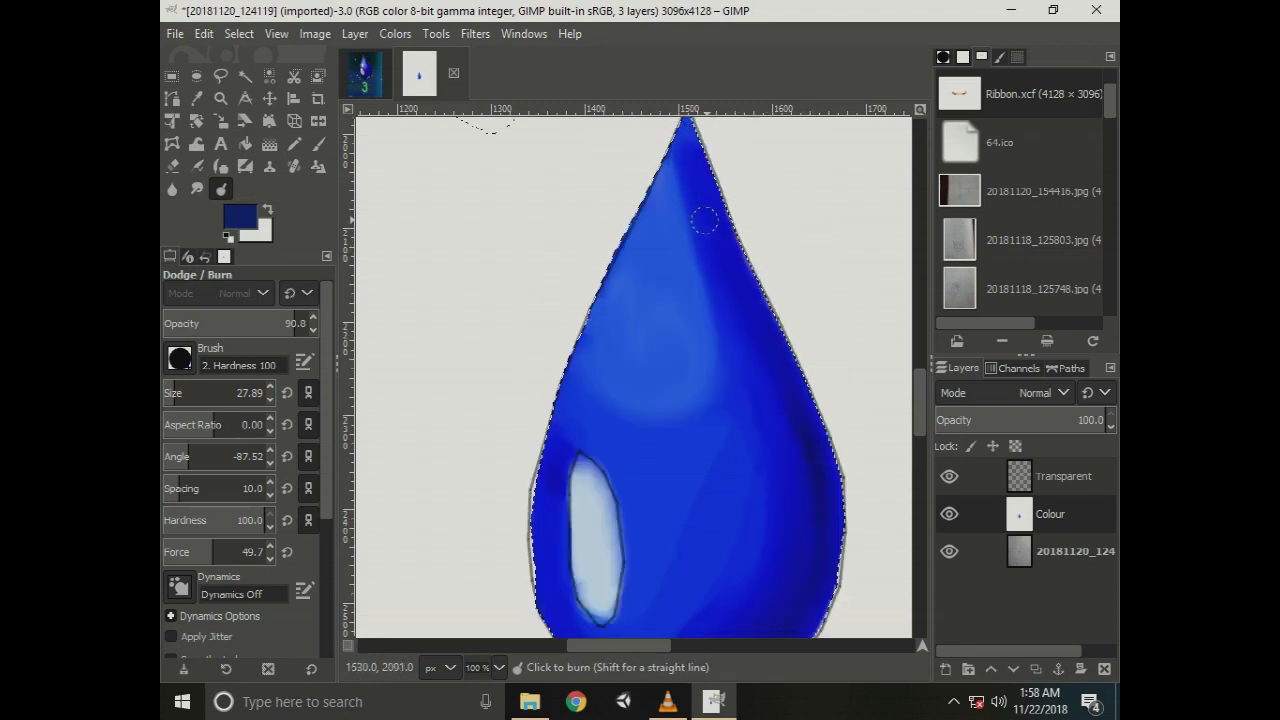
drag(699, 160, 704, 152)
drag(703, 152, 790, 377)
scroll(800, 410, down, 5)
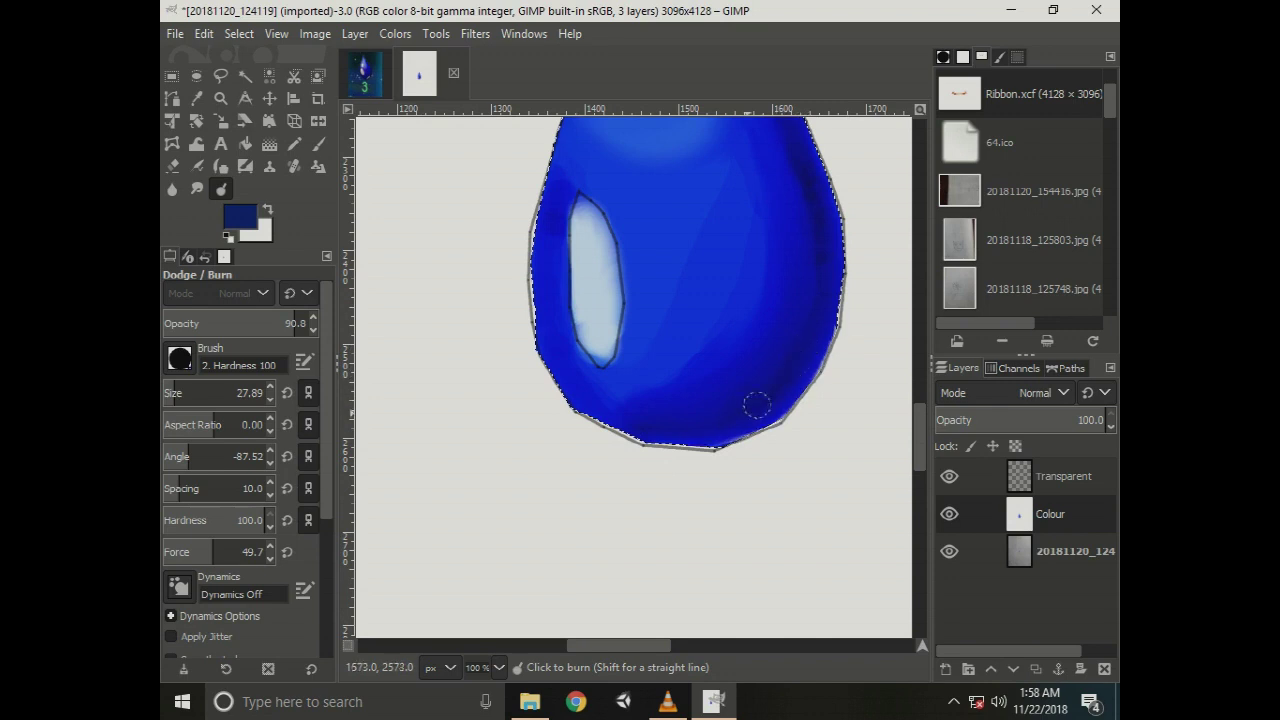
scroll(740, 390, up, 2)
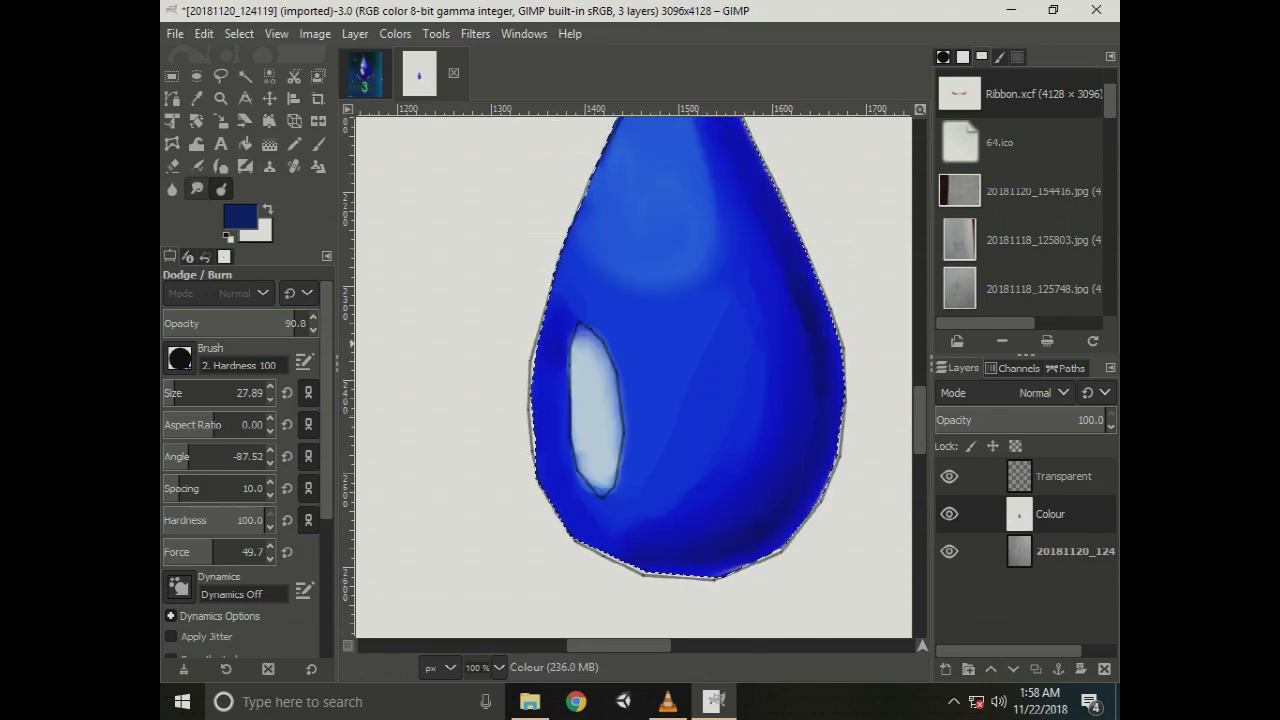
Switch to Smudge and blend the blue down the drop's right and lower-right edges.
click(196, 188)
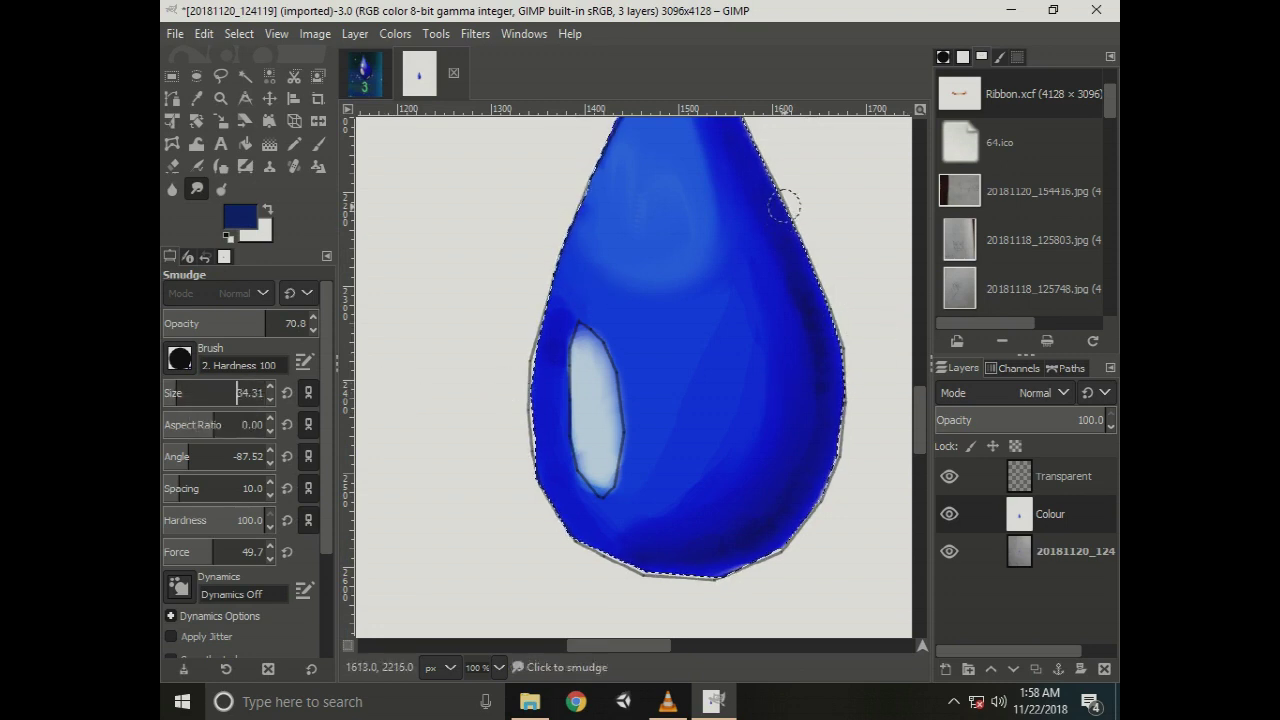
scroll(785, 205, up, 3)
drag(696, 135, 702, 188)
drag(719, 237, 783, 375)
mouse_move(804, 427)
mouse_down()
mouse_move(826, 471)
mouse_move(806, 400)
mouse_move(816, 443)
mouse_move(789, 420)
mouse_move(807, 463)
mouse_up()
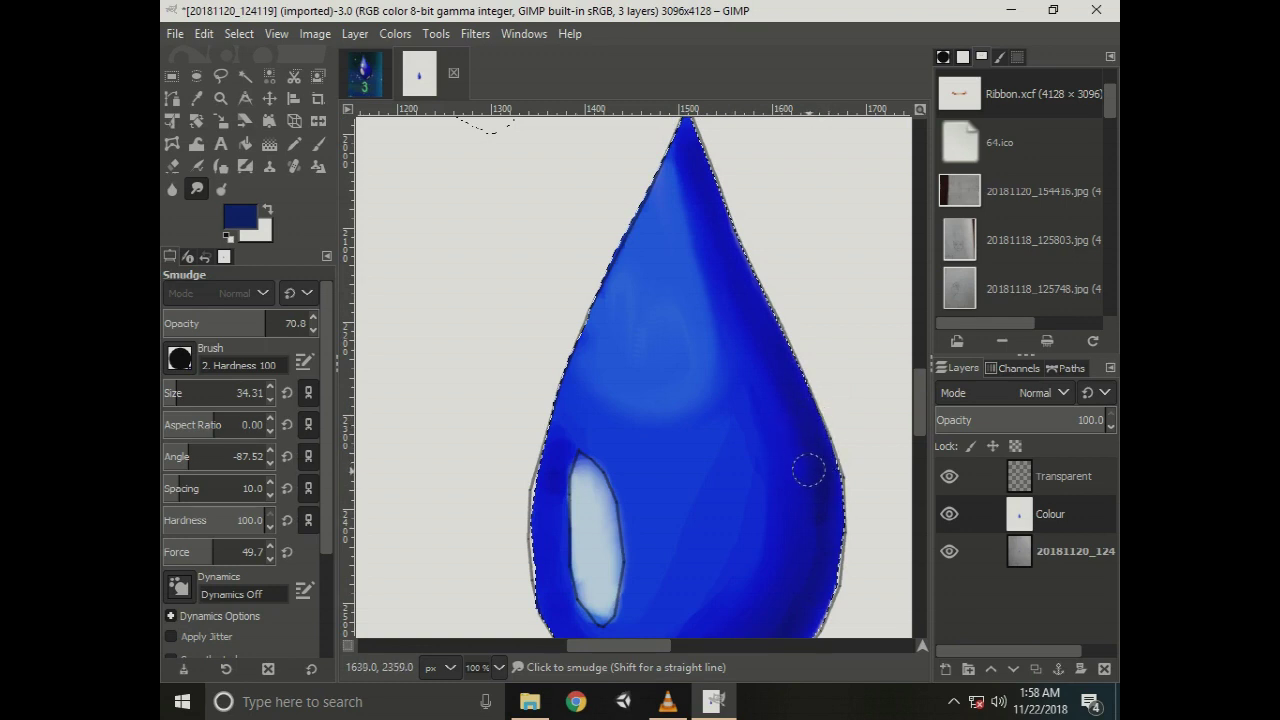
scroll(811, 531, down, 3)
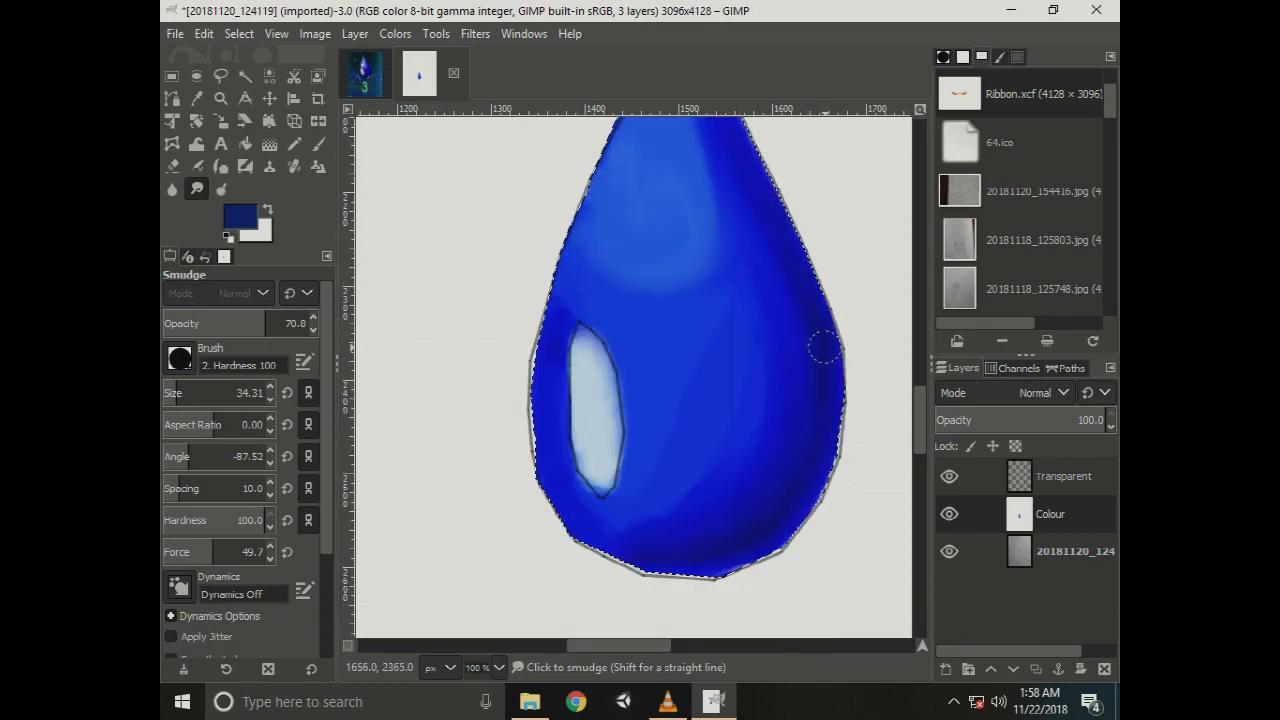
mouse_move(829, 401)
mouse_down()
mouse_move(829, 357)
mouse_move(843, 409)
mouse_move(818, 402)
mouse_move(812, 460)
mouse_up()
mouse_move(785, 514)
mouse_down()
mouse_move(794, 508)
mouse_move(749, 537)
mouse_move(803, 491)
mouse_move(792, 508)
mouse_up()
scroll(783, 489, down, 3)
scroll(790, 420, up, 2)
Smudge the blue smoothly along the drop's bottom edge.
mouse_move(801, 340)
mouse_down()
mouse_move(740, 394)
mouse_move(634, 446)
mouse_up()
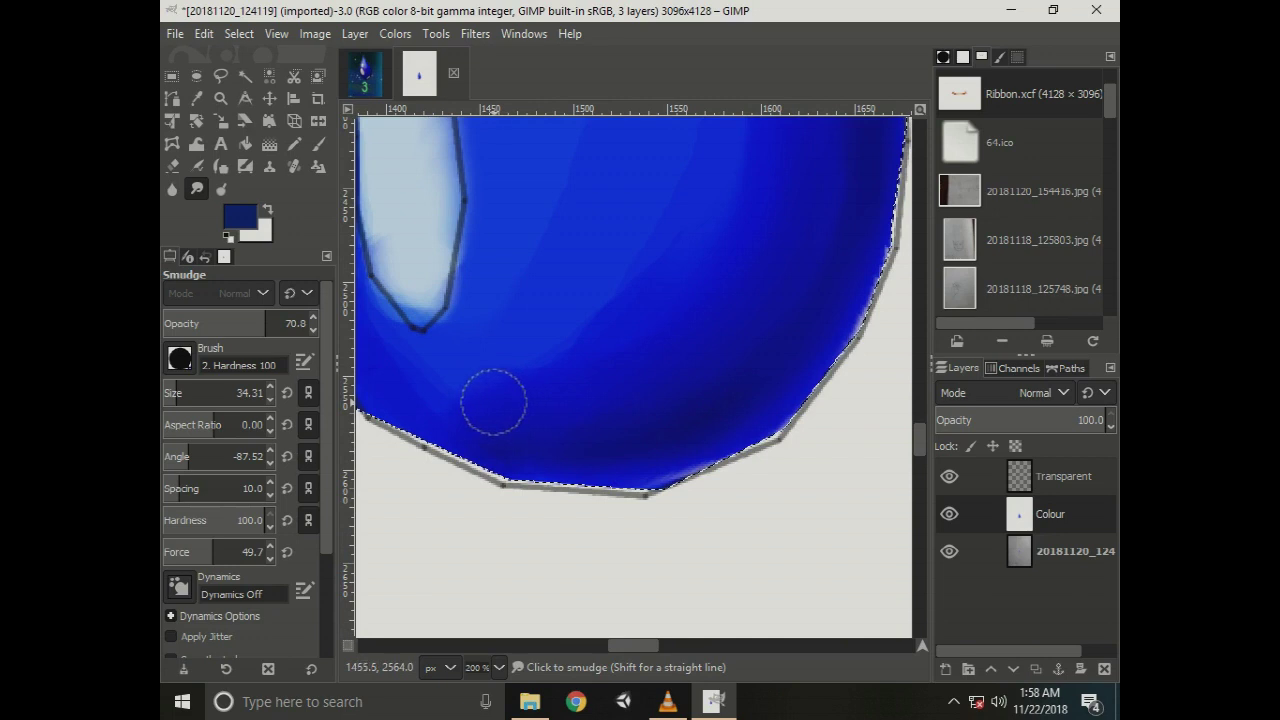
mouse_move(480, 426)
mouse_down()
mouse_move(591, 463)
mouse_move(676, 452)
mouse_up()
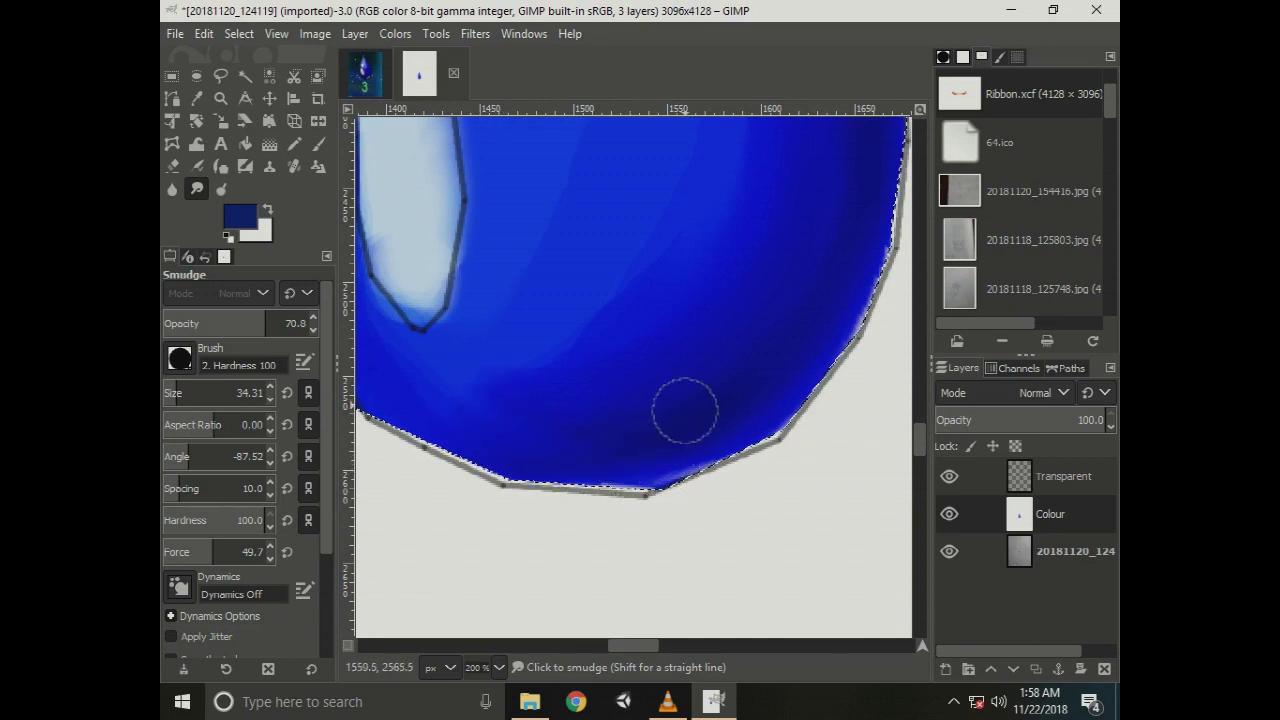
ctrl+scroll(686, 408, down, 1)
ctrl+scroll(623, 397, down, 1)
ctrl+scroll(640, 216, up, 1)
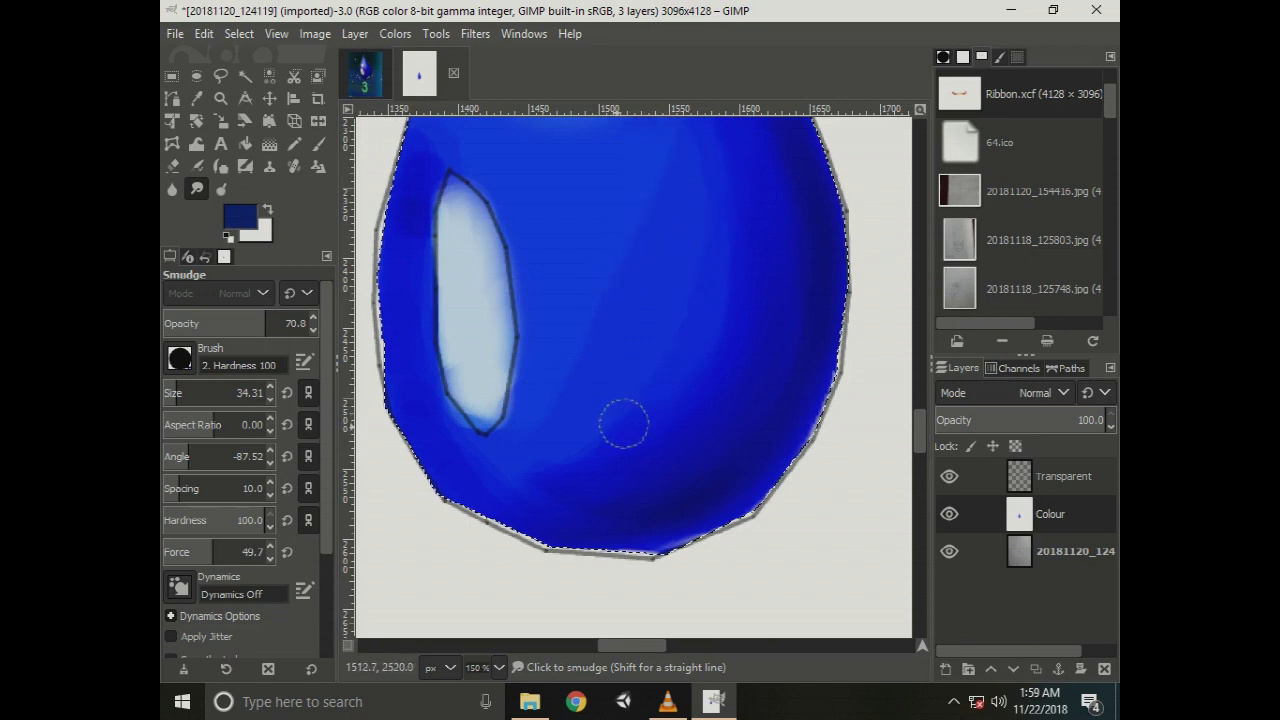
ctrl+scroll(616, 258, down, 1)
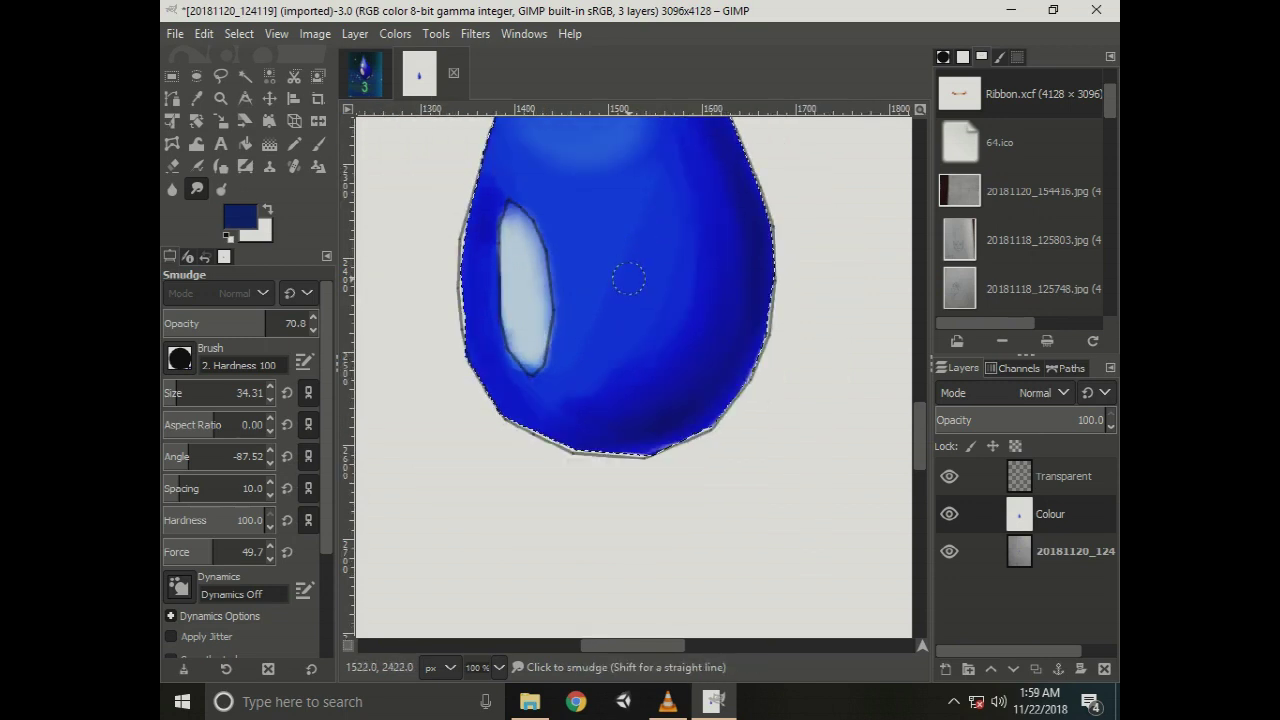
ctrl+scroll(640, 260, down, 1)
ctrl+scroll(600, 245, up, 1)
ctrl+scroll(560, 236, up, 2)
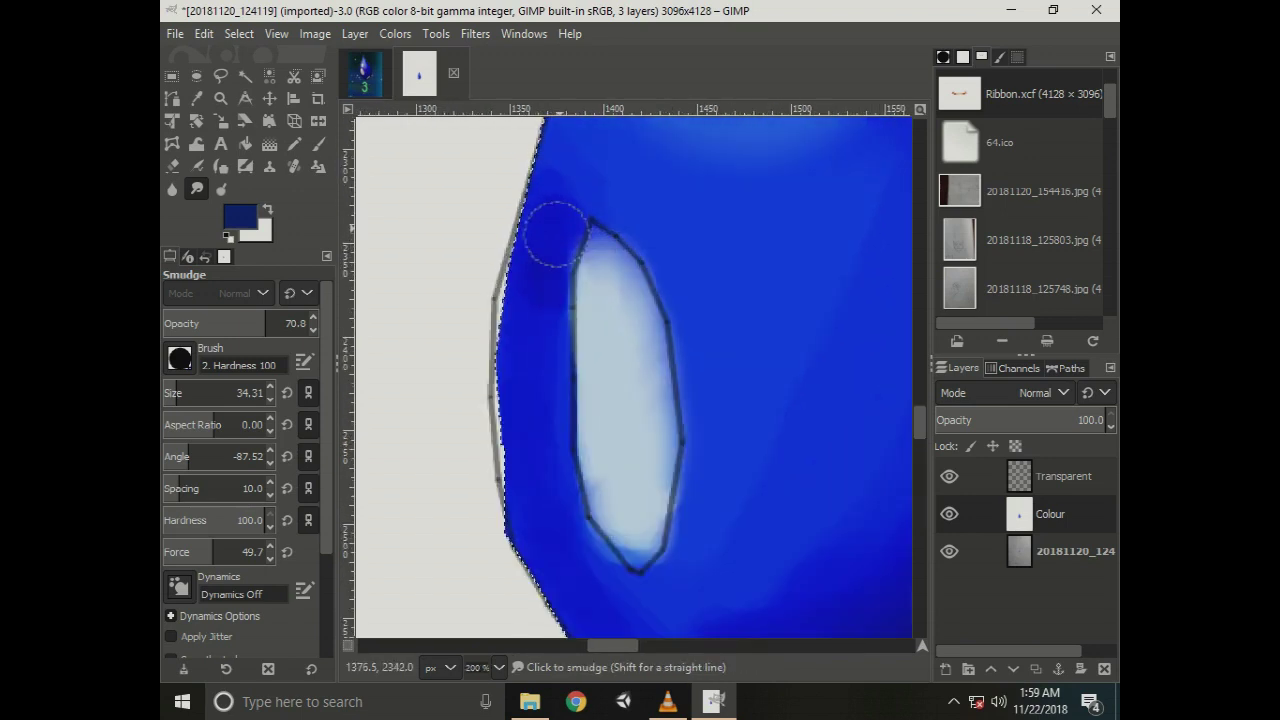
Smudge the dark blue down the left edge and touch up the right side.
drag(555, 233, 556, 330)
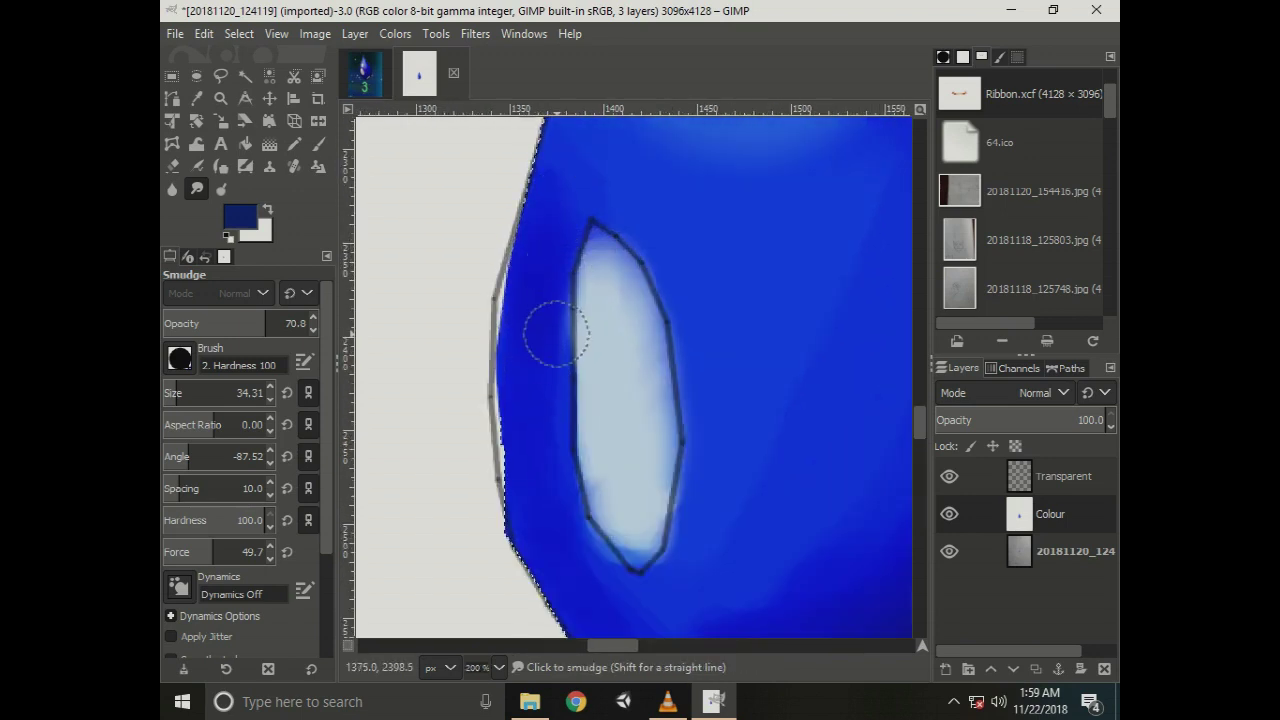
ctrl+scroll(780, 274, down, 2)
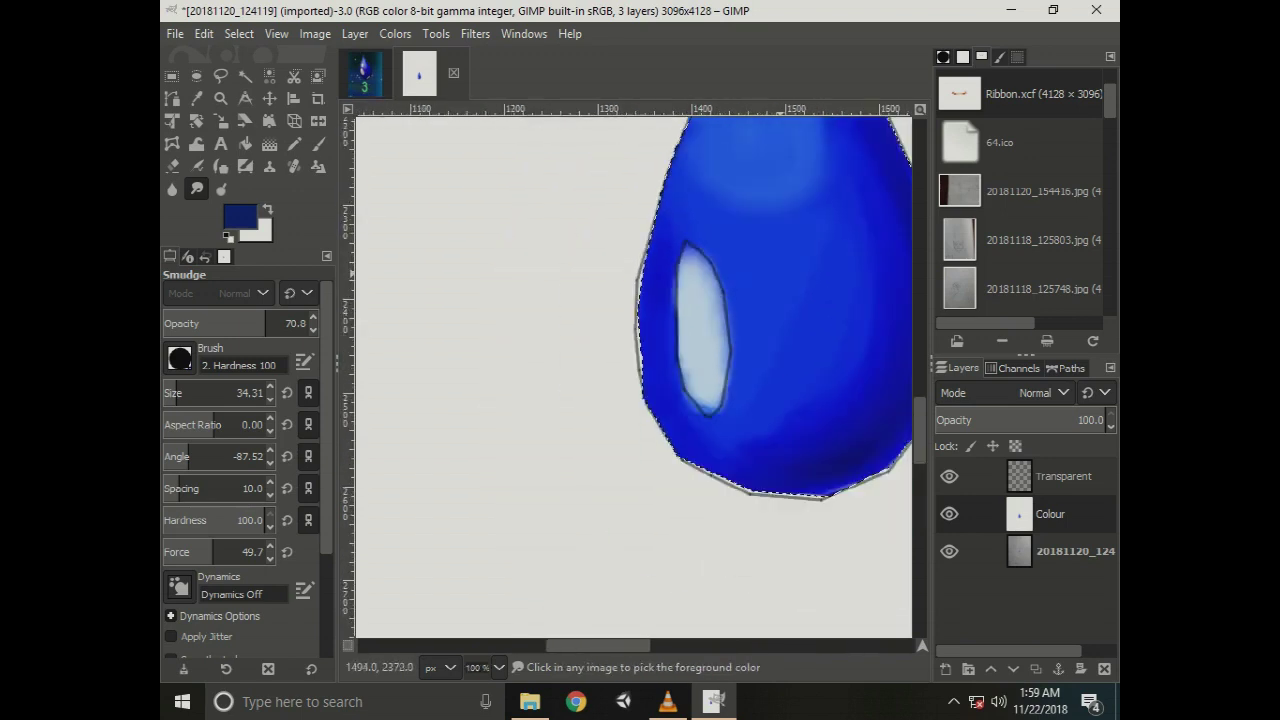
ctrl+scroll(740, 135, down, 2)
ctrl+scroll(737, 129, down, 1)
ctrl+scroll(609, 214, down, 1)
ctrl+scroll(587, 328, down, 2)
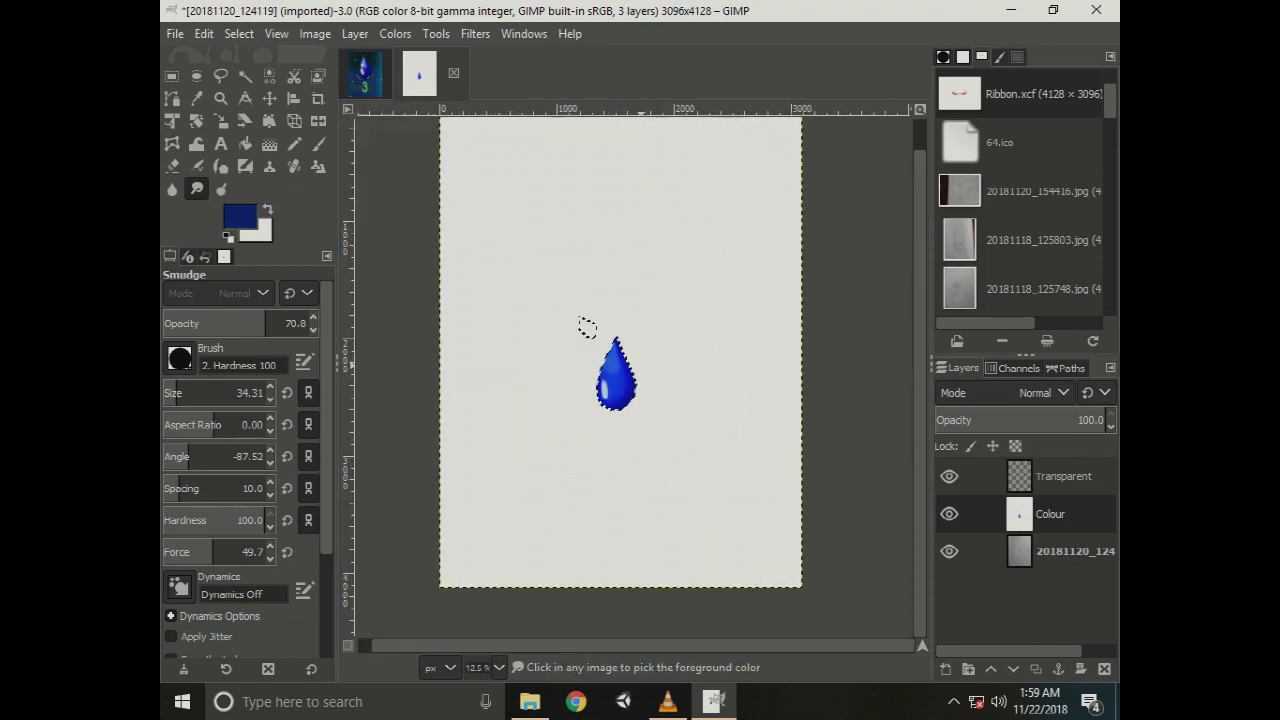
ctrl+scroll(609, 469, up, 2)
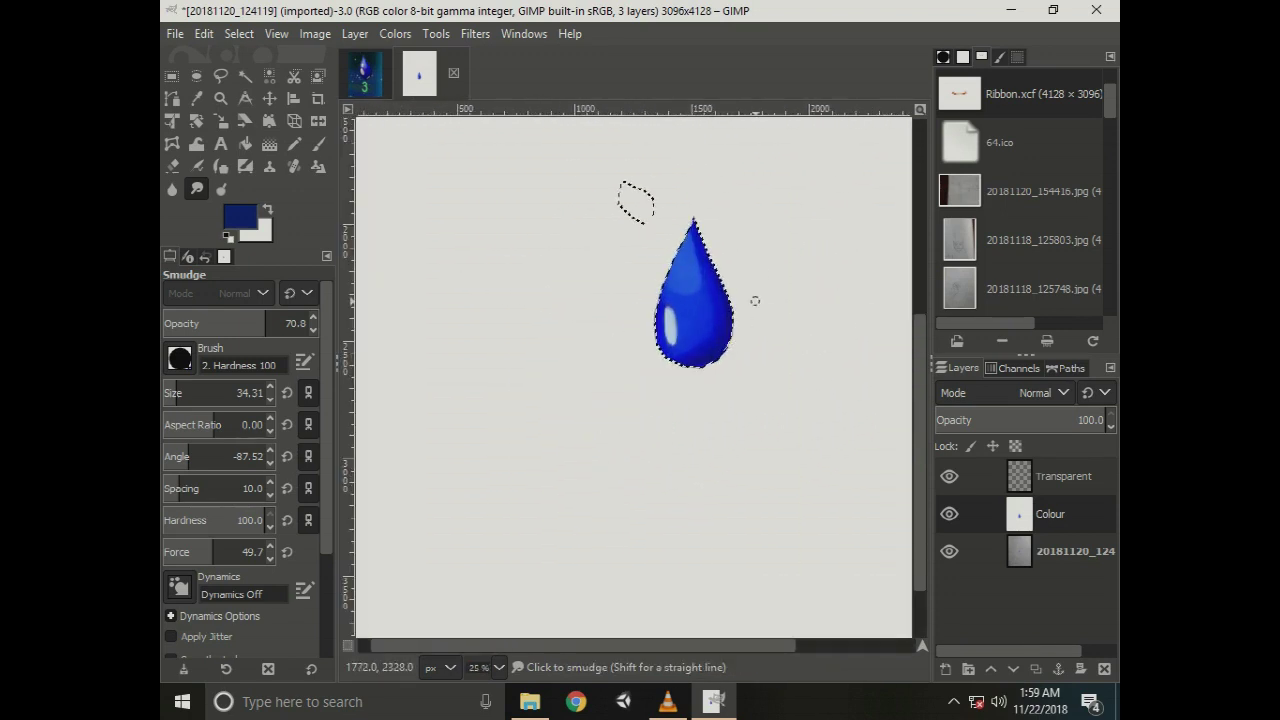
scroll(795, 226, up, 3)
drag(817, 334, 768, 317)
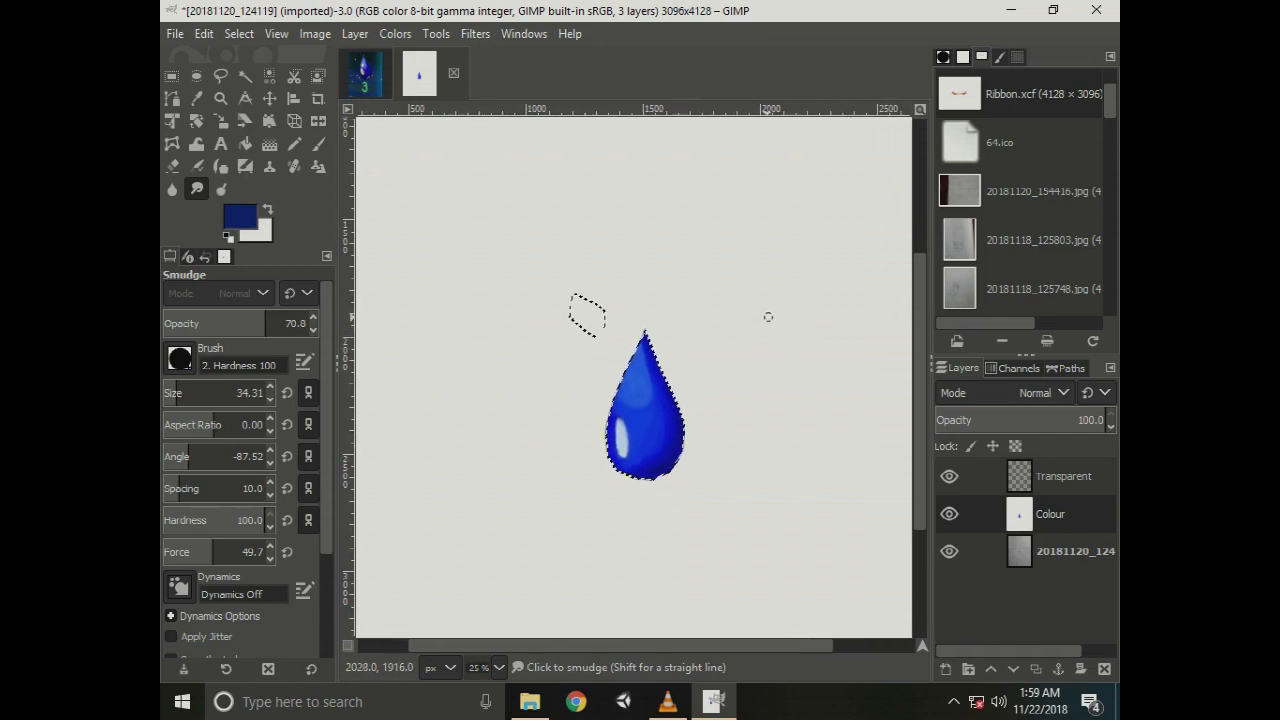
Blend the upper-body shading toward the drop's pointed tip, ending with Dodge/Burn selected.
click(318, 143)
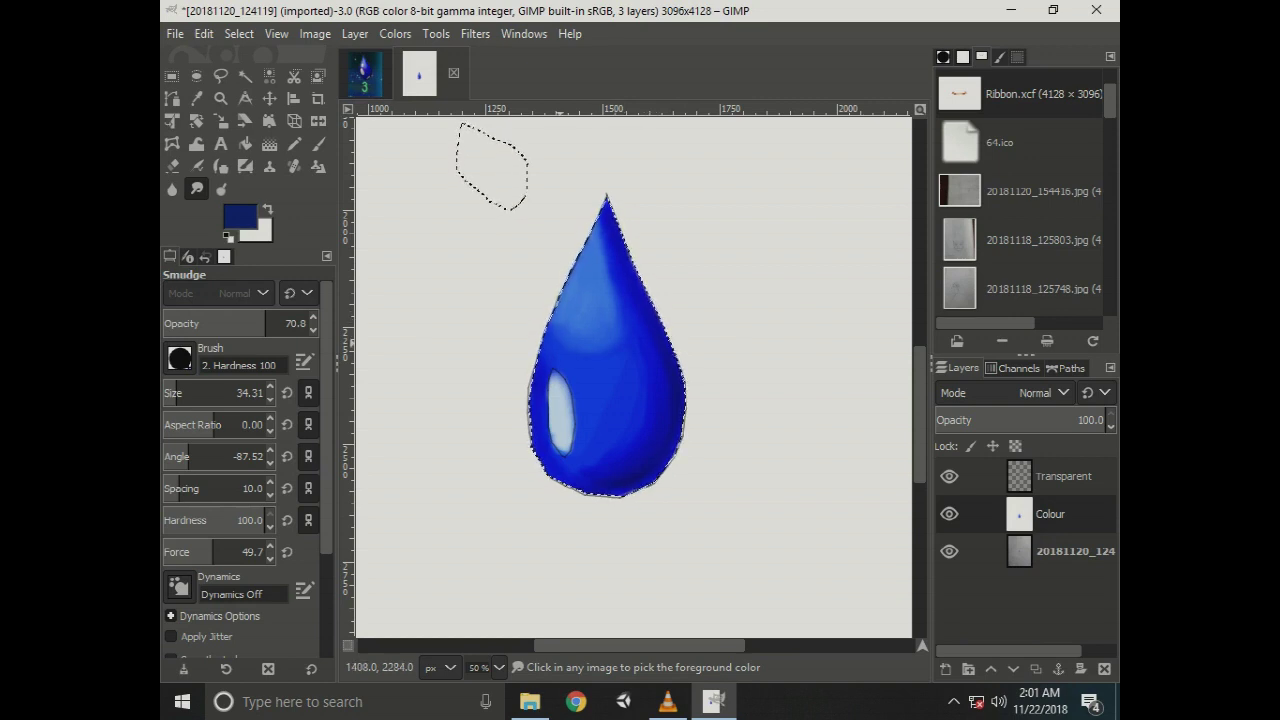
scroll(600, 320, up, 2)
scroll(580, 310, up, 1)
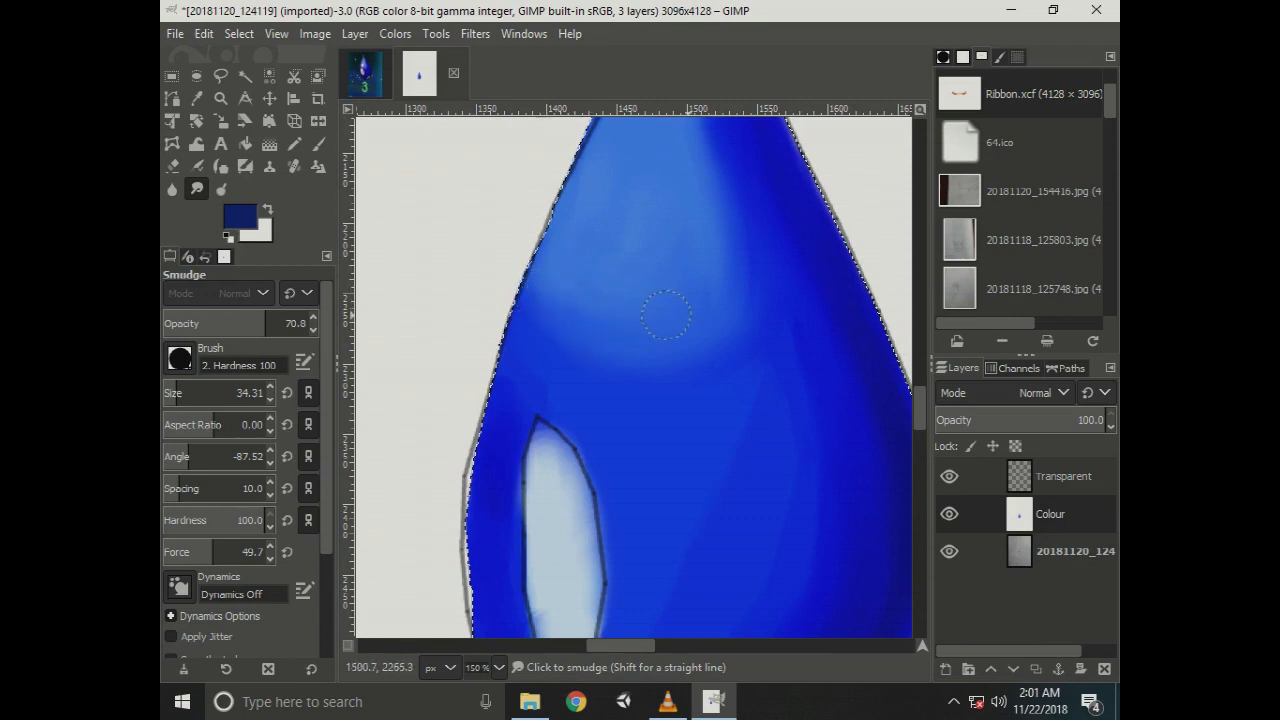
scroll(665, 298, down, 1)
scroll(660, 308, down, 1)
scroll(652, 318, down, 1)
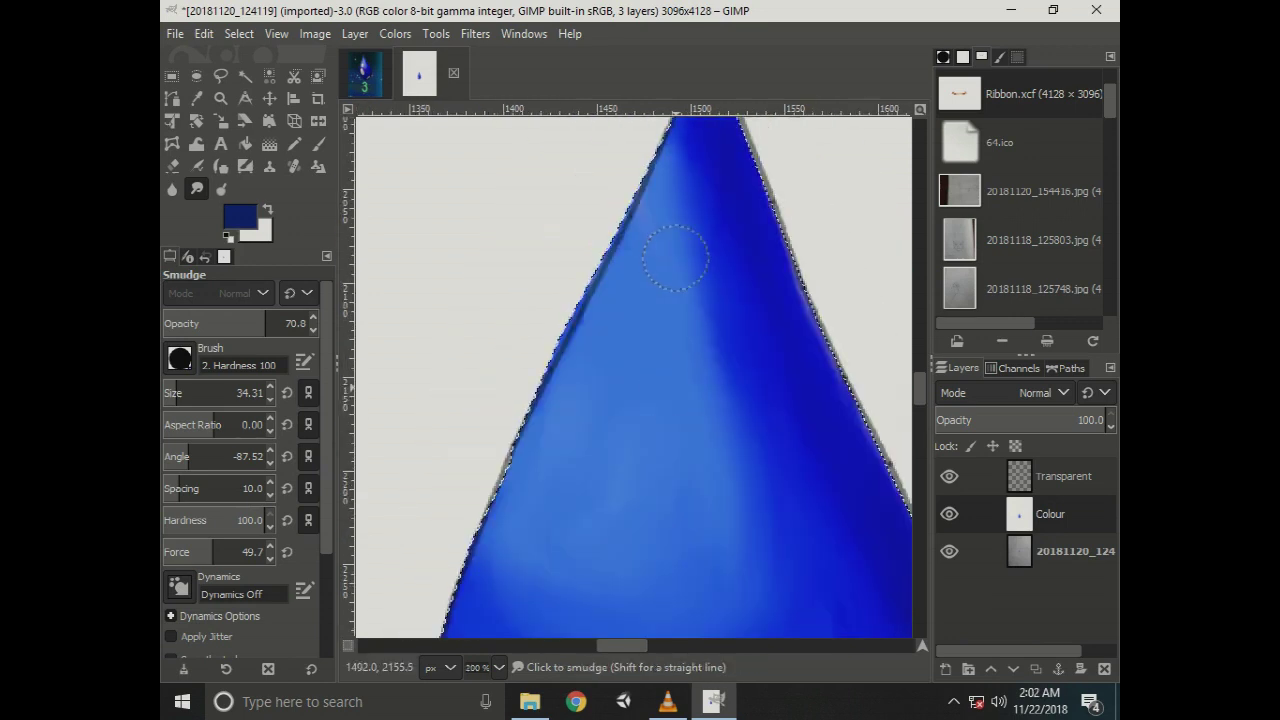
scroll(645, 328, down, 1)
click(221, 188)
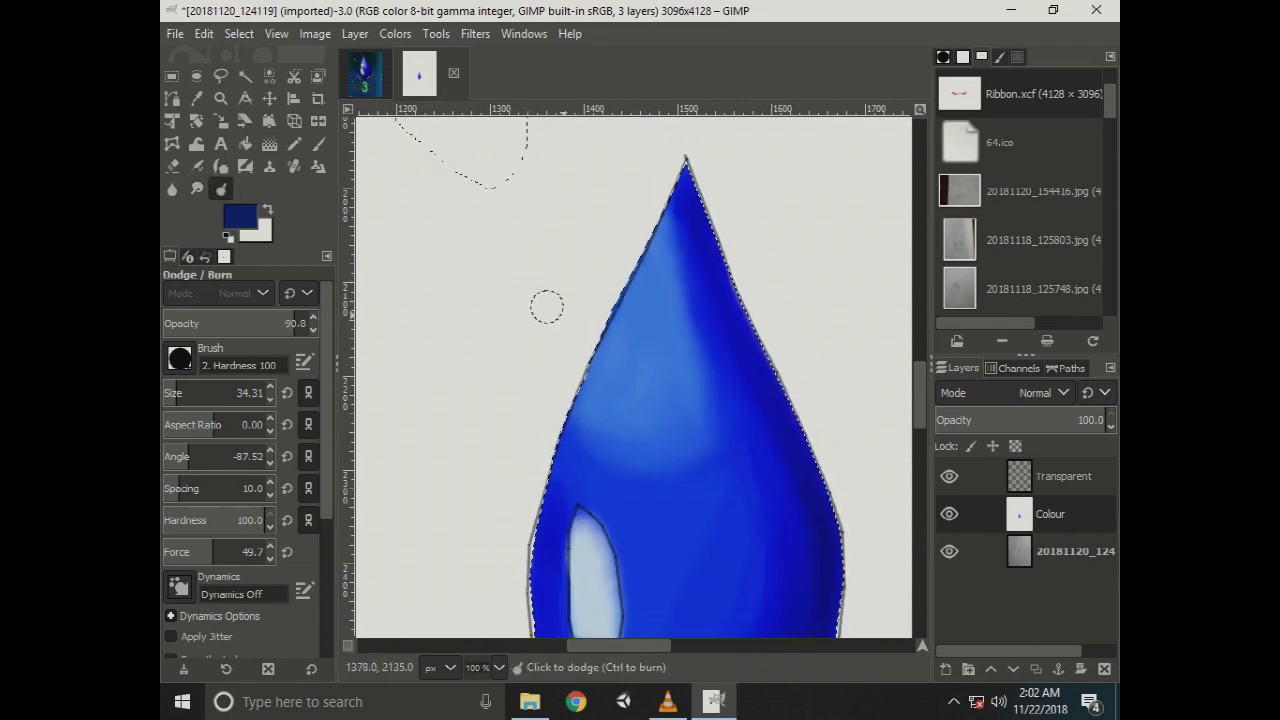
Dodge a small light spot on the drop's upper left and smudge it soft.
click(623, 361)
drag(623, 361, 631, 372)
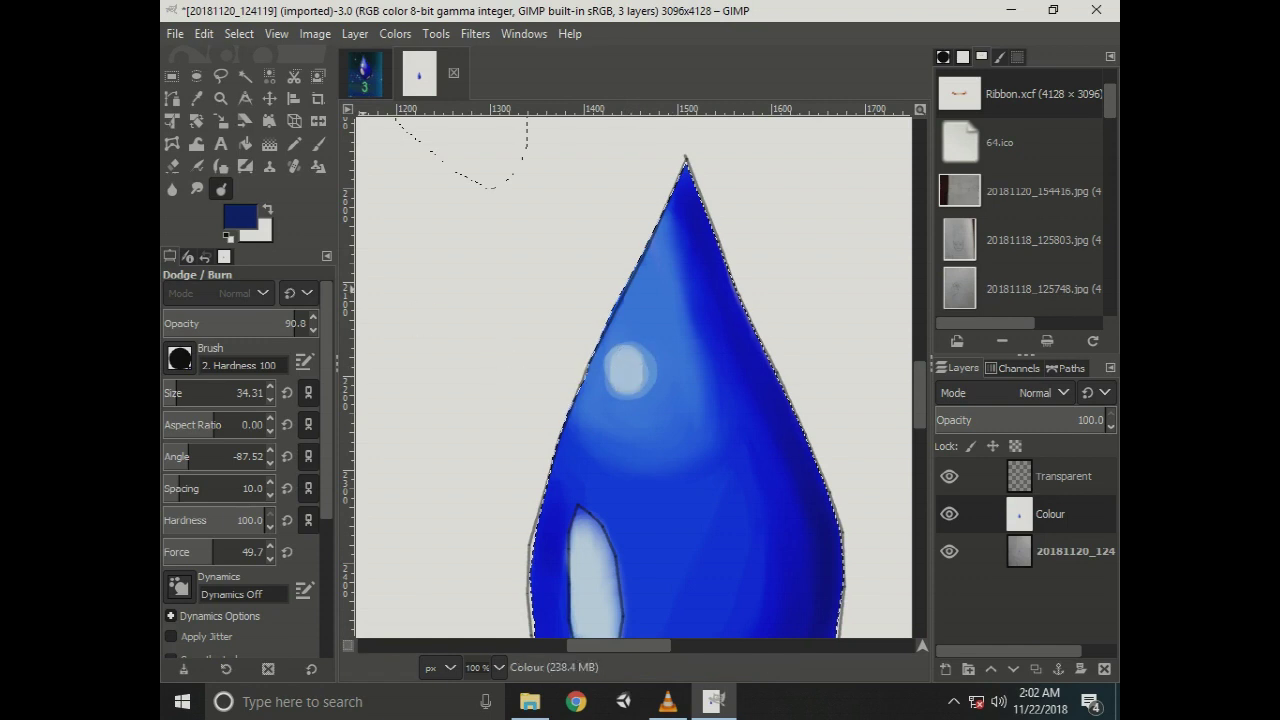
key(s)
drag(628, 400, 610, 402)
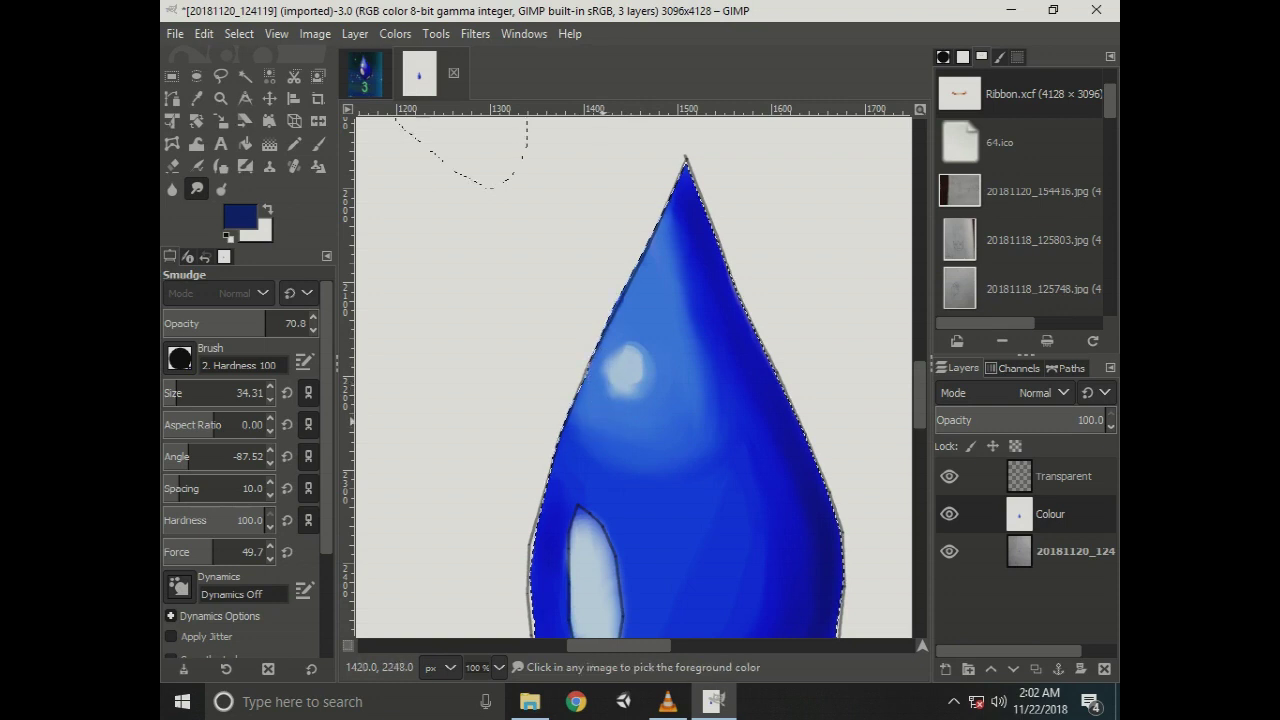
Lower the brush size to 15.39 and return to the Dodge/Burn tool.
scroll(237, 393, up, 1)
scroll(237, 393, down, 20)
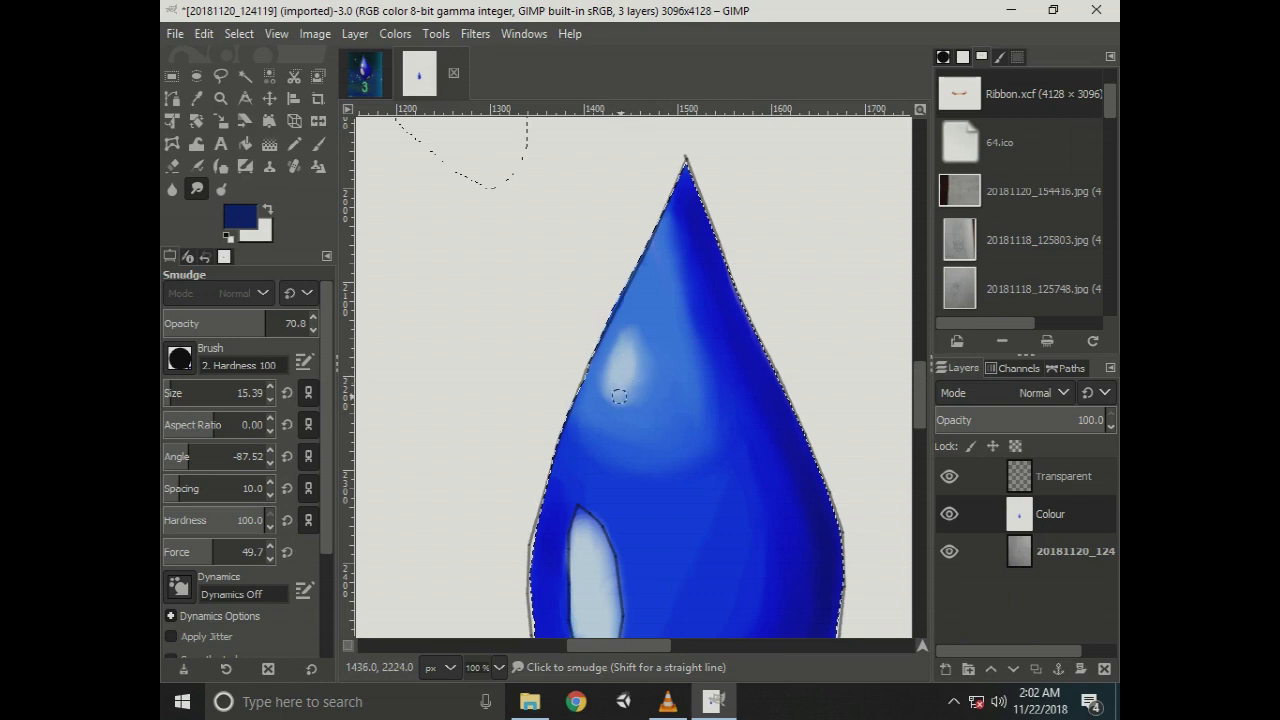
scroll(686, 384, down, 2)
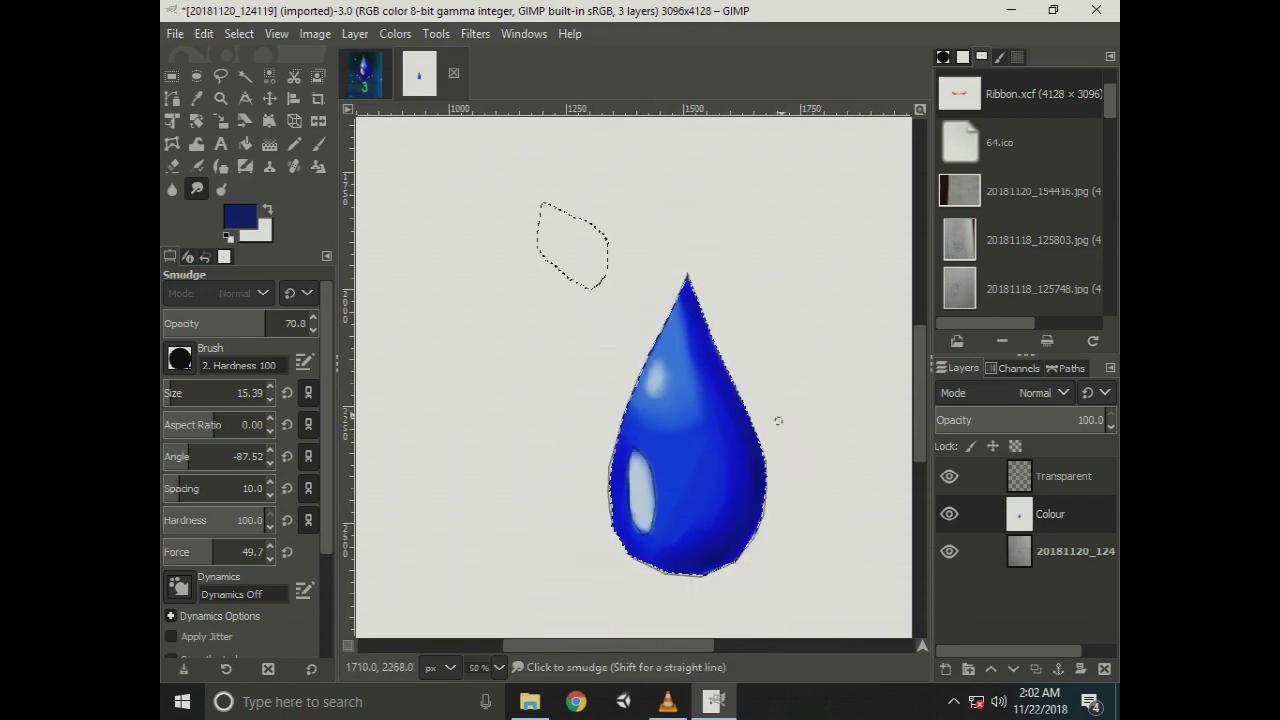
scroll(849, 491, down, 2)
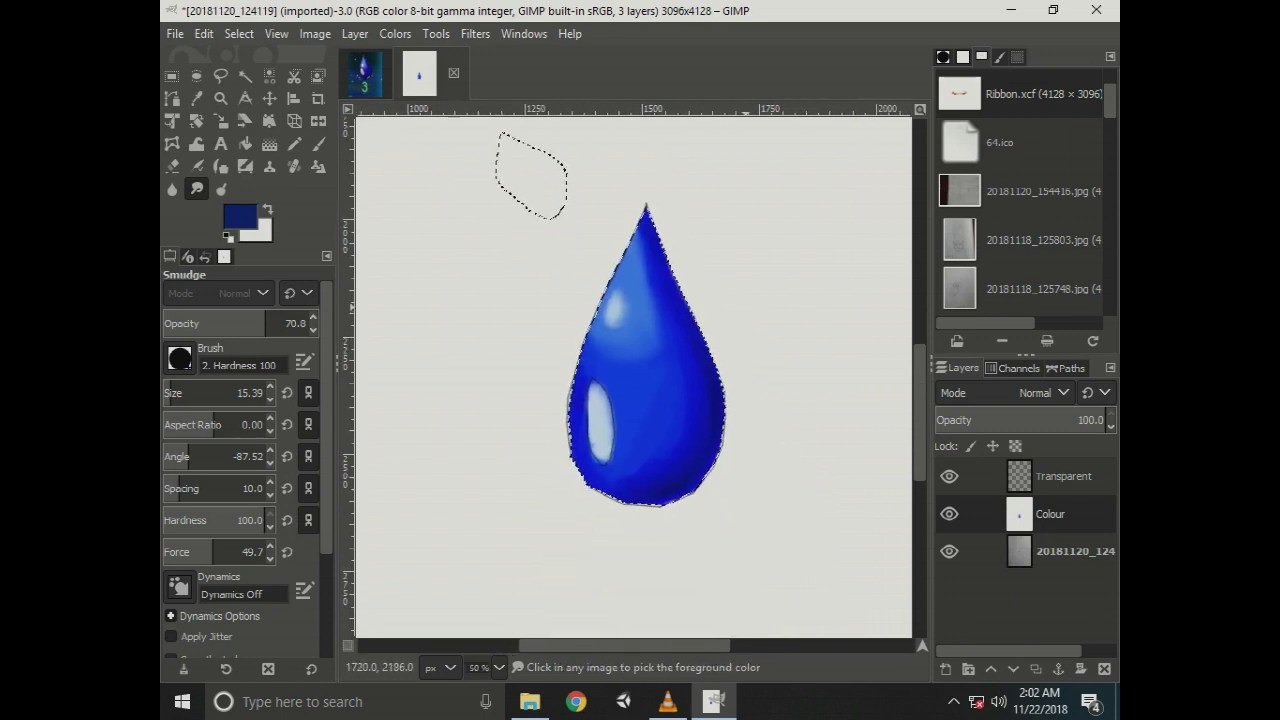
scroll(766, 327, down, 1)
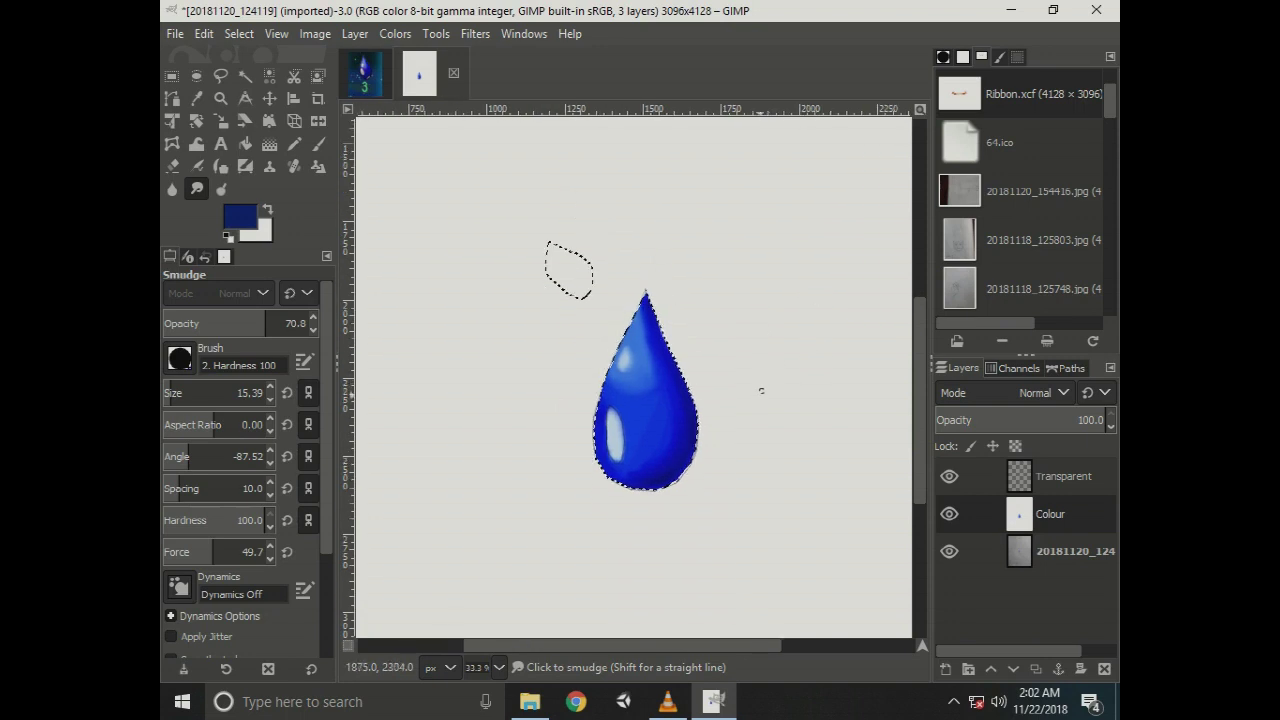
scroll(749, 414, down, 1)
scroll(611, 411, up, 1)
scroll(611, 411, up, 2)
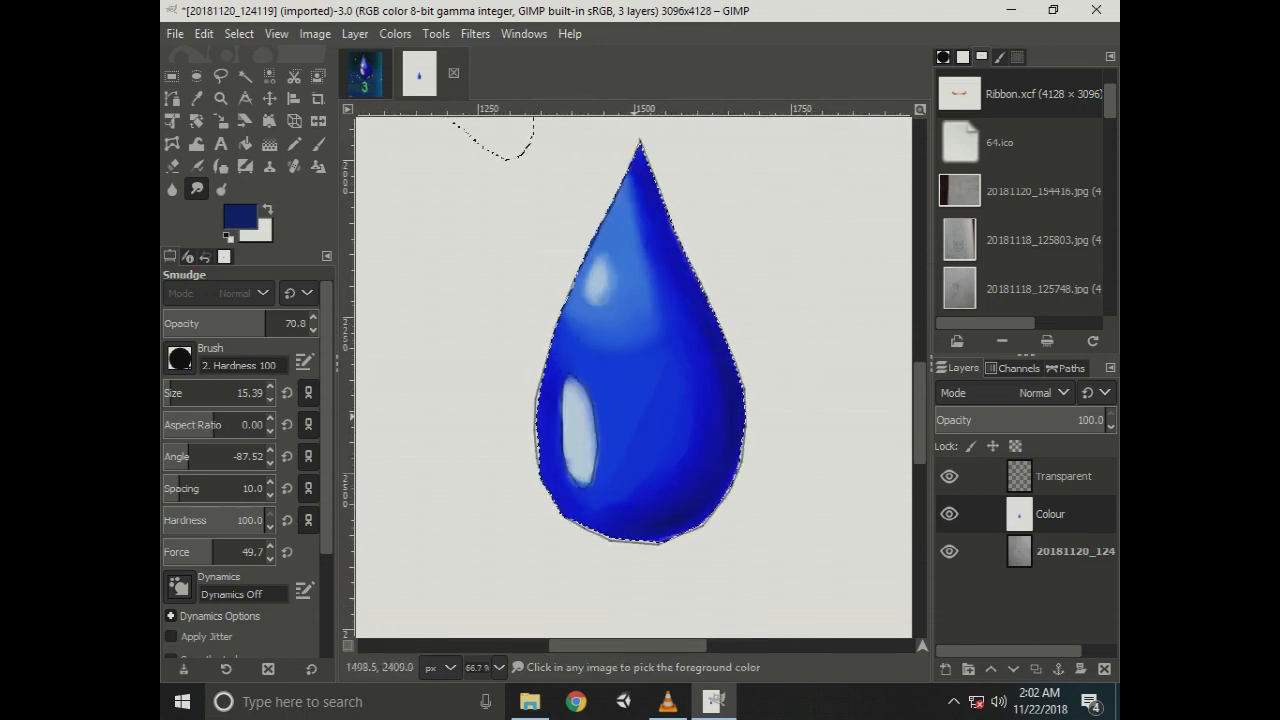
scroll(611, 411, up, 2)
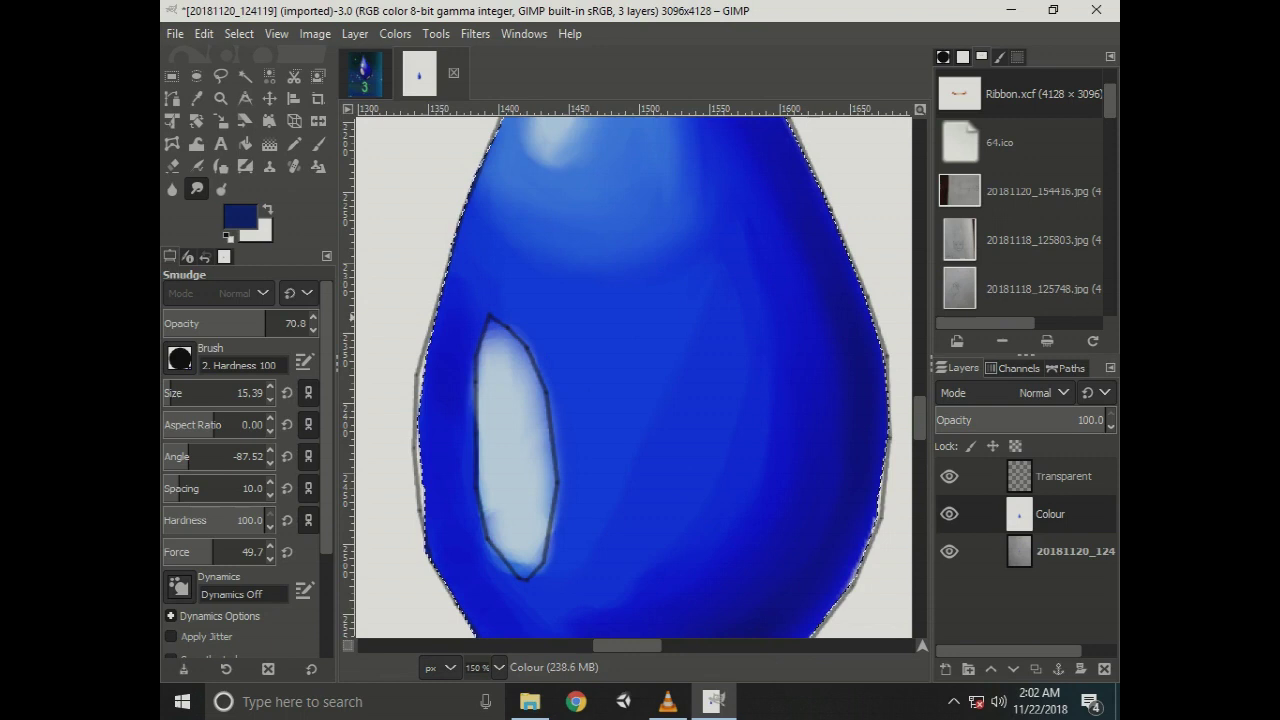
click(221, 188)
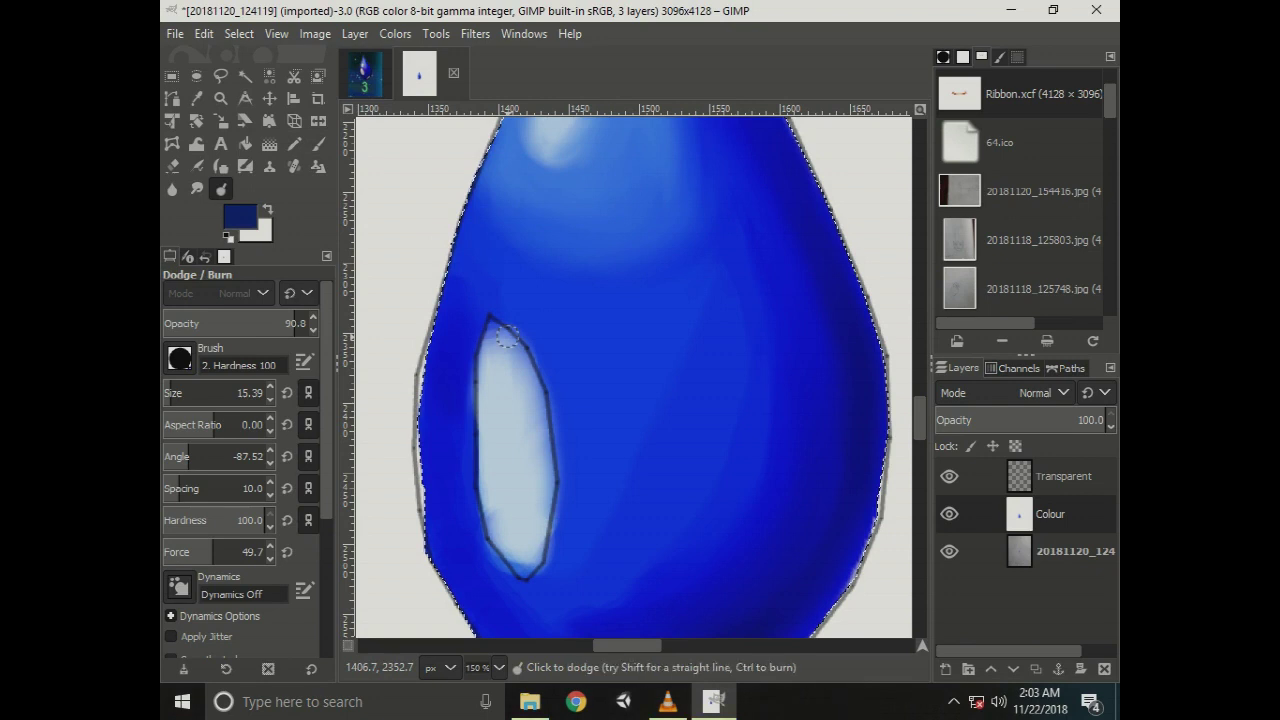
Burn the highlight's upper-right edge, then smudge its upper, lower and left edges into the blue.
drag(507, 336, 522, 358)
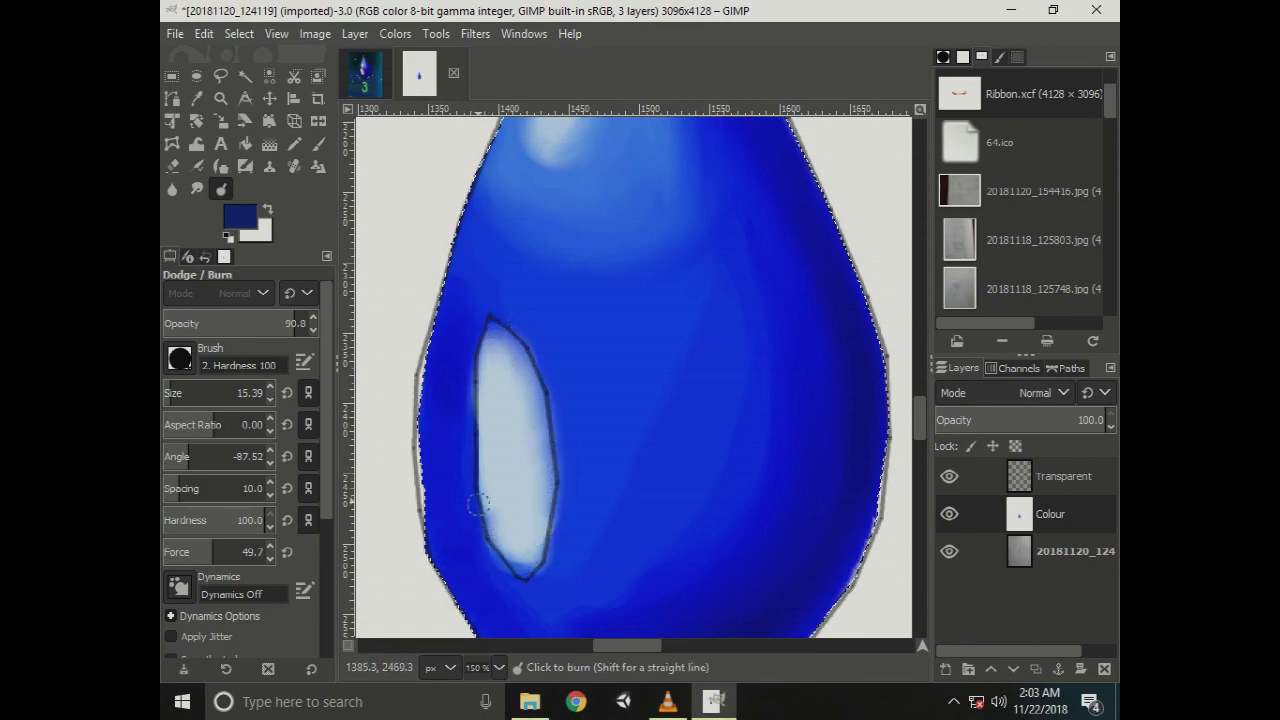
click(197, 189)
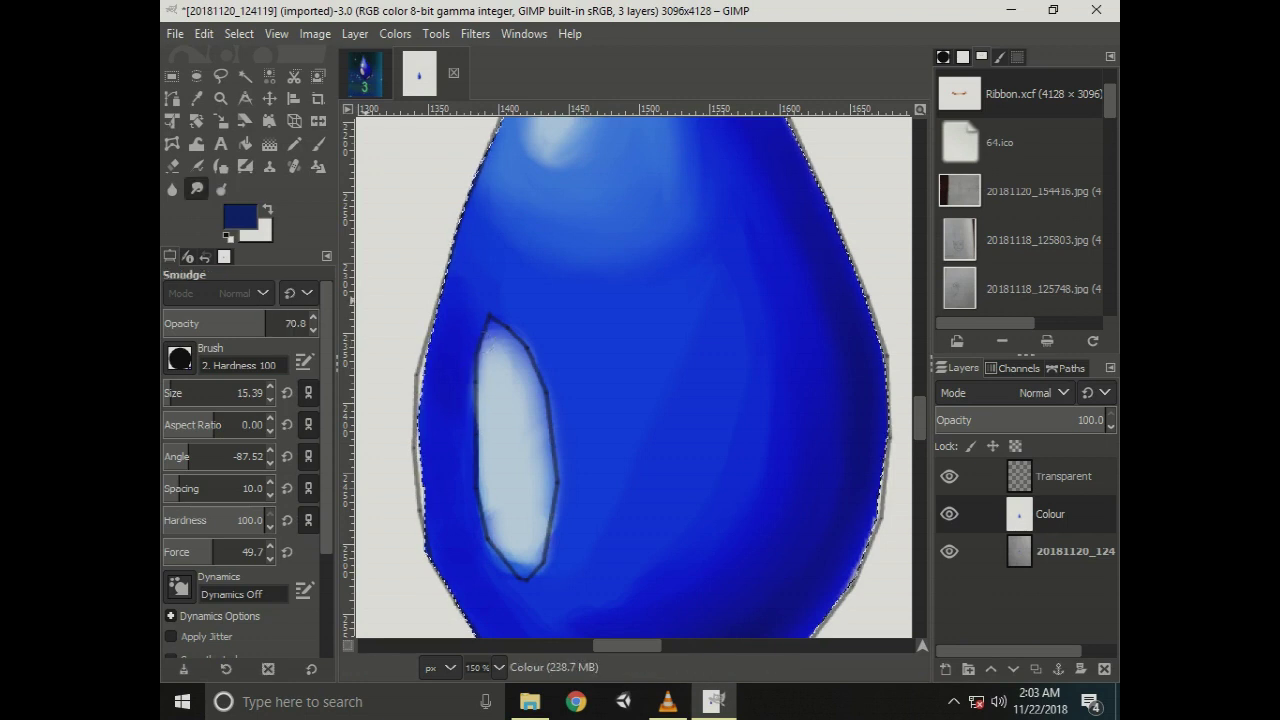
drag(543, 409, 527, 399)
mouse_move(548, 478)
mouse_down()
mouse_move(500, 586)
mouse_move(482, 493)
mouse_up()
mouse_move(520, 578)
mouse_down()
mouse_move(490, 515)
mouse_move(472, 345)
mouse_move(482, 392)
mouse_move(476, 408)
mouse_move(463, 396)
mouse_move(473, 410)
mouse_move(482, 380)
mouse_move(471, 466)
mouse_move(492, 535)
mouse_move(533, 584)
mouse_move(533, 553)
mouse_up()
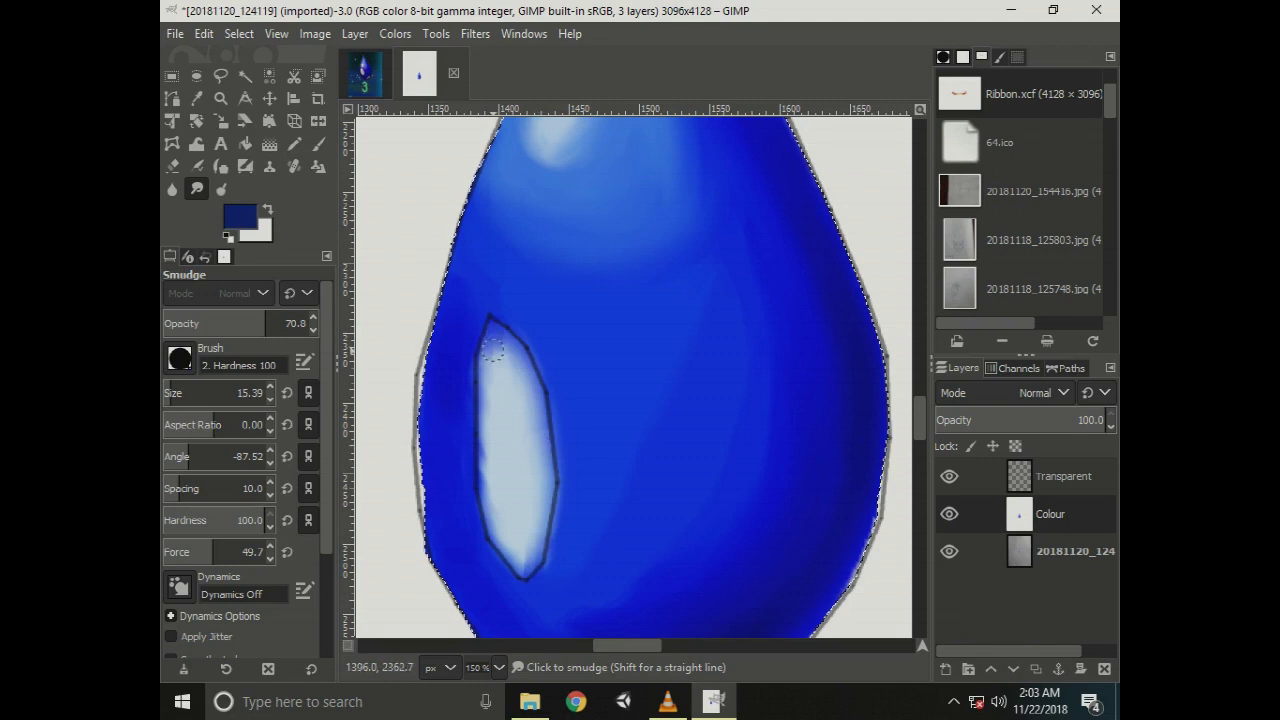
scroll(601, 226, down, 2)
Check the Astral Tournament reference image, return to the drop, and select the Paintbrush.
scroll(620, 300, down, 2)
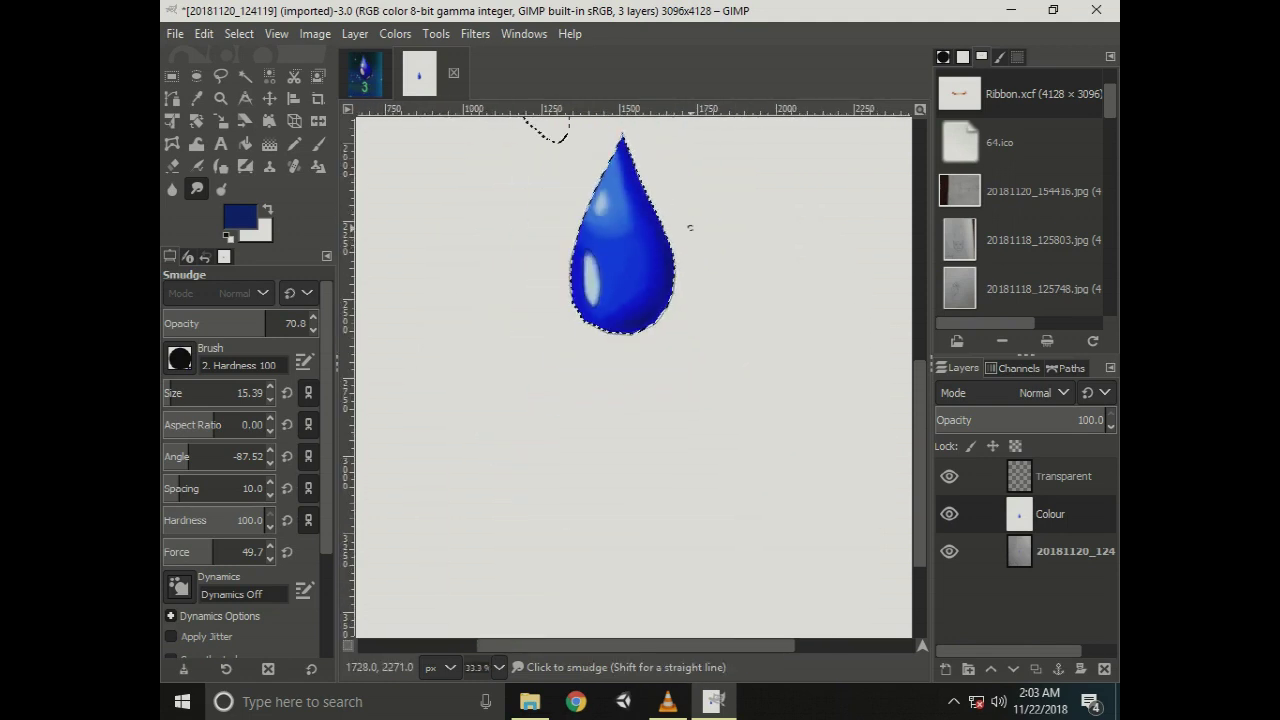
scroll(620, 300, up, 2)
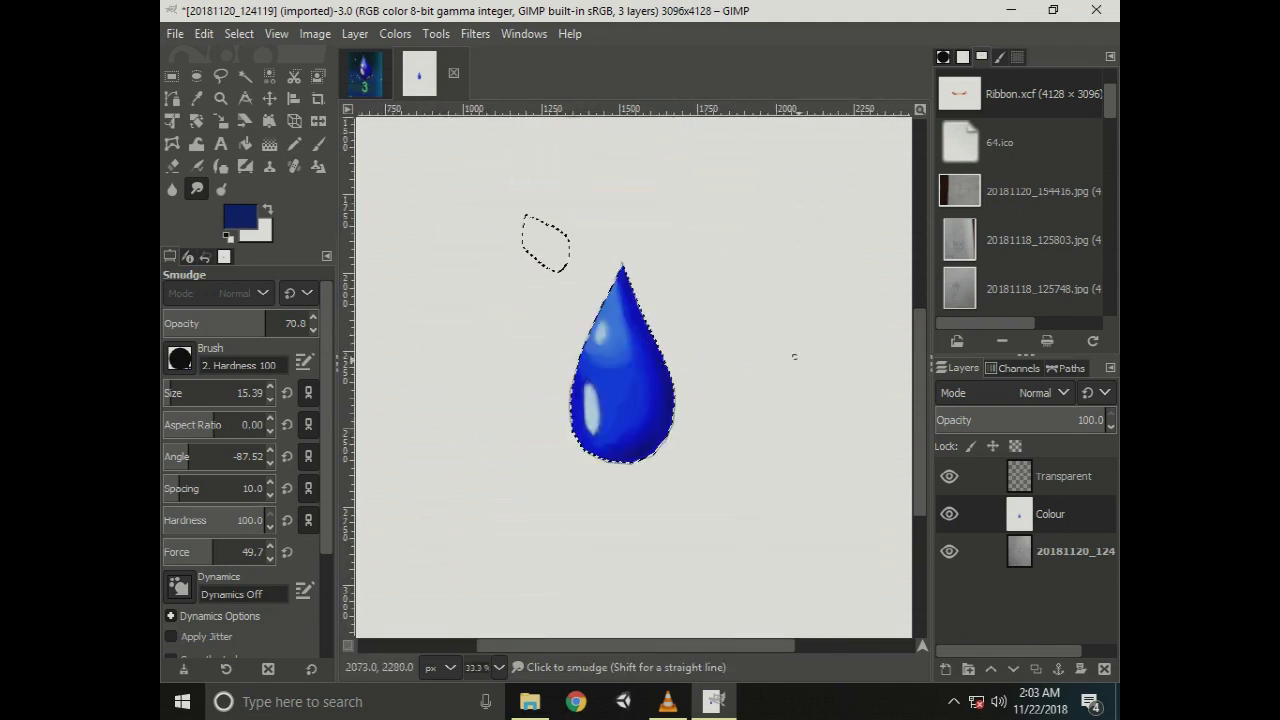
scroll(646, 368, up, 2)
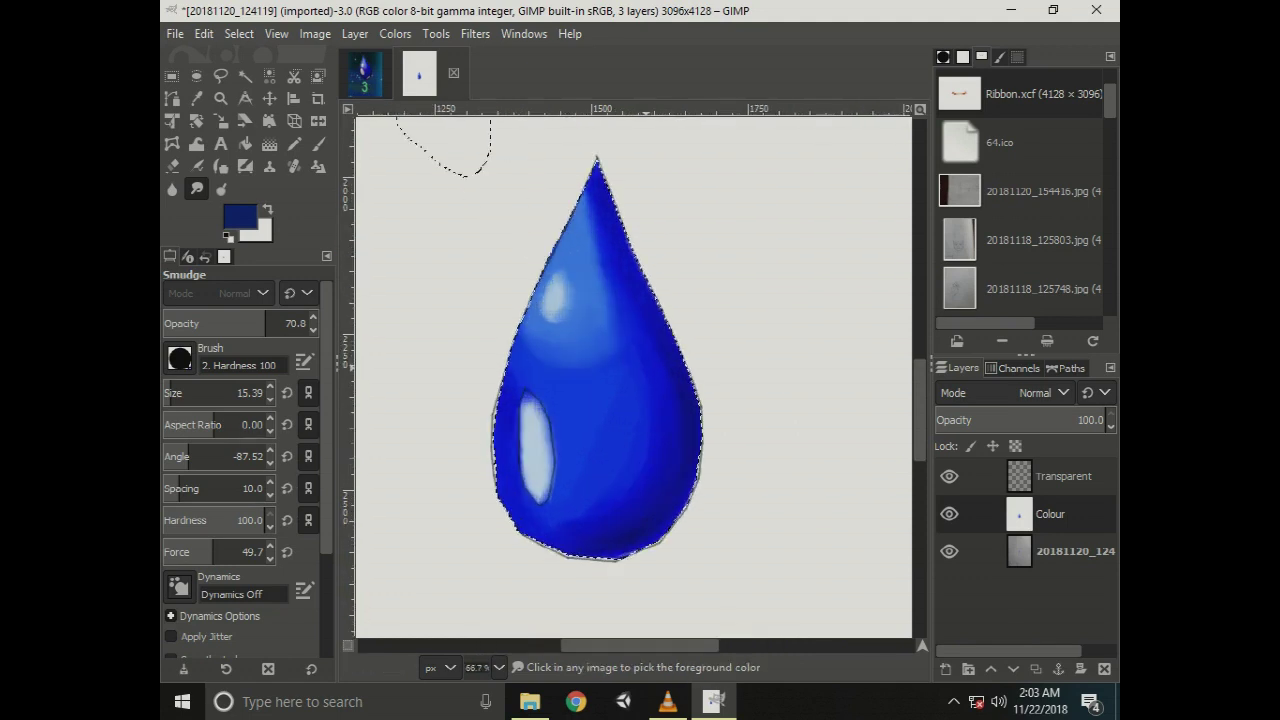
key(alt+1)
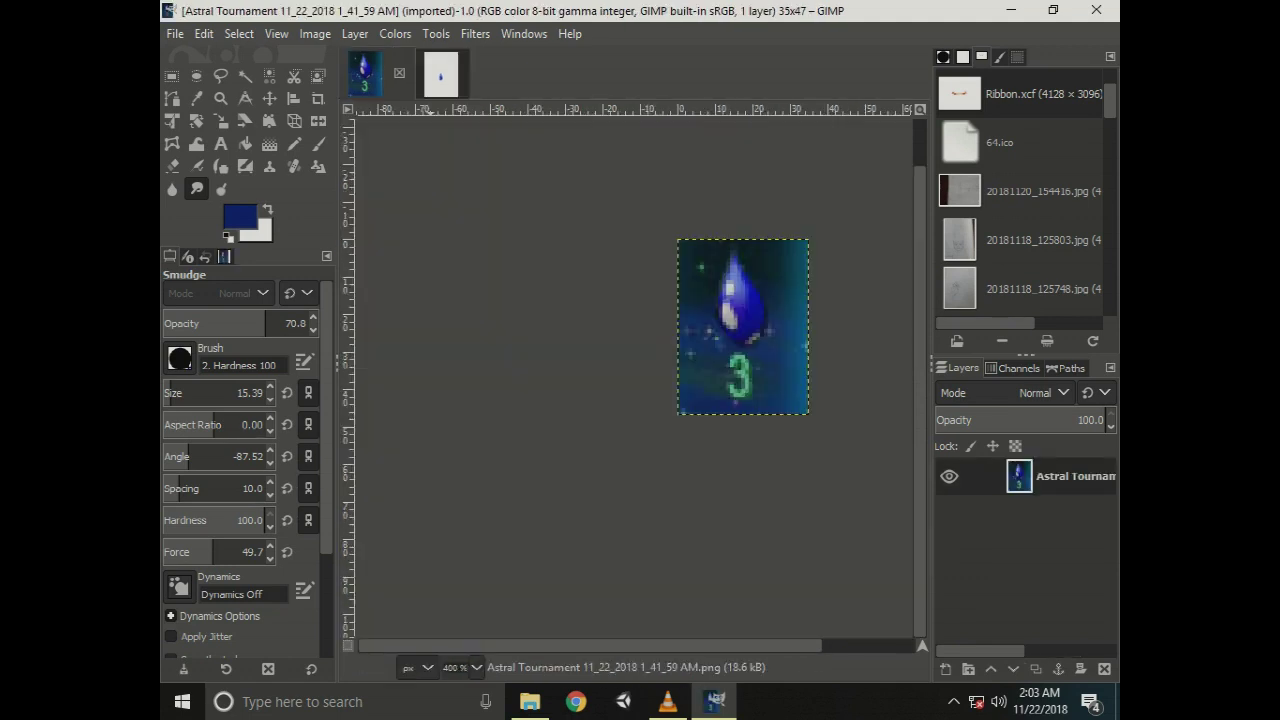
key(alt+2)
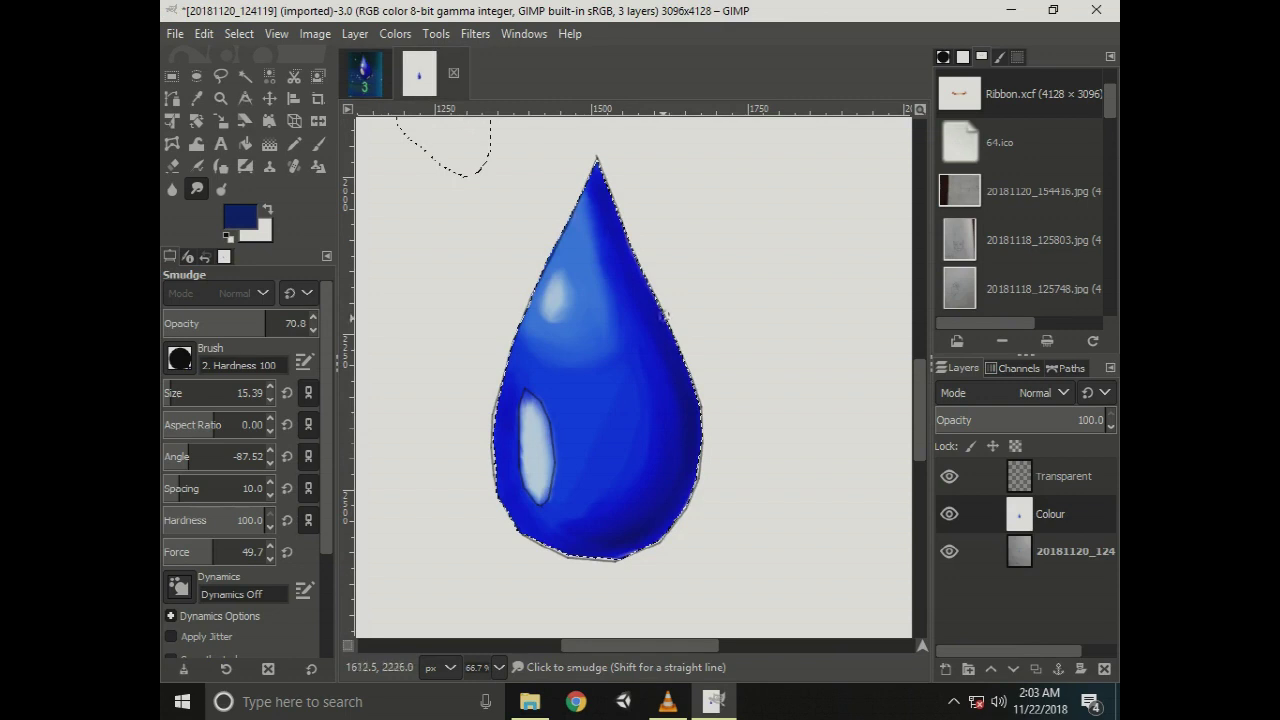
scroll(708, 459, down, 2)
scroll(708, 459, down, 1)
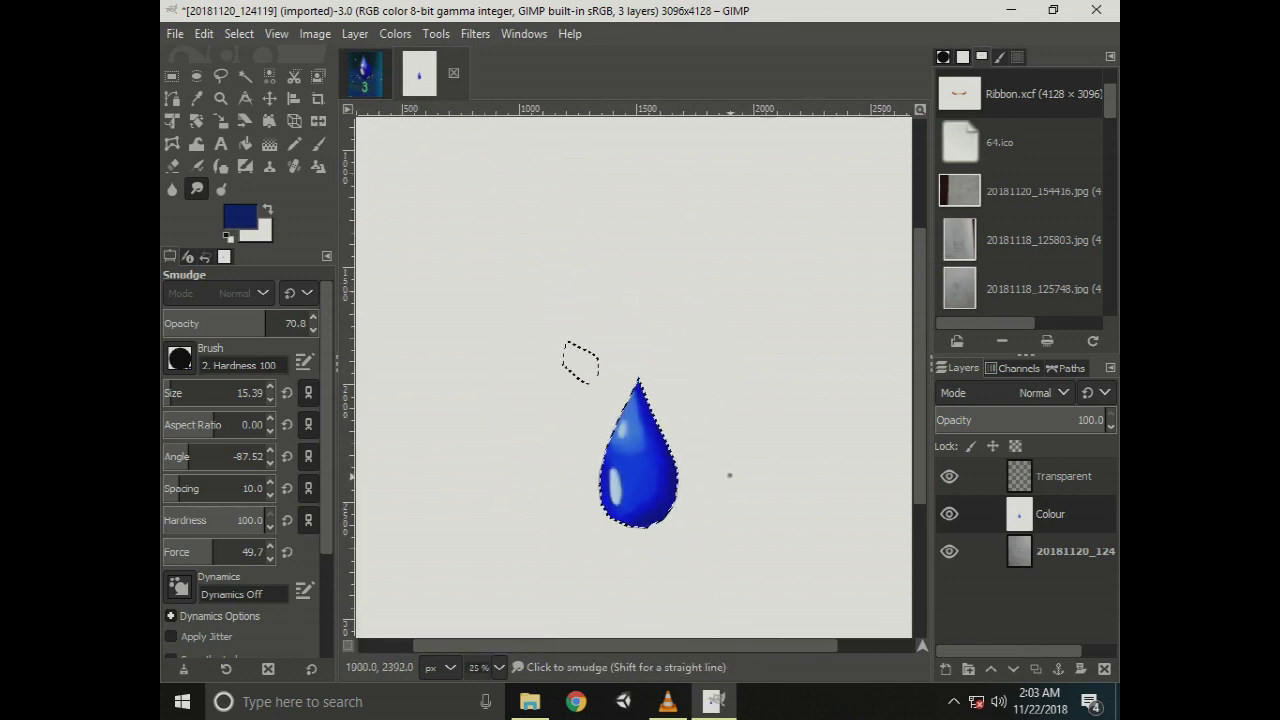
scroll(696, 480, down, 1)
scroll(743, 451, down, 1)
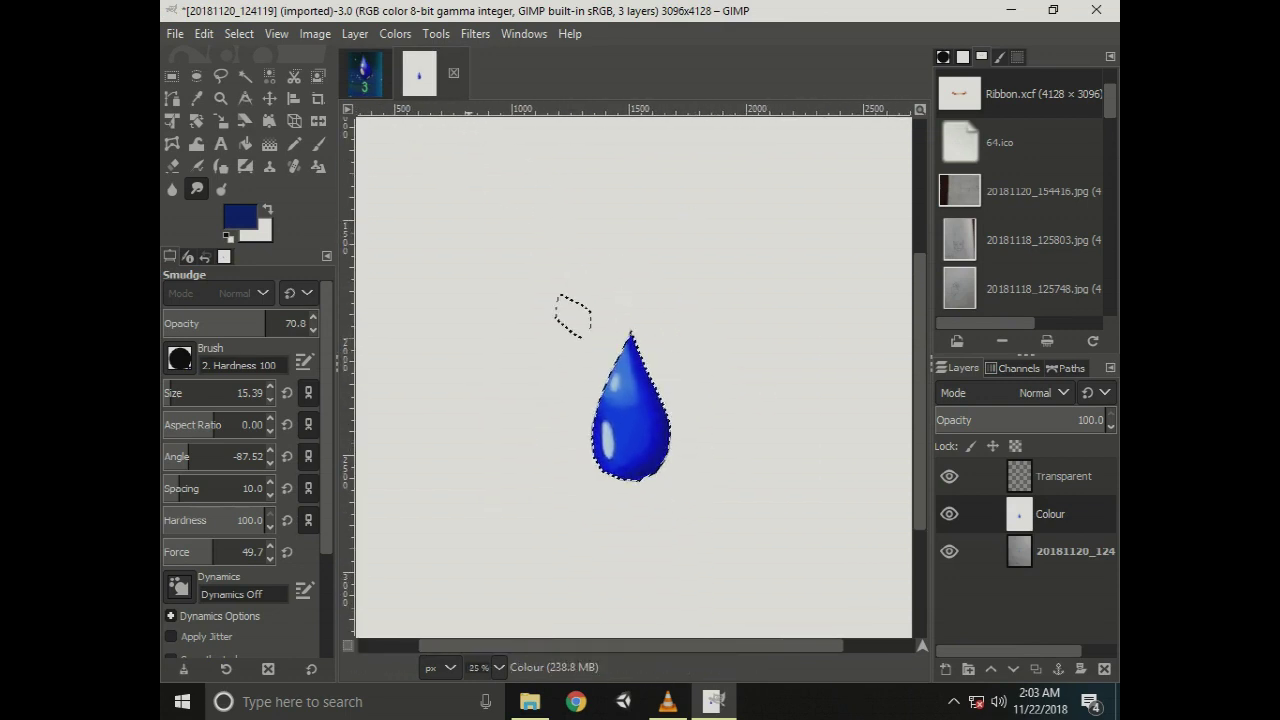
click(318, 143)
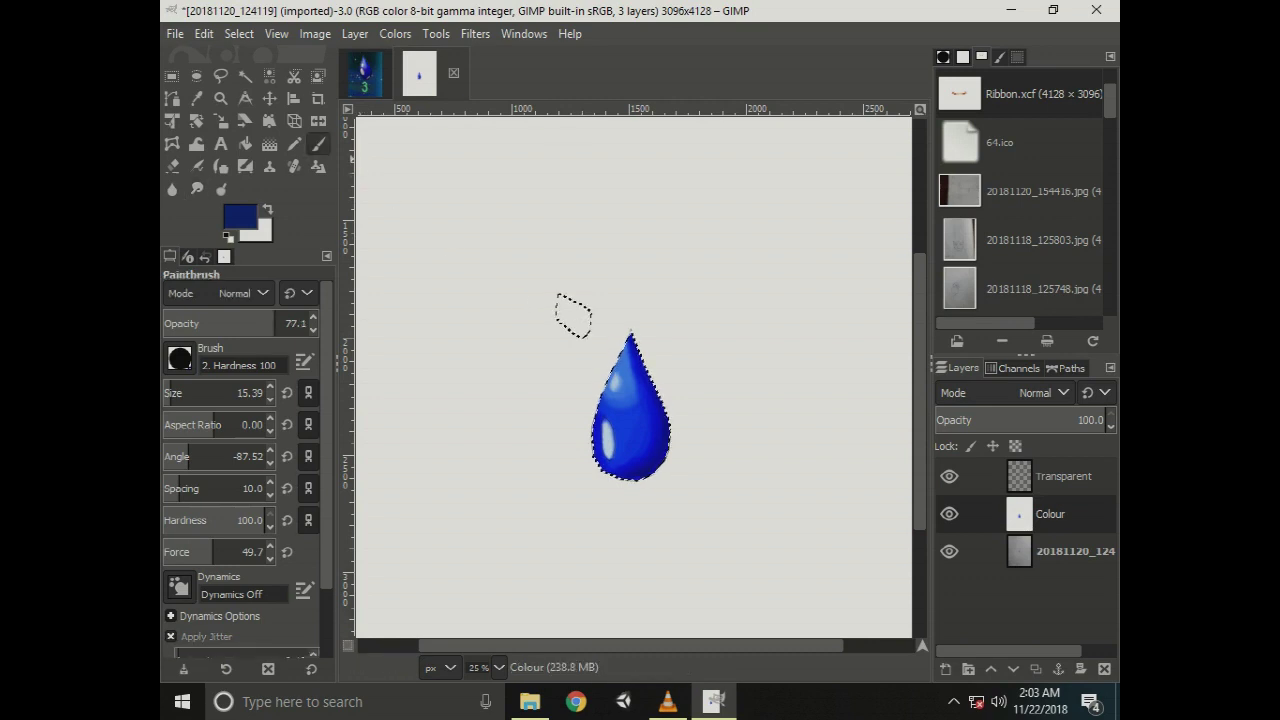
Run Alpha to Selection, clear the selection with Select None, and hide the bottom photo layer.
click(355, 33)
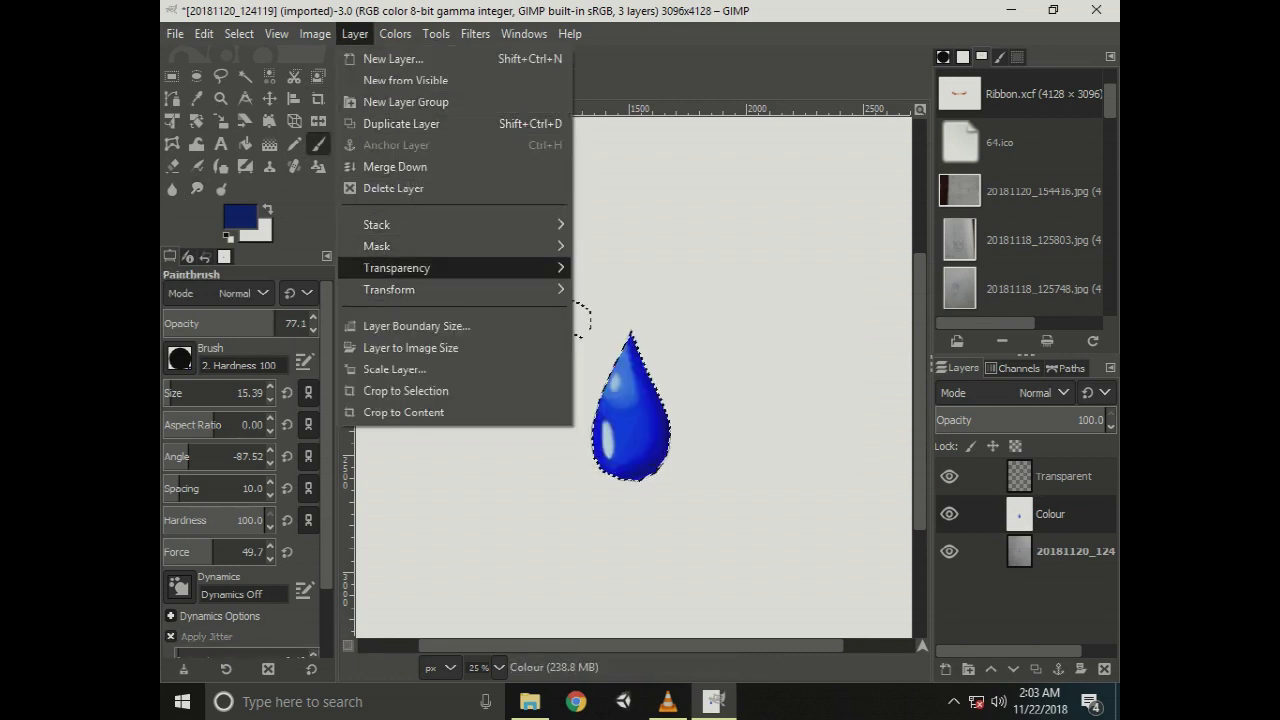
click(642, 390)
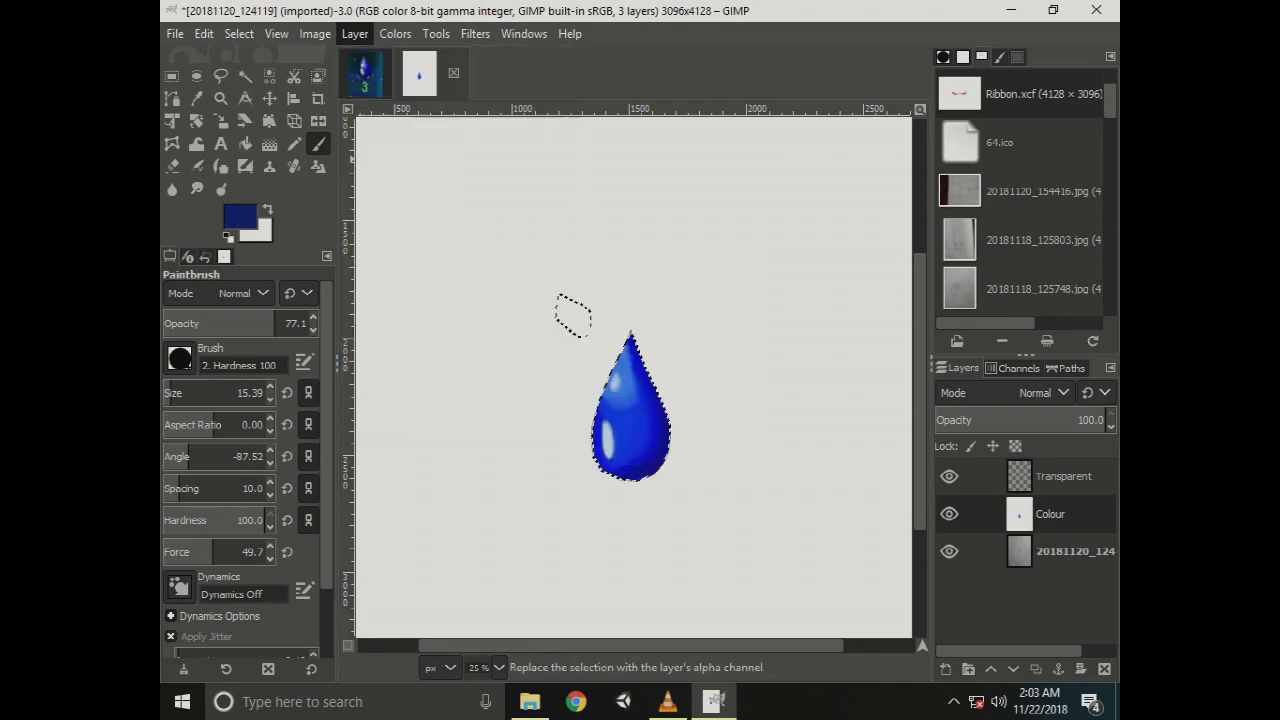
key(shift+ctrl+a)
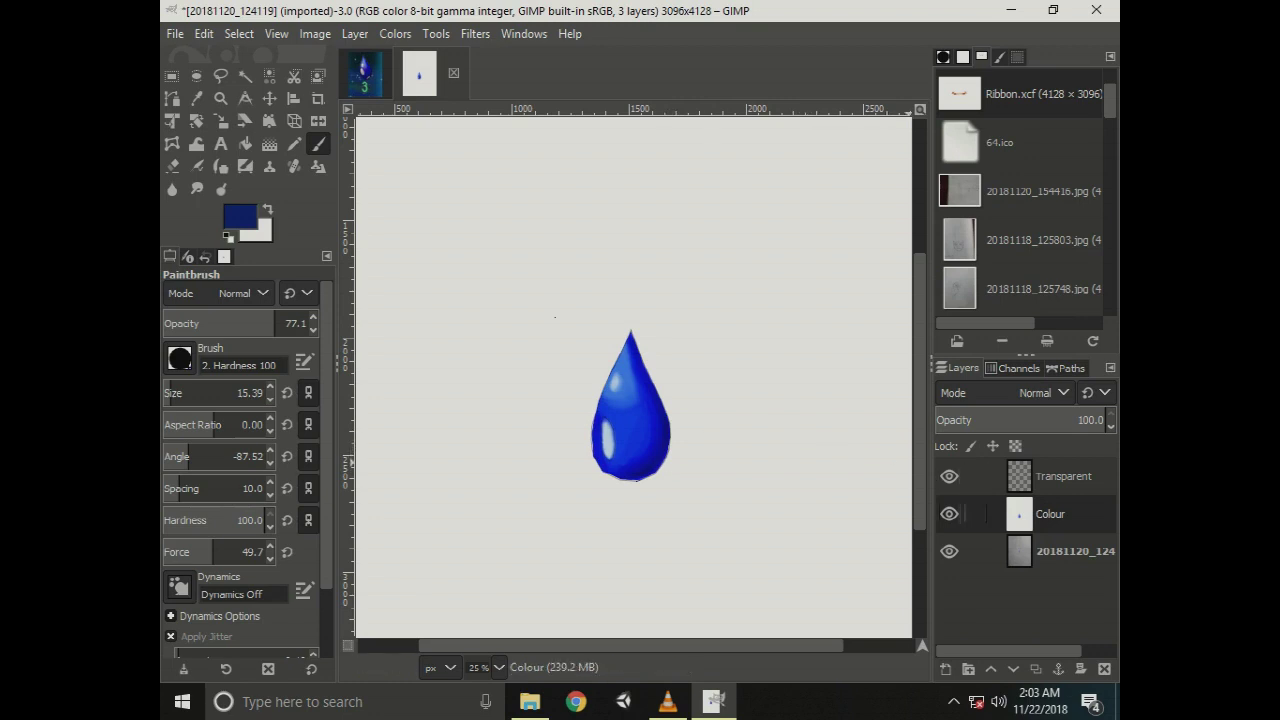
click(949, 551)
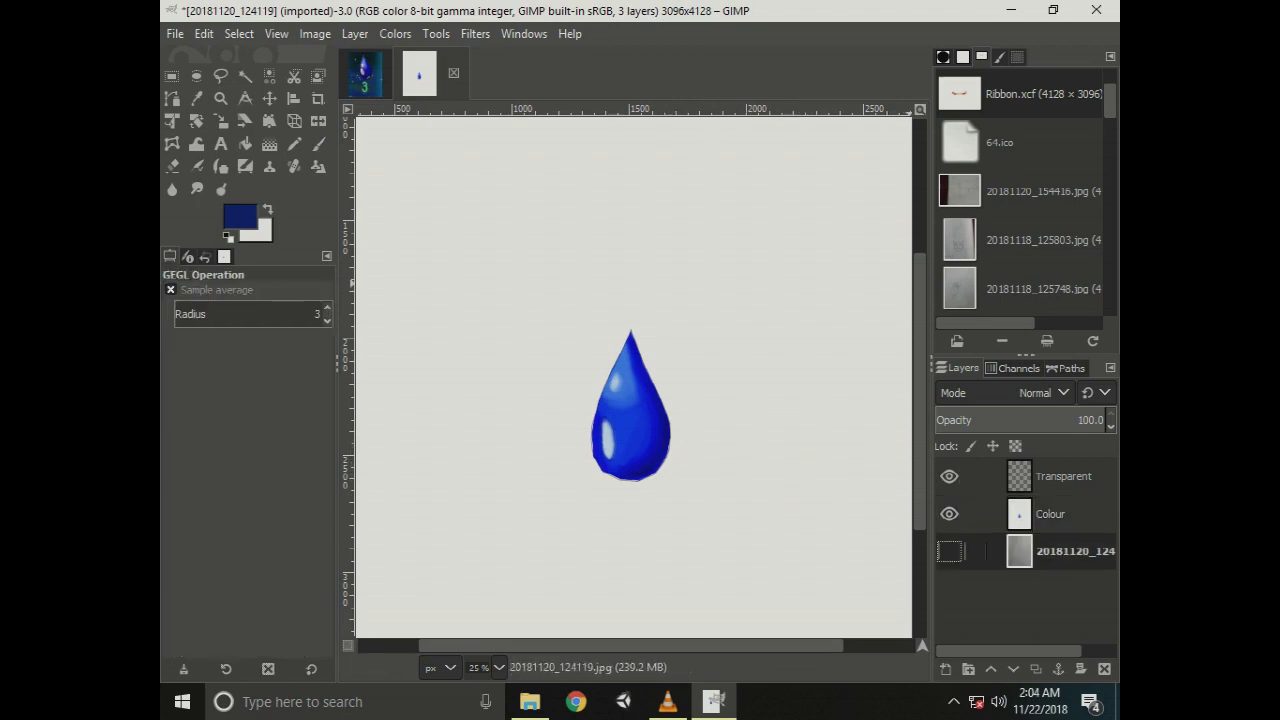
Apply Color to Alpha with white on the Colour layer, leaving the drop on transparency.
click(1050, 514)
right_click(735, 392)
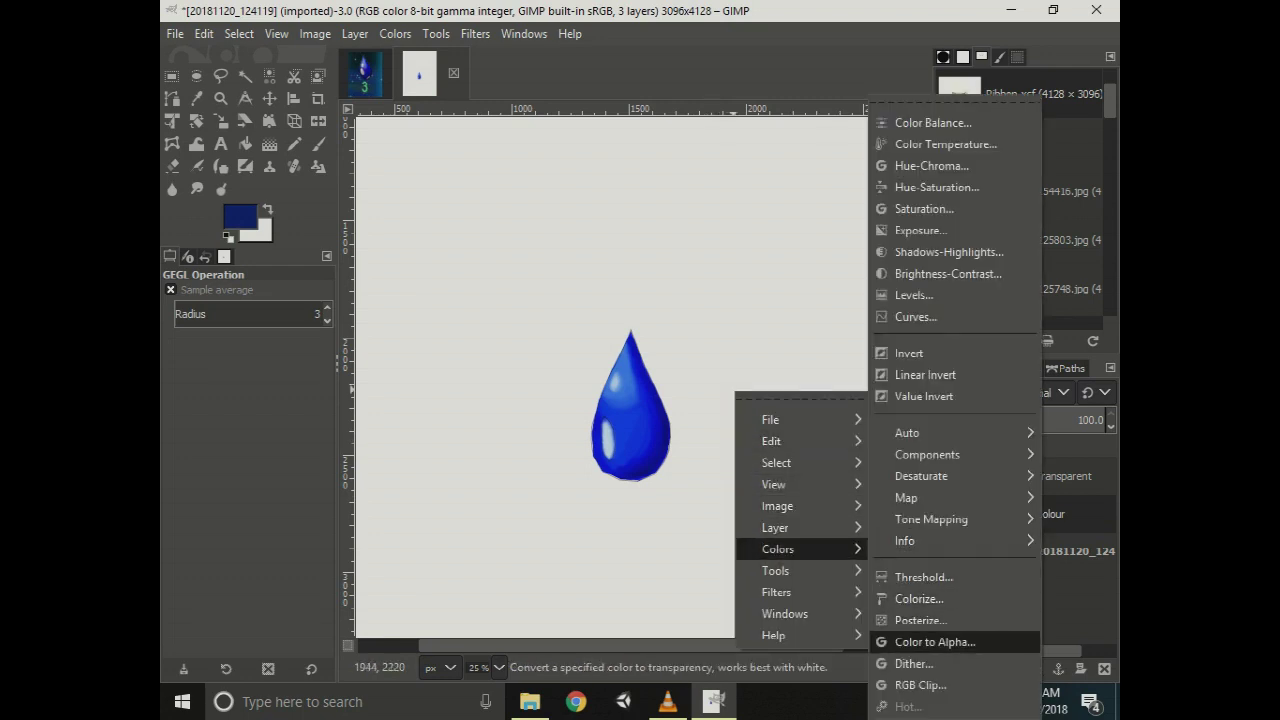
click(1000, 643)
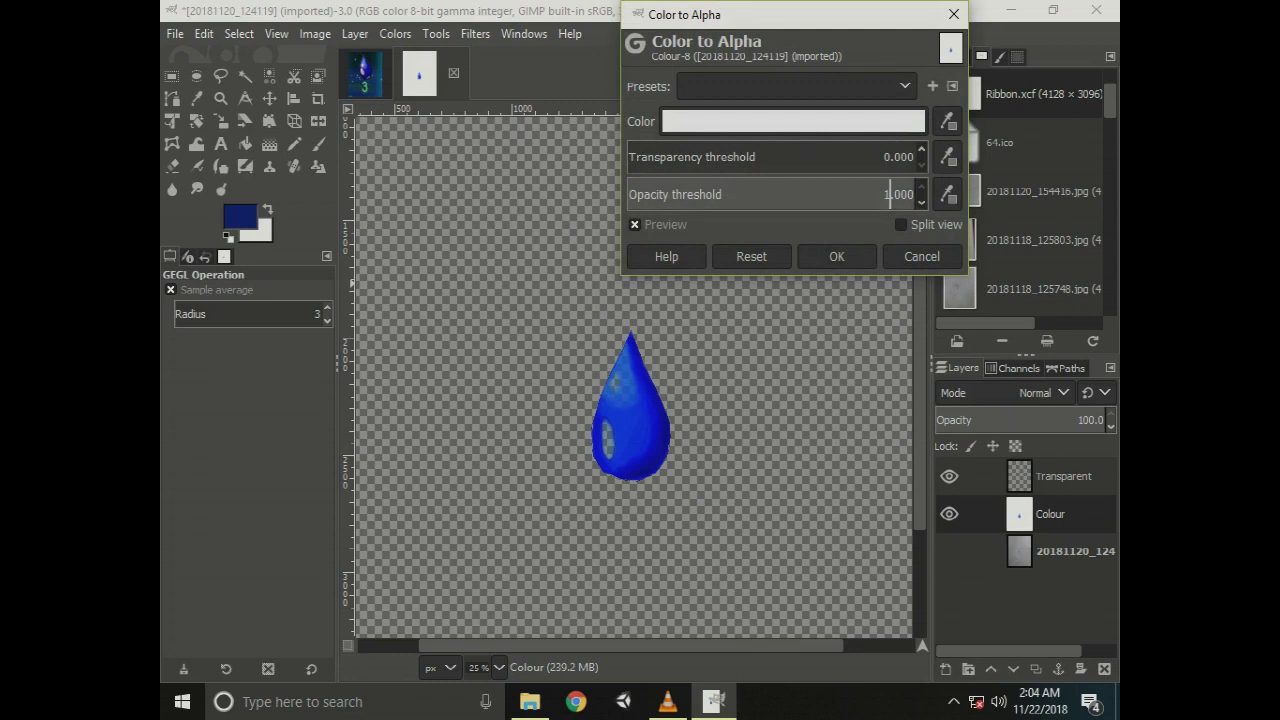
scroll(887, 194, down, 20)
scroll(885, 194, down, 15)
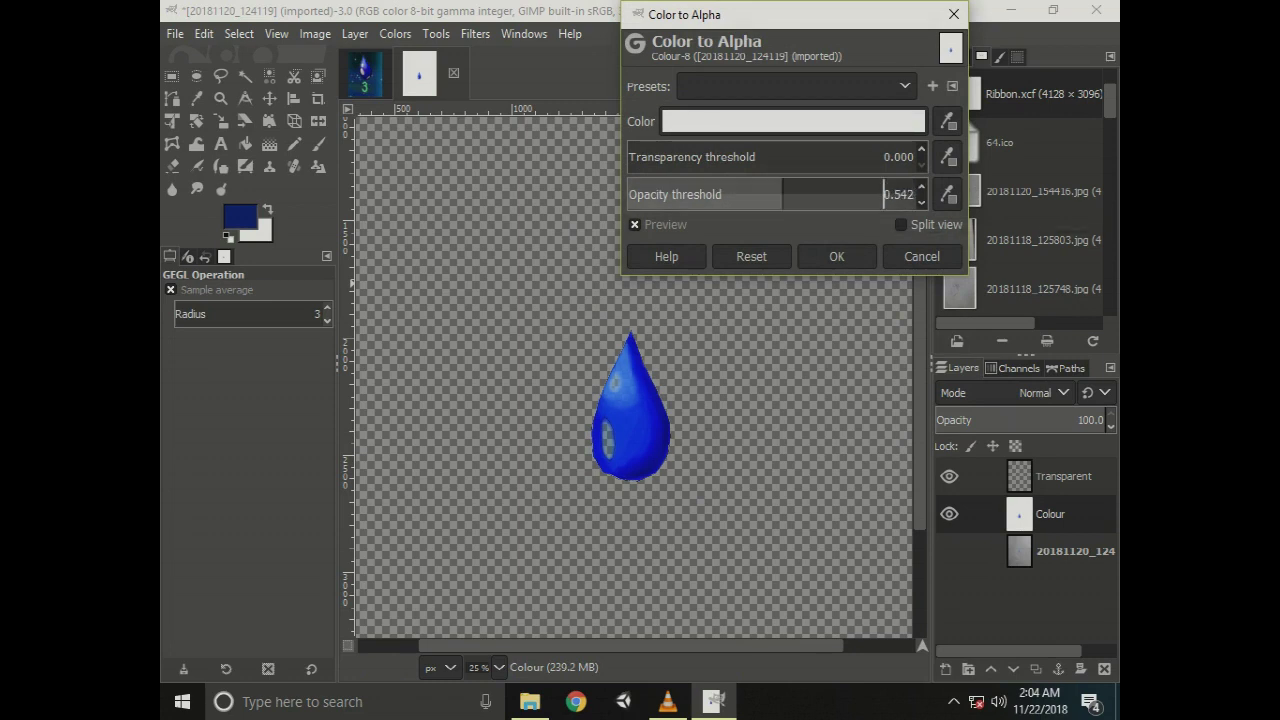
scroll(885, 194, down, 6)
scroll(885, 194, down, 11)
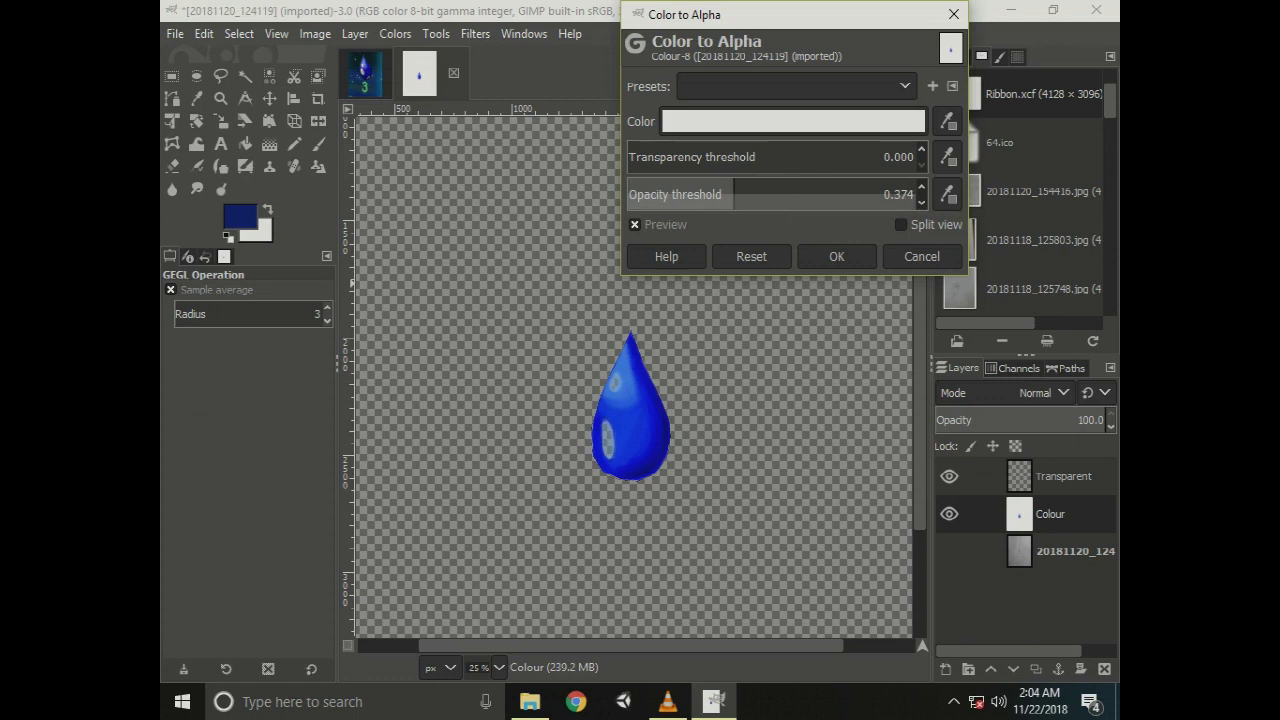
scroll(885, 194, down, 15)
scroll(885, 194, down, 12)
scroll(885, 194, down, 8)
scroll(885, 194, down, 2)
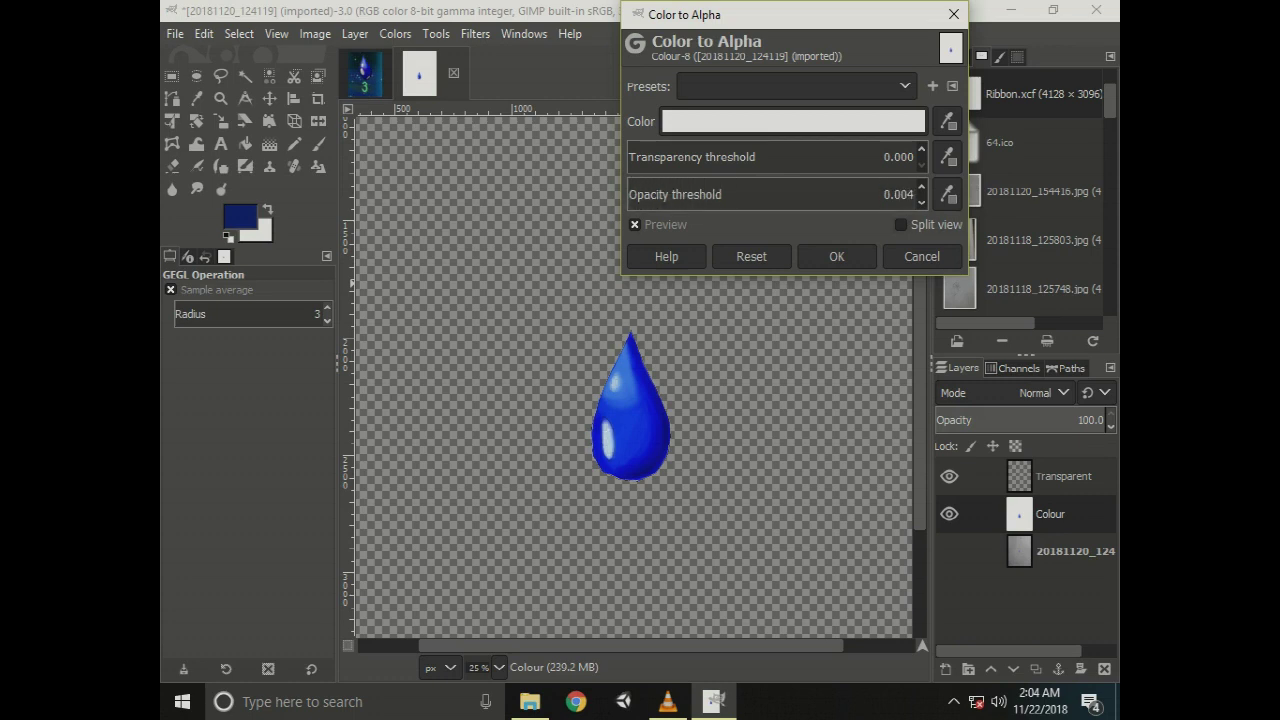
scroll(884, 194, up, 1)
key(Return)
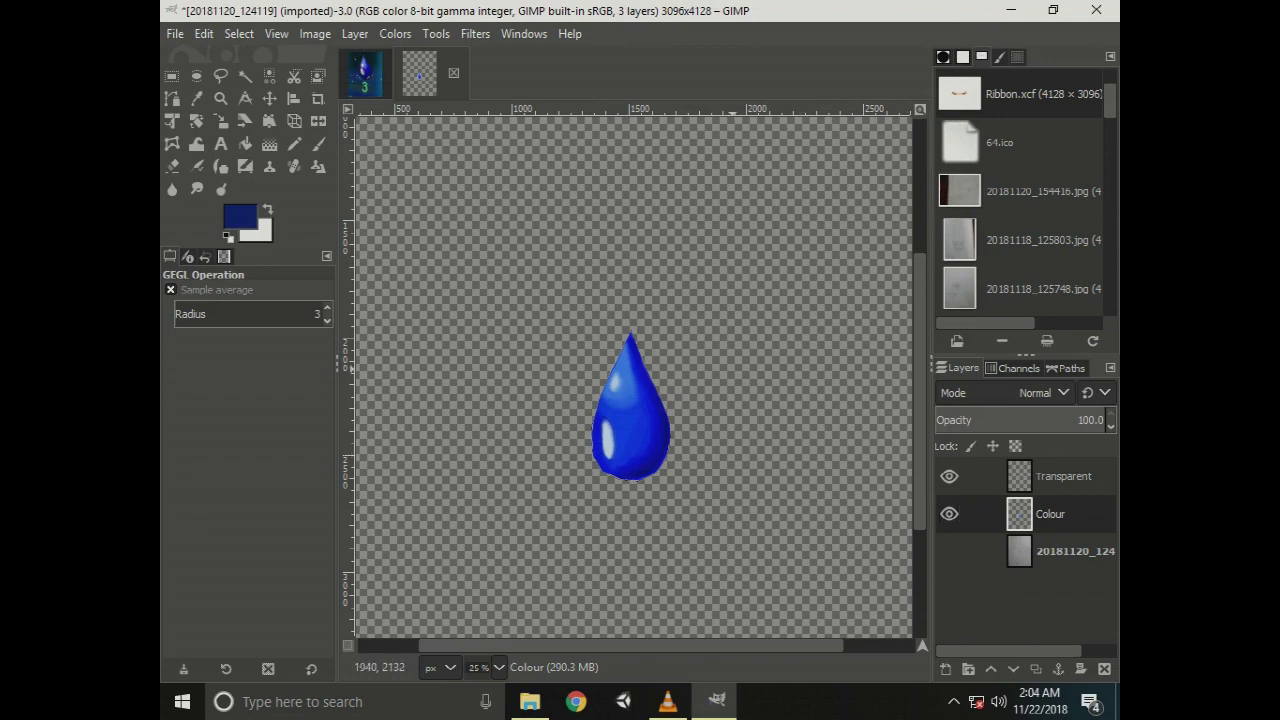
right_click(734, 377)
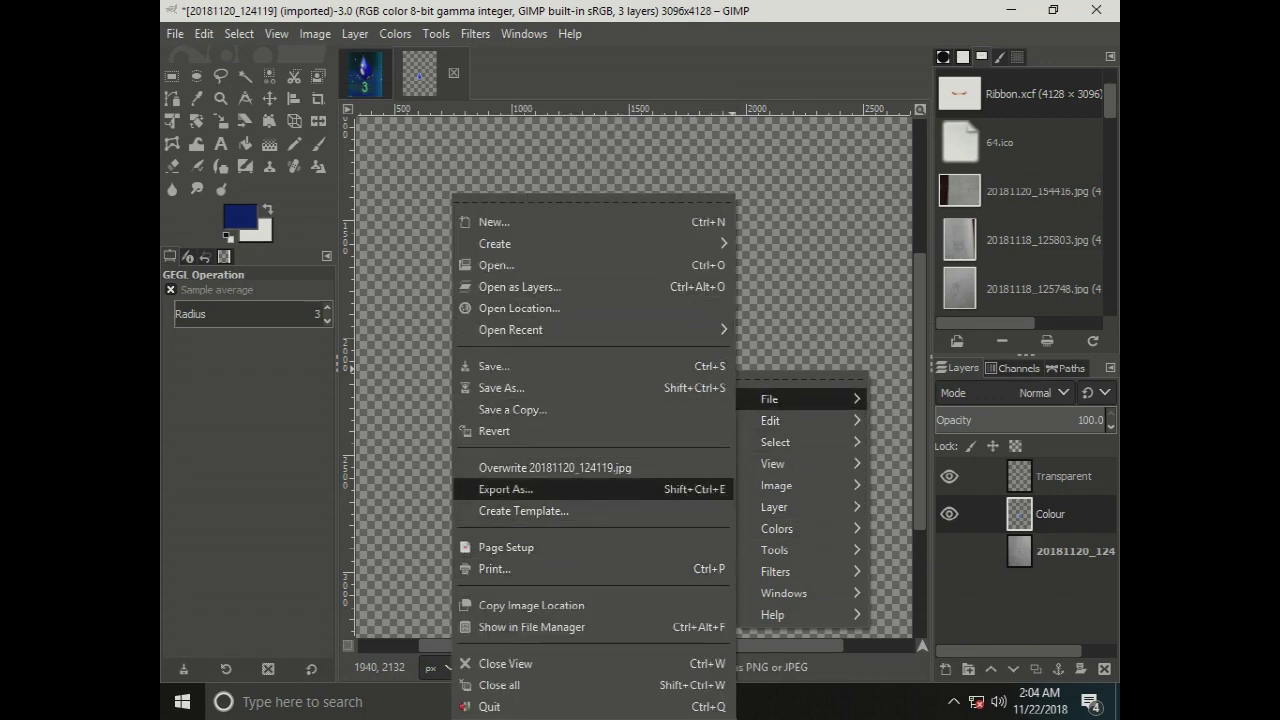
Export the image as 'Water Drop.png' into the RAW folder with default PNG options.
click(505, 489)
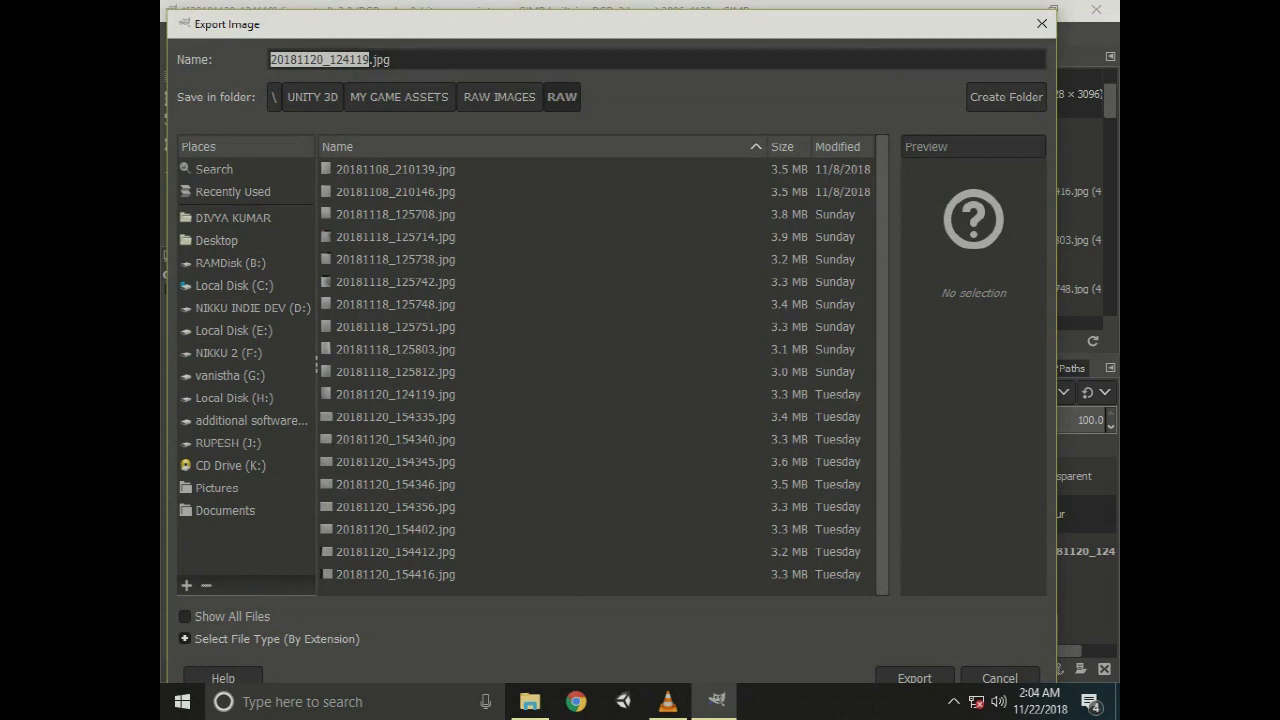
text(Water)
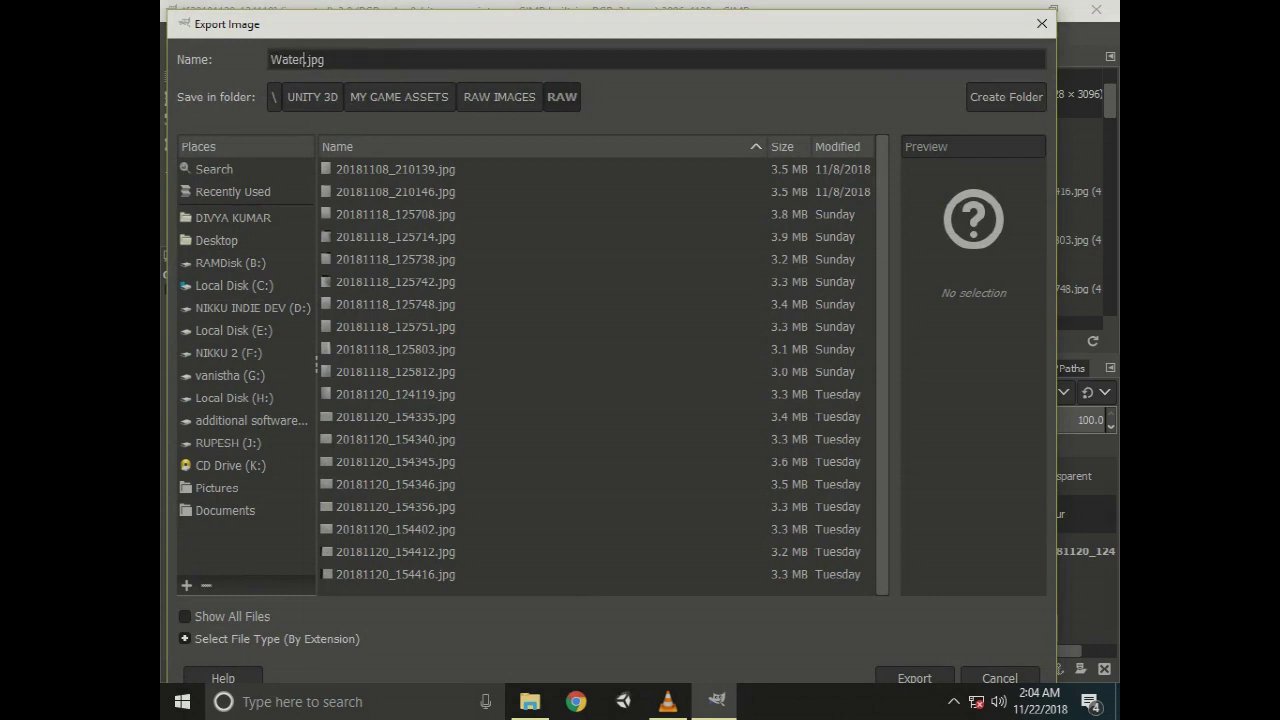
text( Drop)
key(Return)
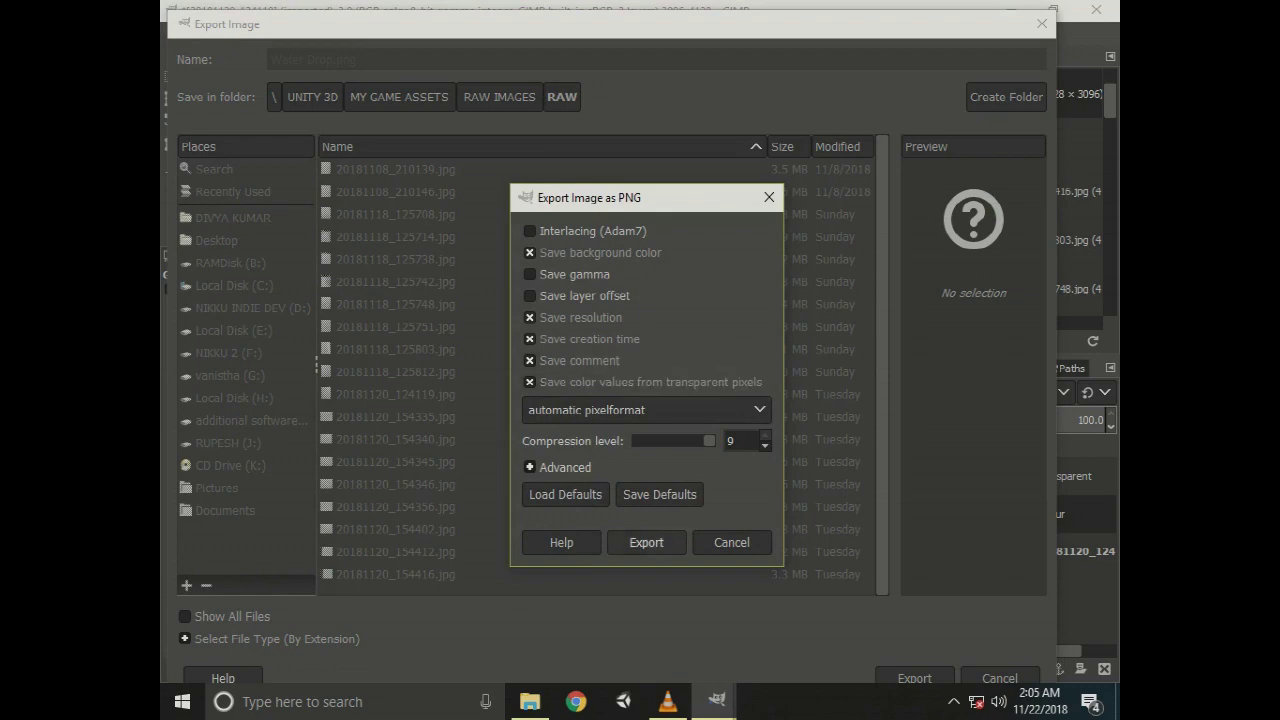
click(646, 542)
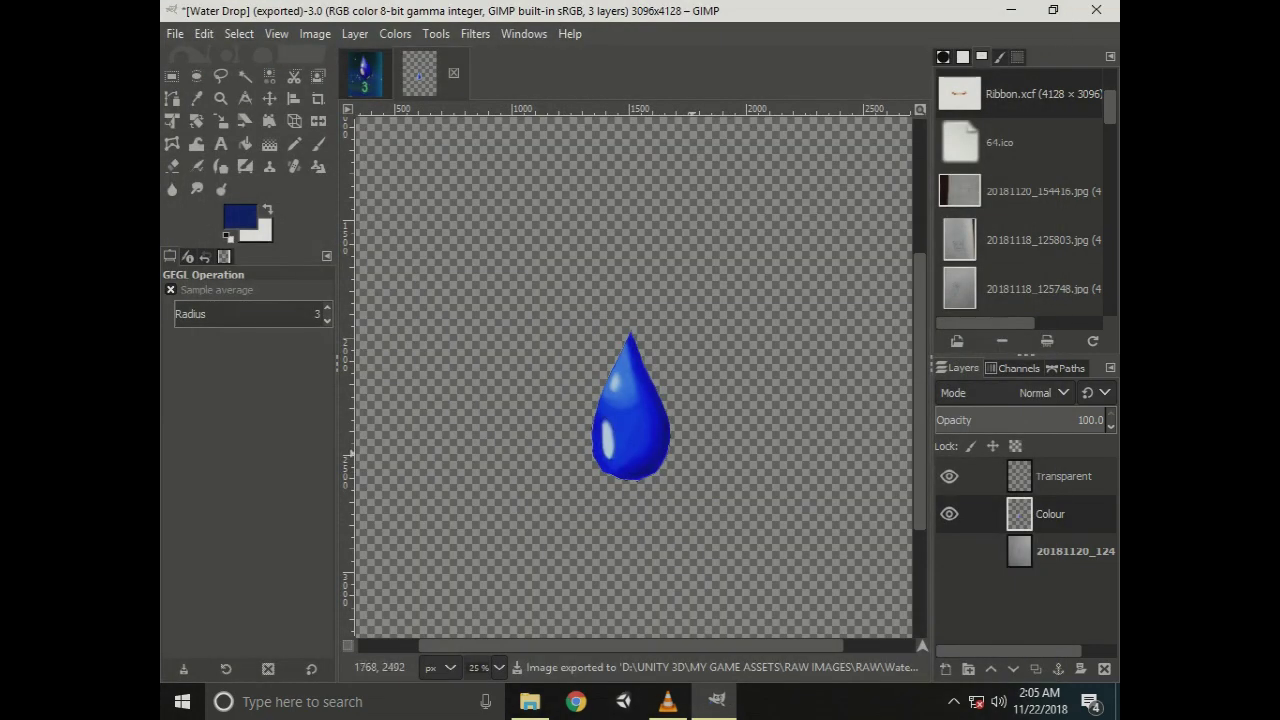
Minimize GIMP, launch Unity from the desktop, and close its project launcher.
click(1010, 9)
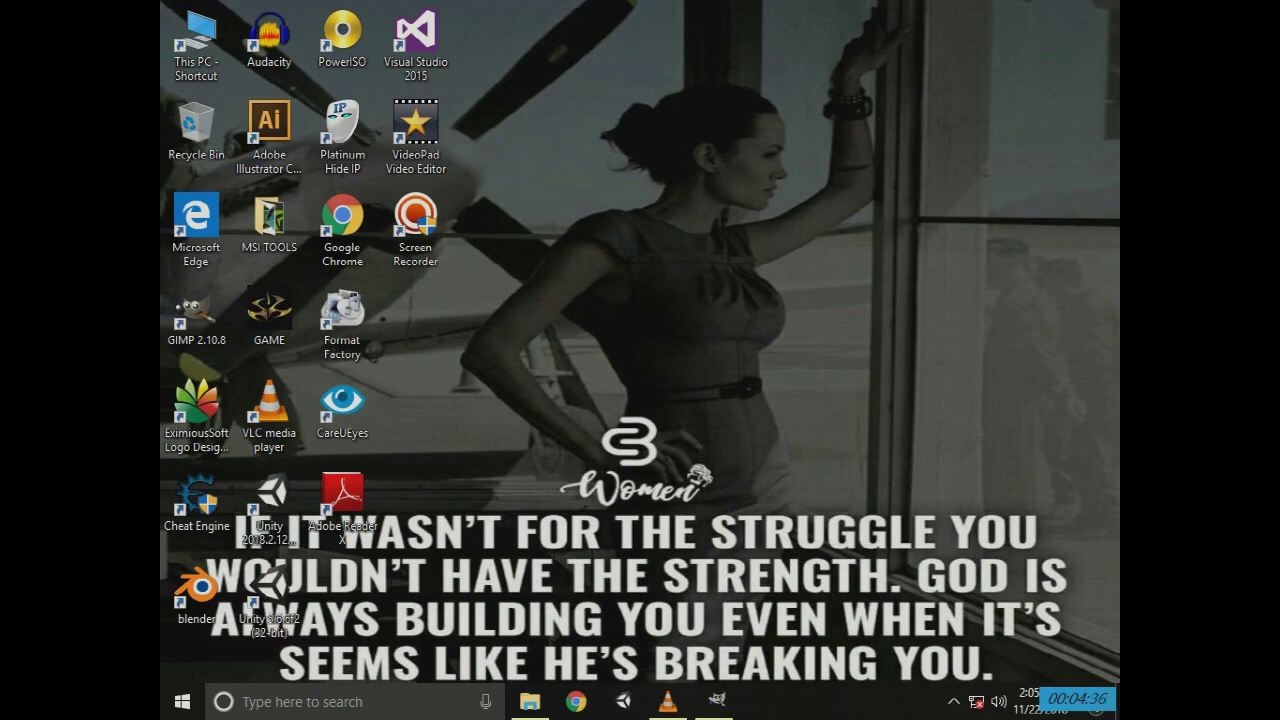
double_click(269, 495)
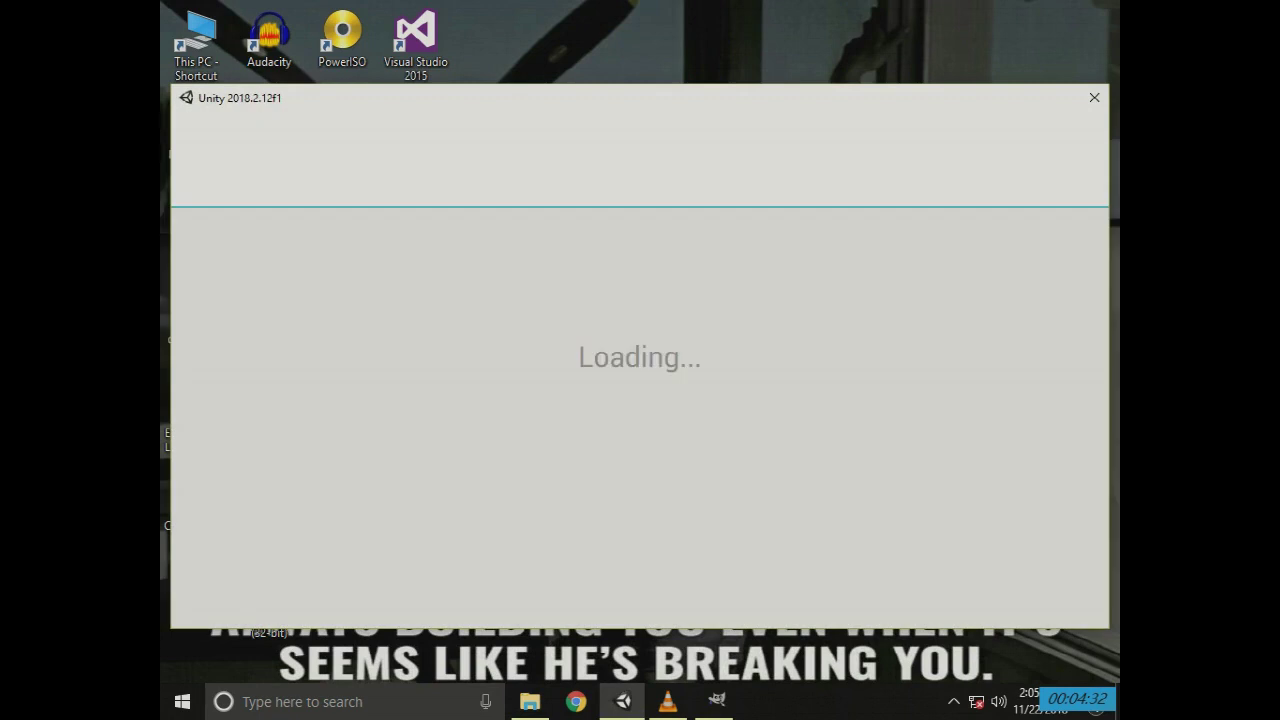
scroll(717, 400, down, 5)
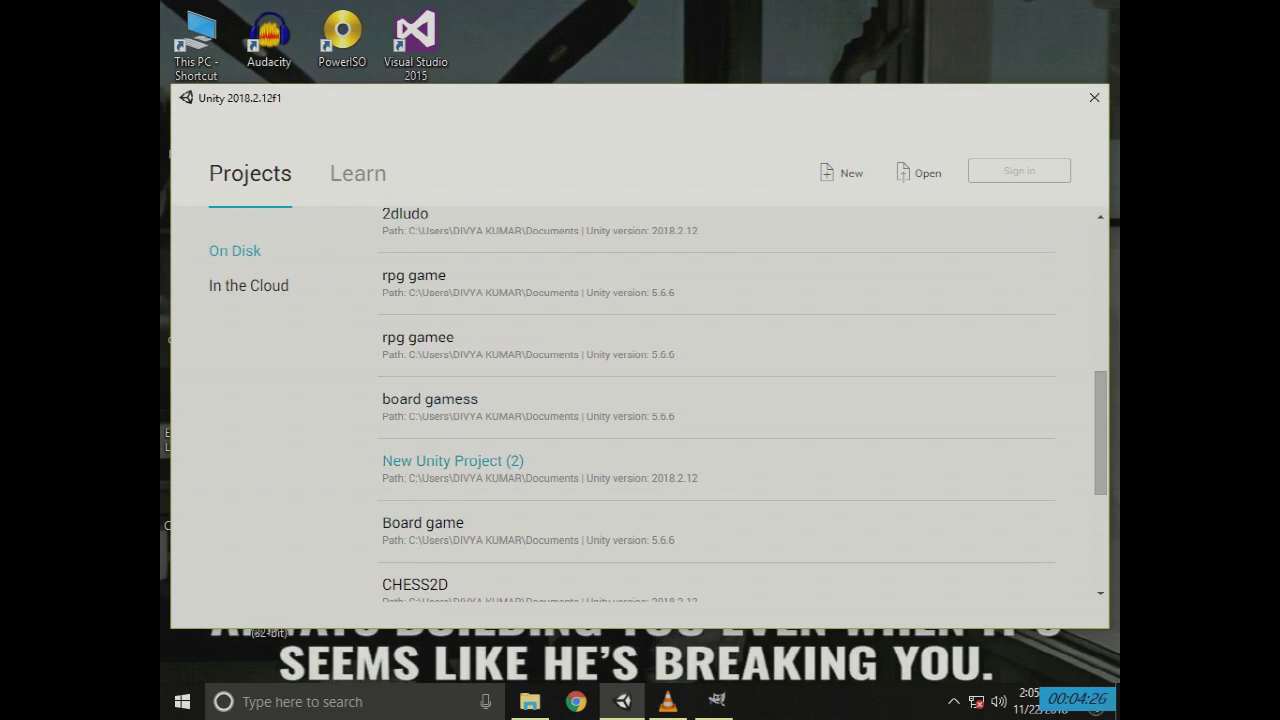
click(452, 461)
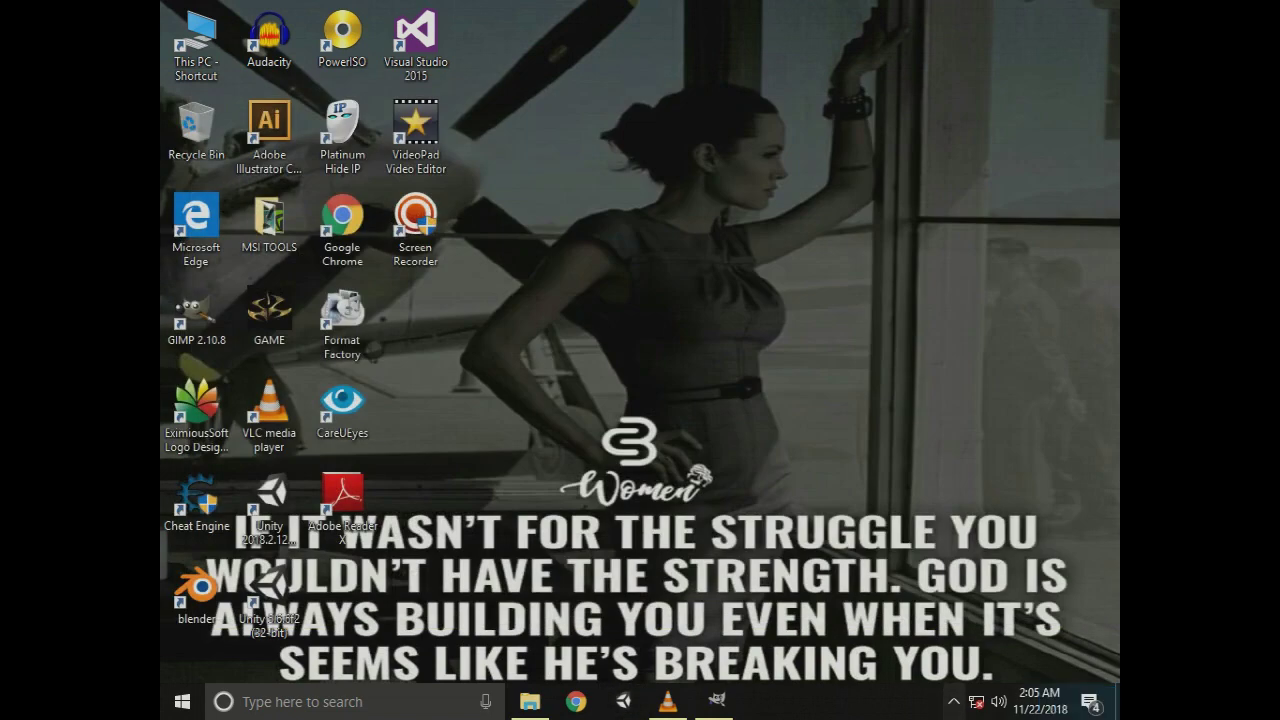
Quit background tray apps, including OneDrive, from the notification area.
click(953, 701)
right_click(935, 627)
click(555, 617)
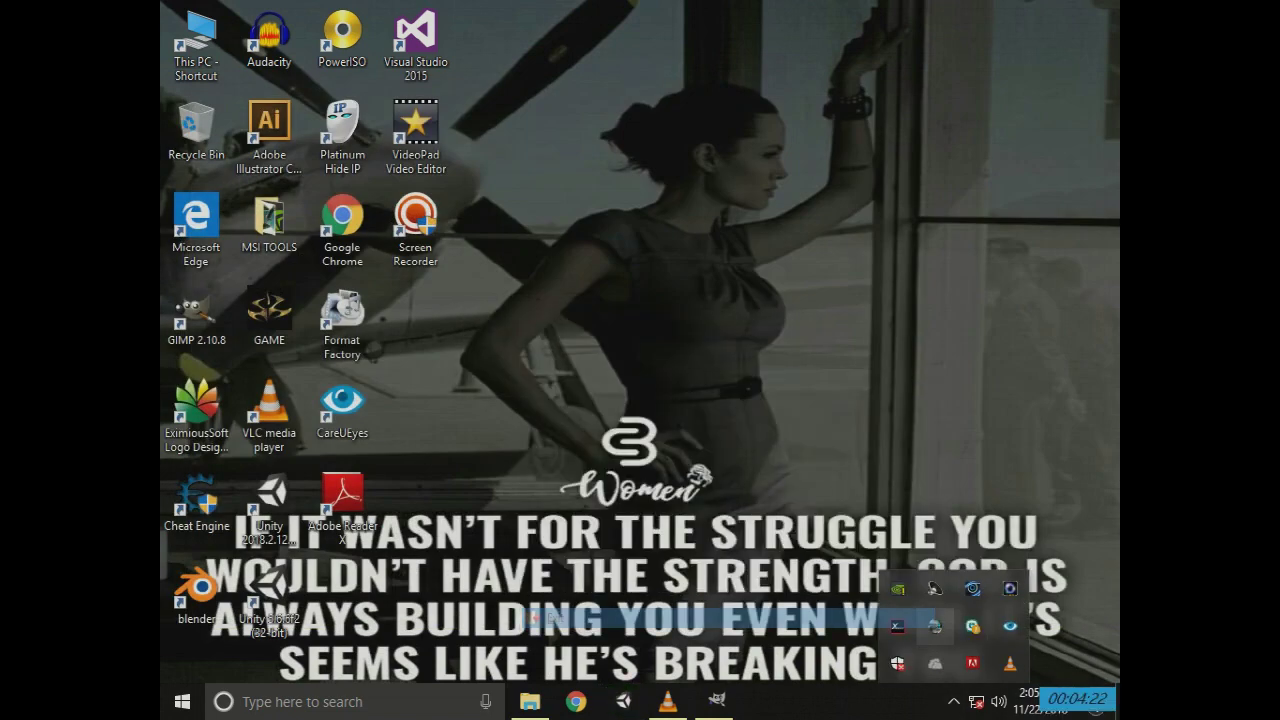
right_click(935, 663)
click(978, 657)
click(657, 365)
right_click(829, 238)
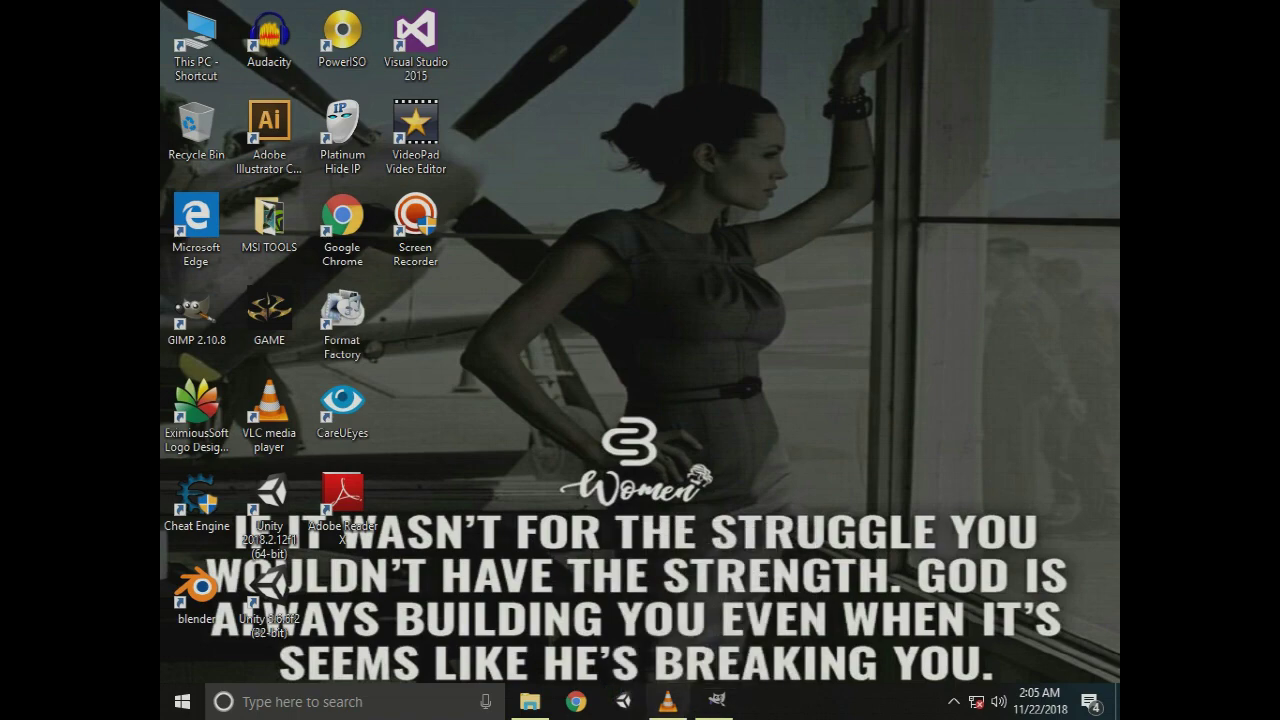
Cut Water Drop.png from the RAW folder and paste it into the TRANSPRANT folder.
click(530, 701)
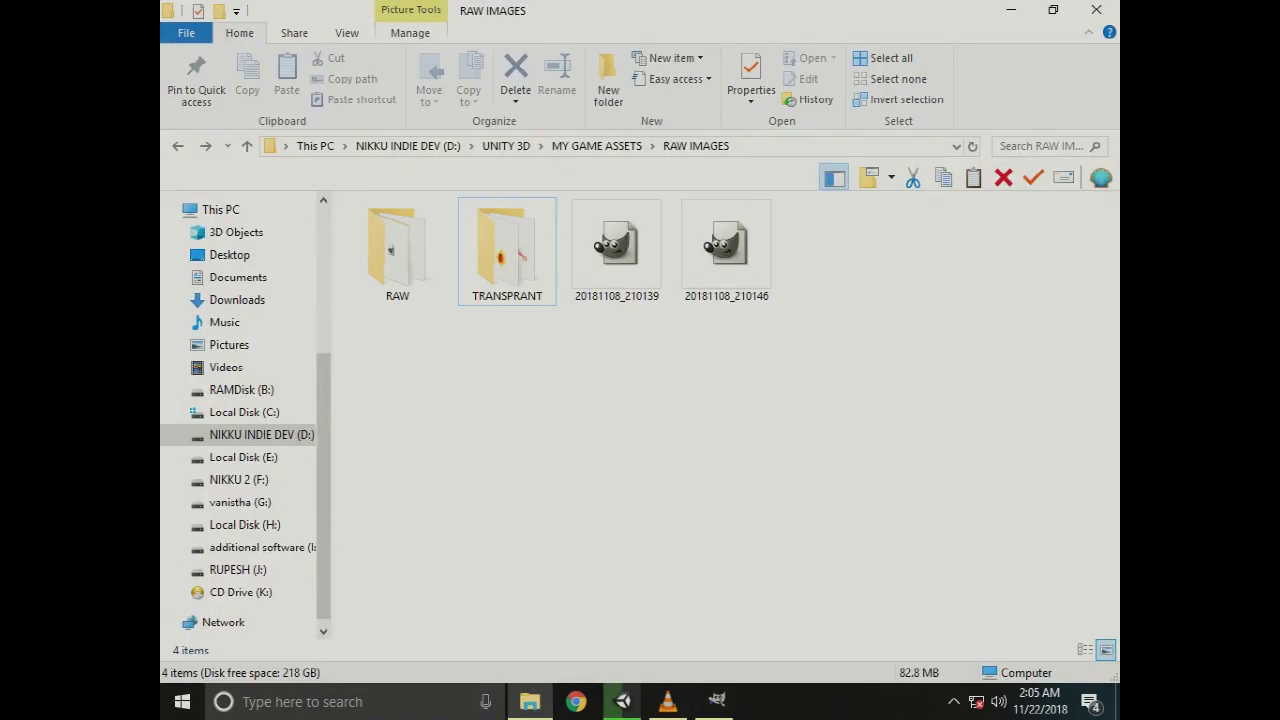
double_click(507, 250)
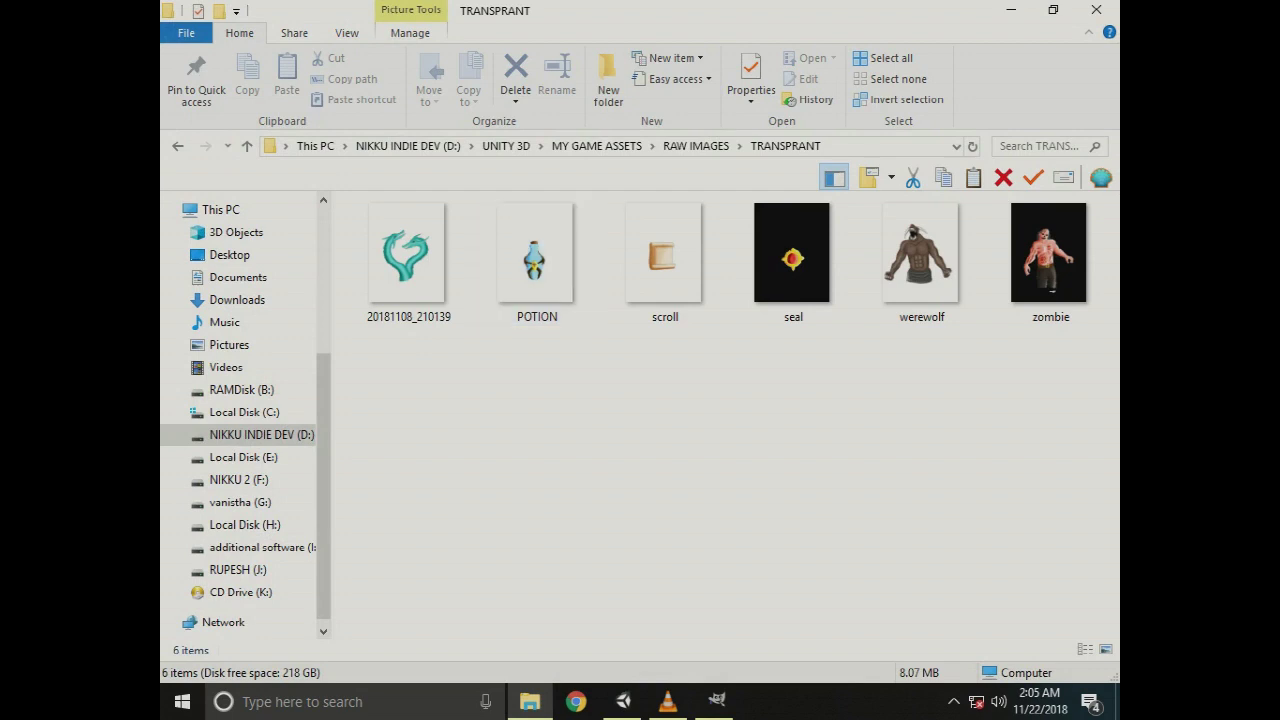
key(alt+Left)
double_click(395, 250)
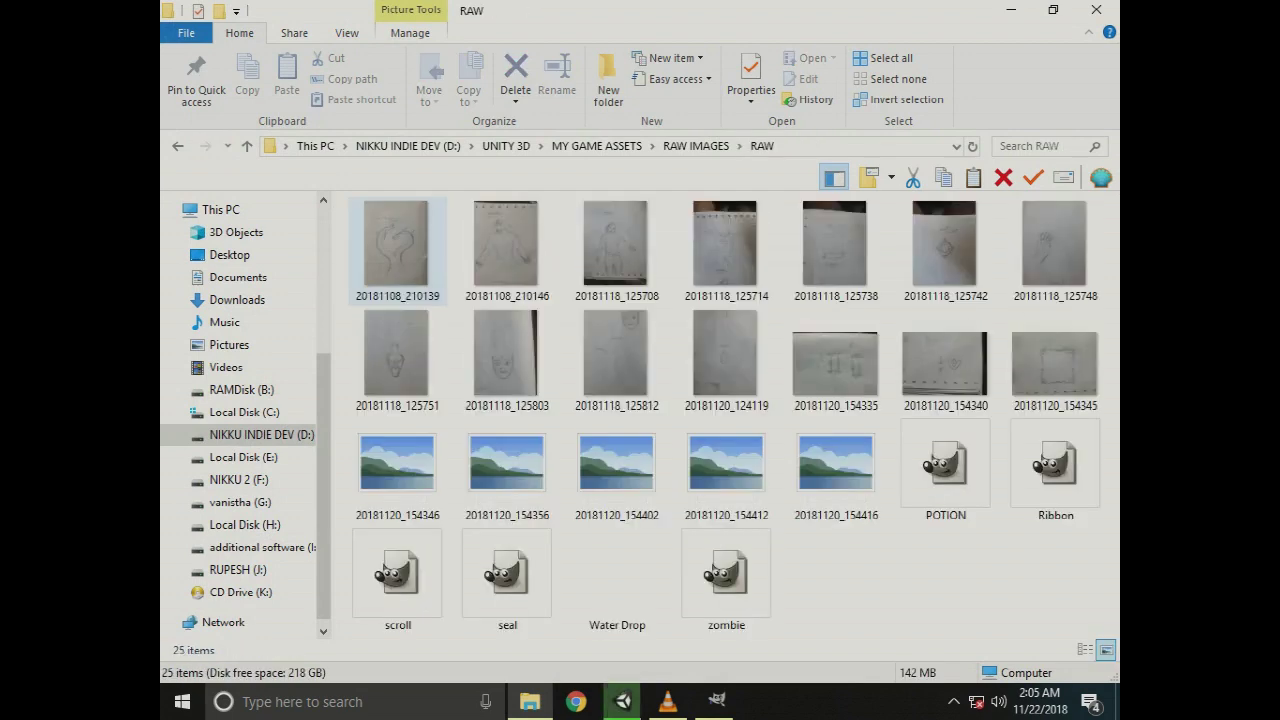
right_click(606, 578)
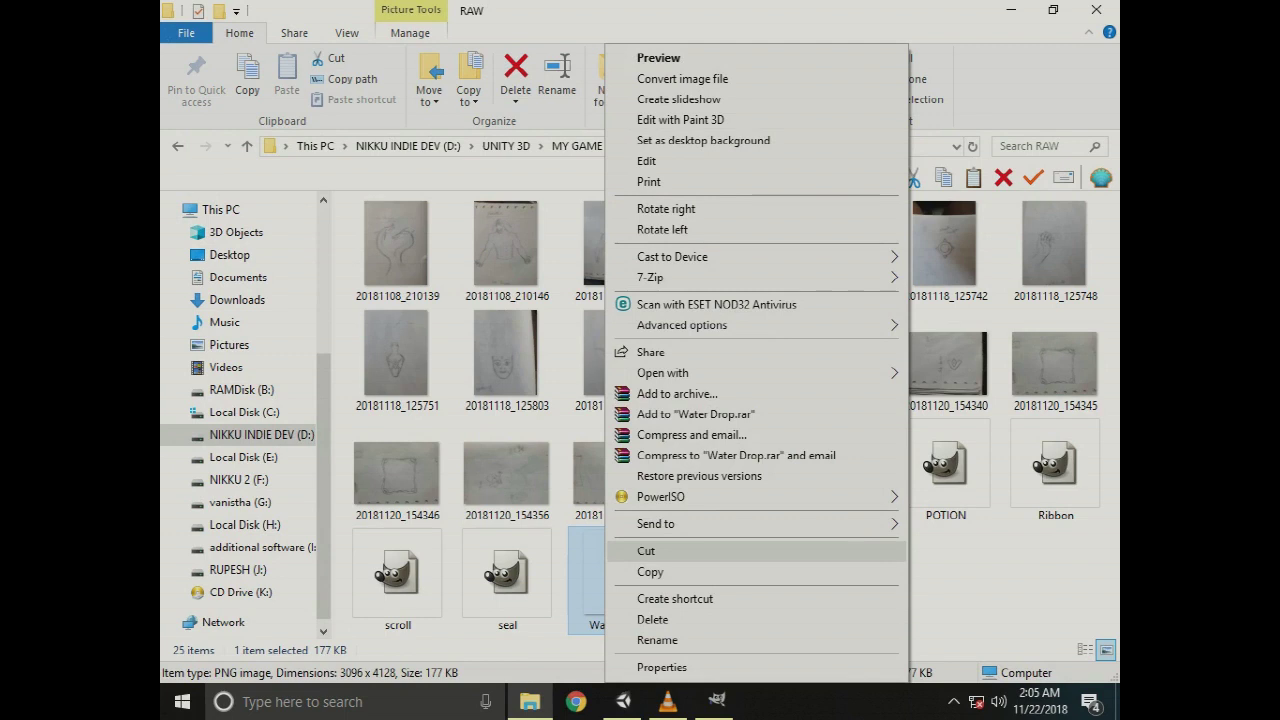
click(646, 551)
key(alt+Left)
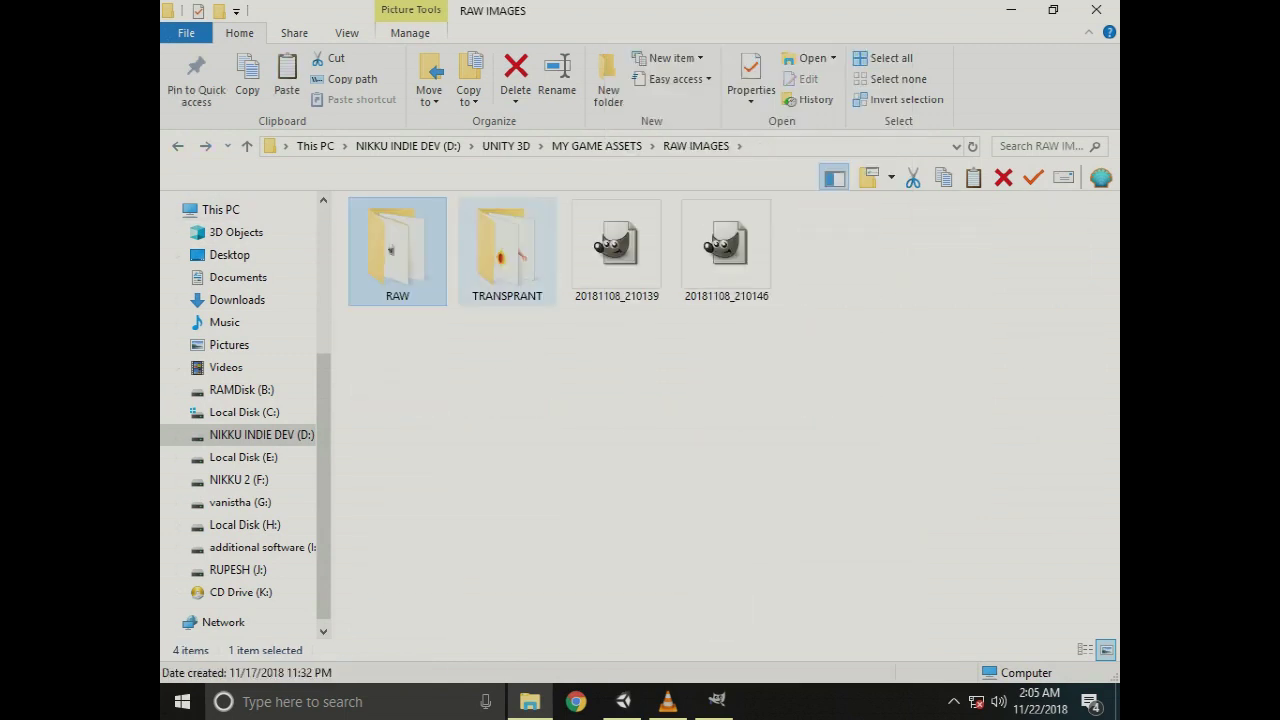
double_click(507, 250)
right_click(568, 400)
click(612, 530)
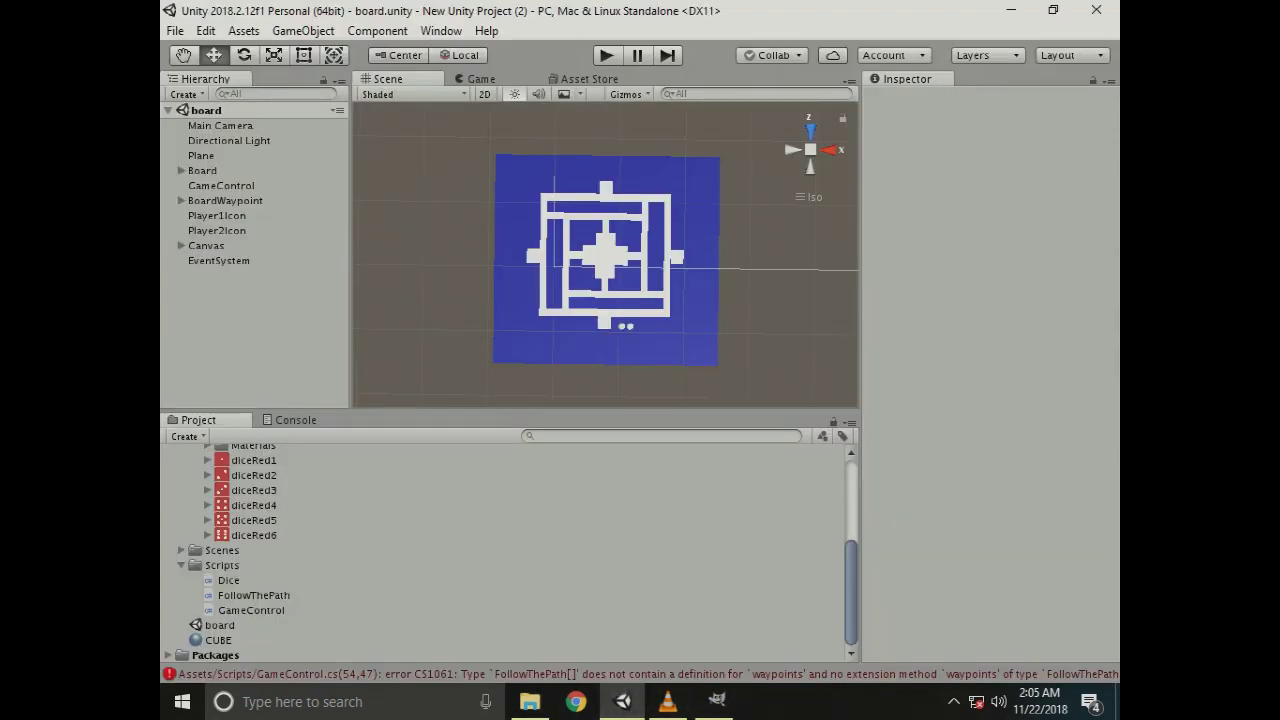
Switch the Scene view to 2D, add a UI Image under the Canvas, and frame it.
scroll(605, 258, up, 1)
scroll(605, 258, up, 2)
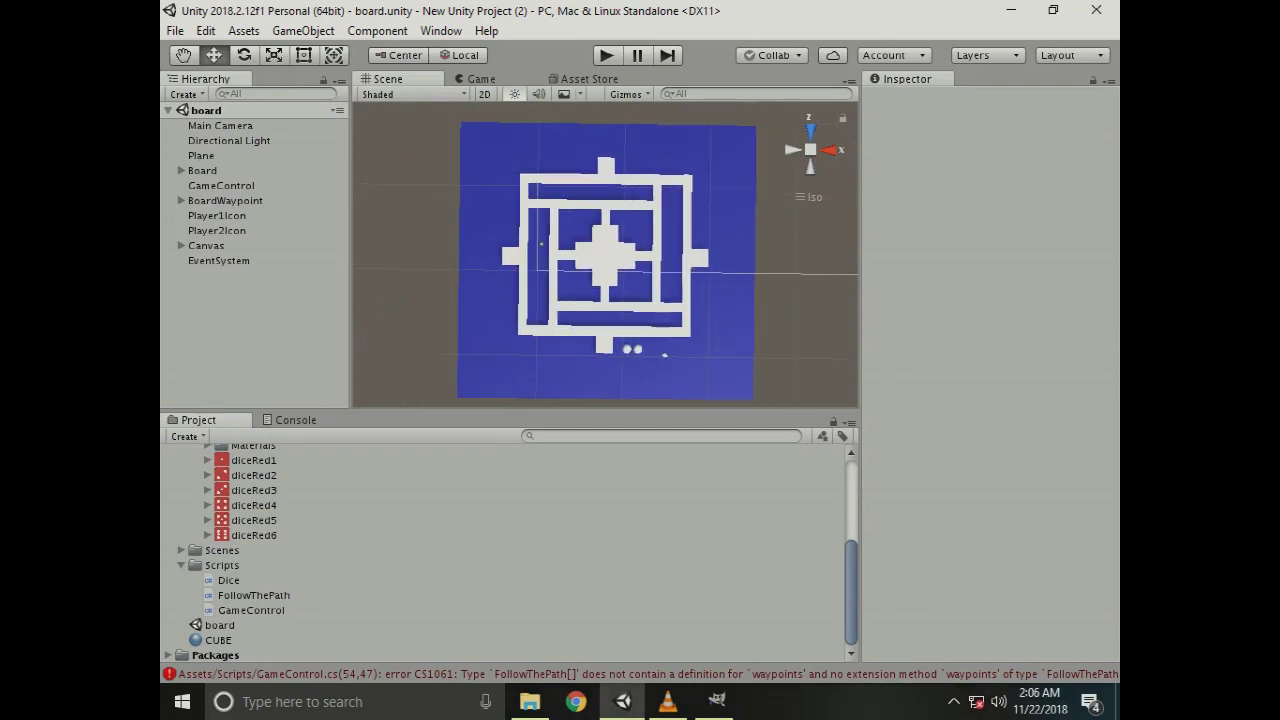
click(206, 245)
click(175, 31)
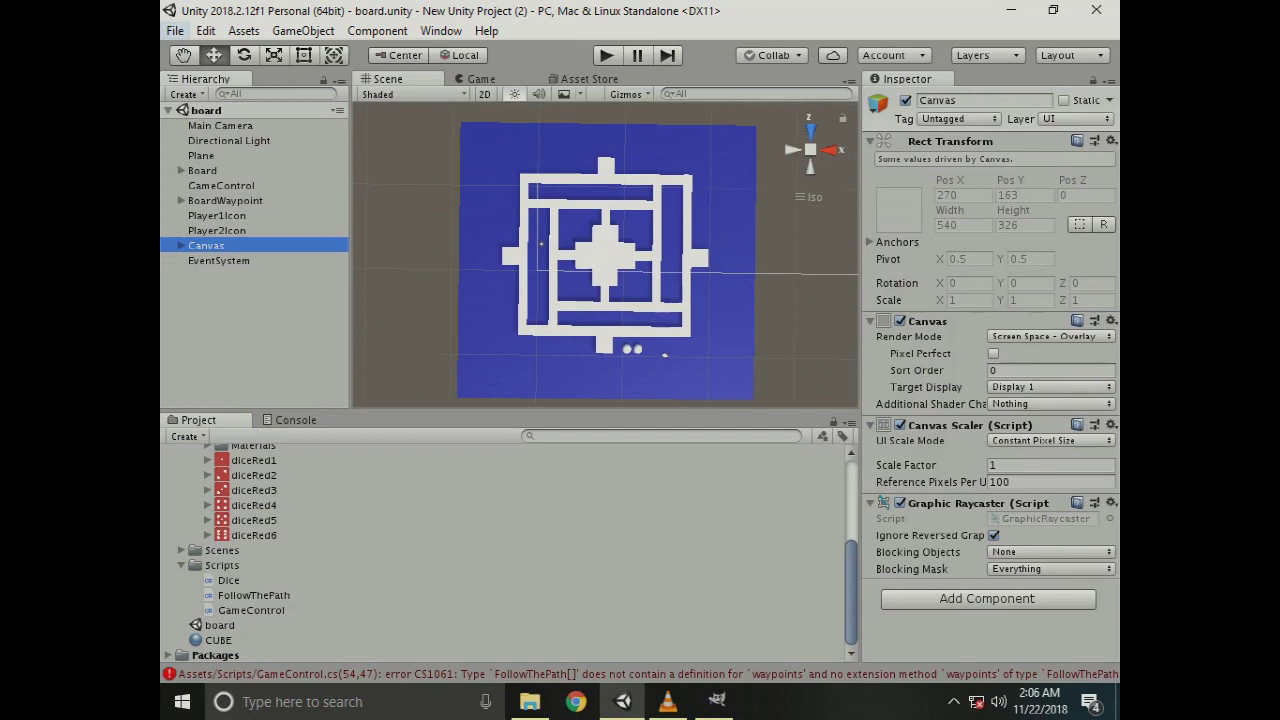
click(222, 189)
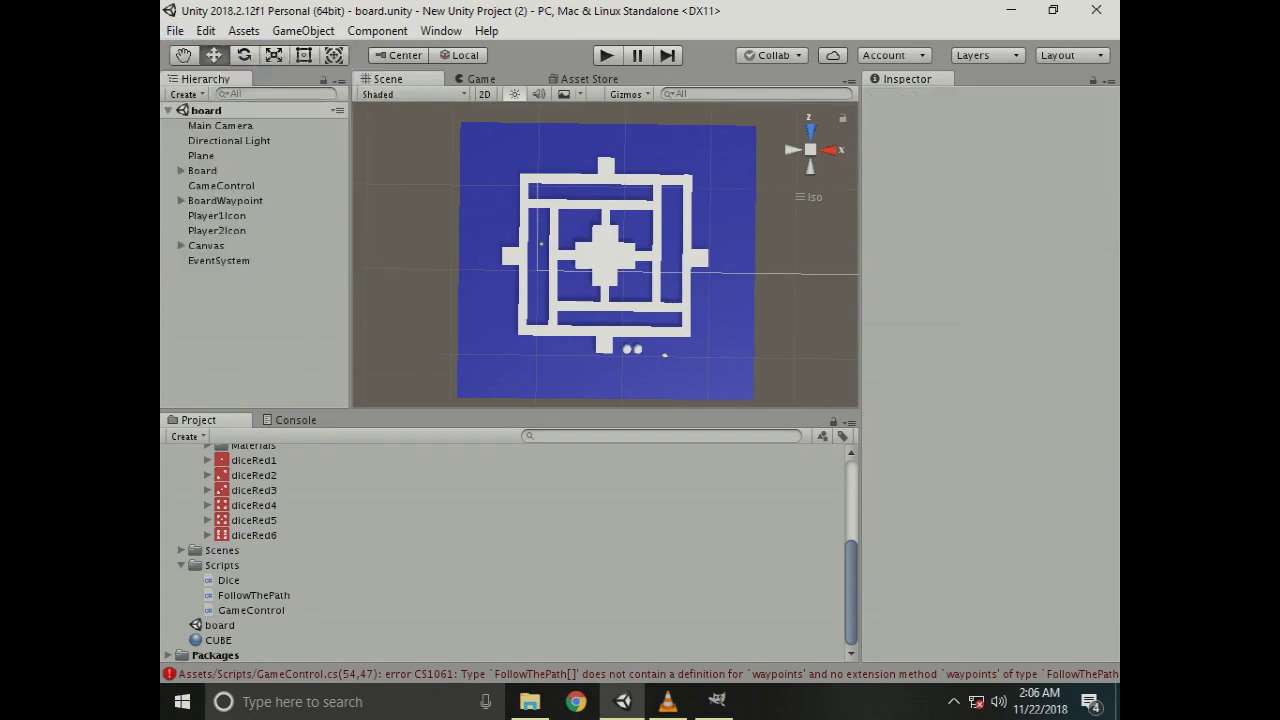
click(484, 94)
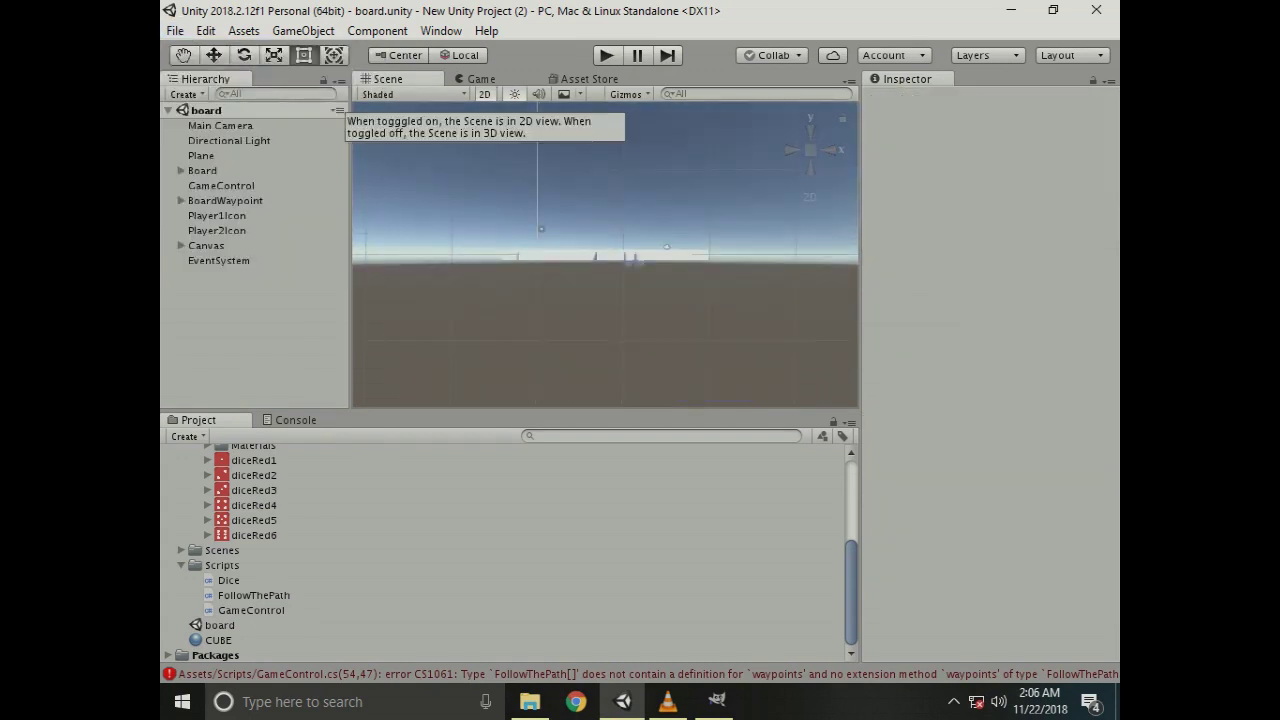
right_click(251, 310)
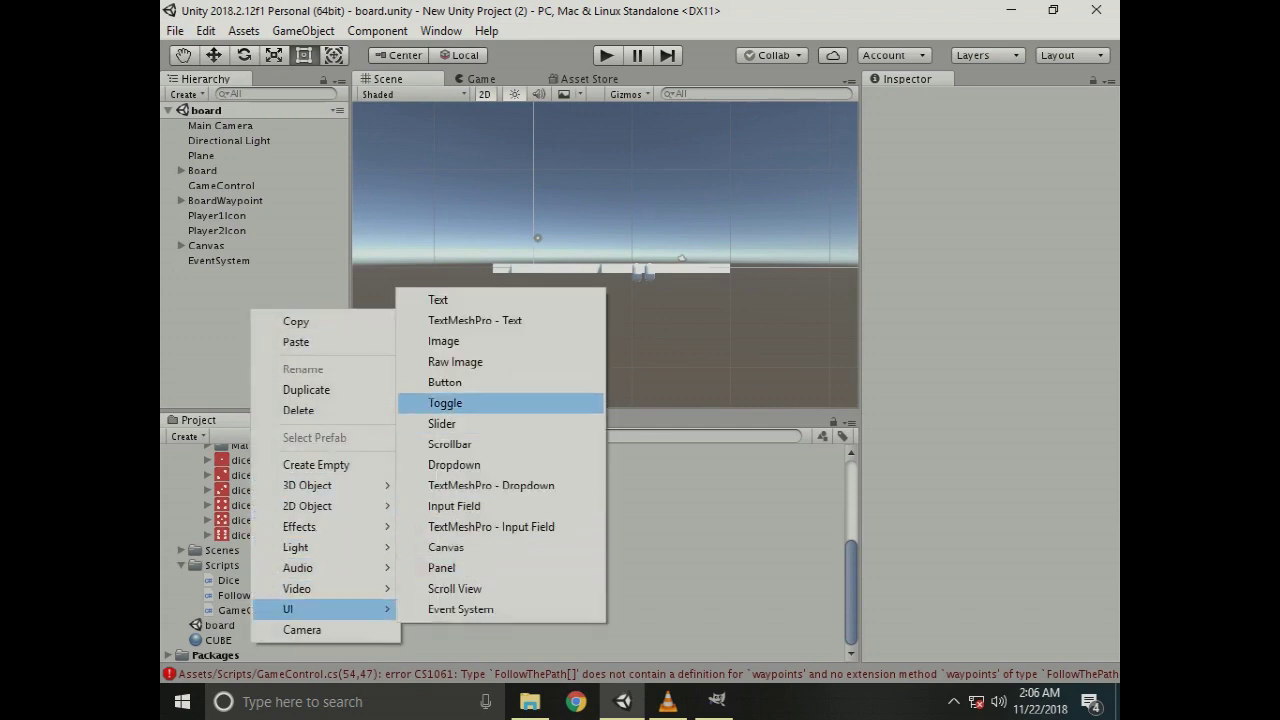
click(443, 341)
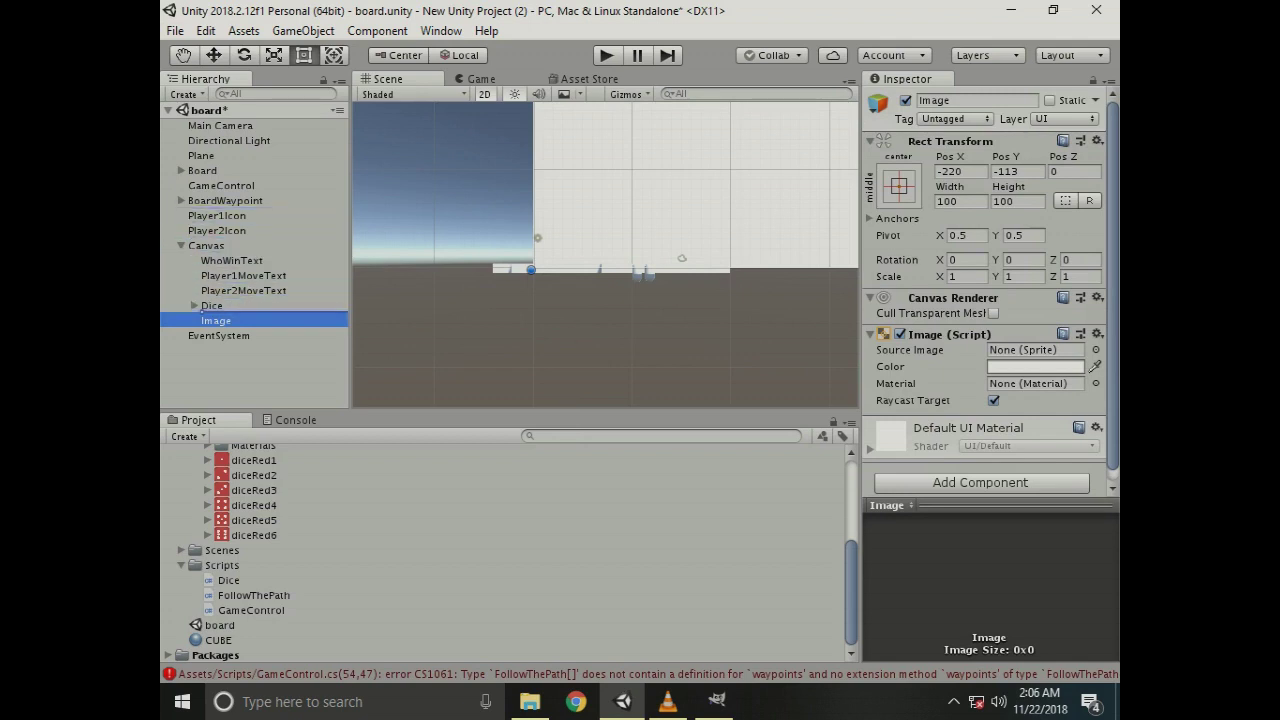
key(f)
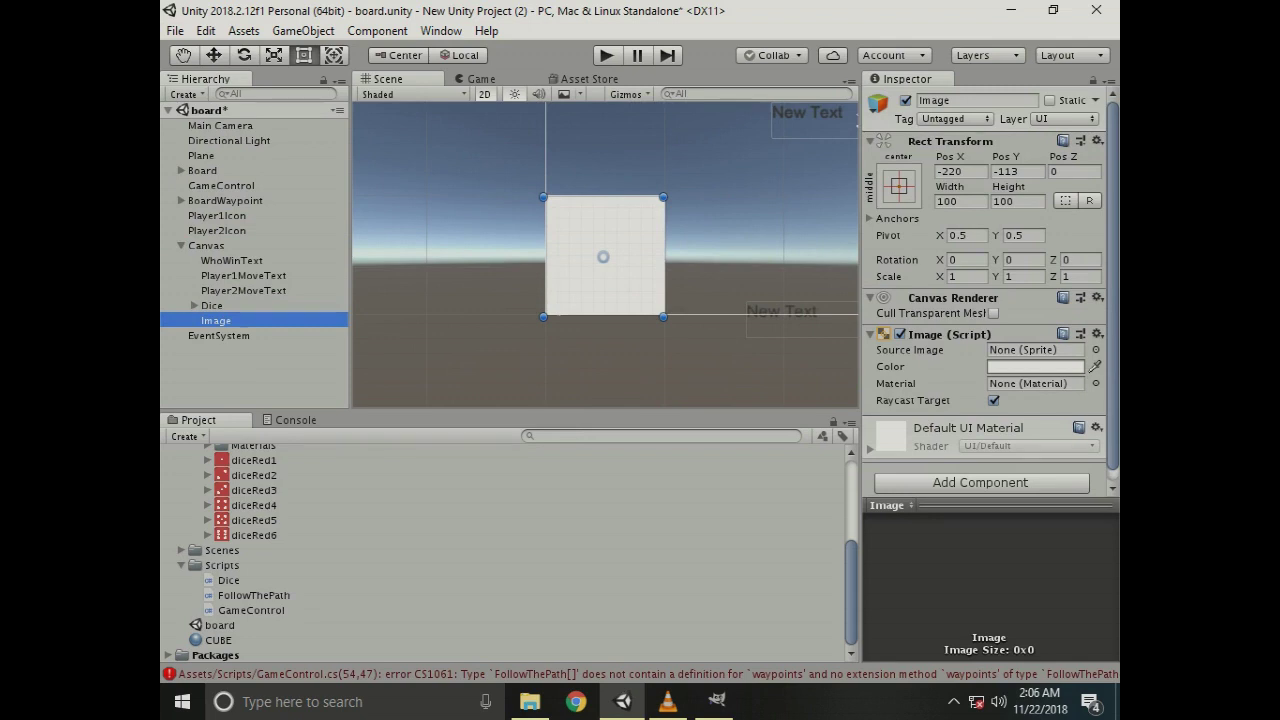
Show the Assets folder and switch the Project panel to Two Column Layout.
scroll(505, 545, up, 3)
scroll(505, 545, up, 3)
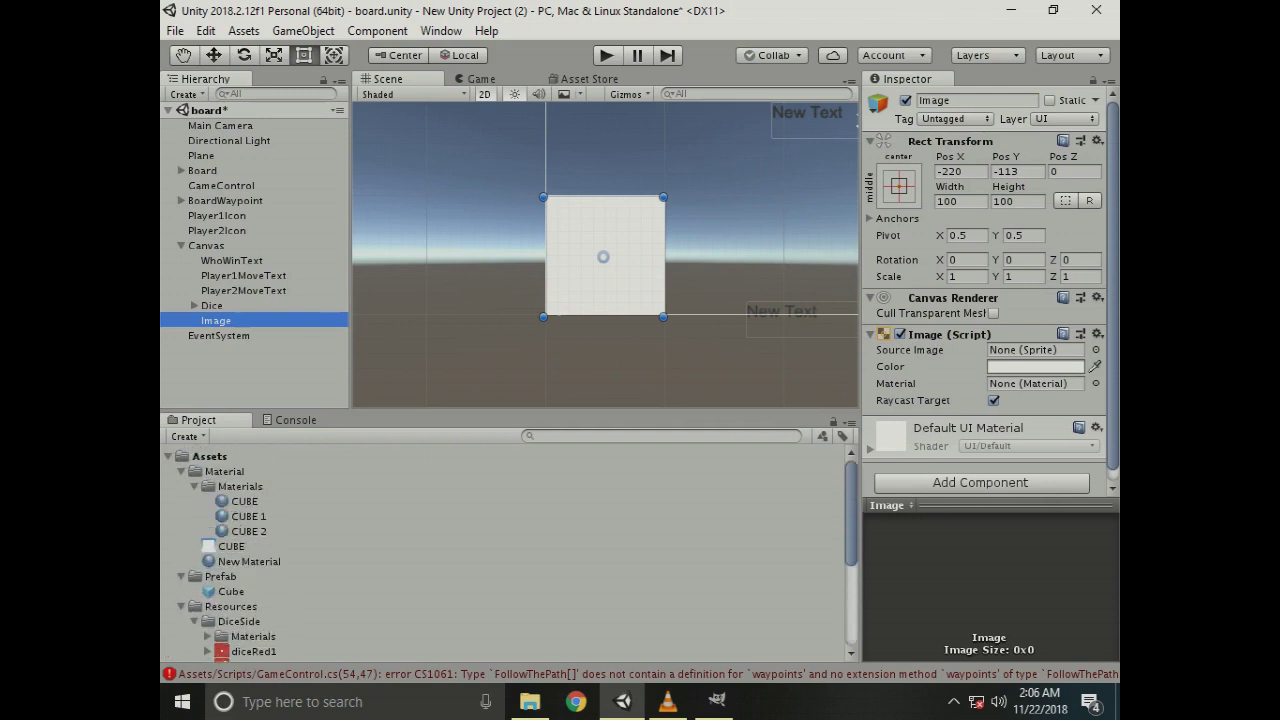
click(209, 456)
click(240, 486)
click(224, 471)
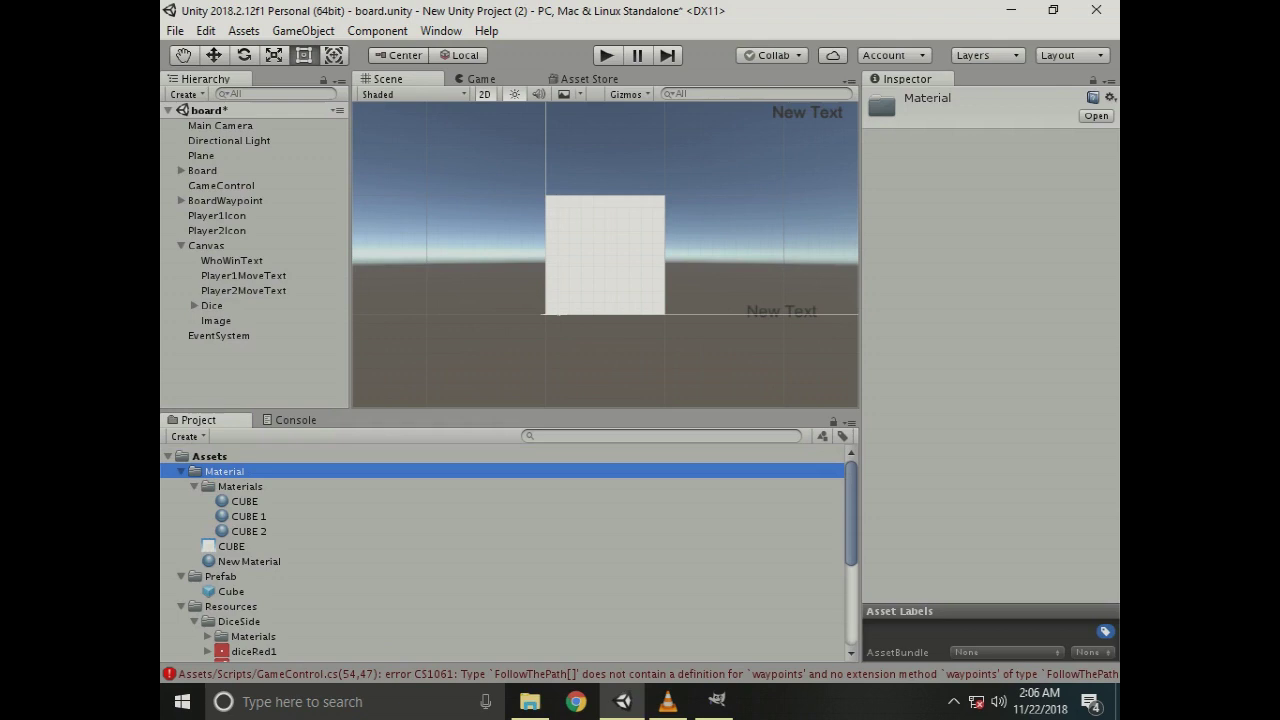
right_click(207, 421)
click(255, 451)
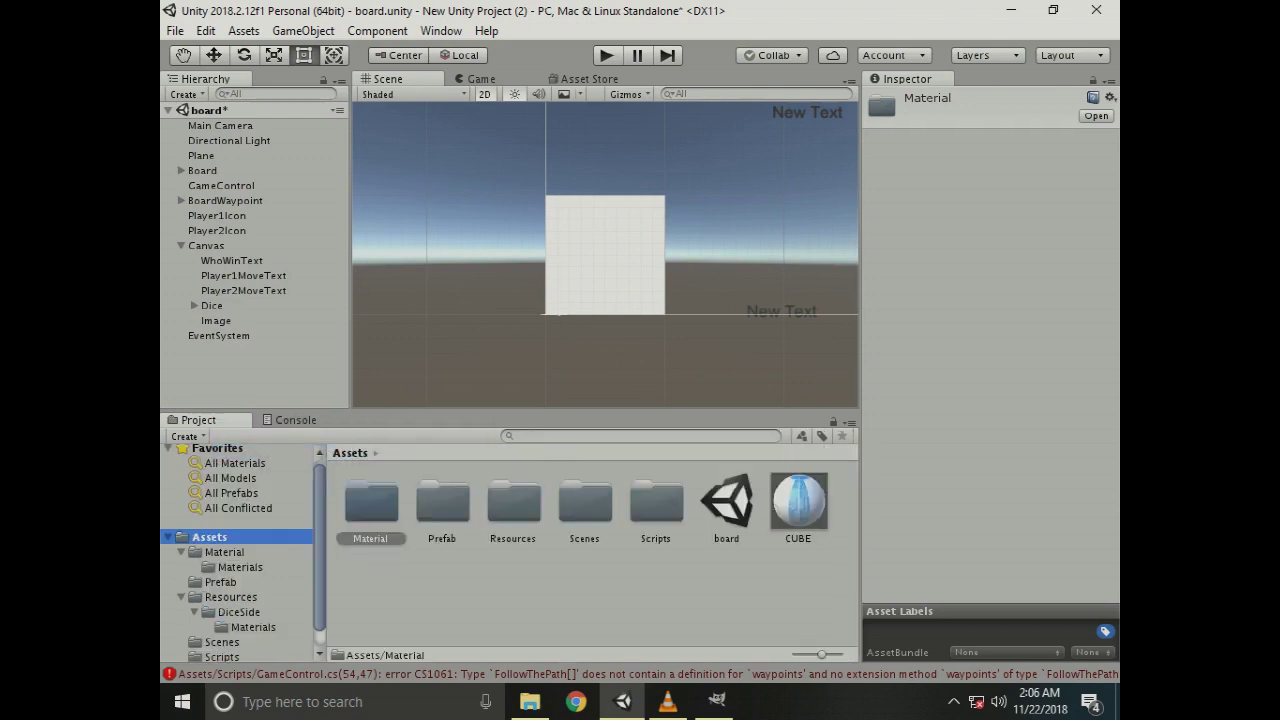
Drag Water Drop.png from the TRANSPRANT folder into Unity's Project Assets panel.
click(530, 701)
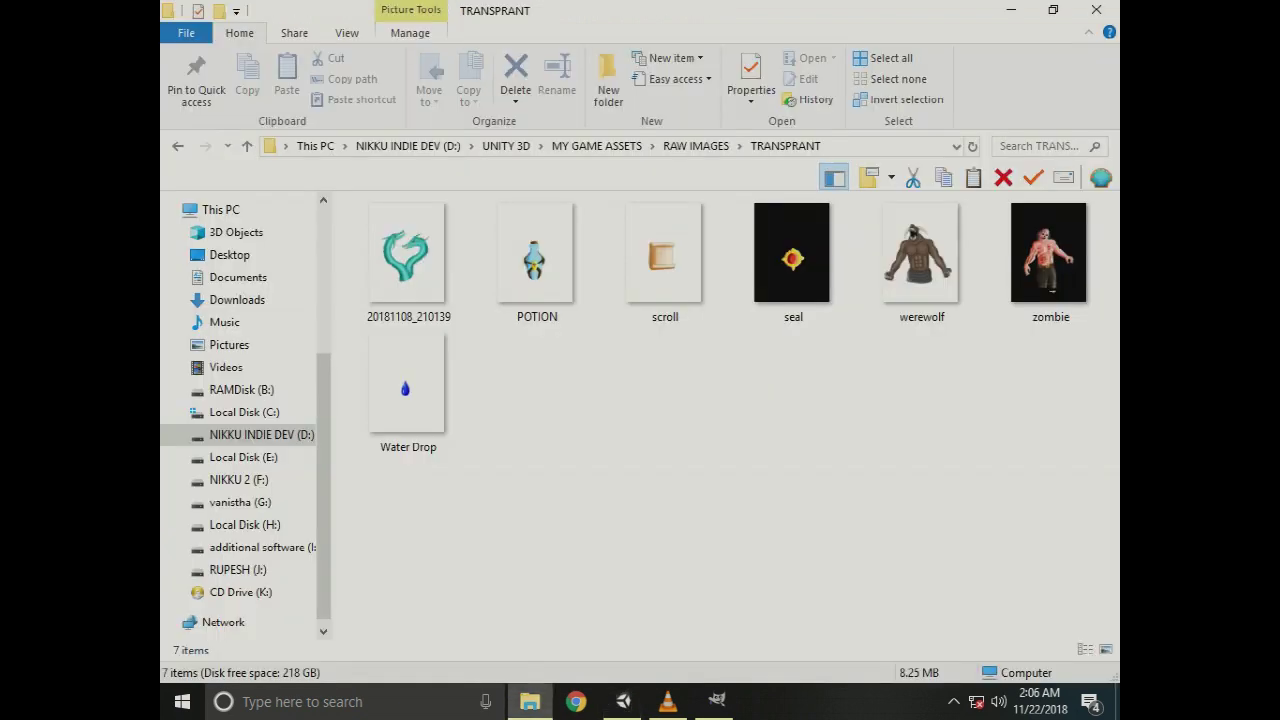
mouse_move(405, 390)
mouse_down()
mouse_move(470, 430)
mouse_move(622, 700)
mouse_up()
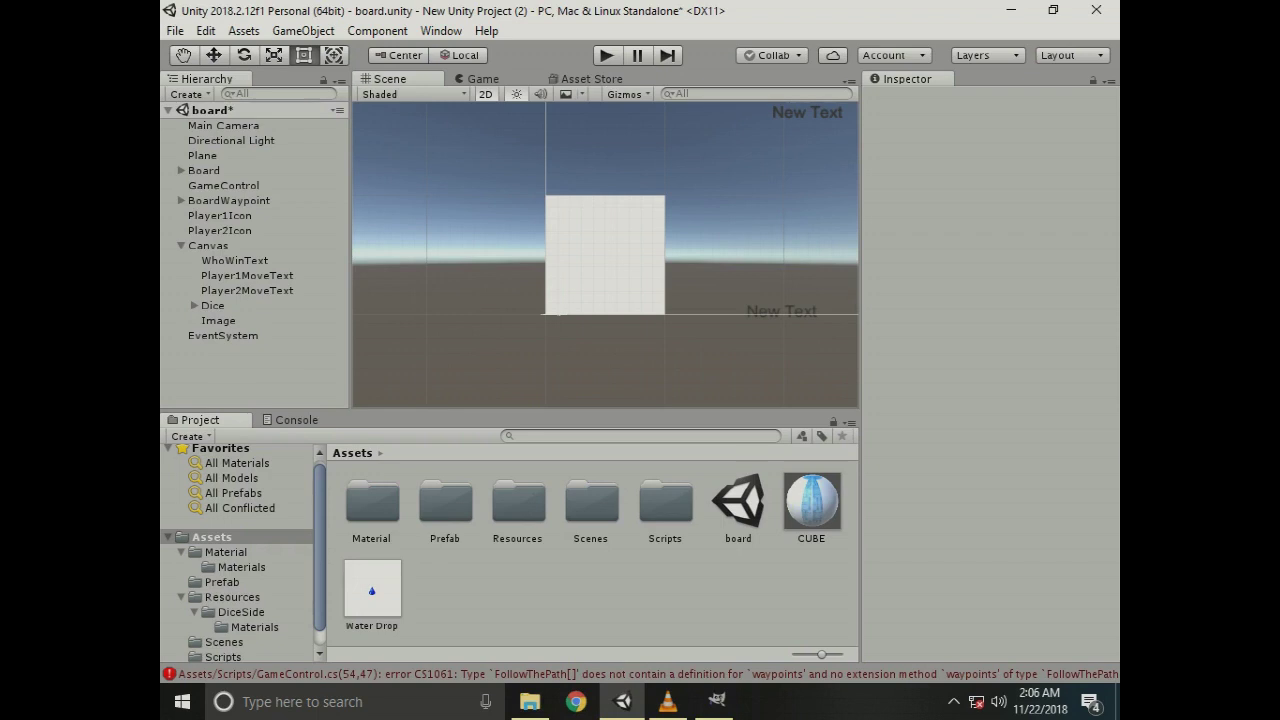
click(218, 320)
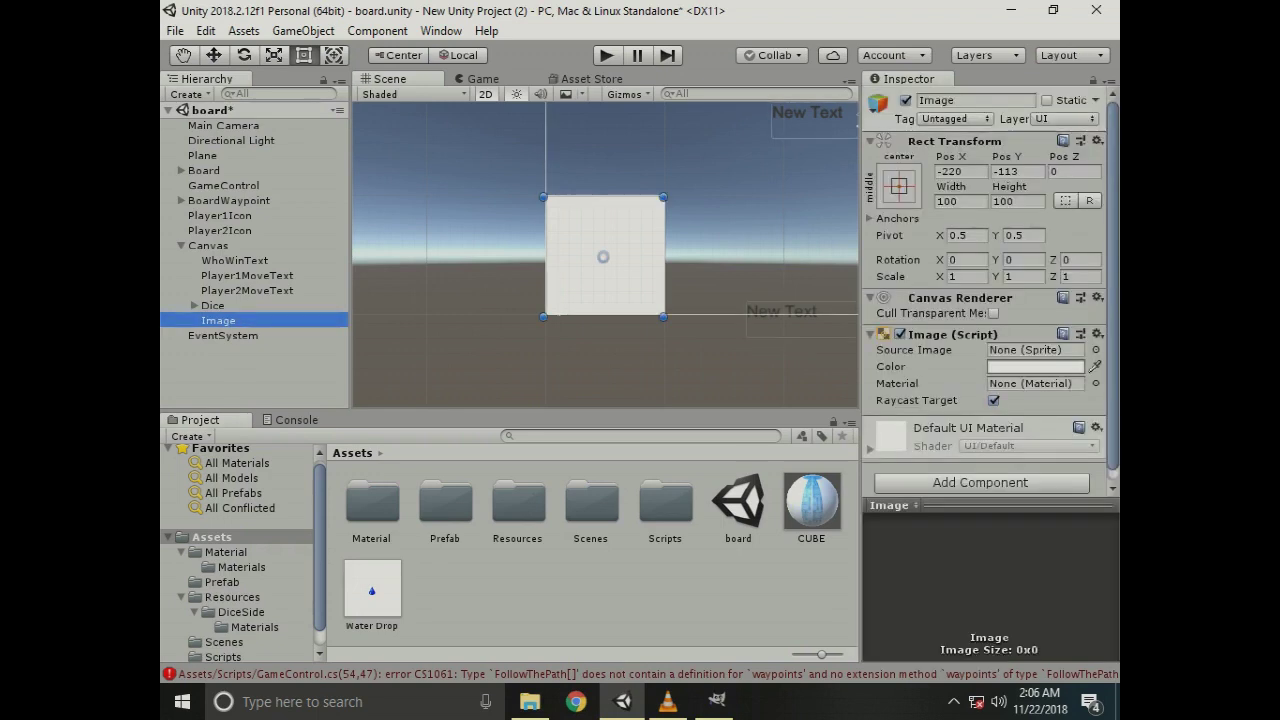
drag(372, 592, 590, 540)
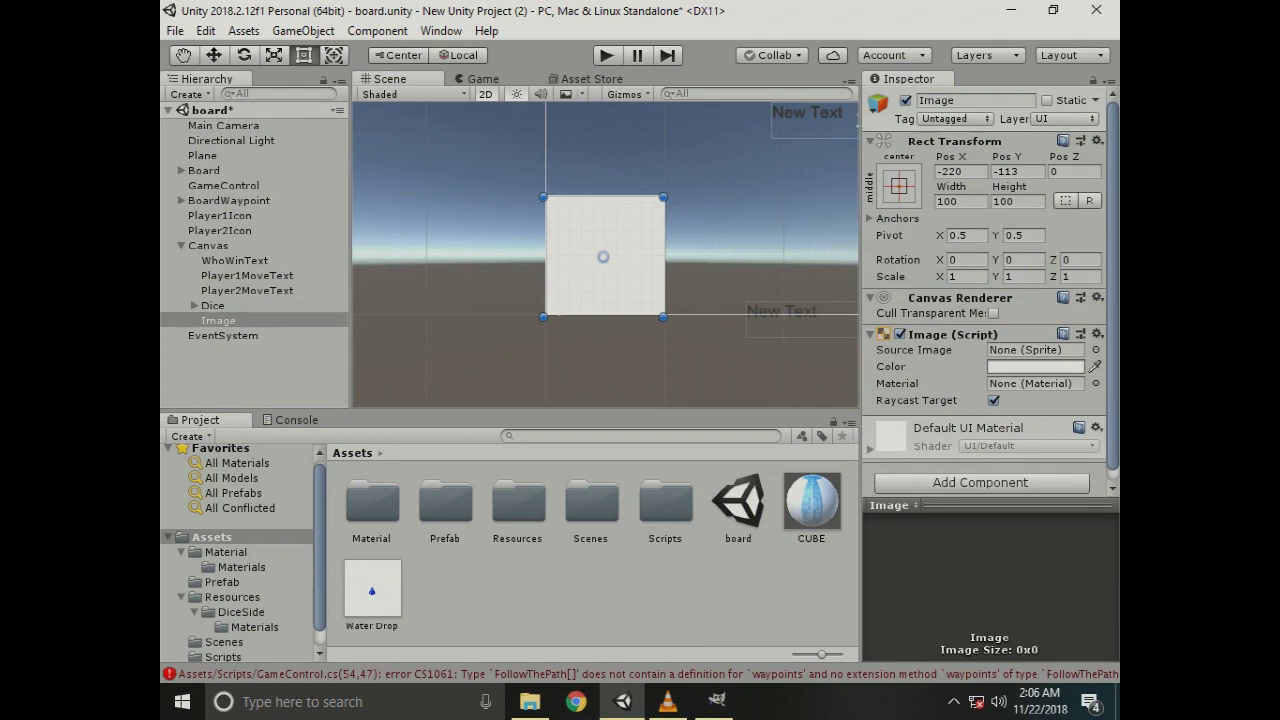
Set Water Drop's Texture Type to Sprite (2D and UI) and apply the import settings.
click(372, 590)
click(1050, 146)
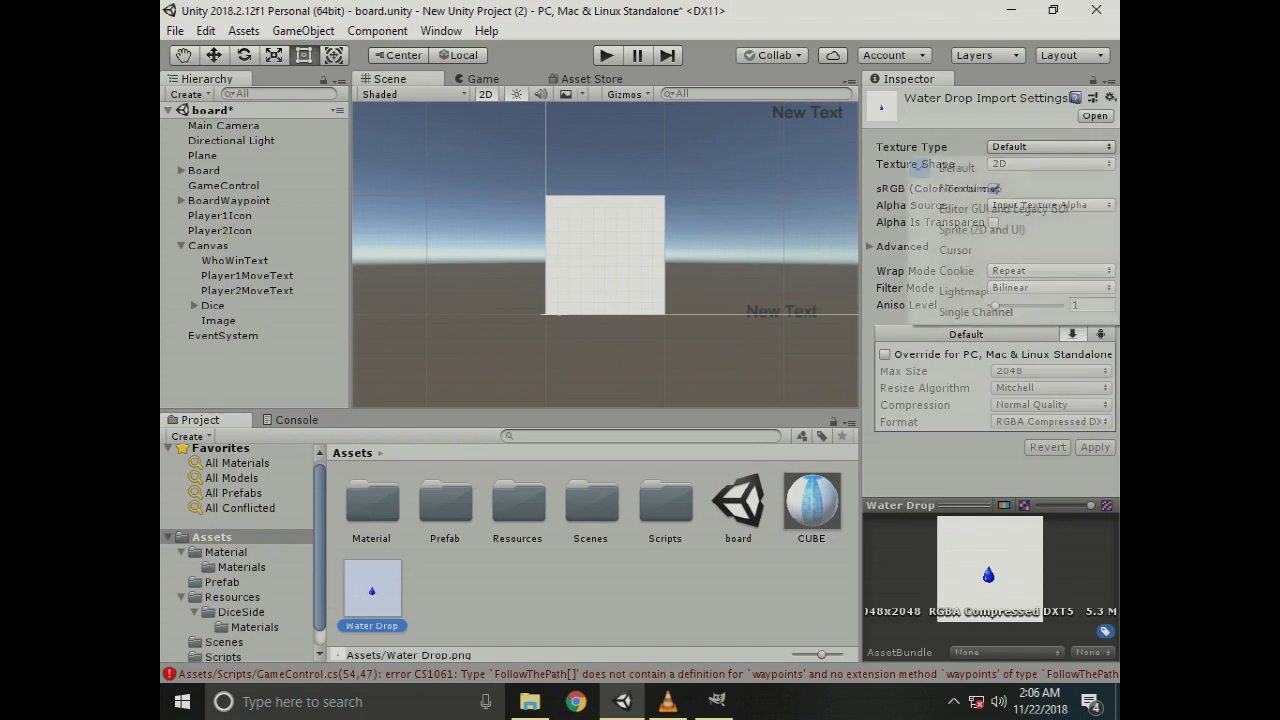
key(Return)
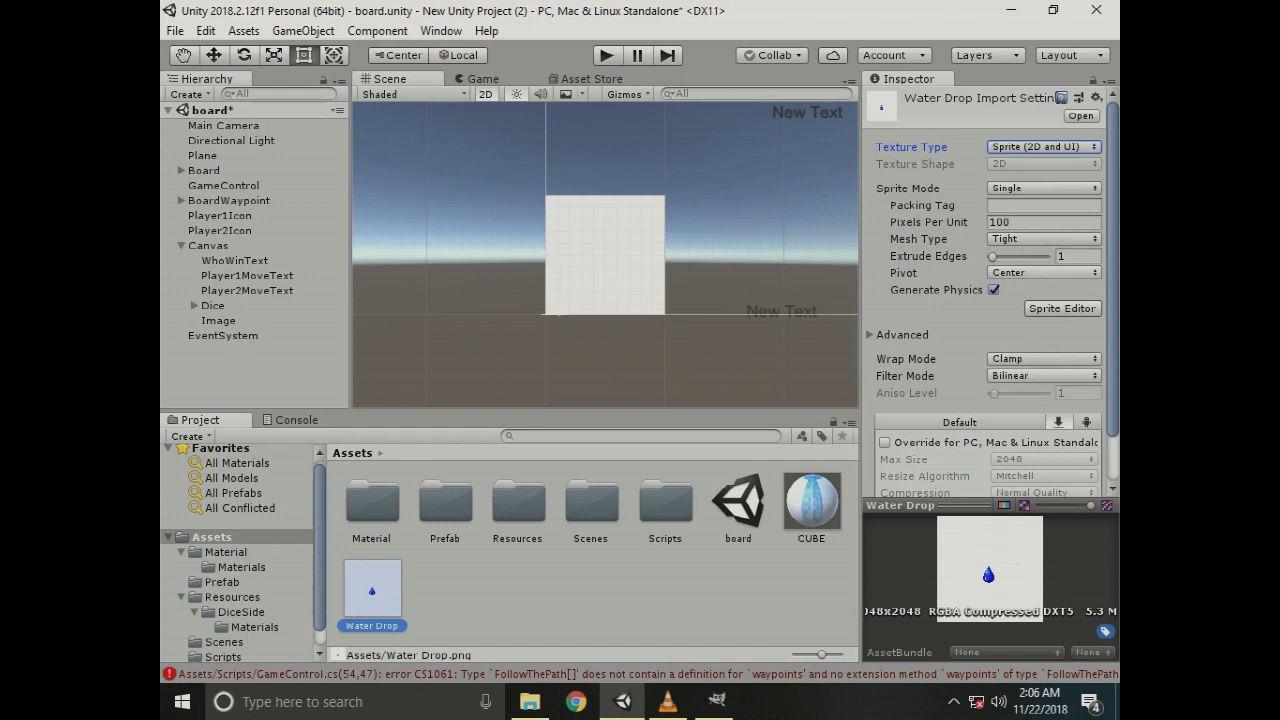
scroll(990, 290, down, 3)
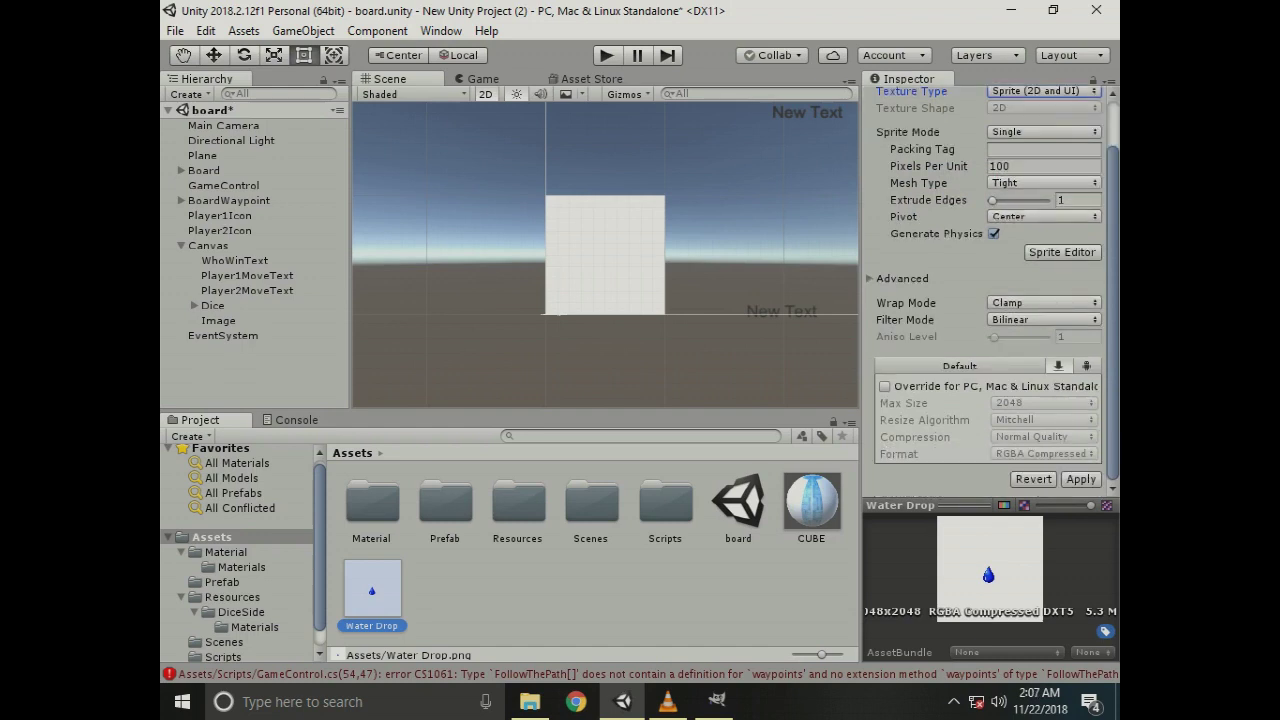
scroll(990, 290, up, 3)
scroll(990, 290, down, 3)
click(1081, 479)
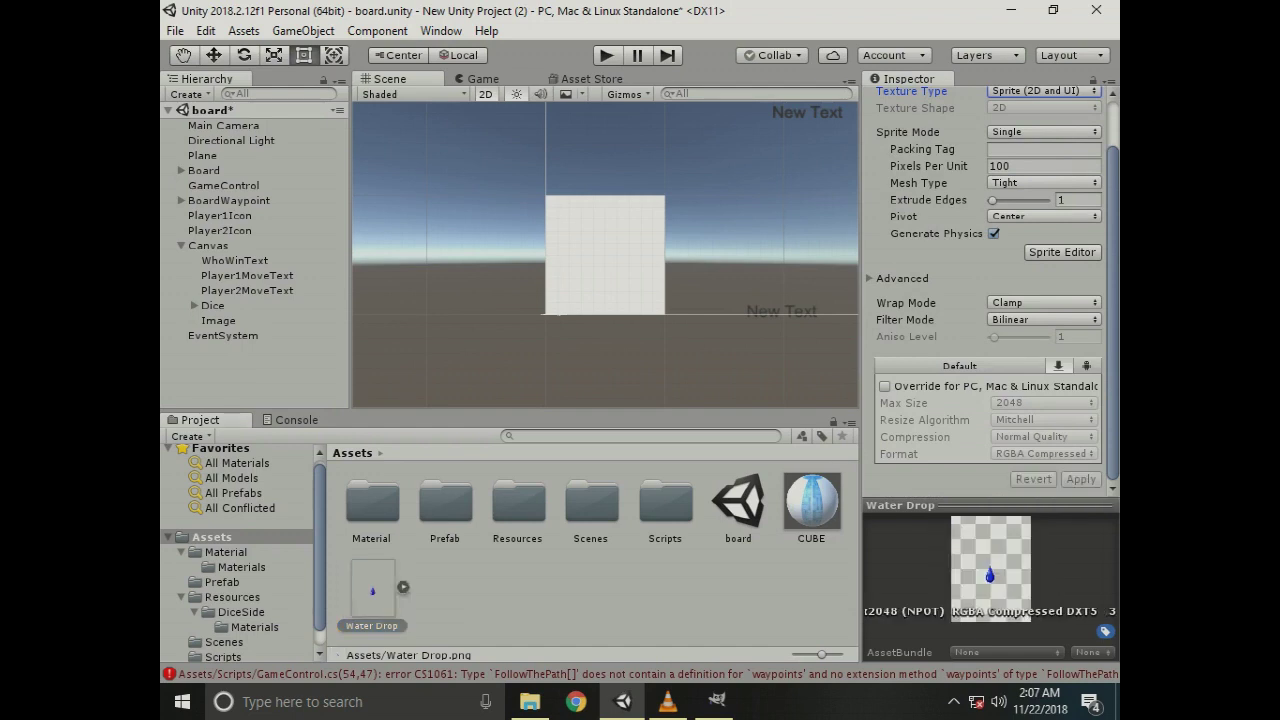
click(218, 320)
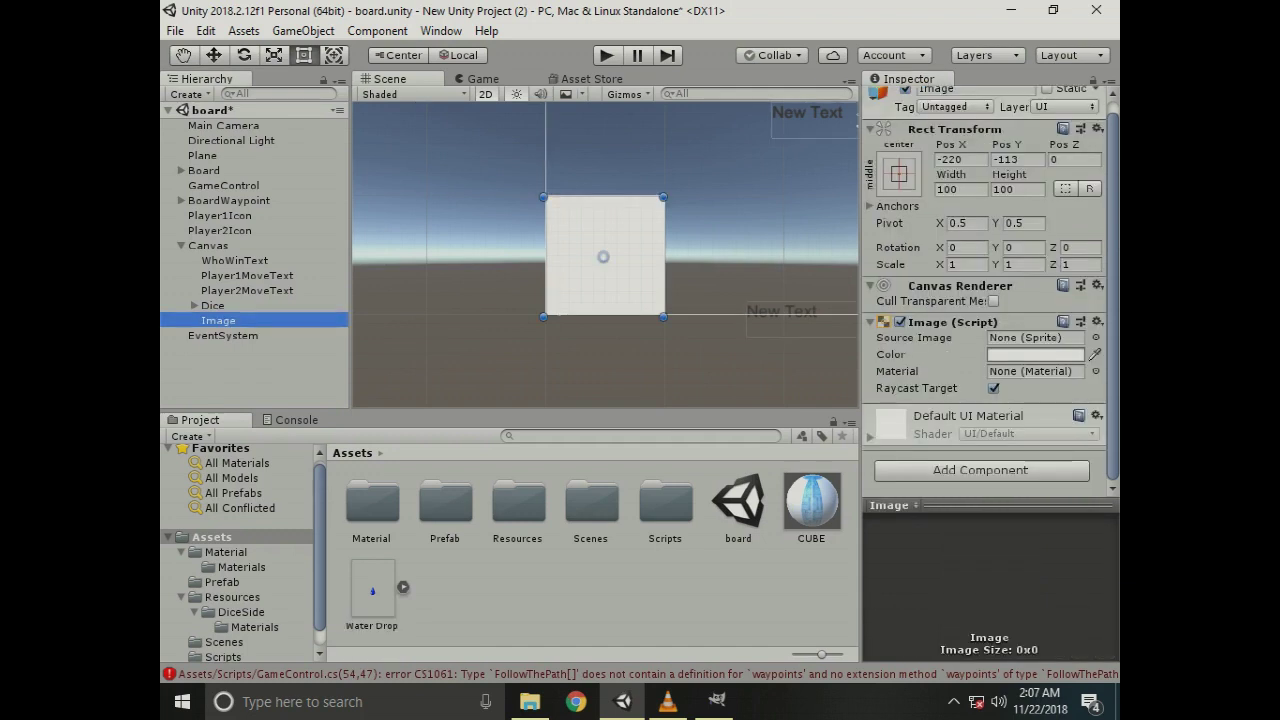
Assign Water Drop as the Image's Source Image and frame it in the scene.
drag(372, 590, 1035, 337)
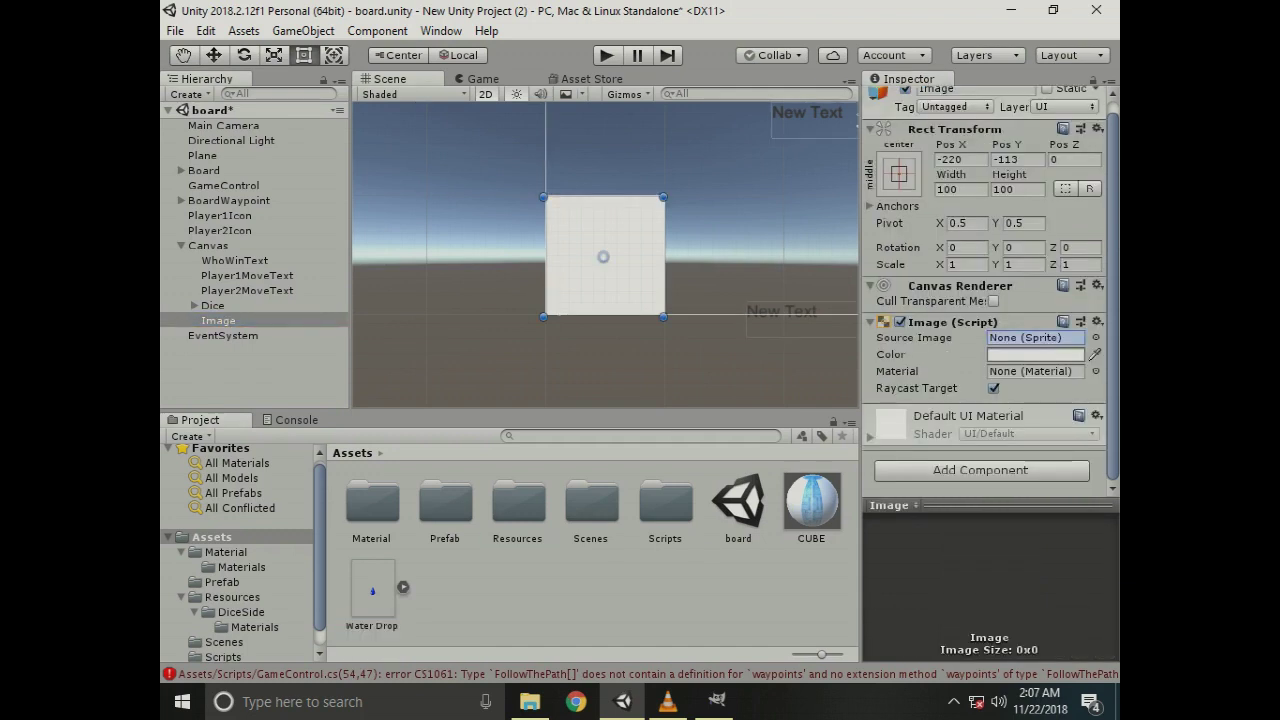
key(f)
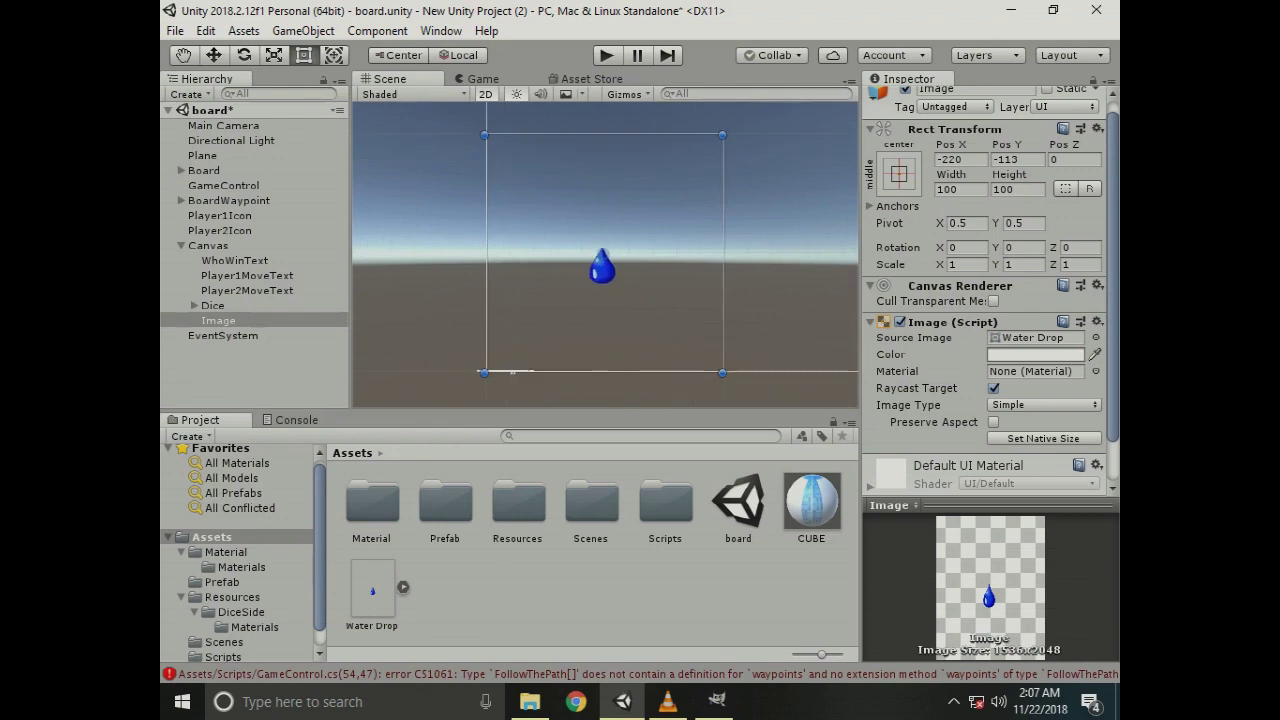
key(f)
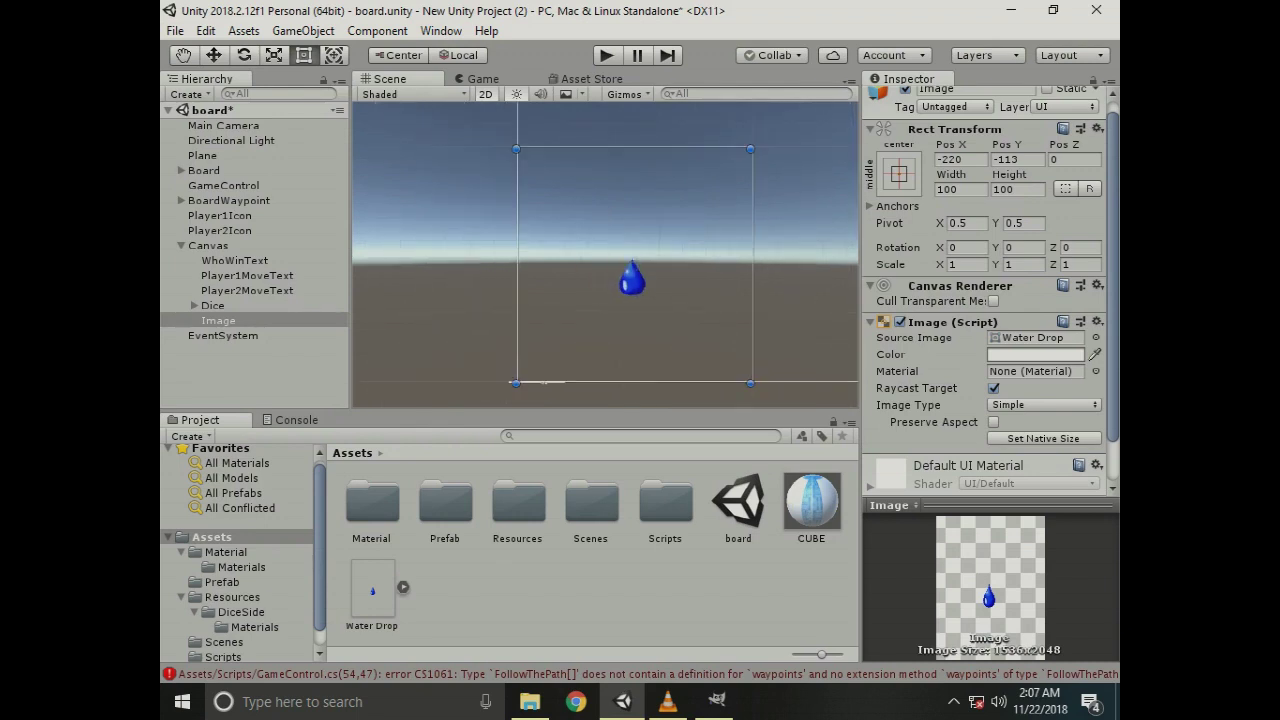
key(Escape)
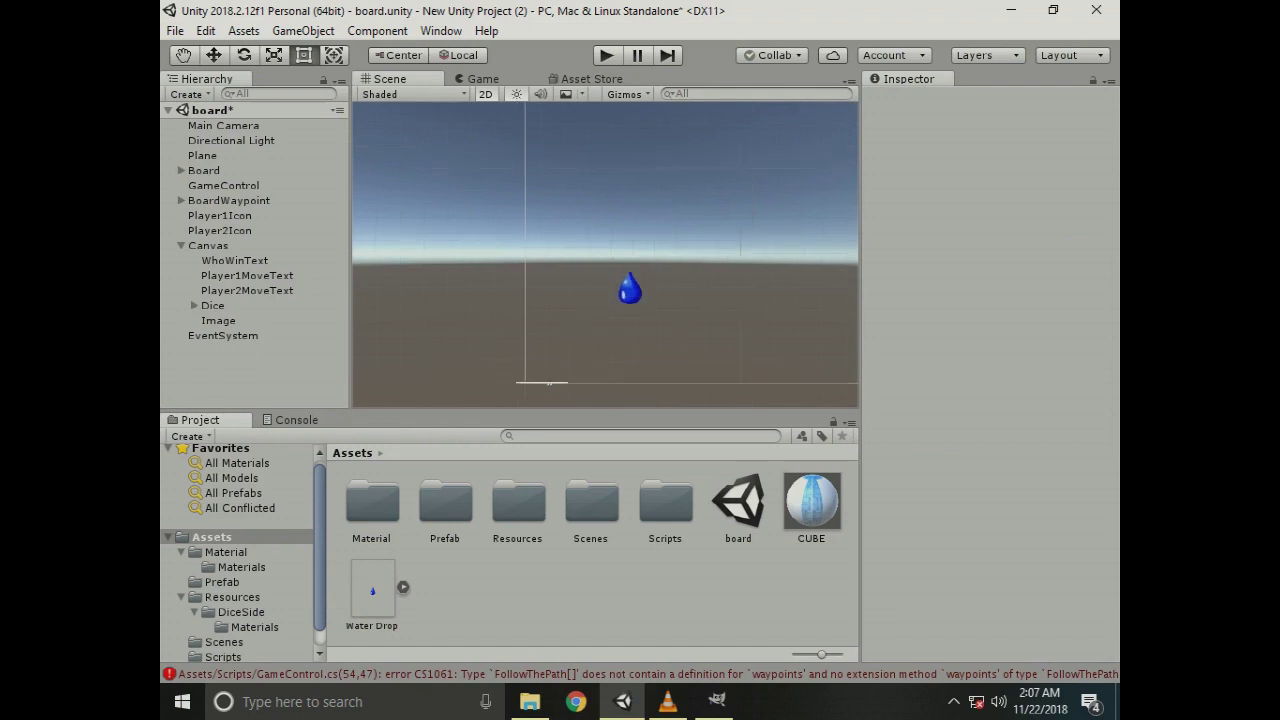
Expand and collapse the Water Drop asset, then minimise the Unity editor.
click(403, 587)
click(403, 587)
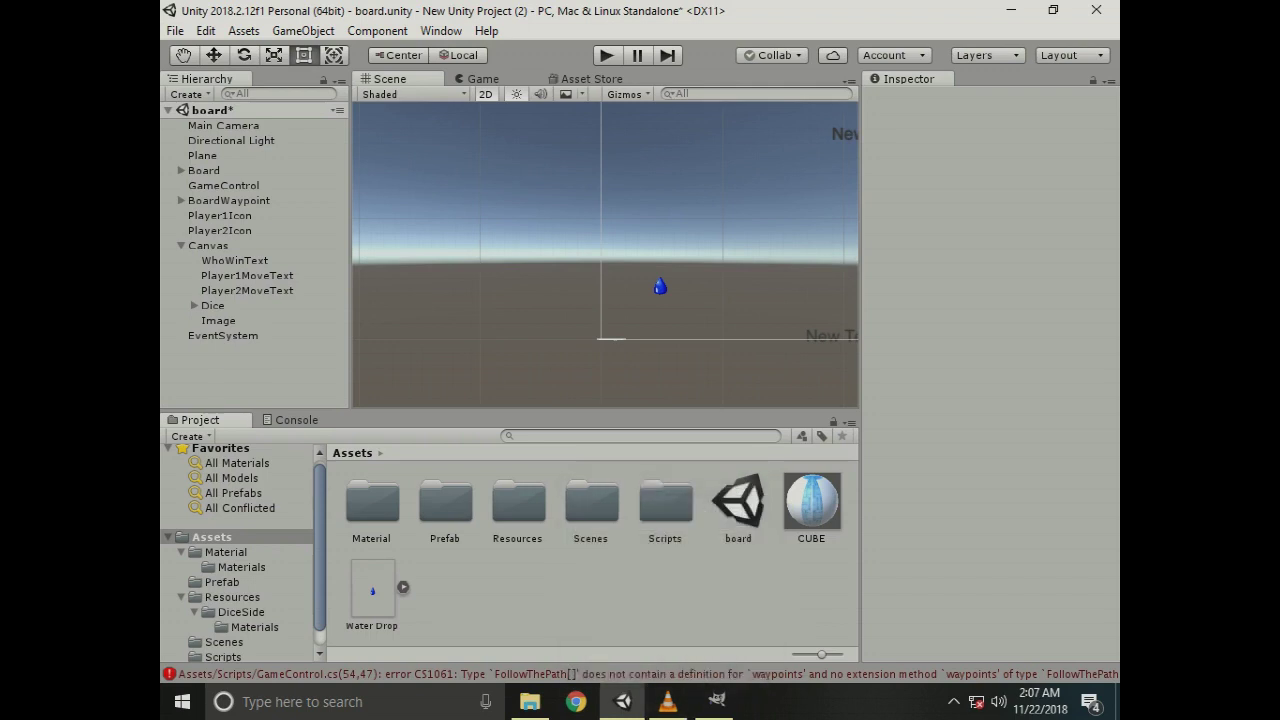
click(1010, 10)
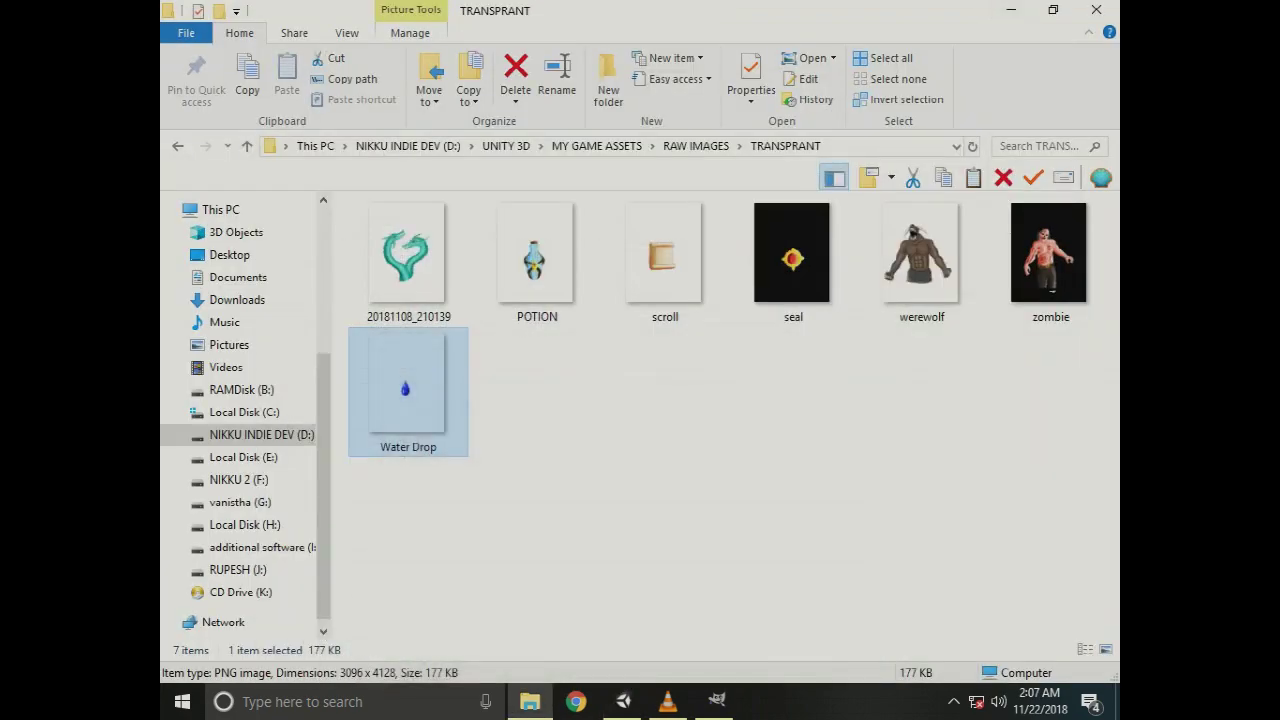
Minimise File Explorer, briefly view the blue drop in GIMP, then restore VLC's window.
click(1010, 10)
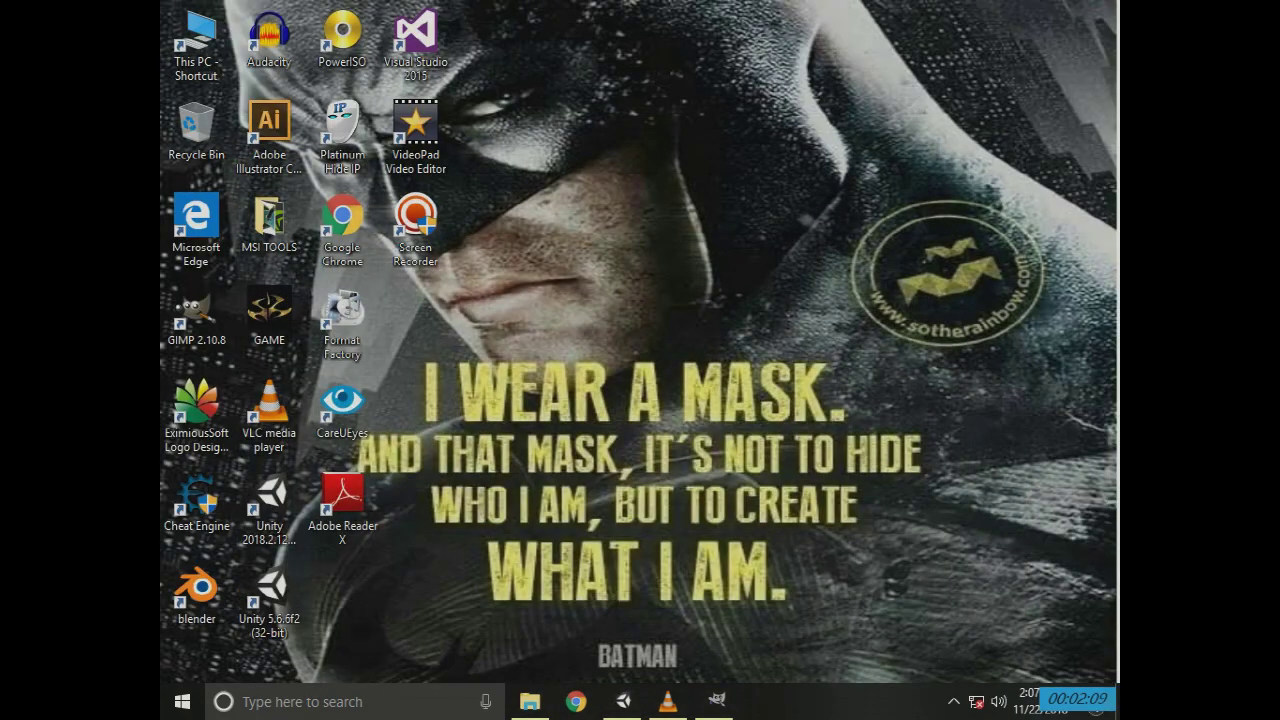
click(716, 700)
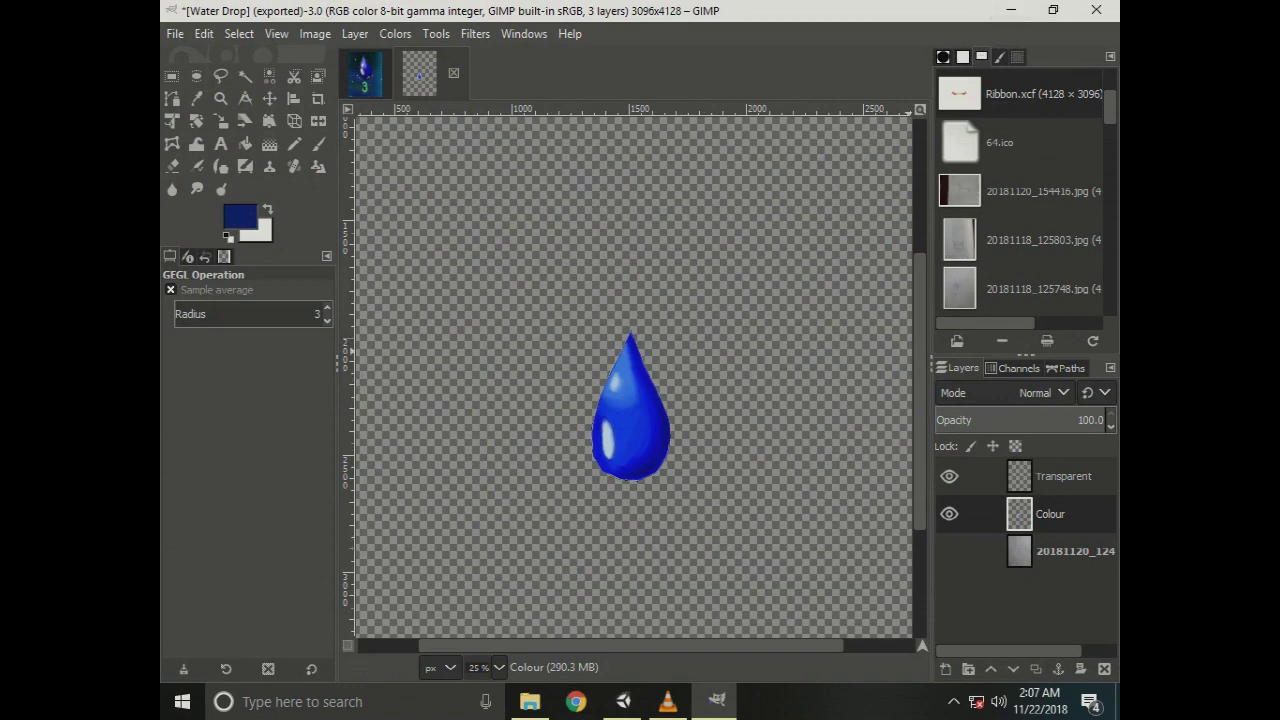
click(1011, 10)
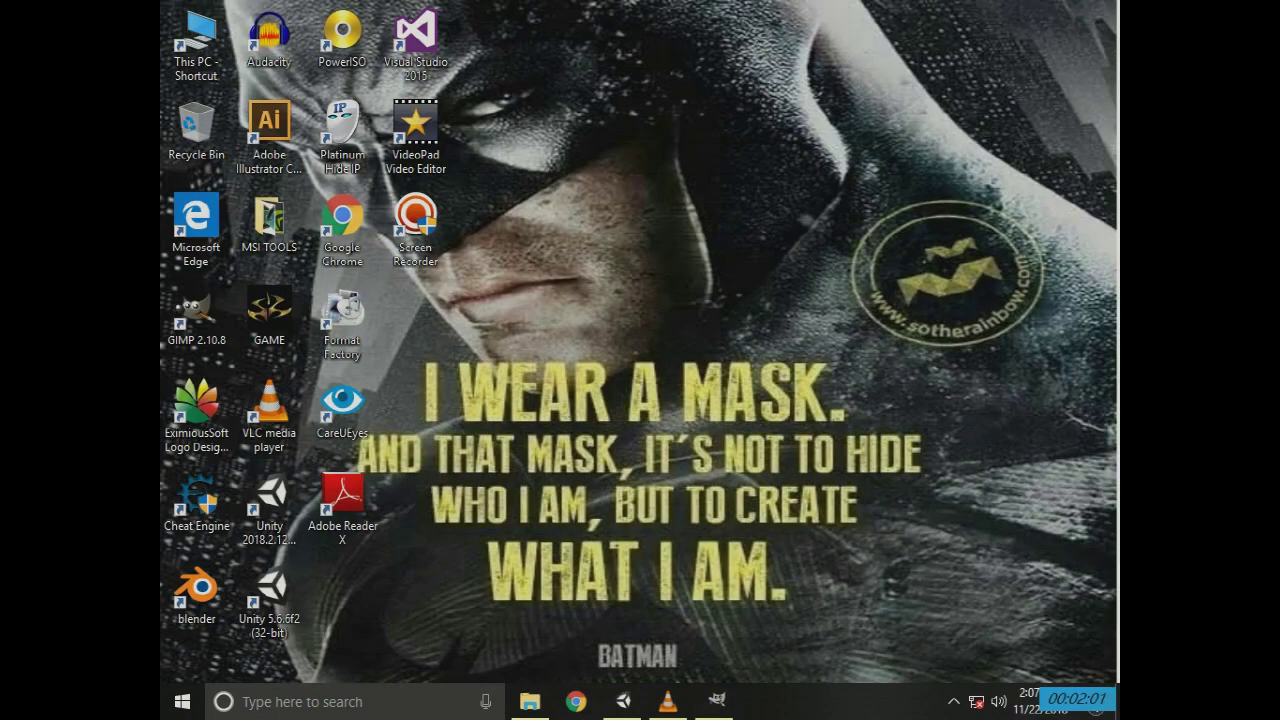
click(668, 701)
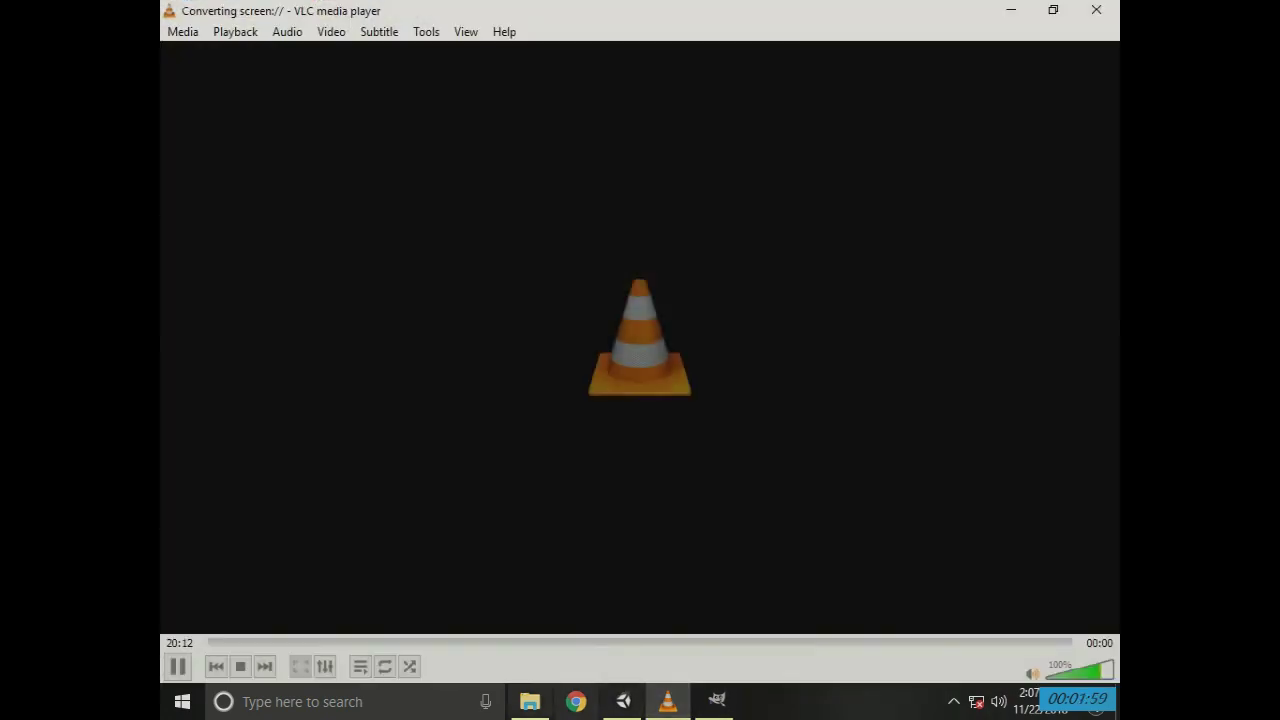